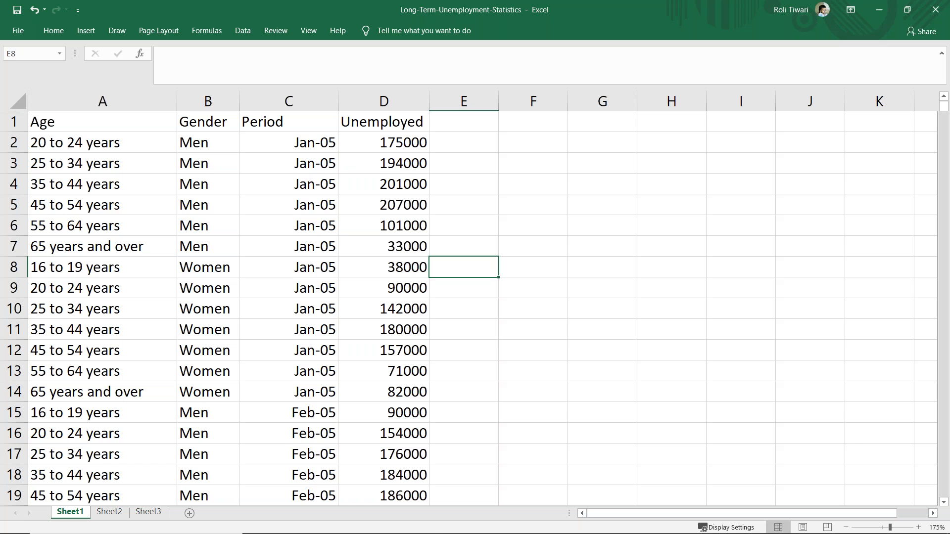
Launch Tableau and delete the recovered copy of the Class 5 - Part 1 workbook
key("super")
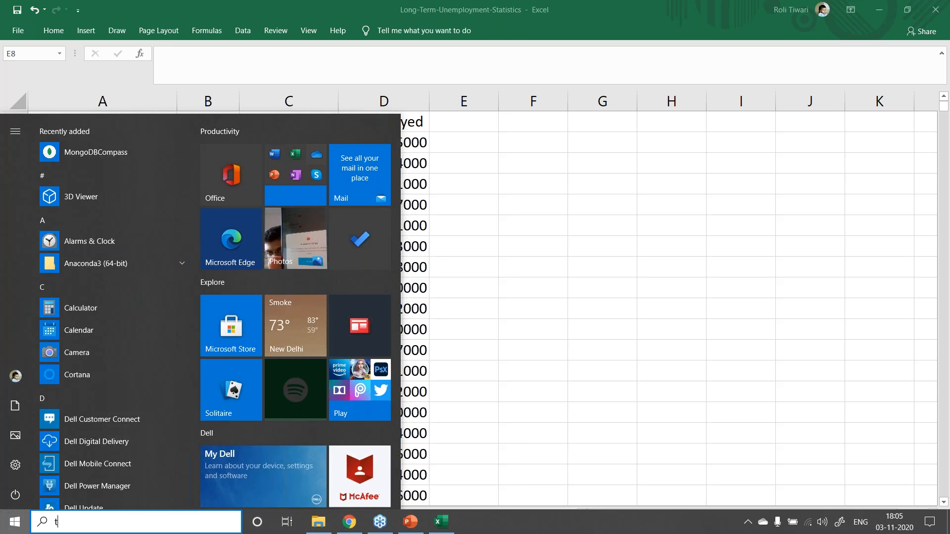
type("tab")
left_click(78, 182)
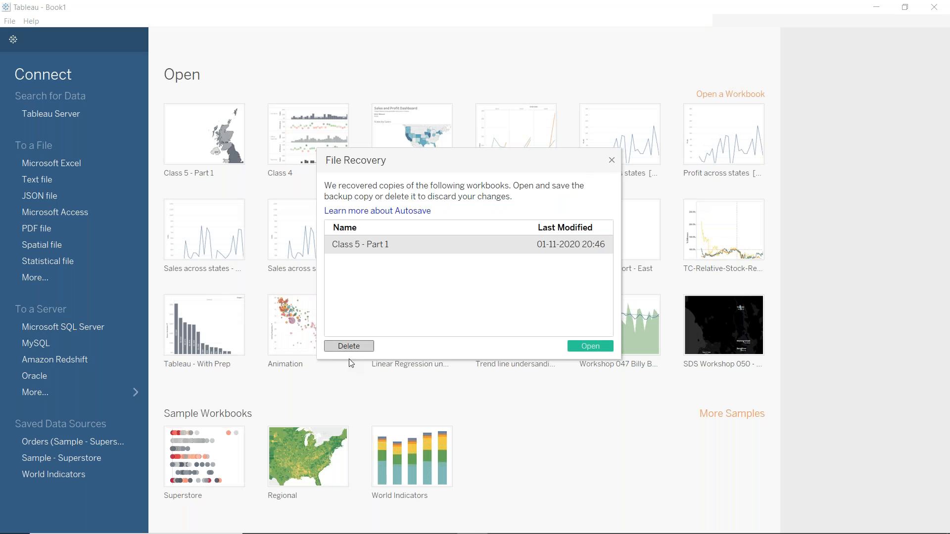
left_click(362, 348)
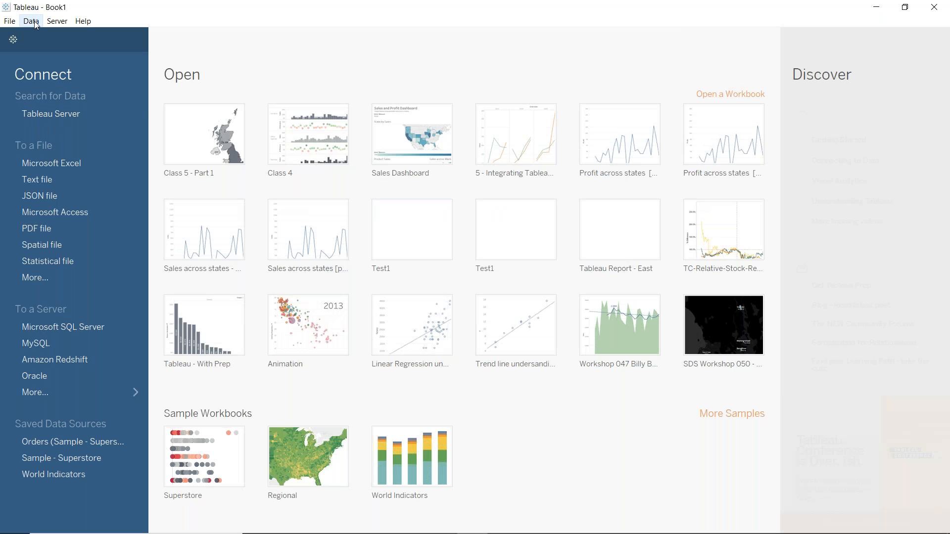
Connect to the Excel workbook Long-Term-Unemployment-Statistics in the Class 2 - Time series, Aggregation and Filters folder and open worksheet Sheet 1
left_click(54, 166)
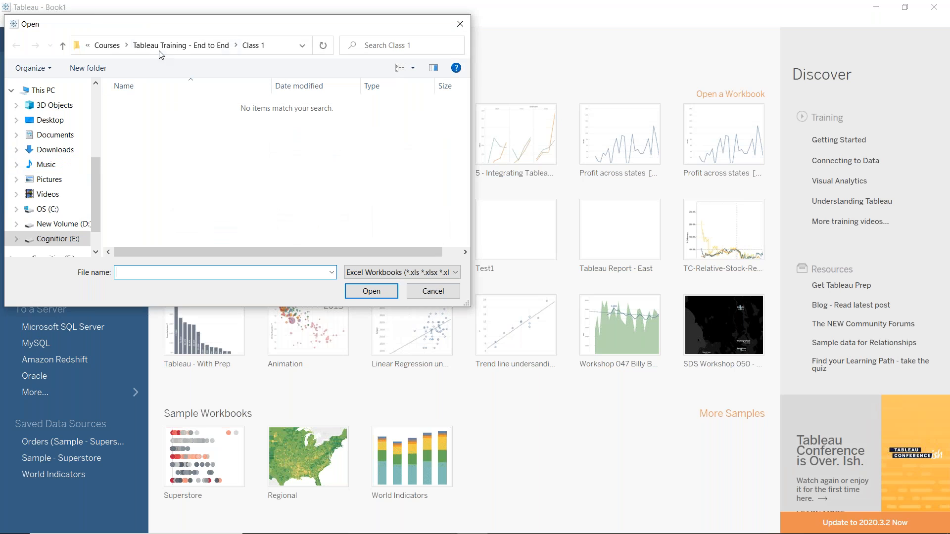
scroll(50, 215, "down", 1)
left_click(55, 204)
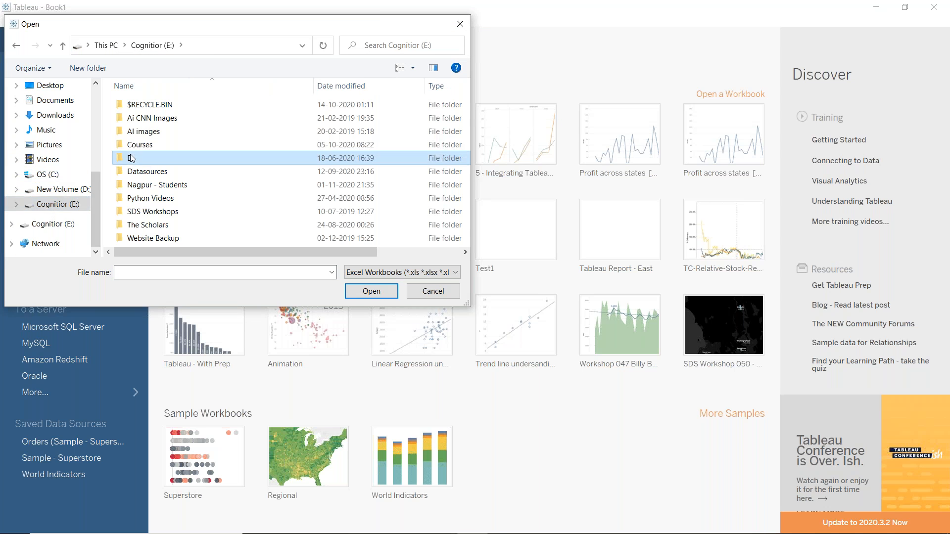
double_click(132, 158)
double_click(134, 170)
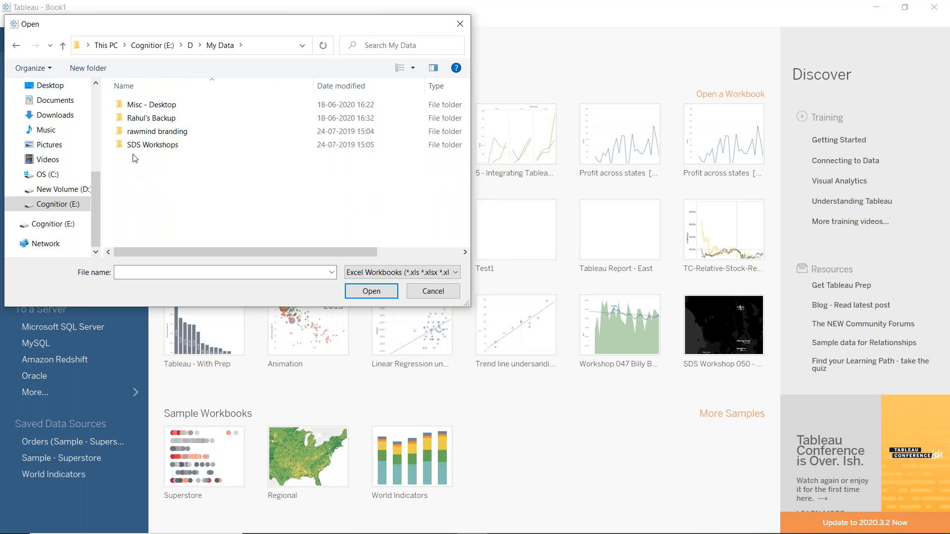
double_click(134, 119)
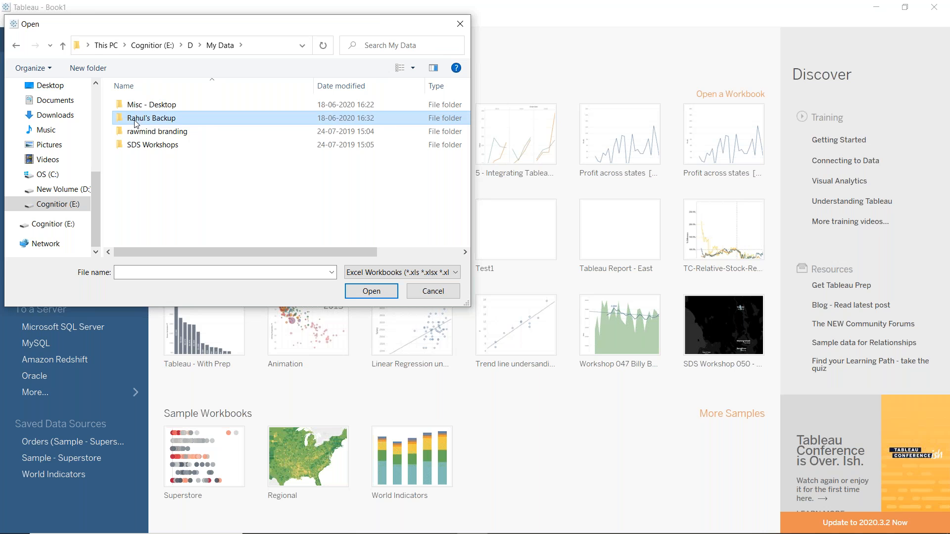
double_click(135, 199)
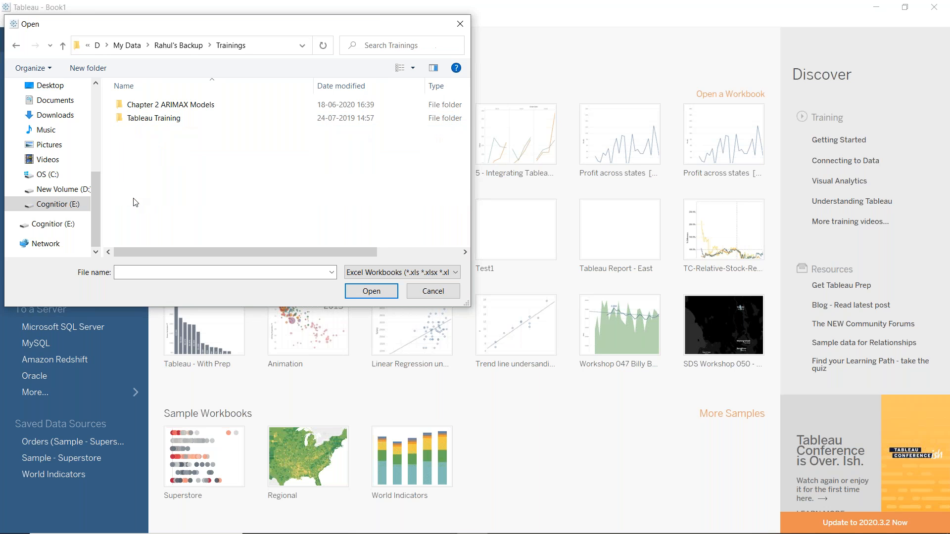
double_click(144, 119)
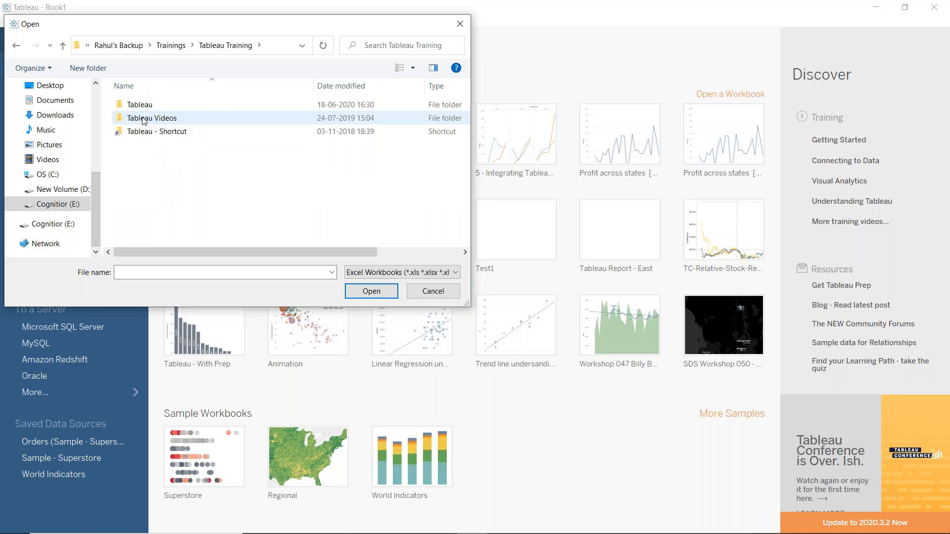
double_click(135, 106)
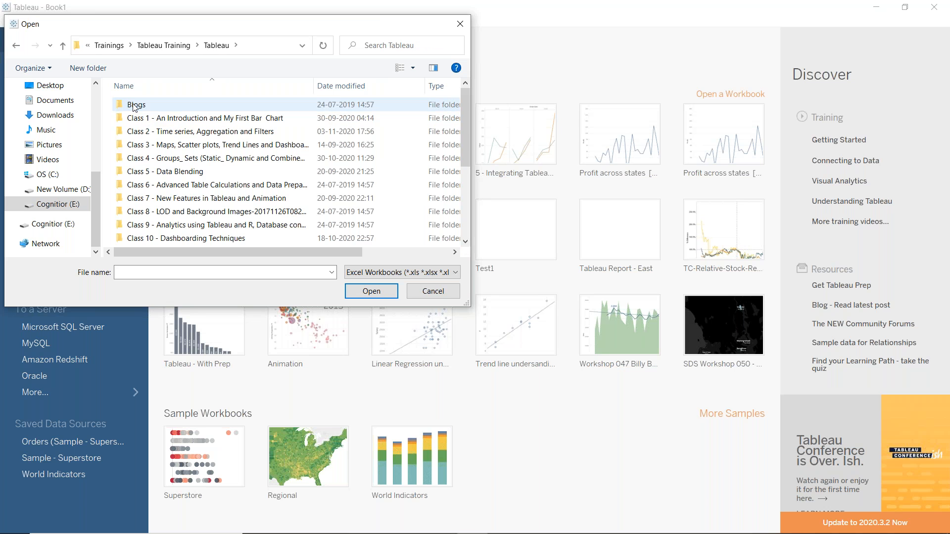
double_click(178, 133)
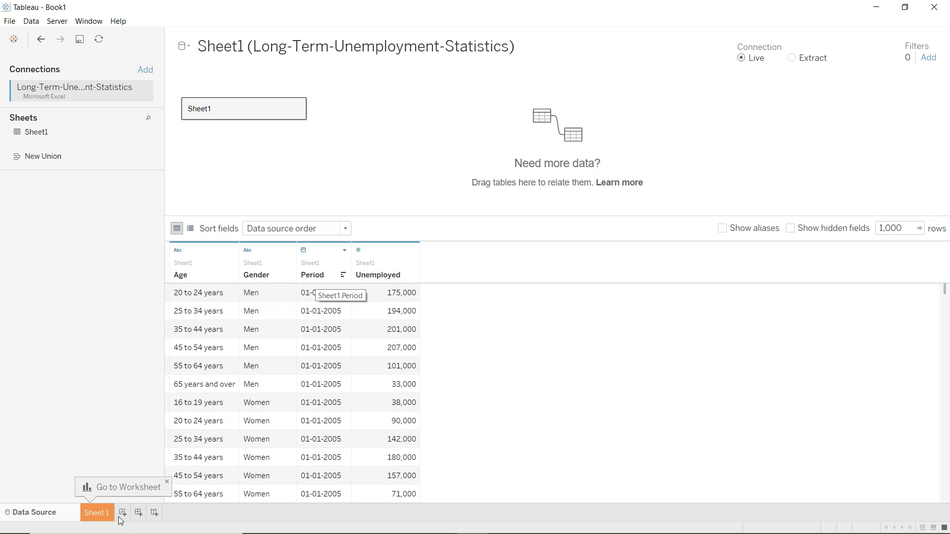
left_click(99, 515)
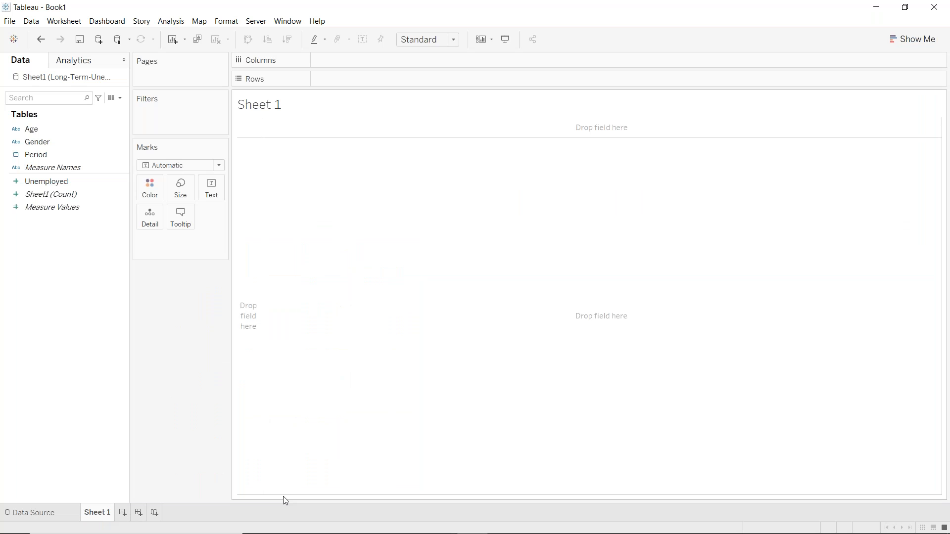
Switch to PowerPoint to review the Business Problem slide and return to Tableau
mouse_move(344, 519)
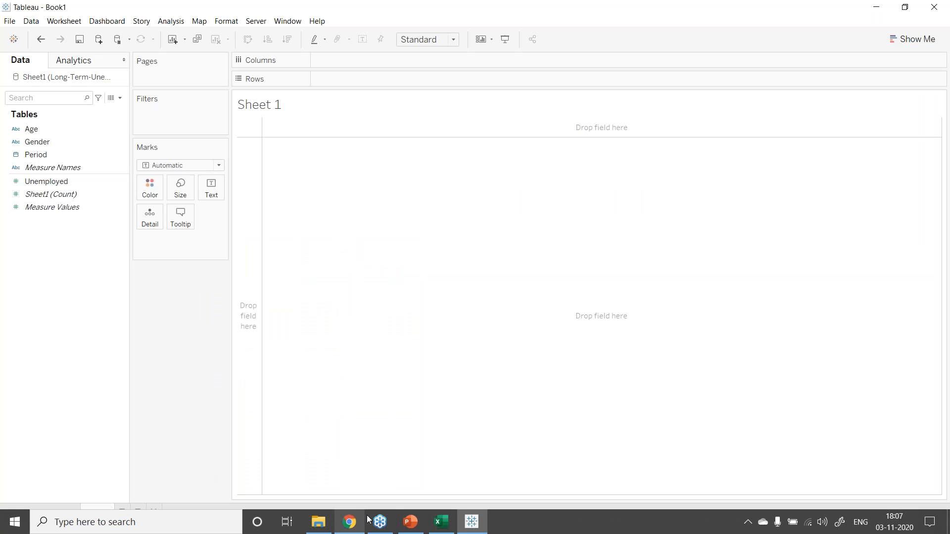
left_click(406, 524)
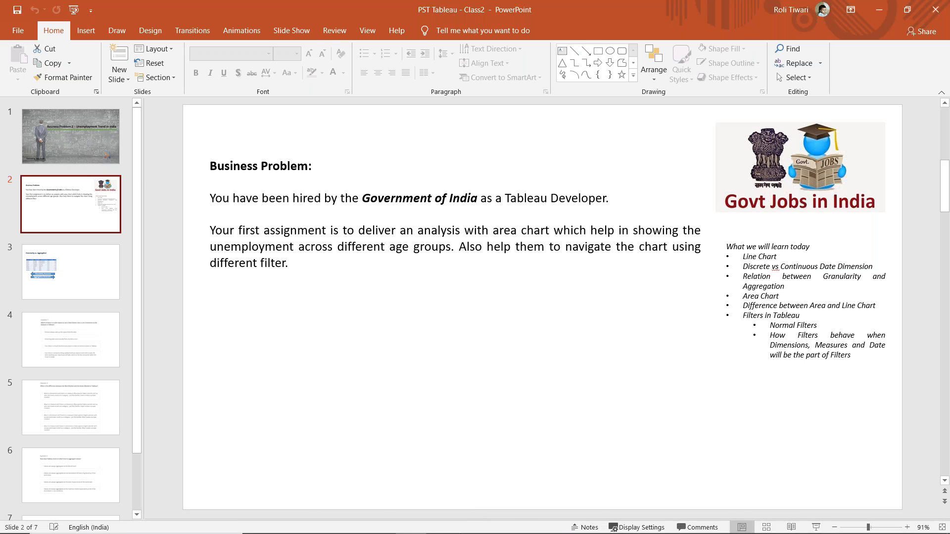
left_click(466, 531)
Check the area chart requirements and build a yearly line chart with Period on Columns and Unemployed on Rows
left_click(896, 46)
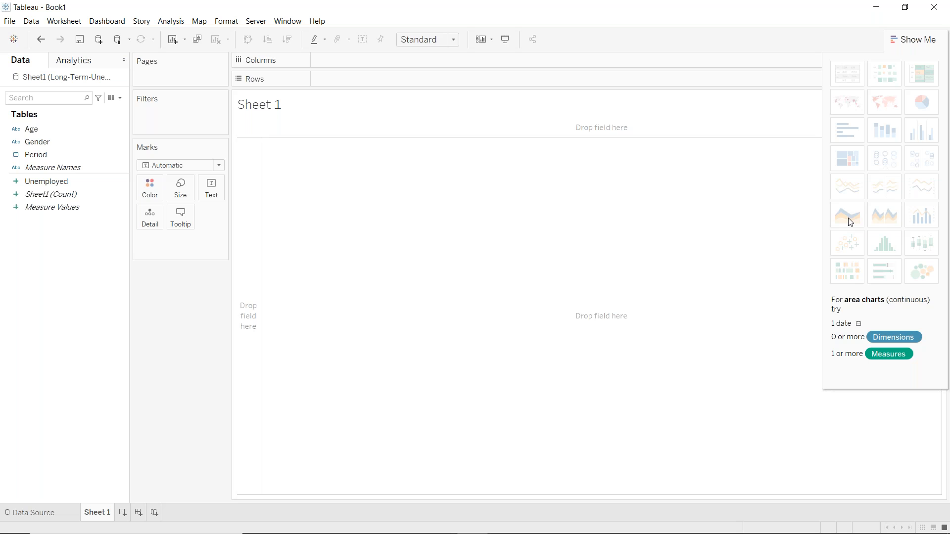
left_click(35, 157)
left_click_drag(35, 161, 341, 61)
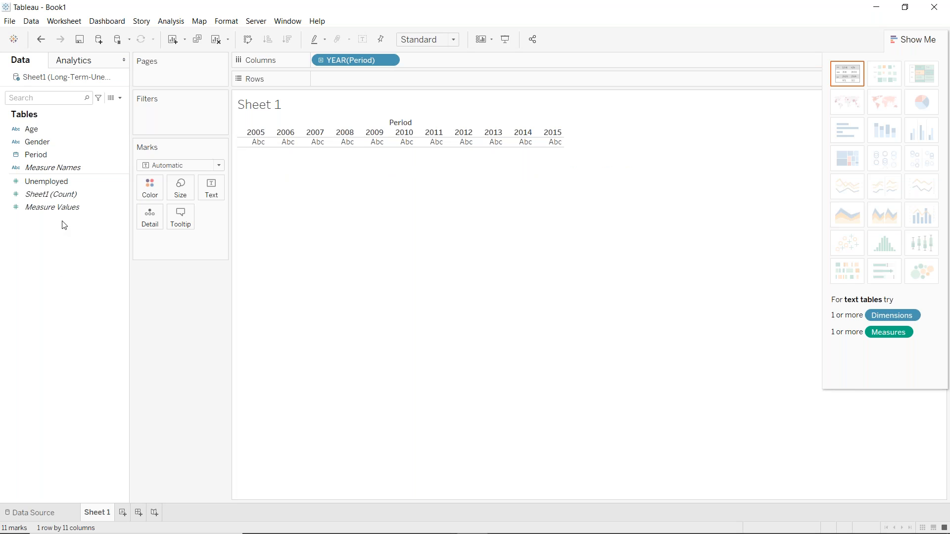
left_click(38, 197)
left_click_drag(36, 184, 322, 84)
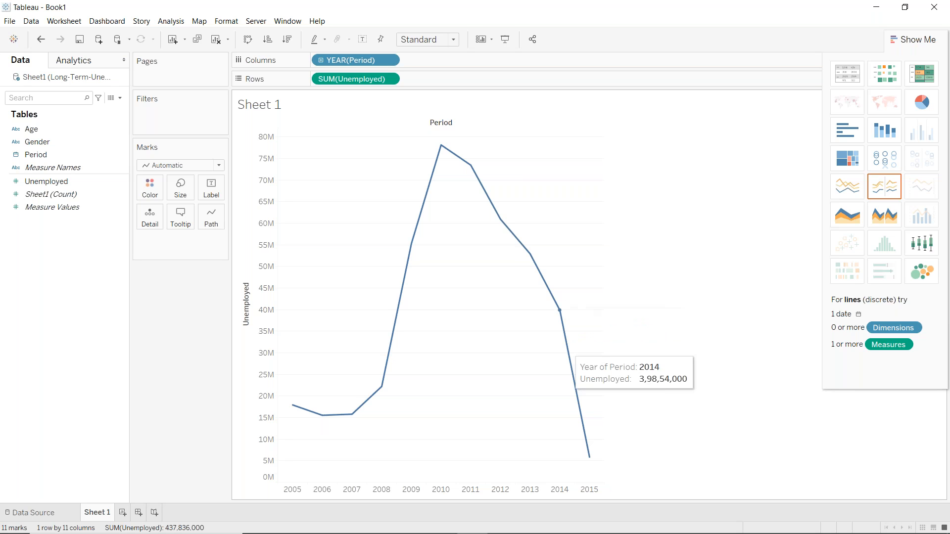
left_click(913, 39)
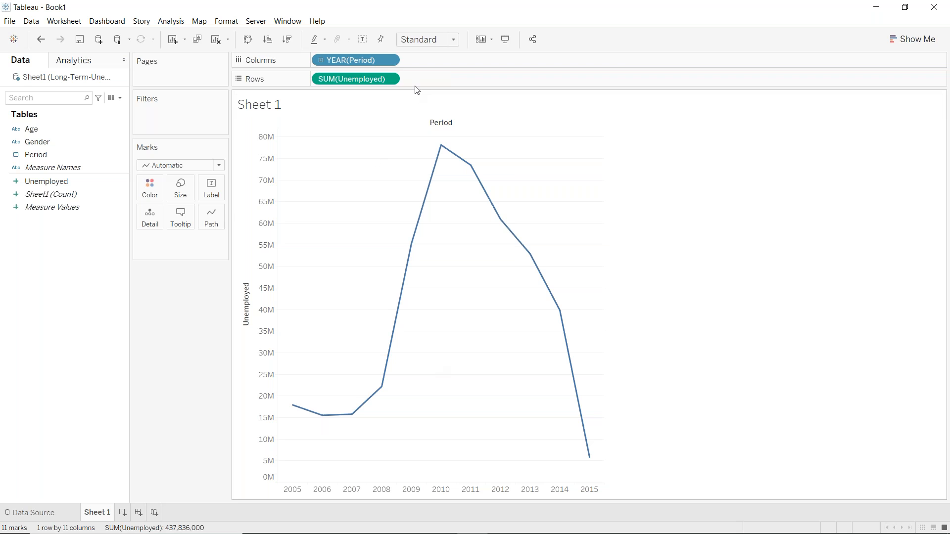
Change the Period field on Columns to discrete Month and inspect the January and February points
left_click(391, 60)
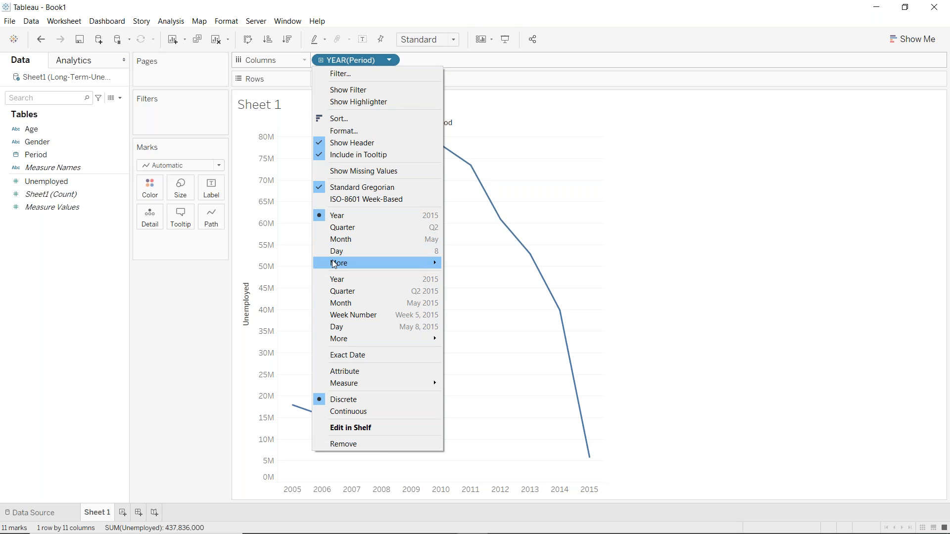
mouse_move(334, 264)
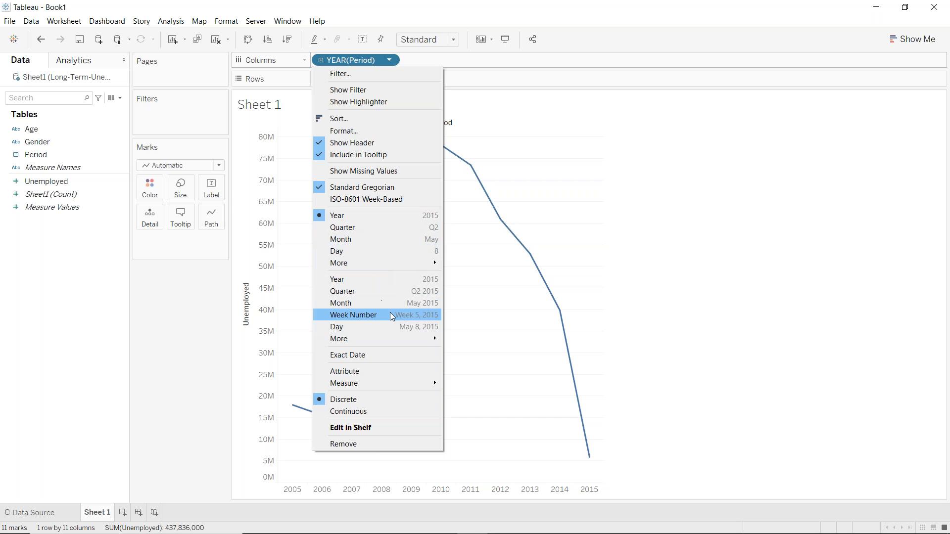
mouse_move(383, 337)
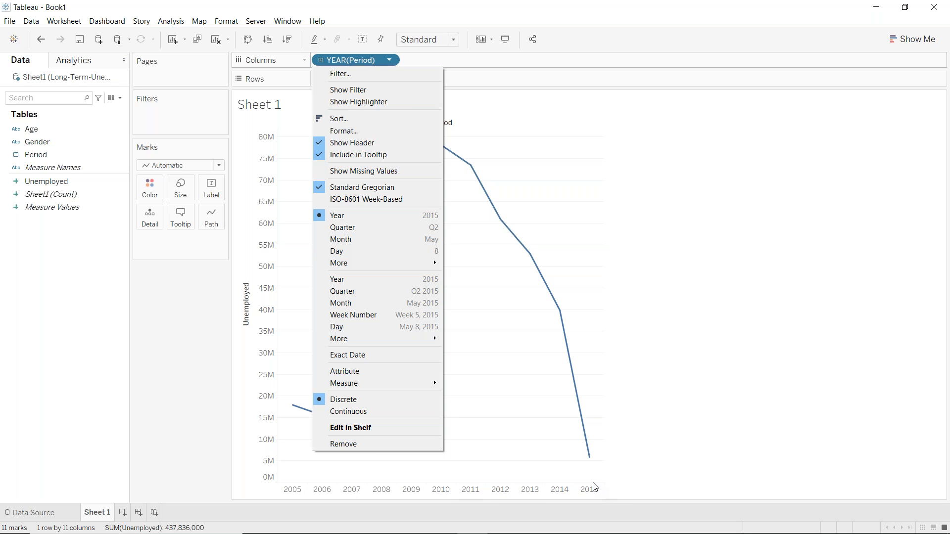
left_click(355, 244)
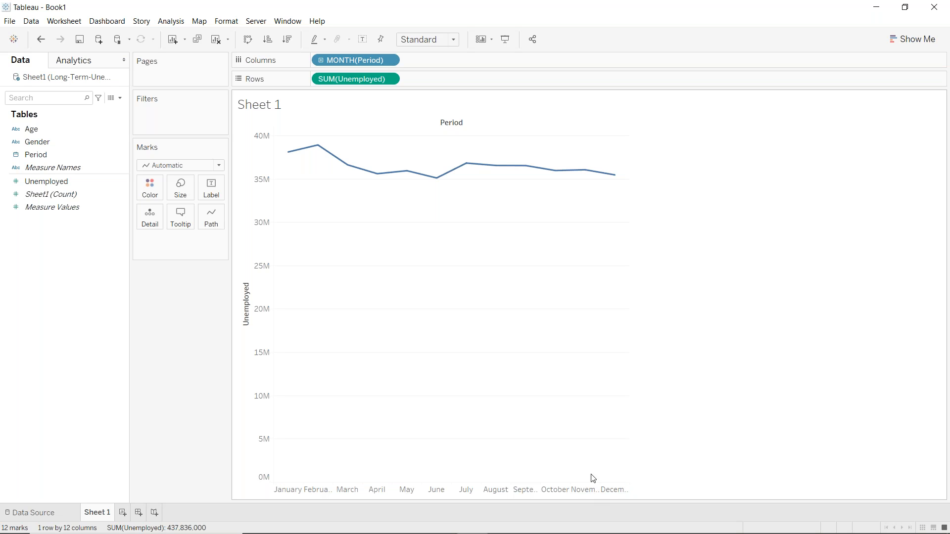
mouse_move(290, 161)
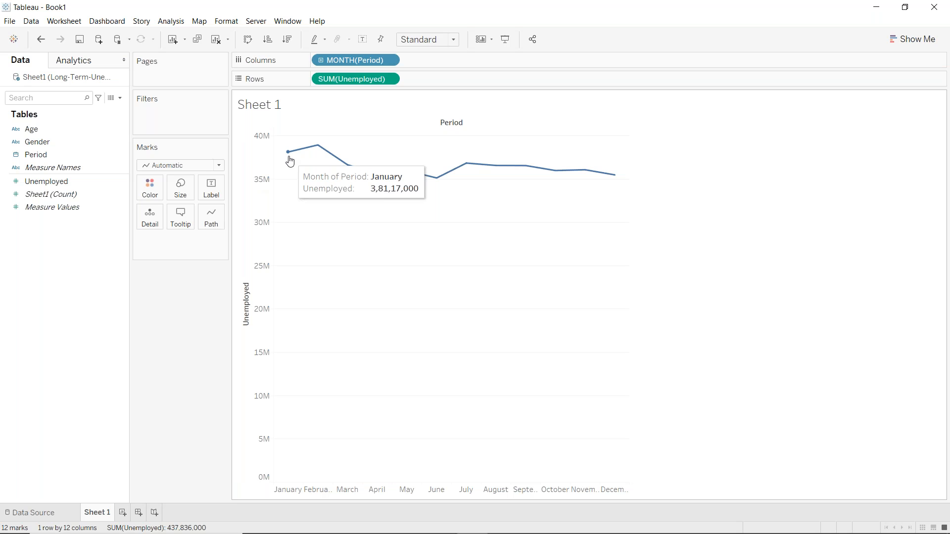
mouse_move(318, 150)
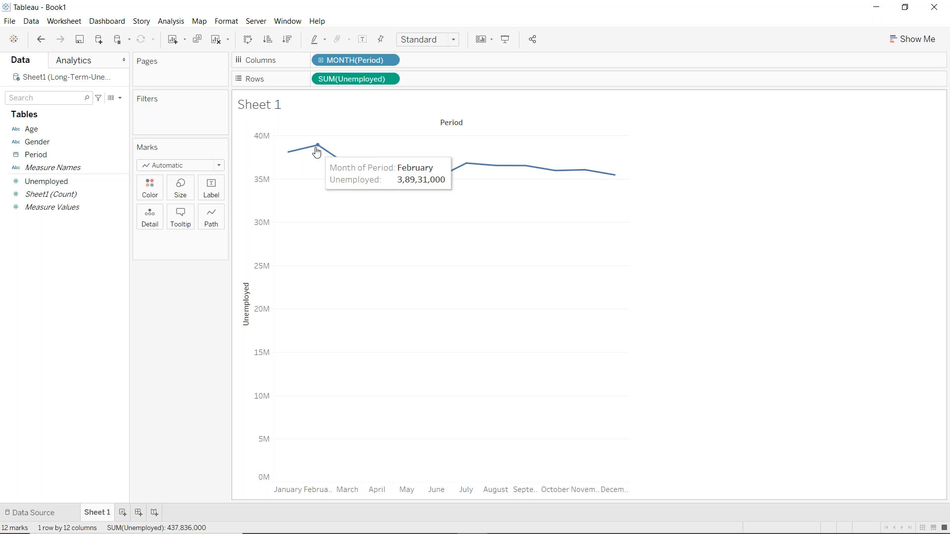
Change the Period field on Columns to continuous Month (month and year) and inspect the start of the line
left_click(390, 60)
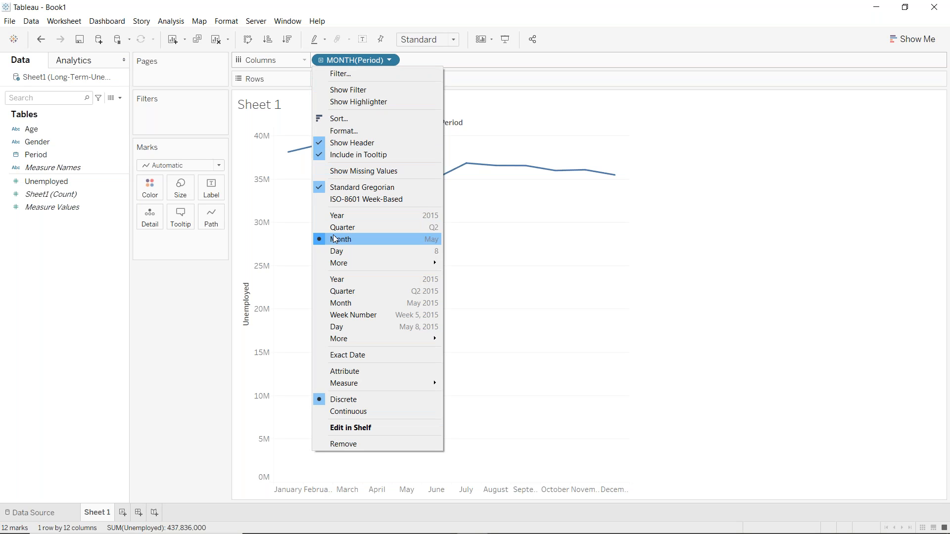
left_click(349, 303)
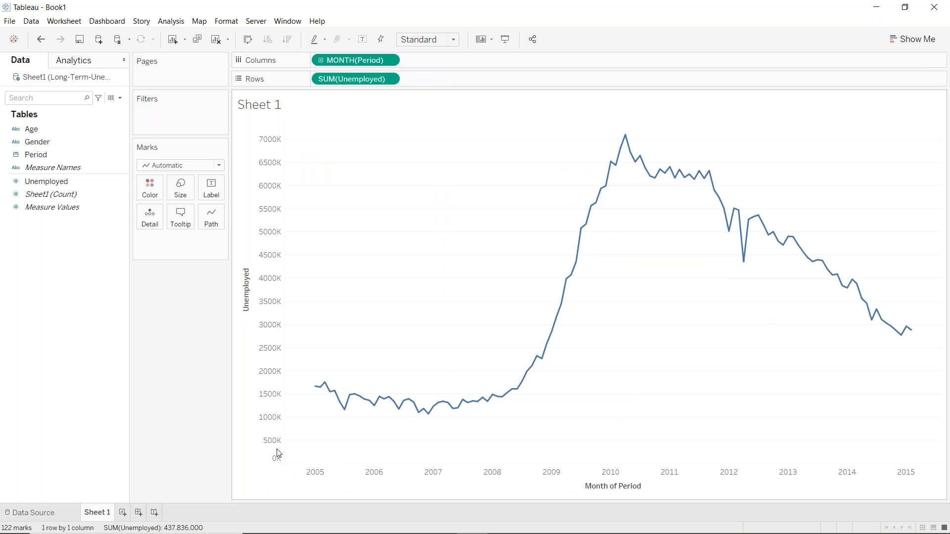
mouse_move(313, 389)
Switch Period to discrete Month and back to continuous Month to compare the two line charts
left_click(390, 60)
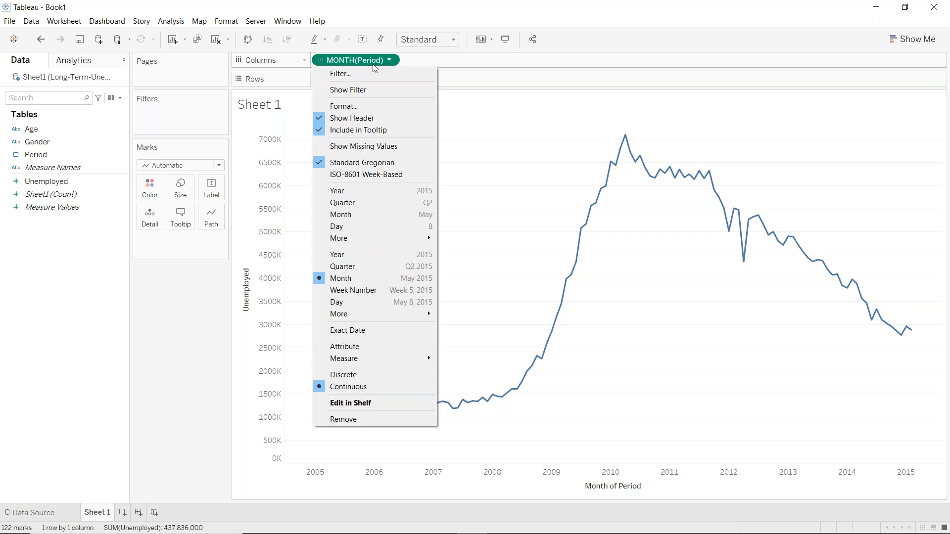
left_click(343, 214)
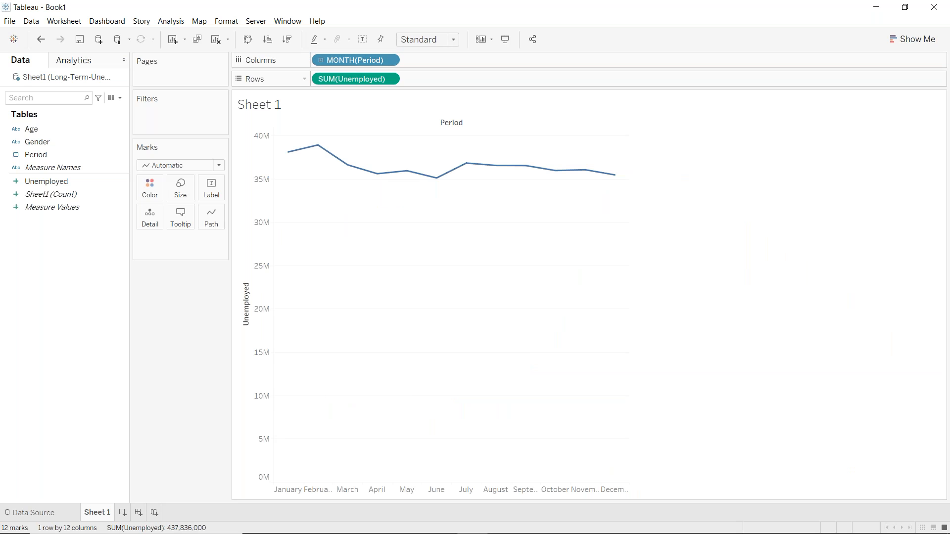
left_click(391, 60)
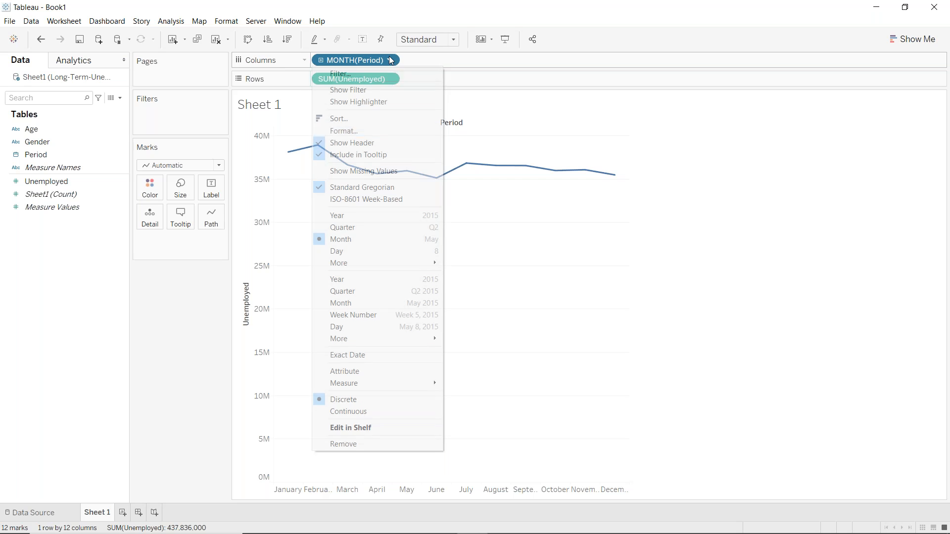
left_click(367, 304)
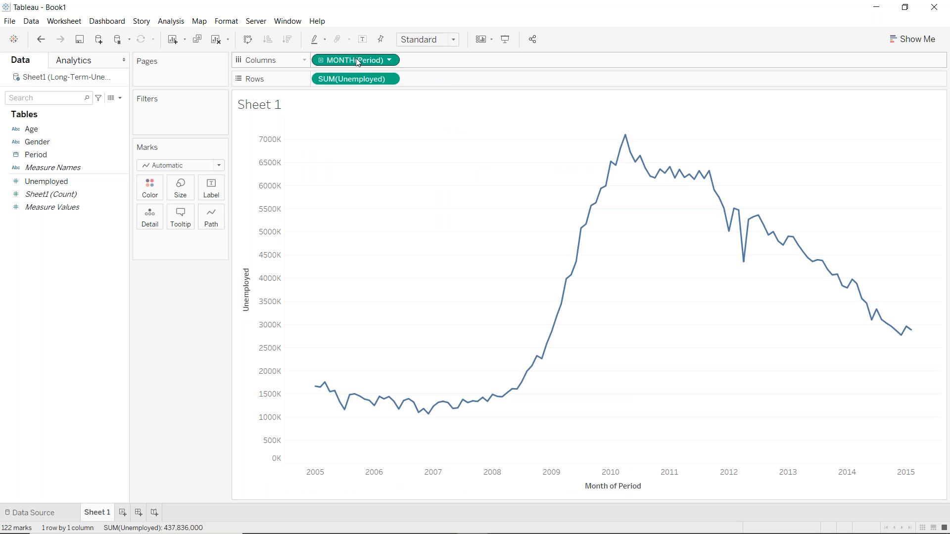
Compare Period's Continuous and Discrete settings by setting it to discrete Month once more and restoring continuous Month
left_click(390, 61)
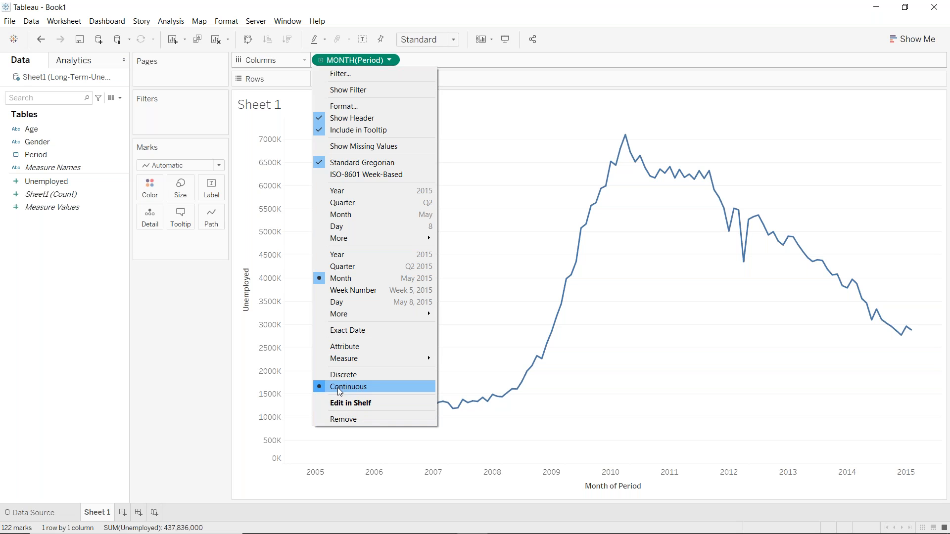
left_click(341, 216)
left_click(390, 60)
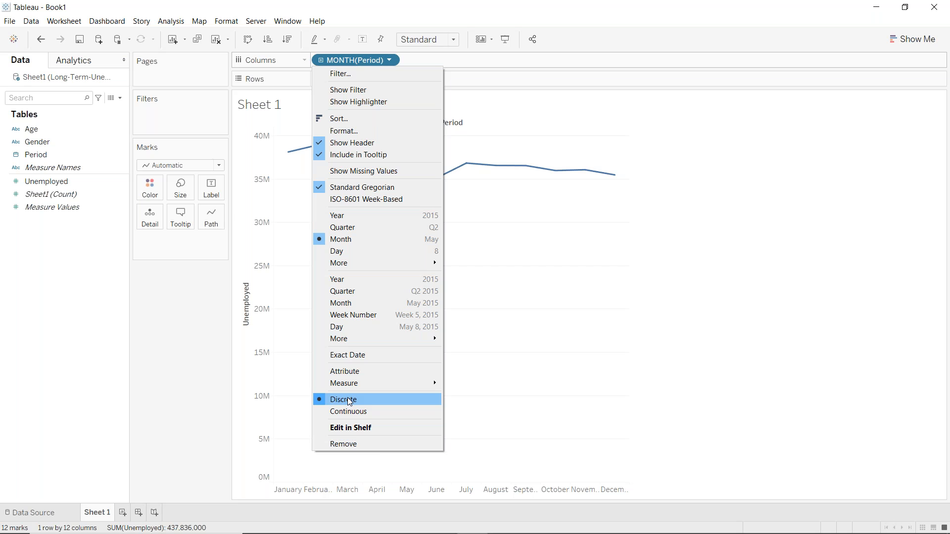
left_click(202, 404)
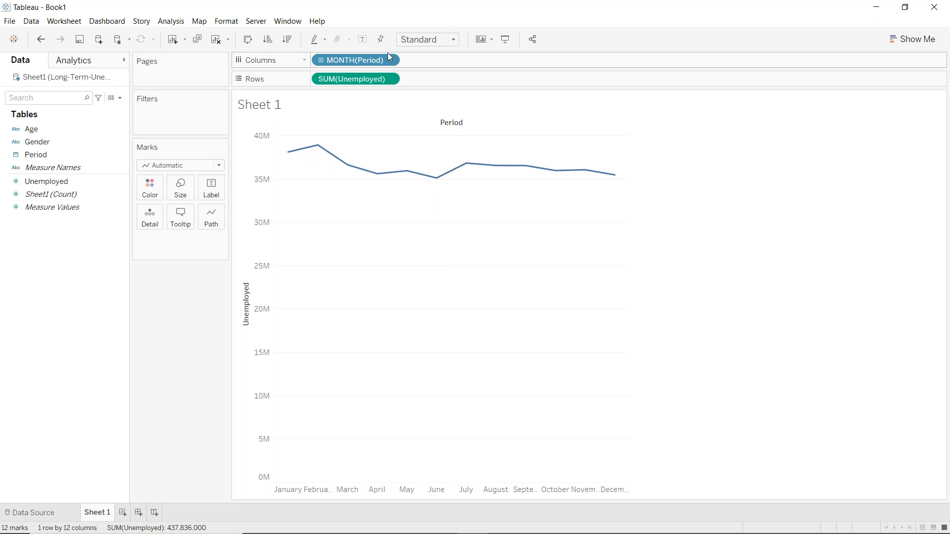
left_click(390, 60)
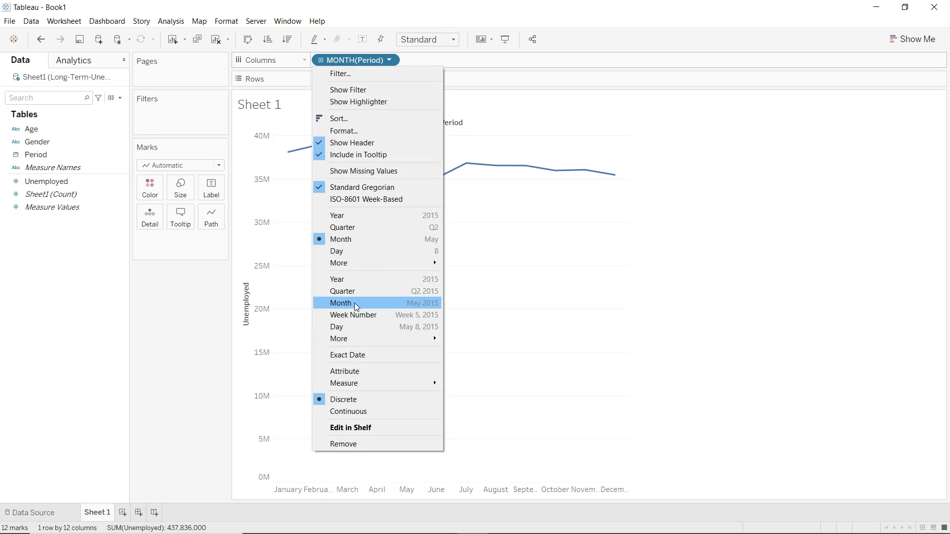
left_click(355, 303)
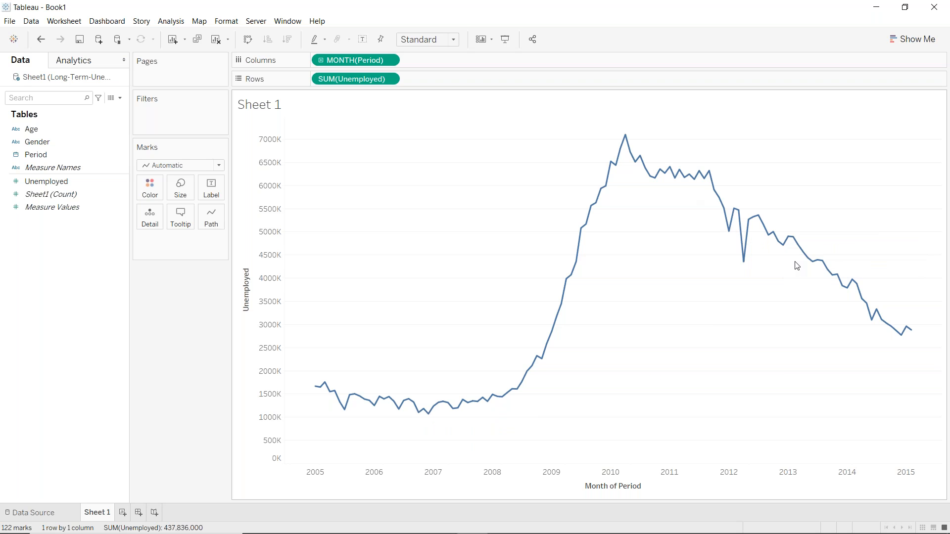
Switch to PowerPoint to review the Business Problem slide, and return to the Tableau worksheet
mouse_move(472, 526)
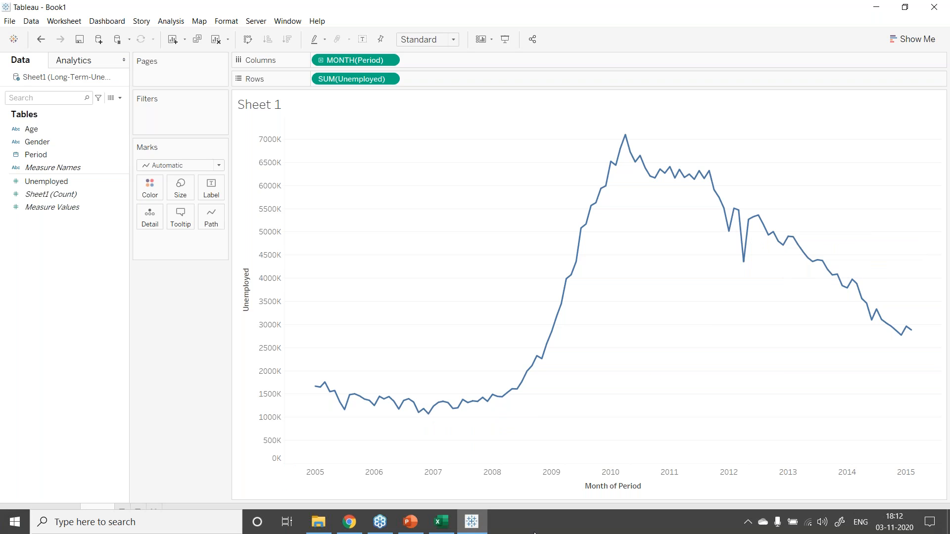
left_click(410, 522)
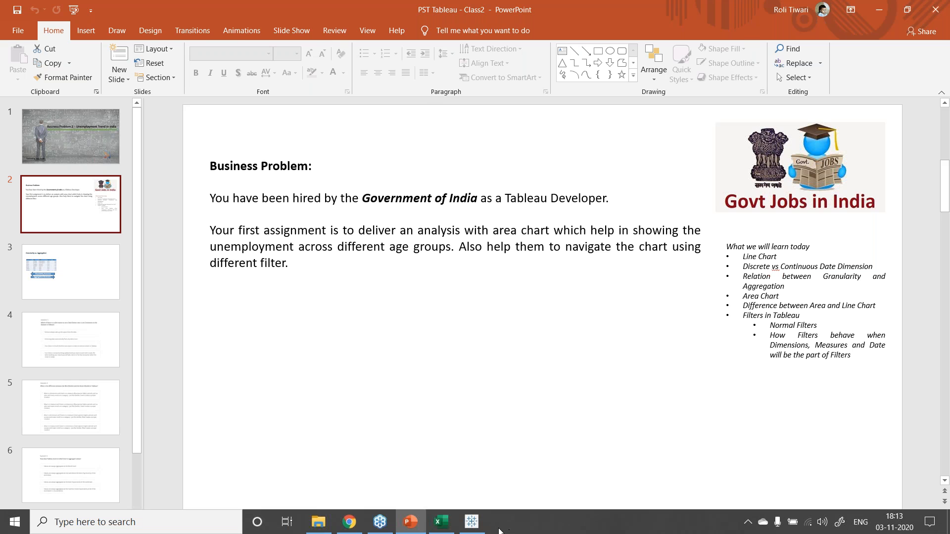
left_click(472, 522)
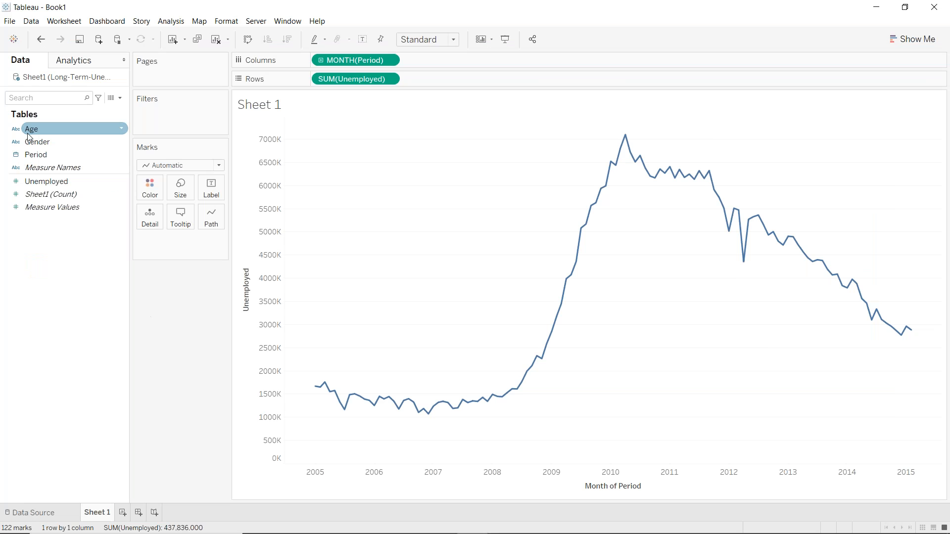
Color the unemployment line by Age and inspect the resulting lines for each age group
left_click_drag(30, 130, 144, 184)
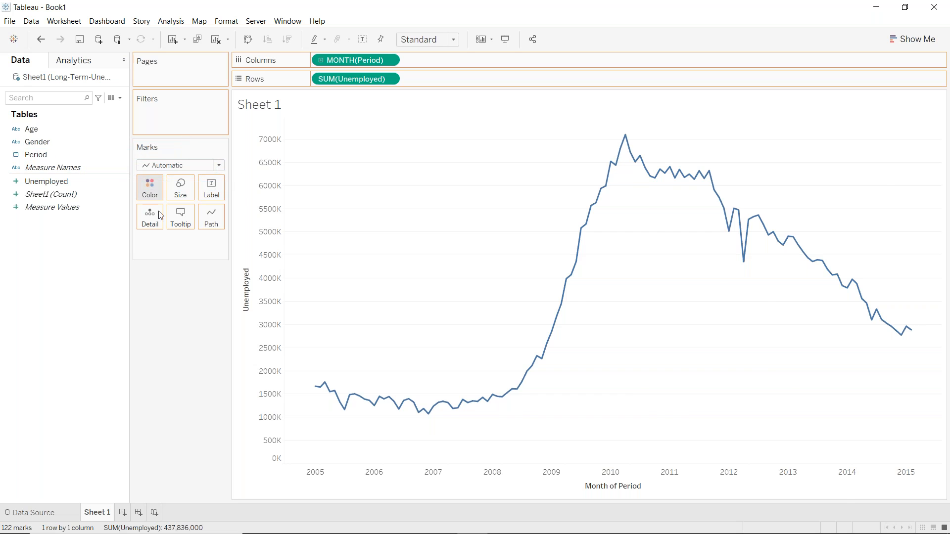
mouse_move(781, 313)
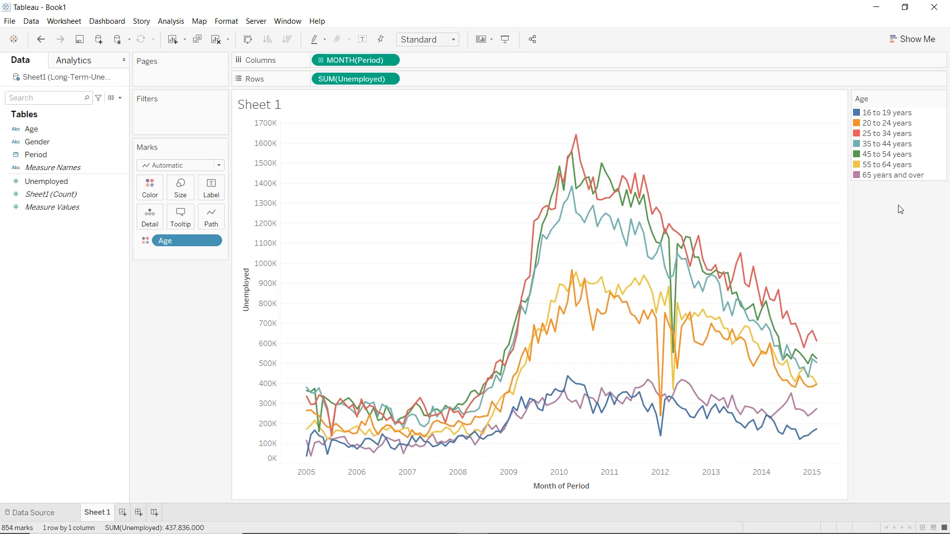
mouse_move(673, 316)
mouse_move(684, 332)
left_click_drag(303, 365, 499, 458)
left_click(491, 480)
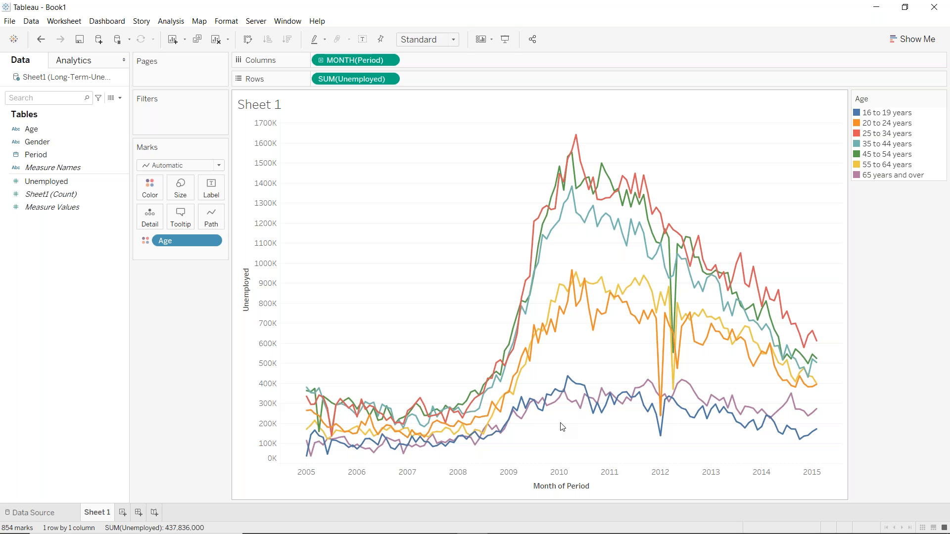
Convert the line chart by age group into a continuous area chart and dismiss the Dell update notification
left_click(912, 40)
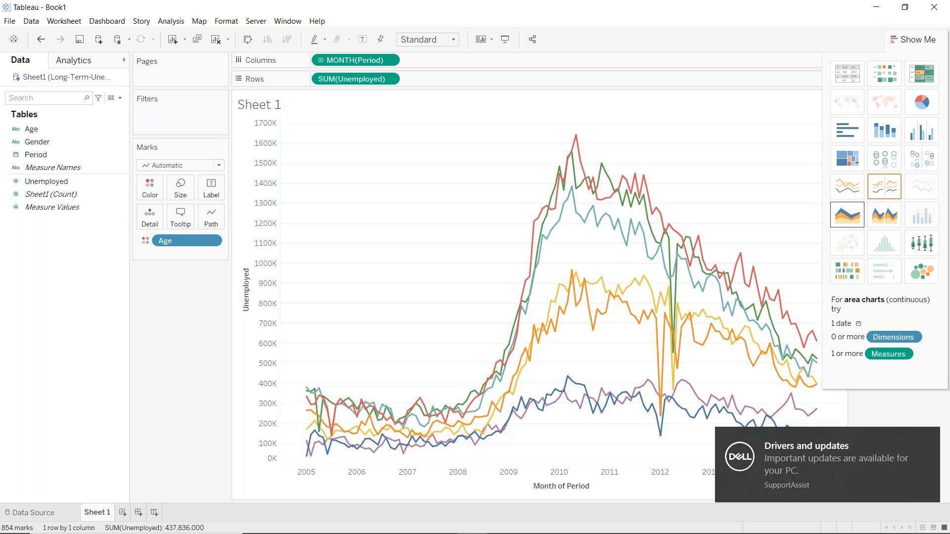
left_click(927, 442)
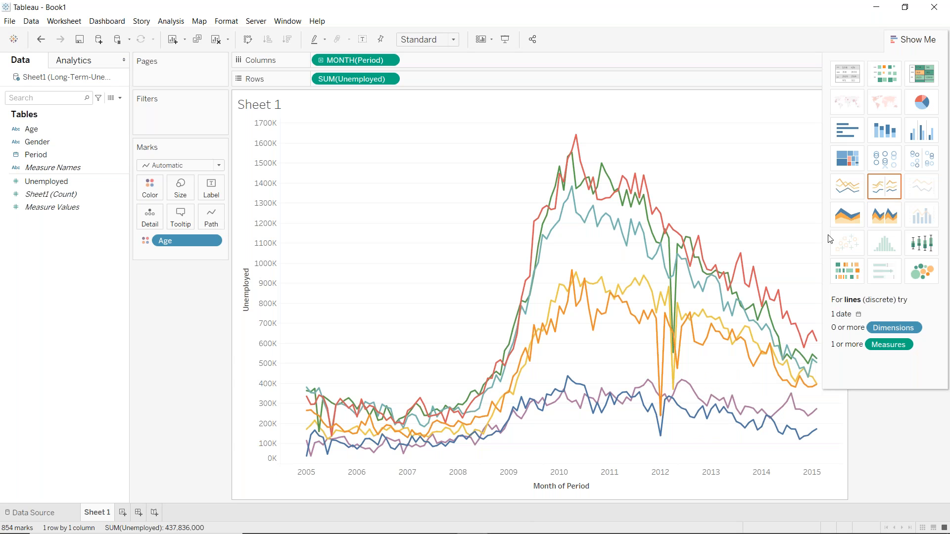
left_click(846, 221)
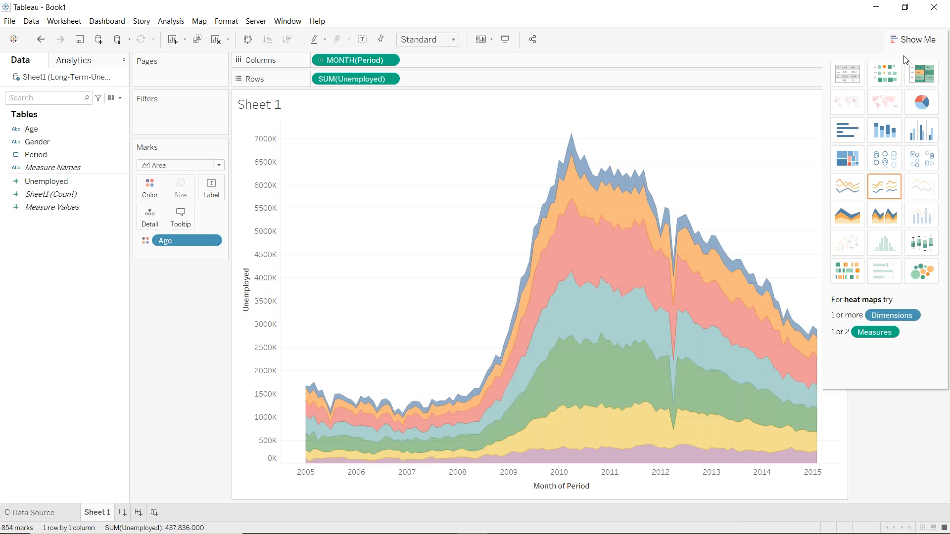
Compare the continuous line and continuous area chart types by switching between them, ending on the area chart
left_click(861, 191)
left_click(847, 216)
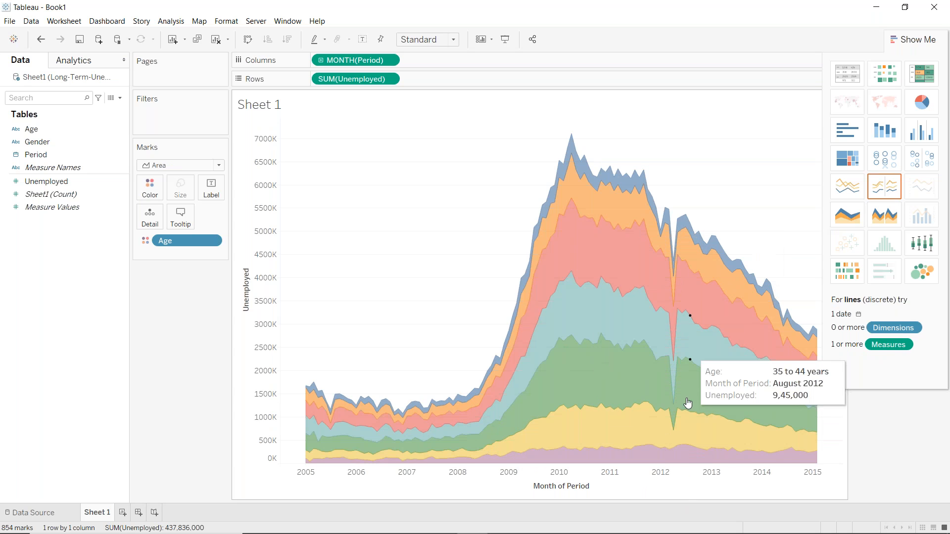
left_click(858, 194)
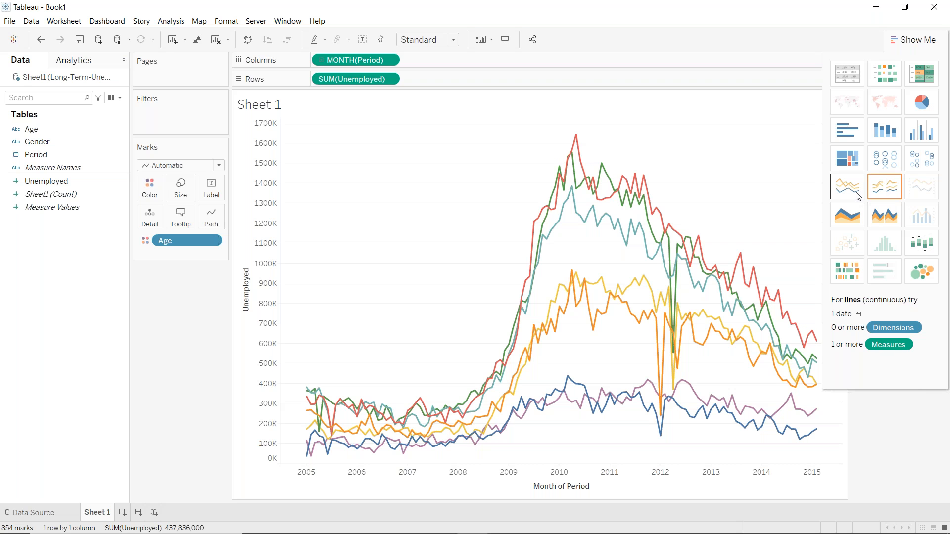
left_click(848, 217)
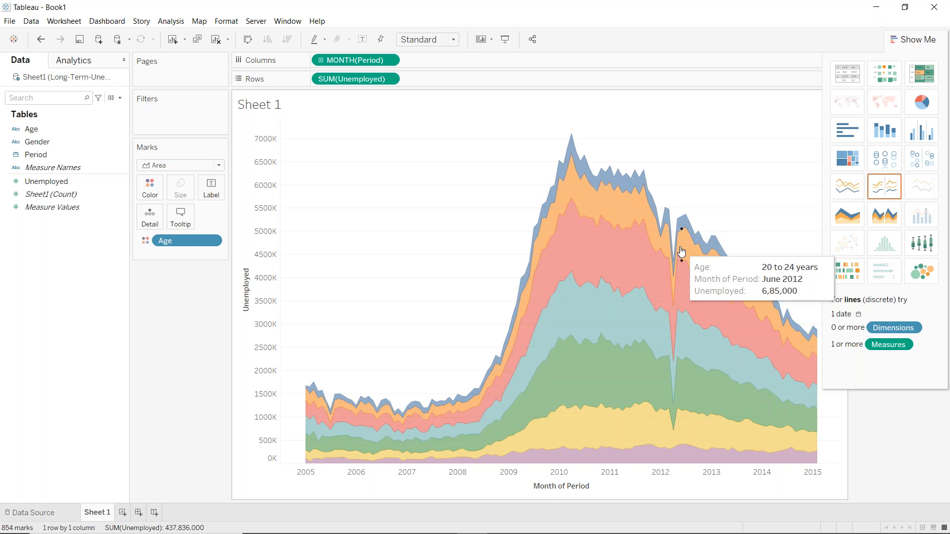
left_click(906, 39)
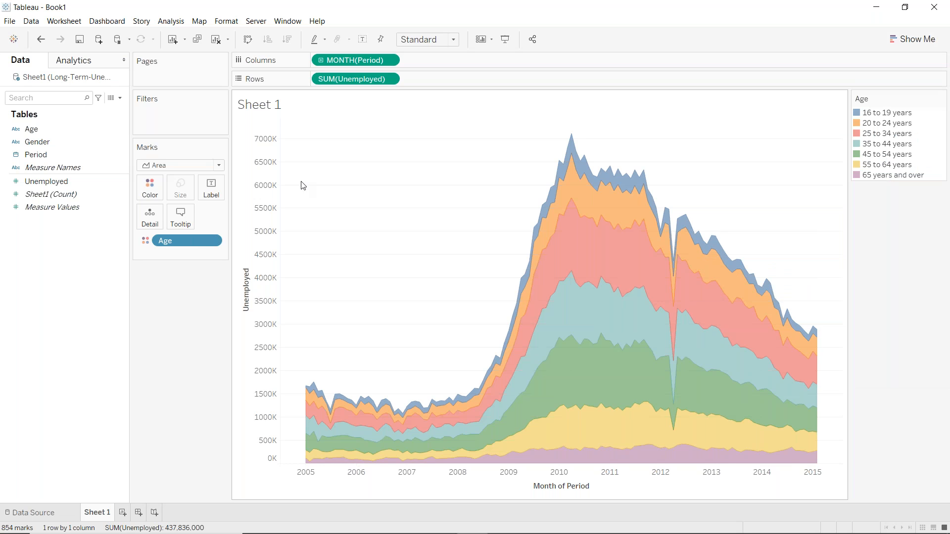
Remove Age from the chart's color encoding and set the mark type to Line
left_click_drag(185, 241, 185, 281)
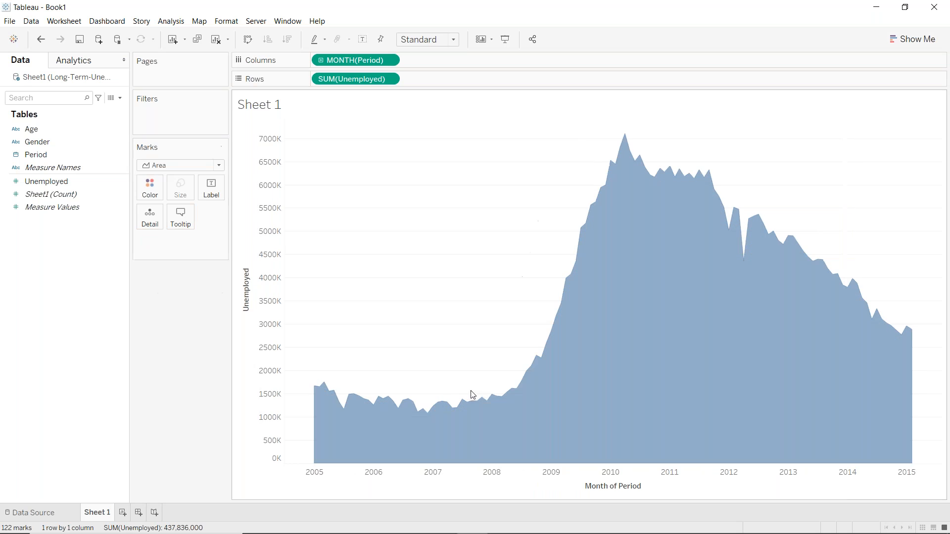
left_click(170, 166)
left_click(160, 203)
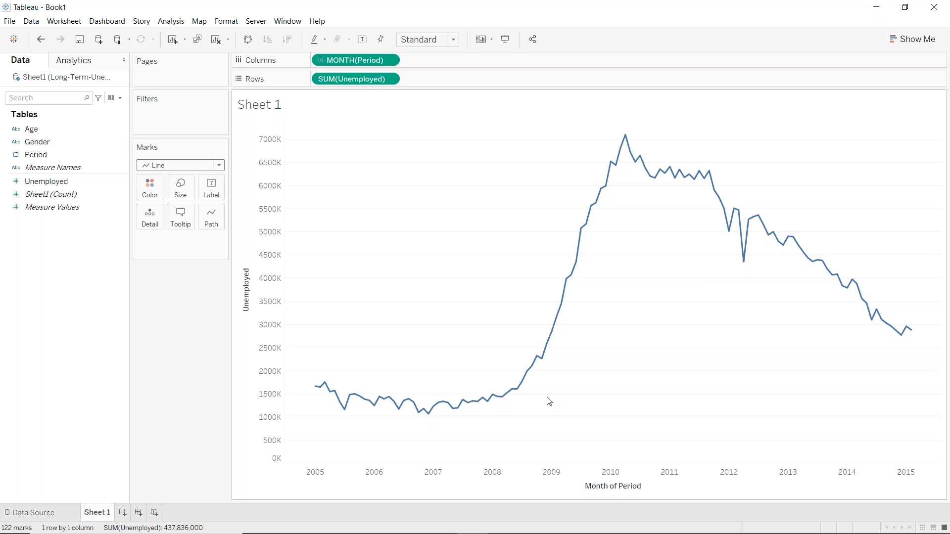
Color the marks by Gender, set the mark type to Shape, and assign Age to the marks' shape
left_click_drag(33, 150, 150, 188)
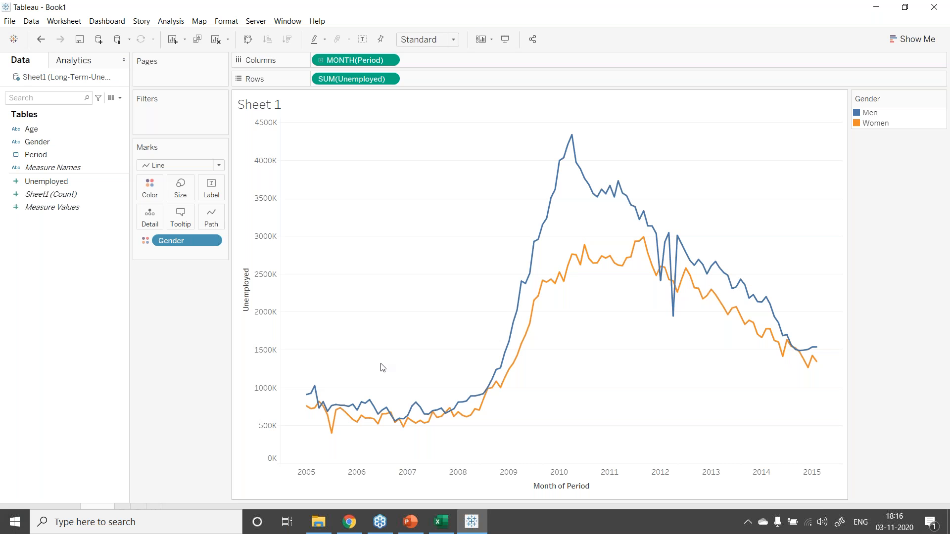
left_click(168, 166)
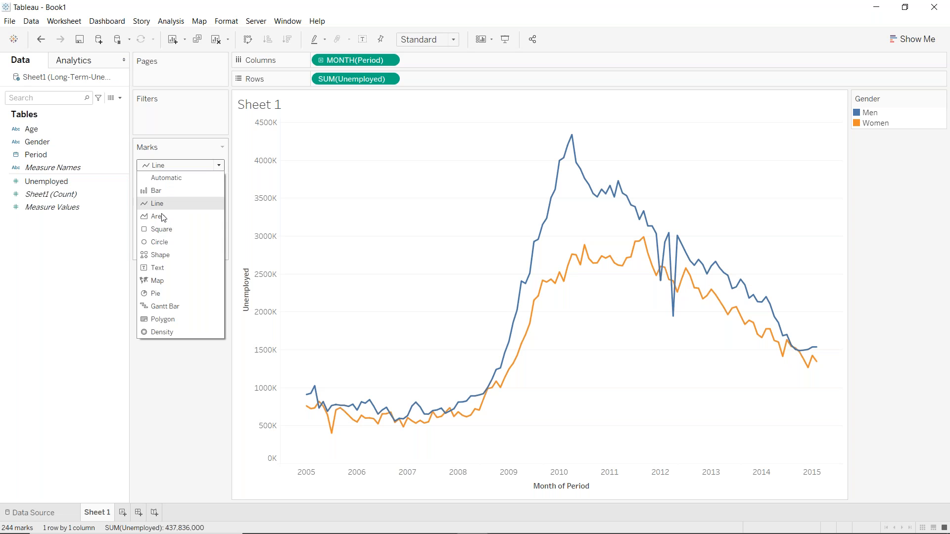
left_click(161, 255)
left_click(33, 145)
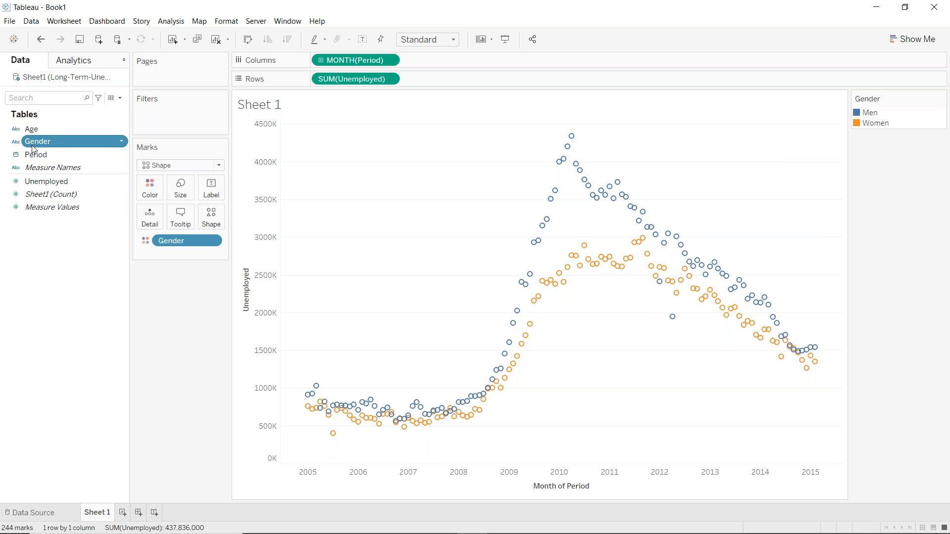
left_click_drag(30, 130, 221, 217)
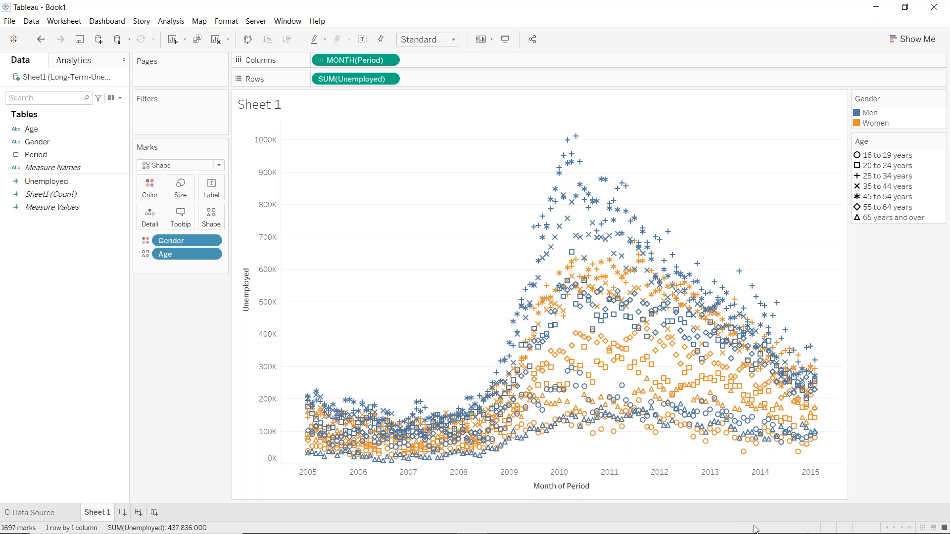
mouse_move(752, 286)
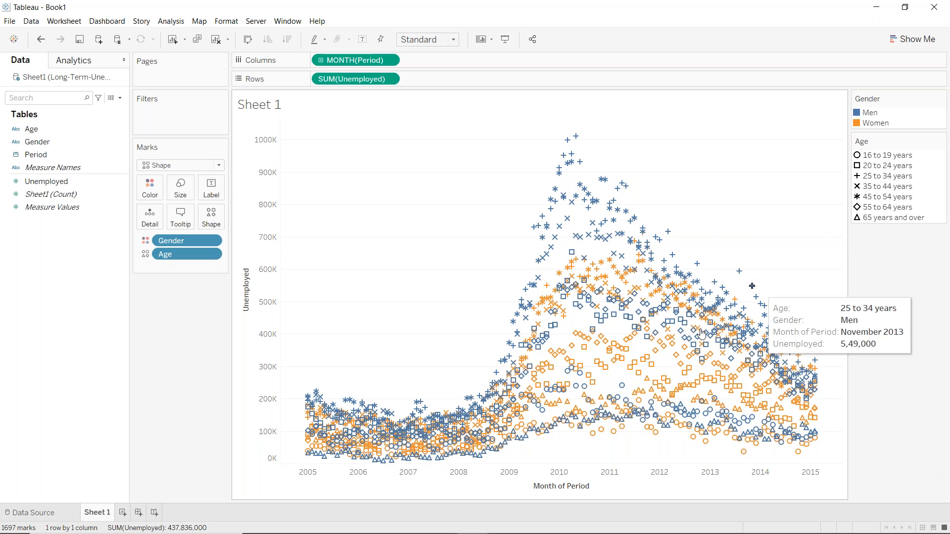
mouse_move(573, 140)
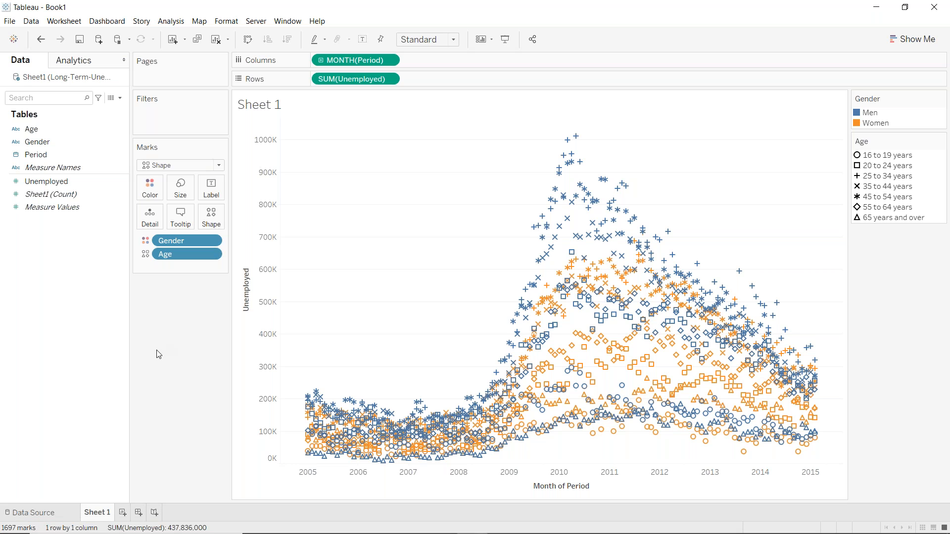
mouse_move(668, 231)
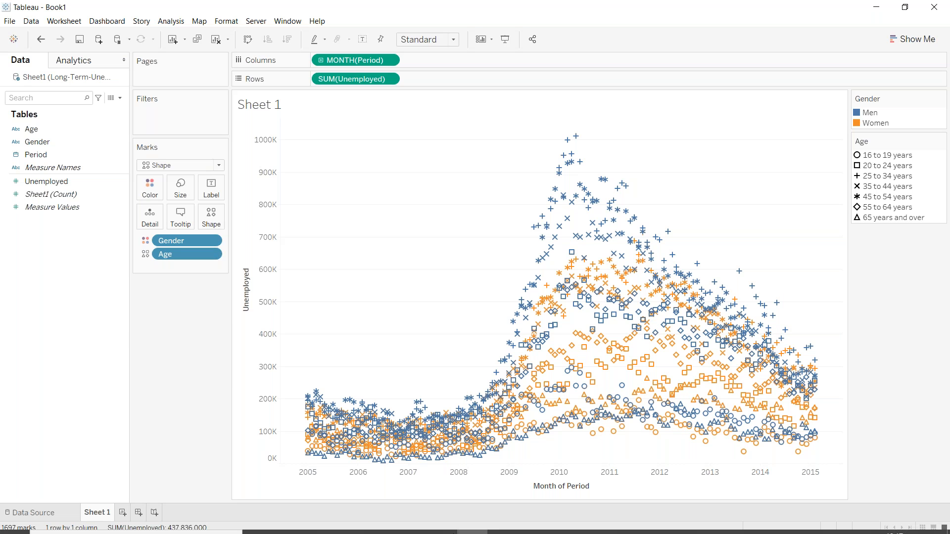
Switch to the Long-Term-Unemployment-Statistics workbook in Excel, count the Period records from C2 down, and return to cell A1
left_click(439, 529)
left_click(302, 135)
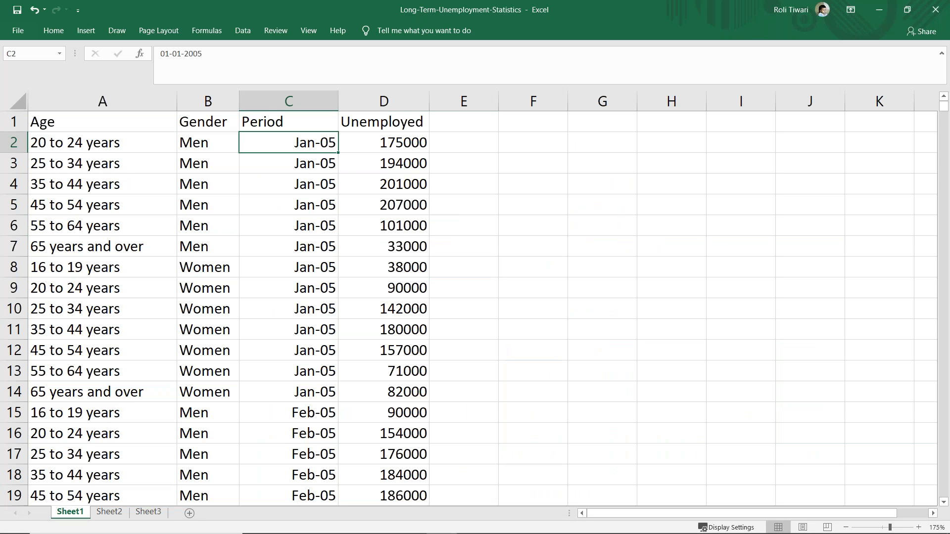
key("ctrl+shift+Down")
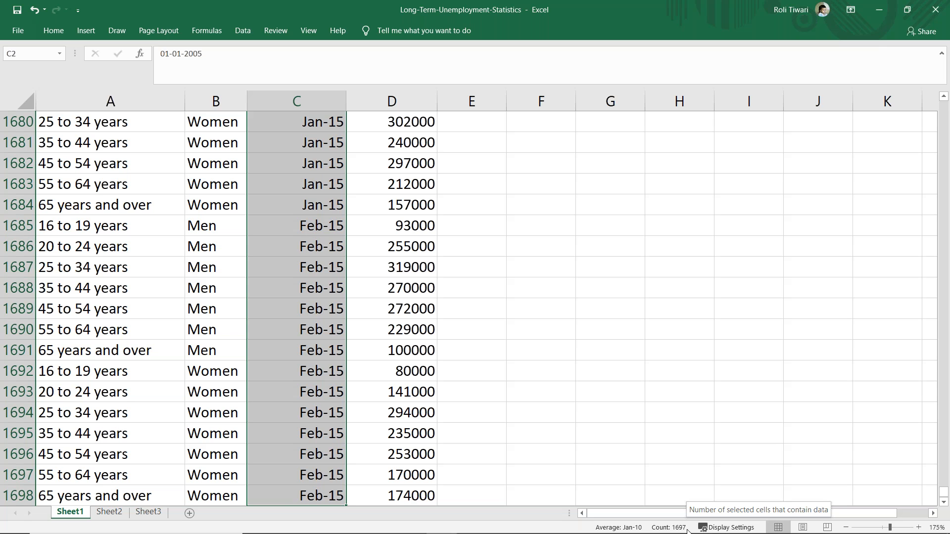
key("ctrl+Home")
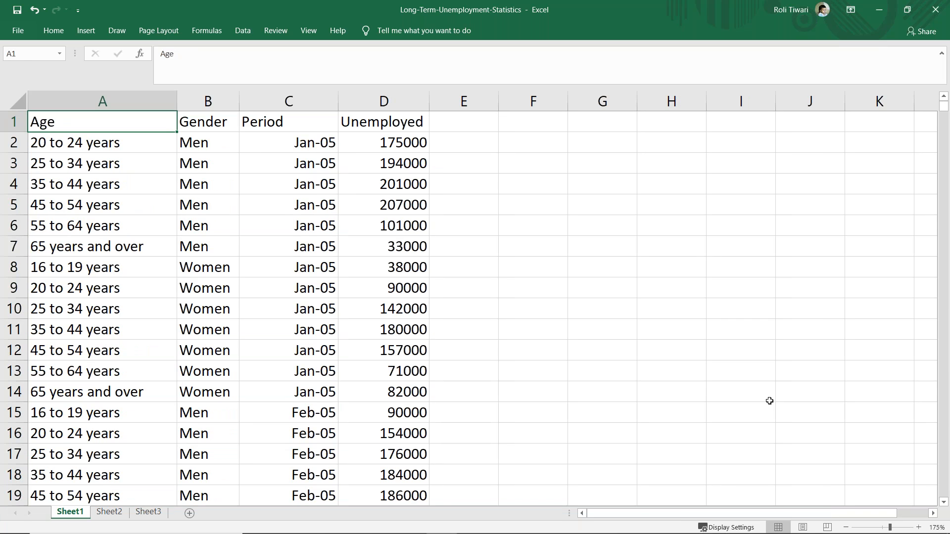
Launch the Ink2Go annotation tool from the desktop and switch back to Tableau
key("super+d")
double_click(308, 162)
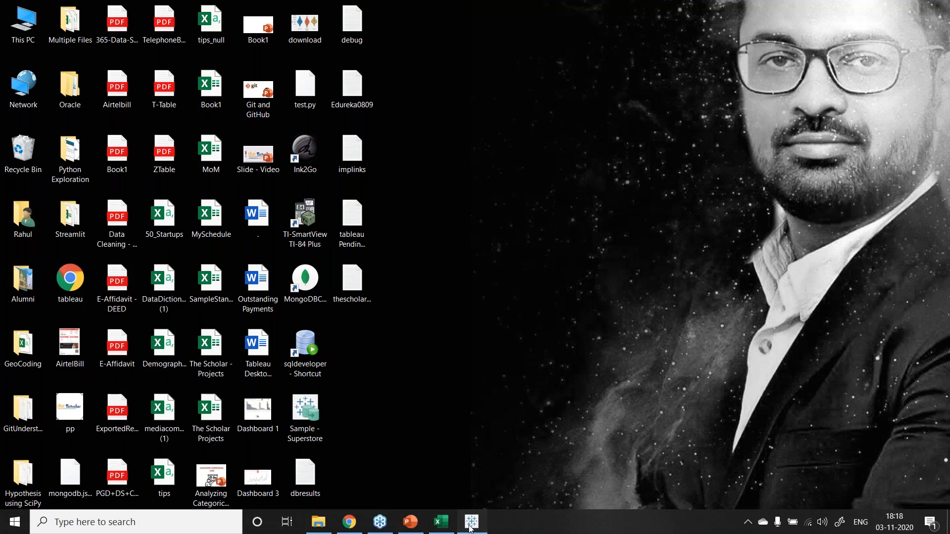
left_click(470, 525)
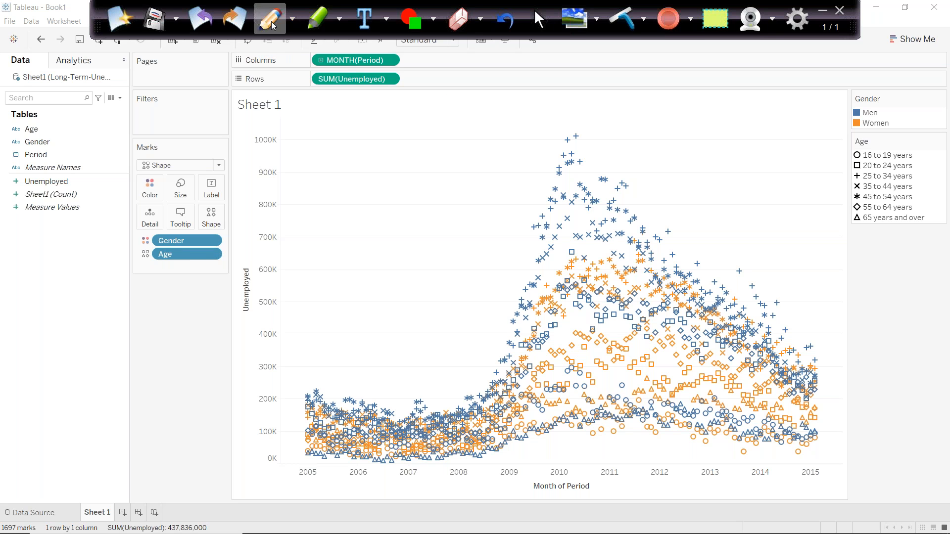
Sketch a large circle over the chart, add three smaller circles inside it with a thicker red pen, and clear the annotations
mouse_move(330, 120)
left_mouse_down()
mouse_move(435, 180)
mouse_move(277, 206)
mouse_move(361, 117)
left_mouse_up()
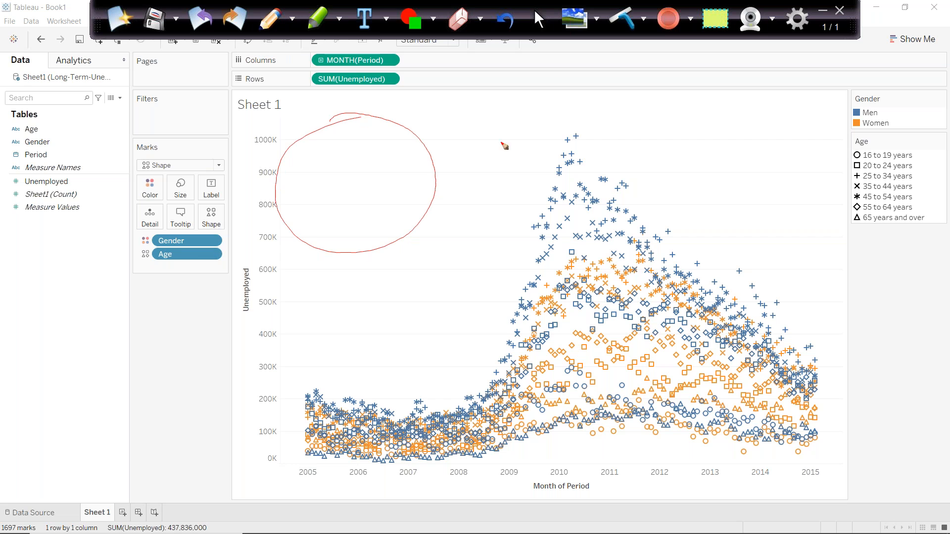
left_click(292, 19)
left_click(293, 200)
mouse_move(365, 144)
left_mouse_down()
mouse_move(392, 174)
mouse_move(367, 142)
left_mouse_up()
mouse_move(310, 187)
left_mouse_down()
mouse_move(303, 190)
mouse_move(341, 195)
mouse_move(397, 226)
mouse_move(391, 198)
left_mouse_up()
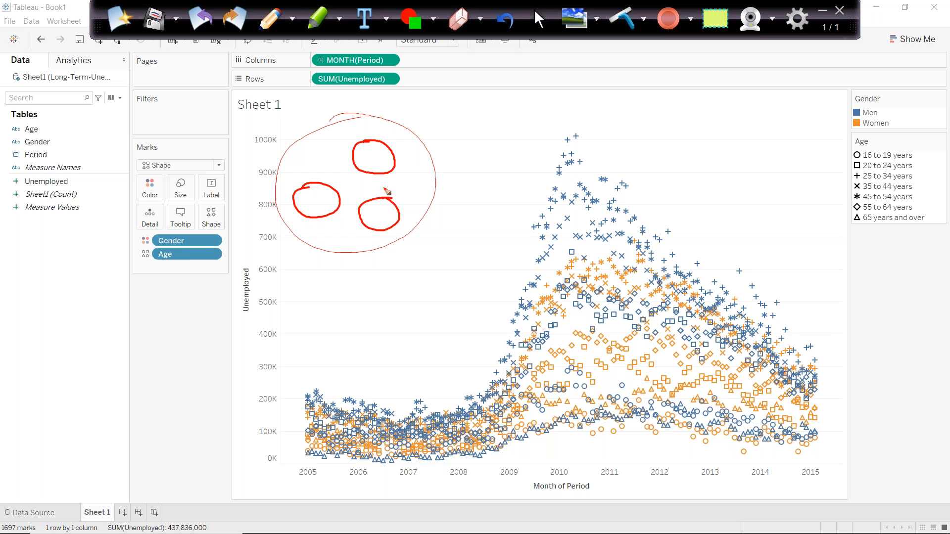
mouse_move(380, 160)
left_mouse_down()
mouse_move(361, 156)
mouse_move(370, 161)
left_mouse_up()
left_click(624, 25)
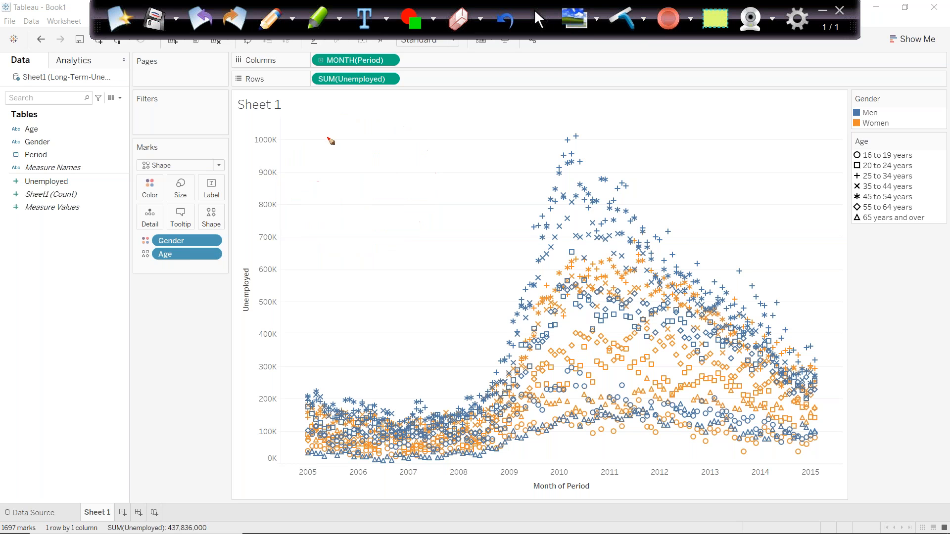
Draw a red square containing four small boxes, with a line leading out to the label X
mouse_move(293, 157)
left_mouse_down()
mouse_move(297, 126)
mouse_move(361, 122)
mouse_move(353, 177)
mouse_move(280, 181)
mouse_move(288, 184)
left_mouse_up()
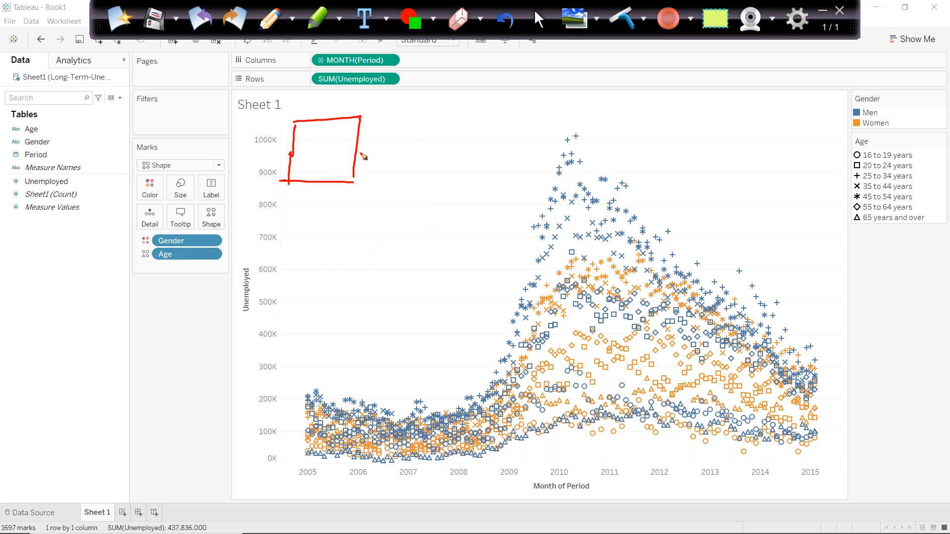
left_click_drag(339, 142, 406, 142)
mouse_move(422, 136)
left_mouse_down()
mouse_move(434, 153)
mouse_move(419, 152)
left_mouse_up()
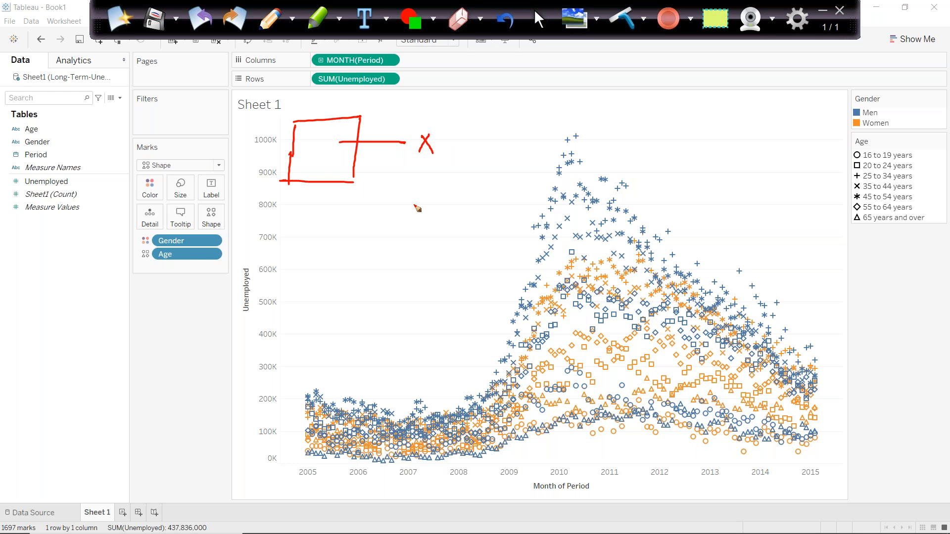
mouse_move(307, 143)
left_mouse_down()
mouse_move(319, 130)
mouse_move(307, 147)
left_mouse_up()
mouse_move(325, 147)
left_mouse_down()
mouse_move(326, 131)
mouse_move(337, 129)
mouse_move(305, 158)
mouse_move(305, 172)
mouse_move(336, 156)
mouse_move(325, 174)
left_mouse_up()
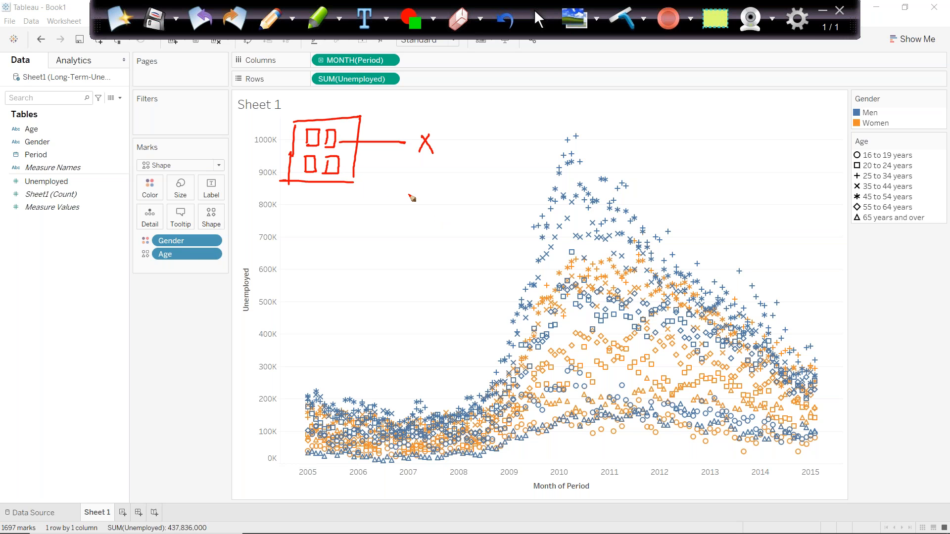
Draw a line from one small box to the label 1/2 x, and underline the X label
left_click_drag(338, 168, 379, 185)
left_click_drag(434, 158, 416, 159)
left_click_drag(393, 181, 399, 209)
left_click_drag(409, 201, 413, 190)
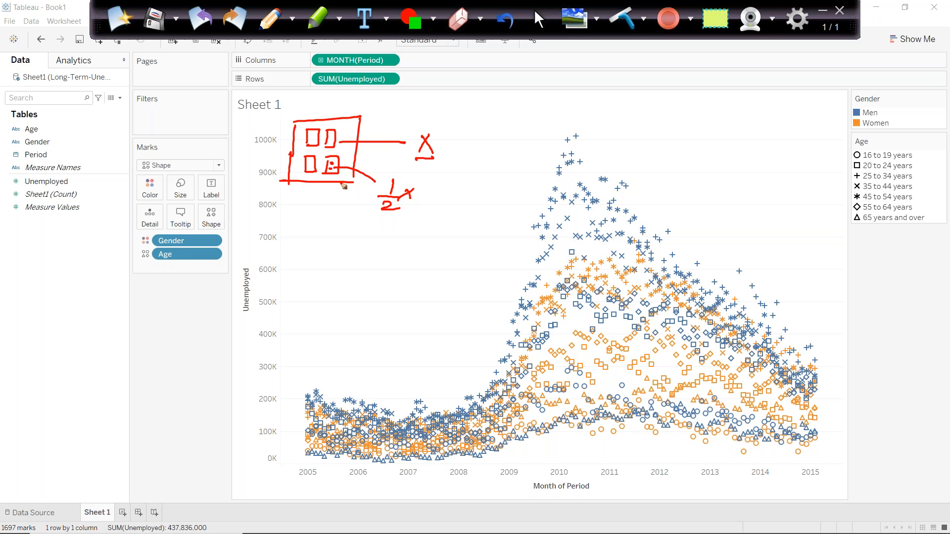
Draw another line from the same small box, underline the 1/2 x label, and write 1/2 × 1/2 x = 2 below
left_click_drag(334, 172, 346, 200)
left_click_drag(385, 212, 403, 216)
left_click_drag(354, 224, 353, 231)
left_click_drag(340, 240, 354, 249)
left_click_drag(361, 241, 380, 249)
left_click_drag(368, 254, 392, 257)
mouse_move(392, 248)
left_mouse_down()
mouse_move(386, 257)
mouse_move(441, 260)
left_mouse_up()
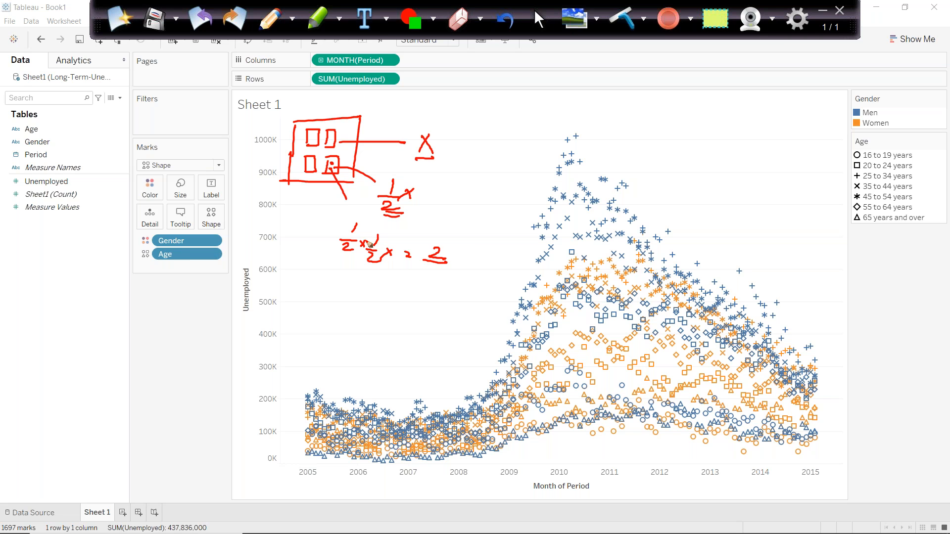
Mark up the result beside the 1/2 × 1/2 x calculation, and clear all annotations from the chart
mouse_move(436, 241)
left_mouse_down()
mouse_move(431, 279)
mouse_move(471, 275)
left_mouse_up()
left_click_drag(464, 266, 458, 279)
left_click(621, 19)
Write "India" in red over the chart with an arrow leading to a large X
left_click_drag(240, 140, 271, 139)
mouse_move(254, 142)
left_mouse_down()
mouse_move(254, 162)
mouse_move(274, 168)
left_mouse_up()
mouse_move(286, 160)
left_mouse_down()
mouse_move(277, 168)
mouse_move(290, 168)
left_mouse_up()
mouse_move(294, 160)
left_mouse_down()
mouse_move(295, 171)
mouse_move(418, 173)
left_mouse_up()
left_click_drag(410, 168, 410, 179)
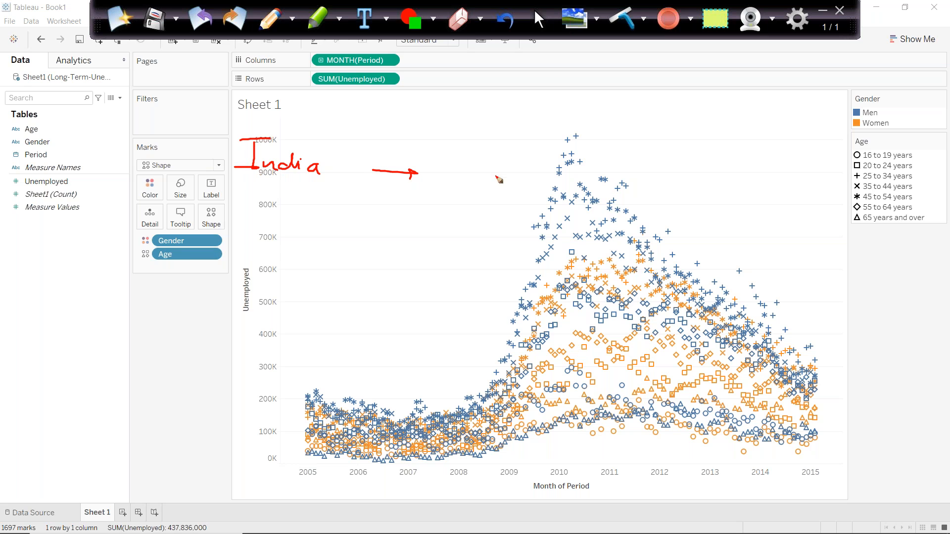
mouse_move(468, 156)
left_mouse_down()
mouse_move(491, 177)
mouse_move(466, 184)
left_mouse_up()
Draw a downward arrow and write "Increasing the granularity", "Sector — x/4" and "1000 →" beneath the India line
mouse_move(189, 198)
left_mouse_down()
mouse_move(225, 206)
mouse_move(216, 212)
left_mouse_up()
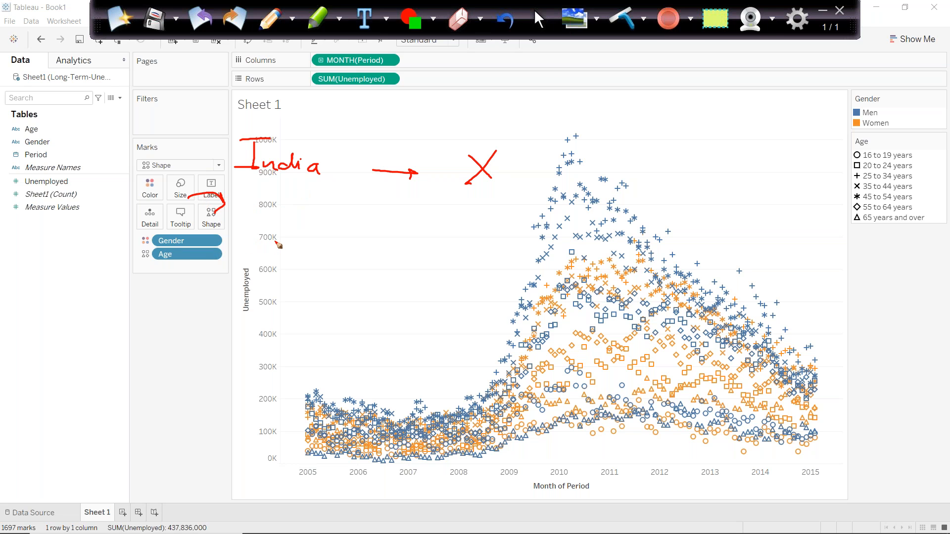
mouse_move(250, 194)
left_mouse_down()
mouse_move(278, 214)
mouse_move(345, 218)
mouse_move(359, 242)
mouse_move(407, 231)
mouse_move(547, 261)
left_mouse_up()
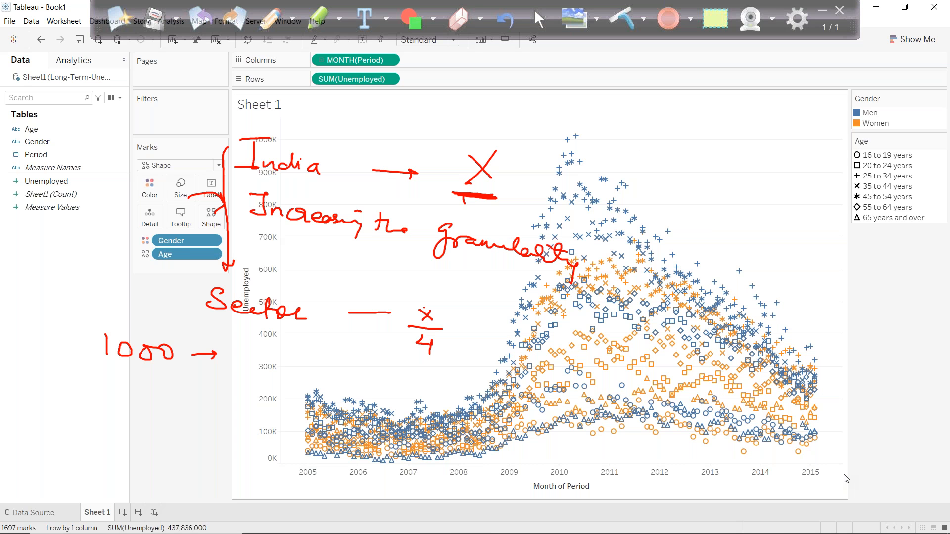
key("super")
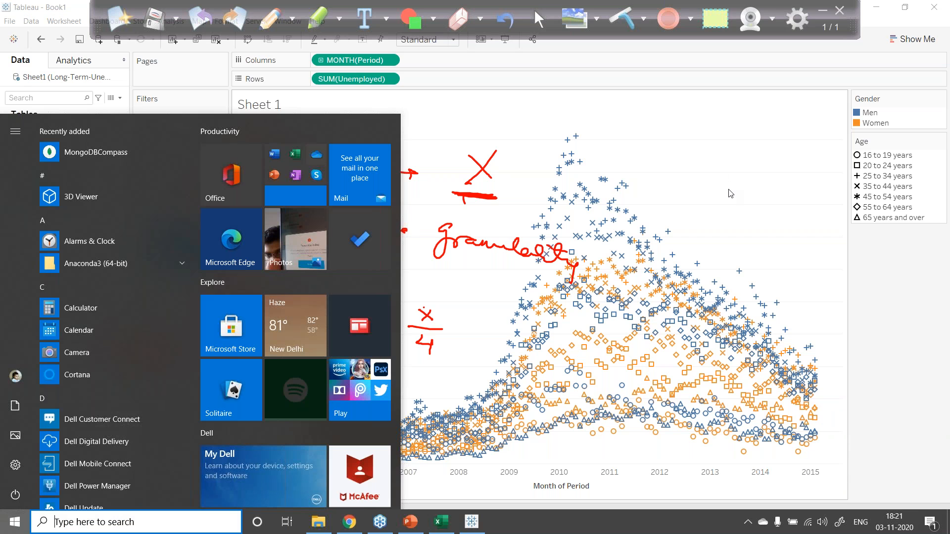
key("Escape")
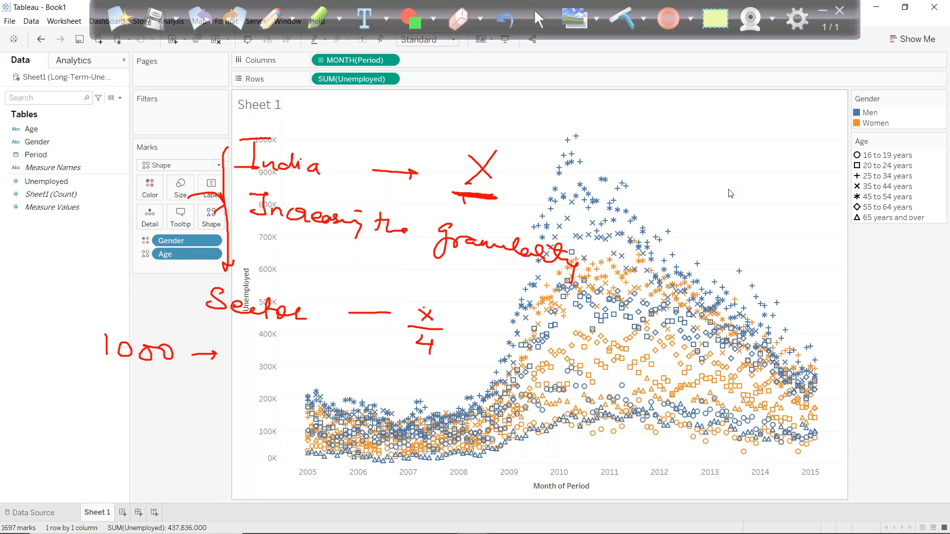
Underline the handwritten 1000, write "In" in front of it, and add "Har — 450" below
left_click(271, 18)
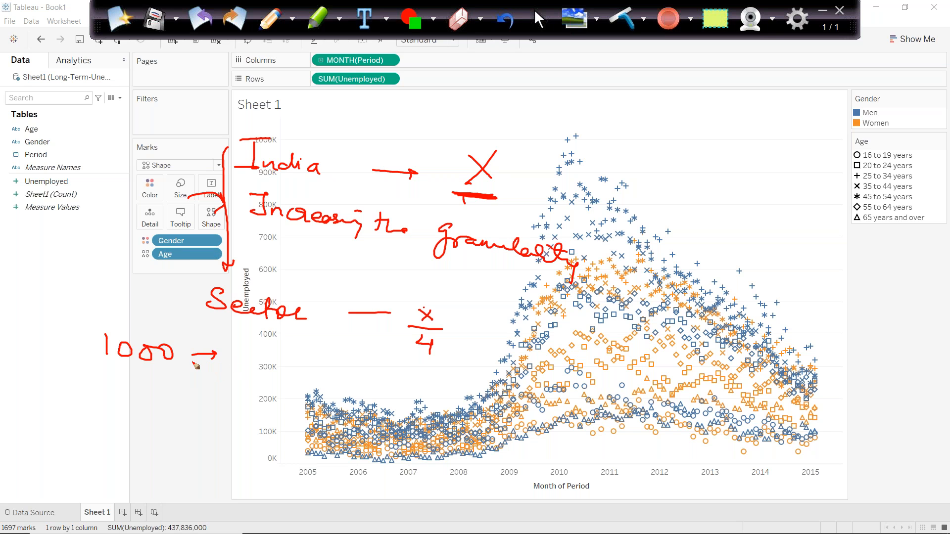
left_click_drag(176, 369, 95, 370)
mouse_move(47, 335)
left_mouse_down()
mouse_move(51, 353)
mouse_move(84, 337)
mouse_move(70, 366)
left_mouse_up()
left_click_drag(49, 360, 90, 362)
mouse_move(173, 396)
left_mouse_down()
mouse_move(204, 399)
mouse_move(219, 416)
mouse_move(247, 409)
left_mouse_up()
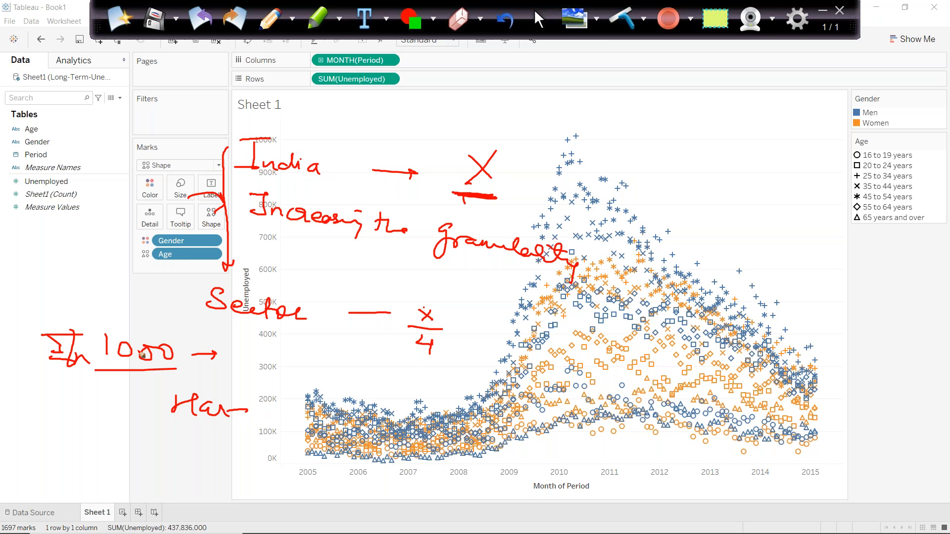
left_click_drag(264, 405, 275, 416)
mouse_move(272, 405)
left_mouse_down()
mouse_move(271, 426)
mouse_move(280, 422)
left_mouse_up()
mouse_move(292, 407)
left_mouse_down()
mouse_move(299, 411)
mouse_move(292, 407)
left_mouse_up()
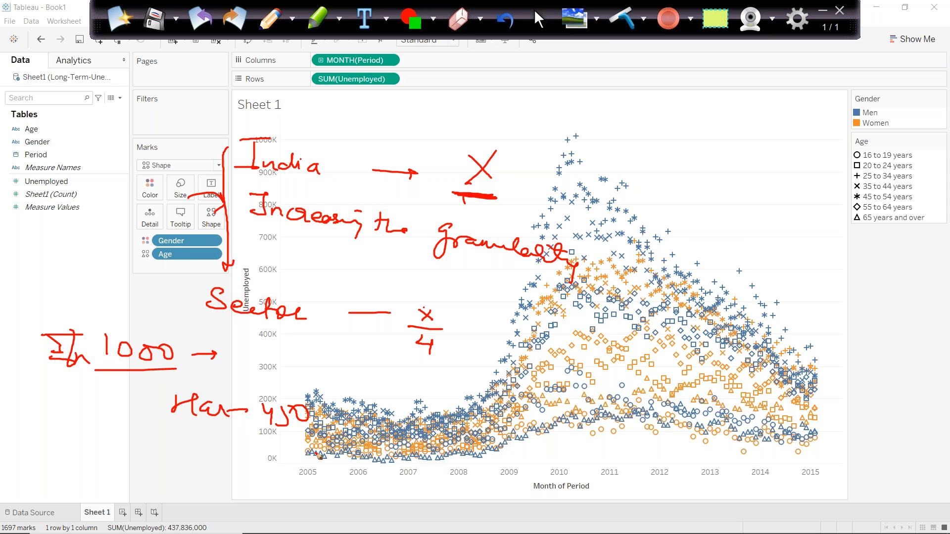
Write "Gurg — 200" below the Har line and "Sect 70A 100" underneath it
mouse_move(200, 446)
left_mouse_down()
mouse_move(200, 465)
mouse_move(250, 465)
mouse_move(242, 487)
mouse_move(273, 463)
mouse_move(332, 473)
left_mouse_up()
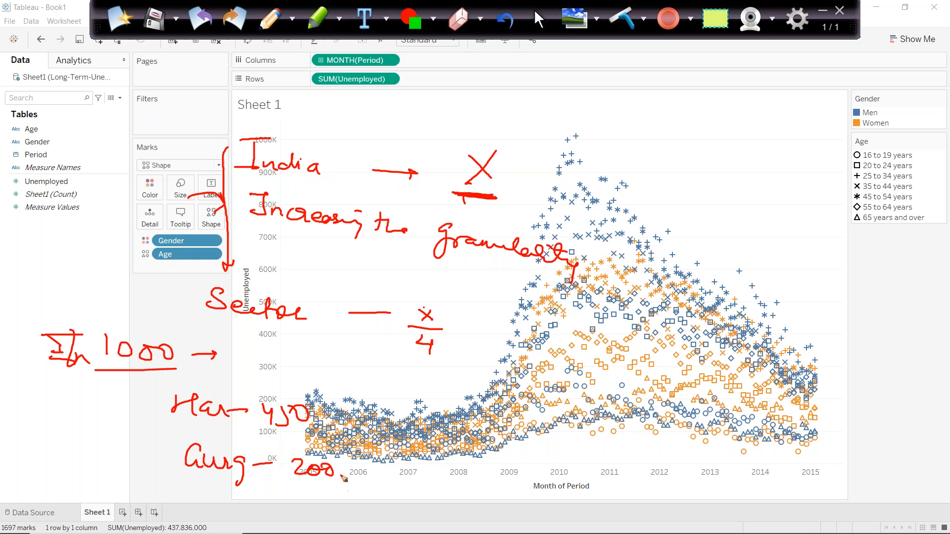
mouse_move(250, 486)
left_mouse_down()
mouse_move(238, 502)
mouse_move(338, 511)
left_mouse_up()
left_click_drag(348, 513, 386, 515)
mouse_move(401, 501)
left_mouse_down()
mouse_move(399, 511)
mouse_move(419, 504)
left_mouse_up()
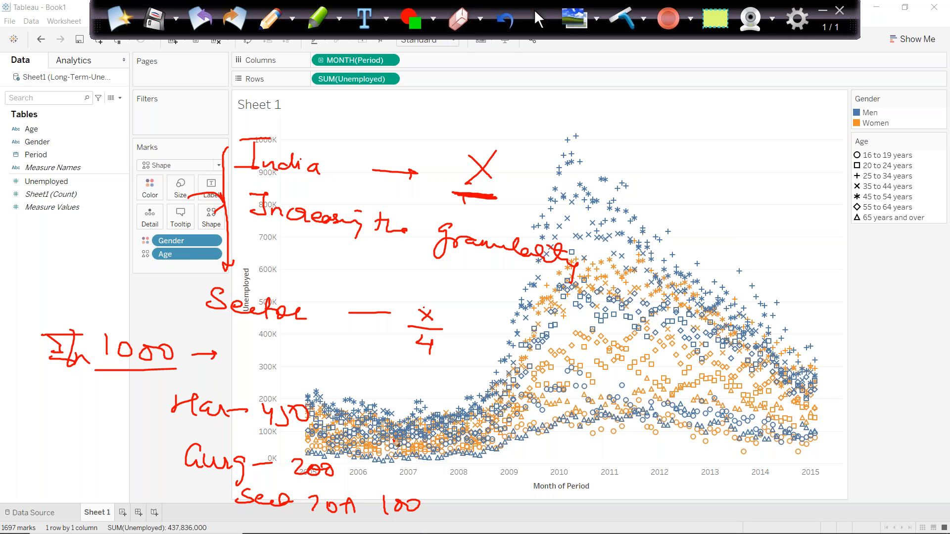
Draw an arrow down from Sector, underline 1000 again, and circle the 100, In and Sect 70A annotations
mouse_move(241, 334)
left_mouse_down()
mouse_move(368, 451)
mouse_move(358, 459)
left_mouse_up()
mouse_move(425, 482)
left_mouse_down()
mouse_move(382, 512)
mouse_move(438, 478)
left_mouse_up()
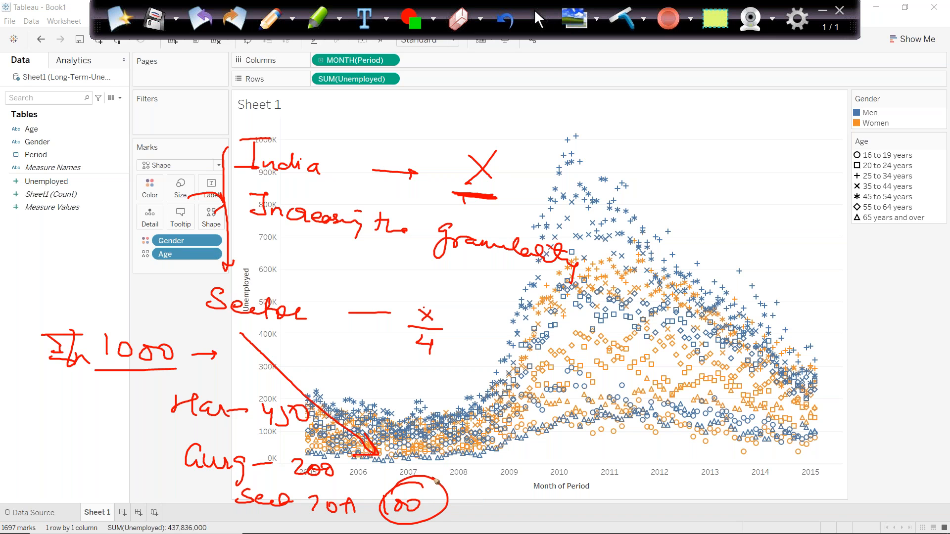
mouse_move(84, 309)
left_mouse_down()
mouse_move(42, 387)
mouse_move(79, 312)
left_mouse_up()
mouse_move(91, 371)
left_mouse_down()
mouse_move(168, 371)
mouse_move(111, 366)
left_mouse_up()
mouse_move(297, 472)
left_mouse_down()
mouse_move(262, 528)
mouse_move(262, 473)
left_mouse_up()
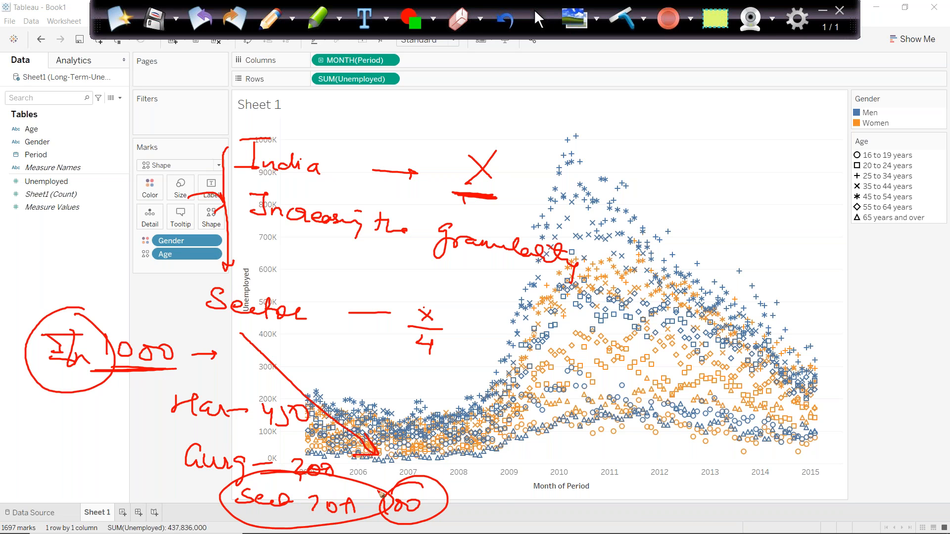
Add "— 50 — 4" after the circled 100, circle the 4 repeatedly, and draw a wavy underline beneath "Increasing the granularity"
mouse_move(445, 483)
left_mouse_down()
mouse_move(478, 508)
mouse_move(505, 508)
left_mouse_up()
left_click_drag(536, 500, 516, 517)
left_click_drag(542, 501, 665, 509)
mouse_move(662, 500)
left_mouse_down()
mouse_move(660, 524)
mouse_move(682, 519)
mouse_move(681, 487)
left_mouse_up()
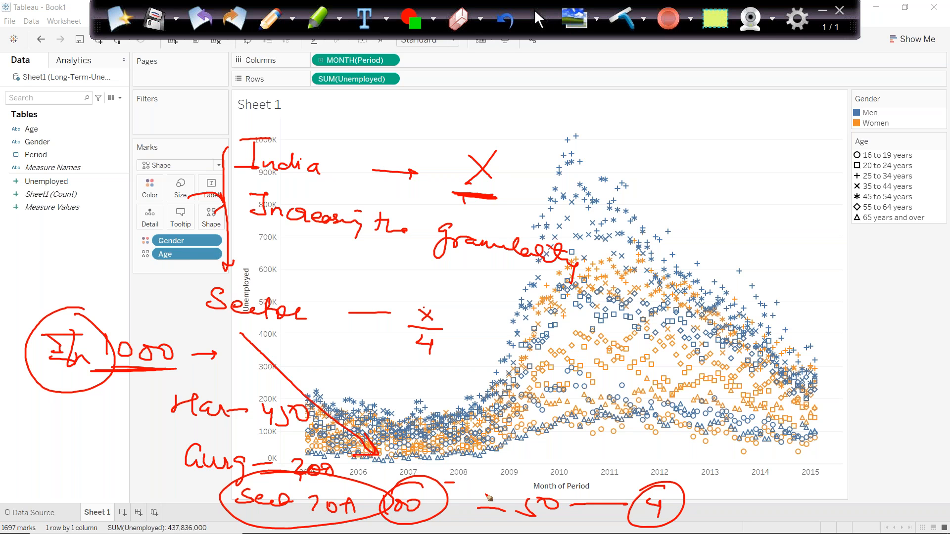
left_click_drag(248, 229, 600, 292)
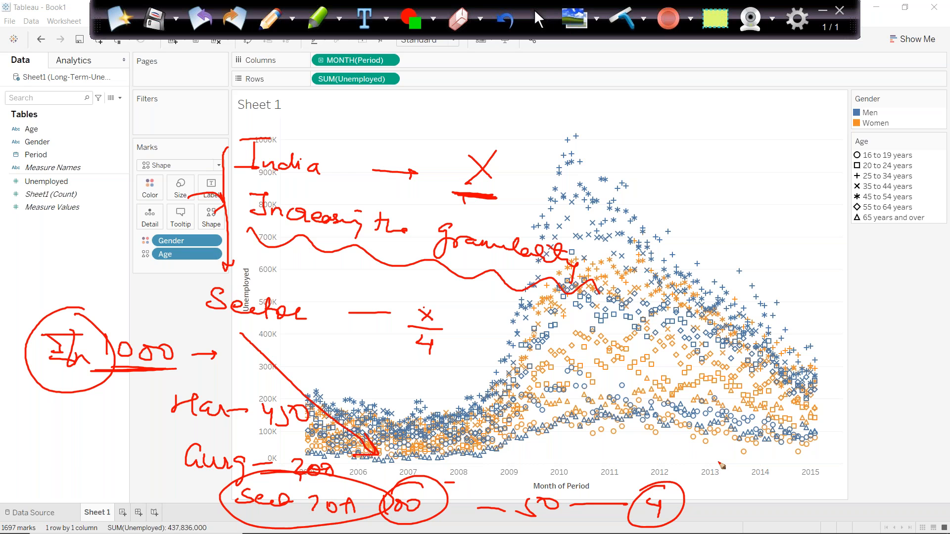
mouse_move(652, 488)
left_mouse_down()
mouse_move(646, 525)
mouse_move(634, 494)
mouse_move(700, 513)
mouse_move(671, 523)
left_mouse_up()
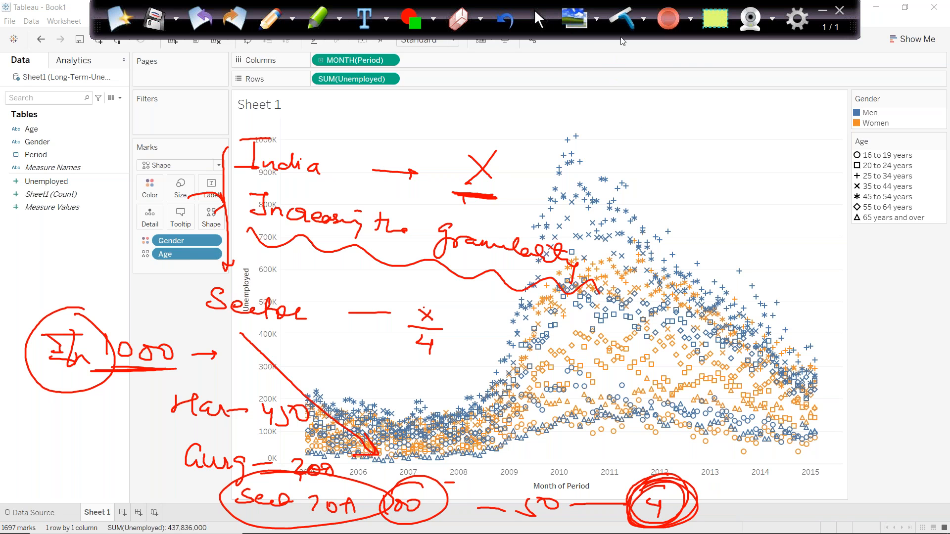
Clear the annotations and write the letters I and G above one another, with a four-digit figure beside each
left_click(622, 19)
mouse_move(679, 69)
left_mouse_down()
mouse_move(708, 71)
mouse_move(687, 95)
left_mouse_up()
left_click_drag(676, 93, 689, 97)
mouse_move(765, 91)
left_mouse_down()
mouse_move(785, 113)
mouse_move(836, 119)
mouse_move(825, 115)
left_mouse_up()
mouse_move(674, 124)
left_mouse_down()
mouse_move(687, 133)
mouse_move(679, 150)
left_mouse_up()
left_click(759, 162)
mouse_move(752, 144)
left_mouse_down()
mouse_move(757, 156)
mouse_move(810, 167)
left_mouse_up()
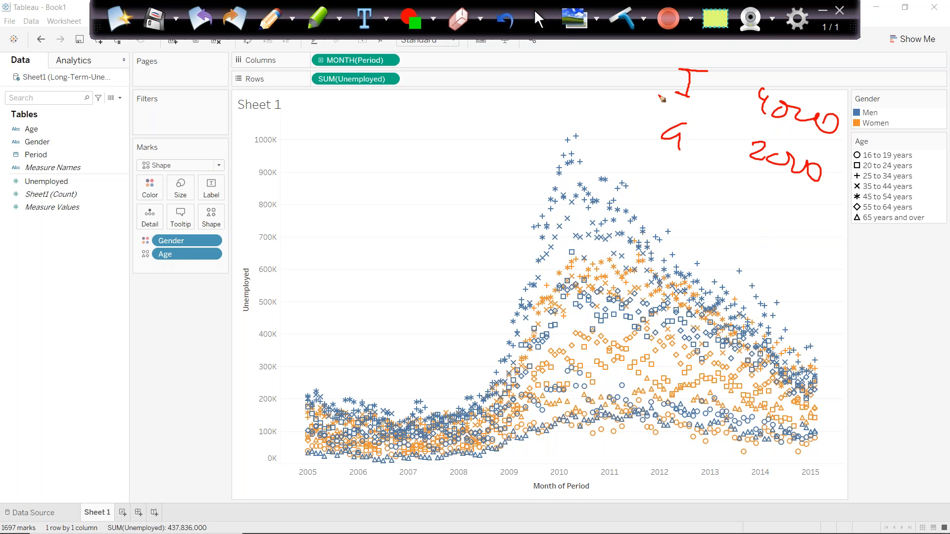
Draw downward arrows beside the letters and figures with notes on going deeper, increasing and decreasing, and clear the annotations and leave drawing mode
mouse_move(669, 64)
left_mouse_down()
mouse_move(649, 115)
mouse_move(663, 106)
left_mouse_up()
mouse_move(562, 57)
left_mouse_down()
mouse_move(562, 83)
mouse_move(606, 90)
left_mouse_up()
left_click_drag(608, 82, 614, 94)
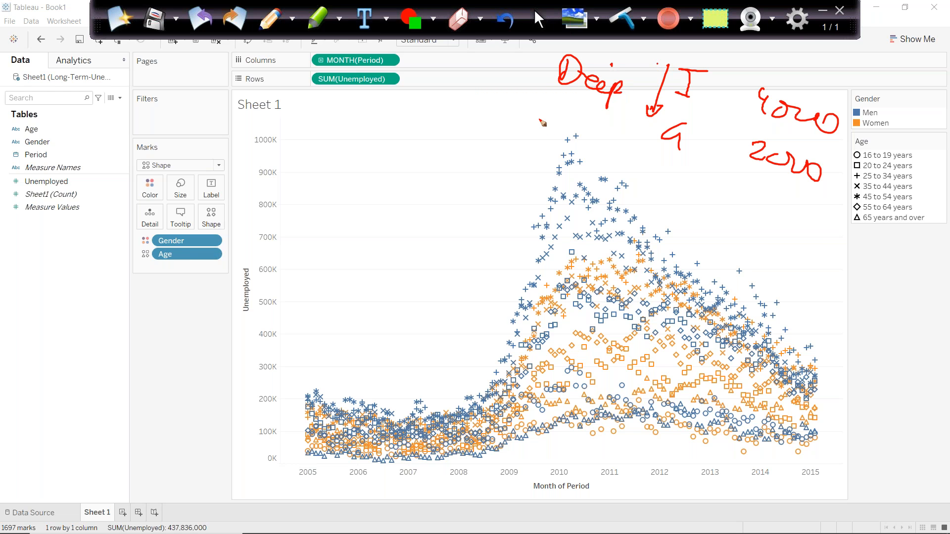
mouse_move(519, 98)
left_mouse_down()
mouse_move(539, 96)
mouse_move(518, 111)
left_mouse_up()
mouse_move(536, 121)
left_mouse_down()
mouse_move(604, 146)
mouse_move(603, 161)
left_mouse_up()
mouse_move(860, 125)
left_mouse_down()
mouse_move(845, 178)
mouse_move(857, 169)
mouse_move(872, 204)
mouse_move(918, 232)
mouse_move(813, 200)
left_mouse_up()
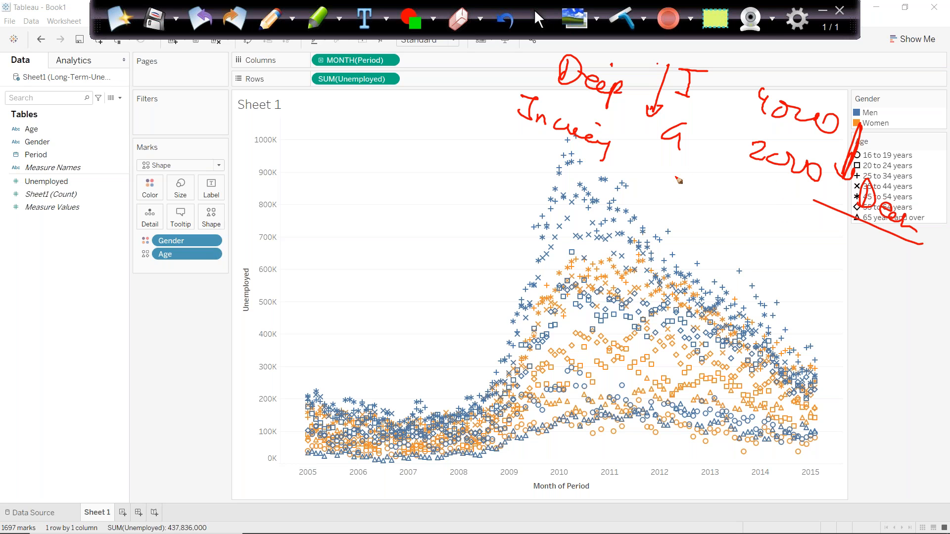
left_click(628, 18)
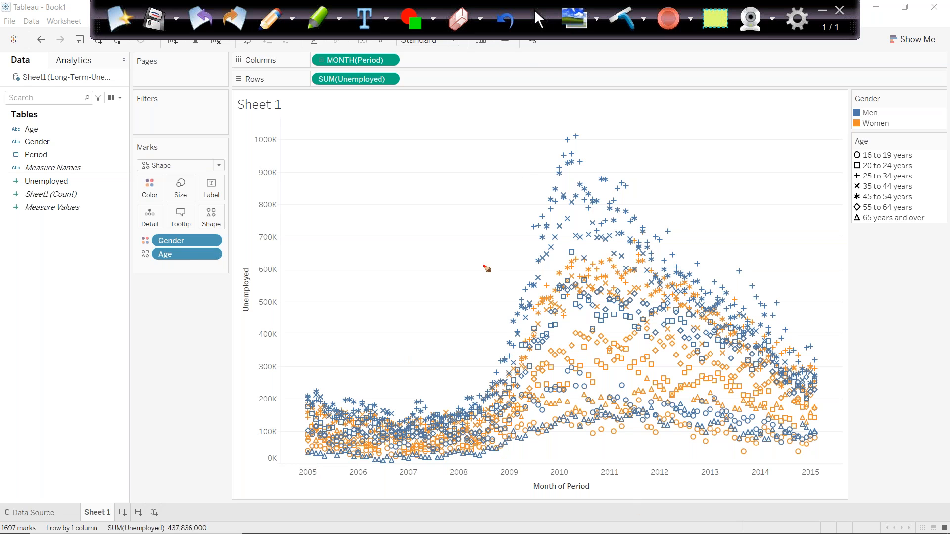
left_click(538, 19)
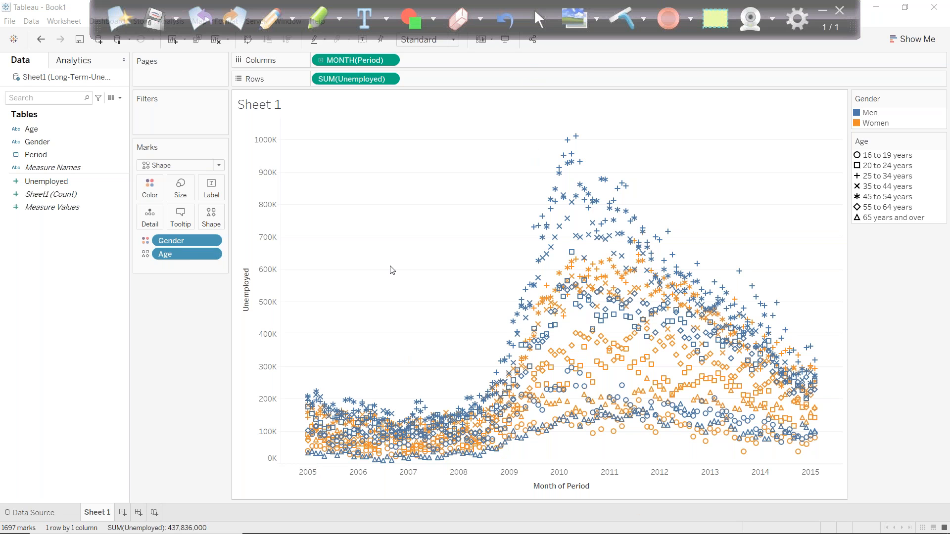
Create a new worksheet plotting SUM(Unemployed) by continuous month of Period, with Age assigned to Color
left_click(126, 513)
left_click(44, 144)
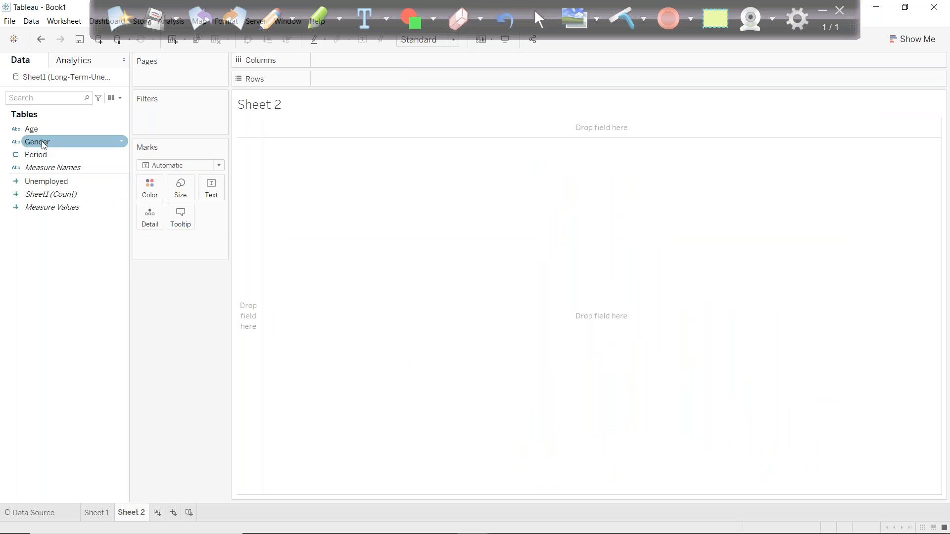
left_click_drag(44, 155, 347, 60)
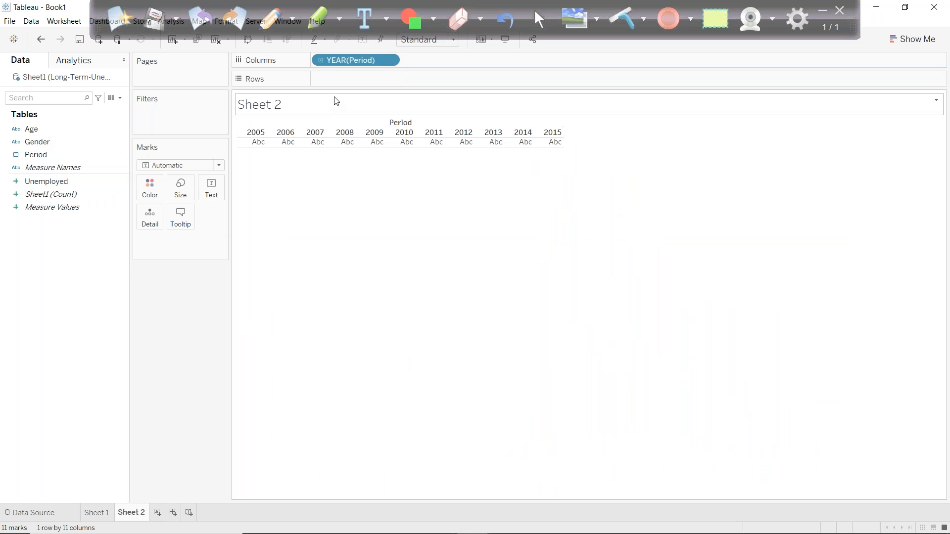
left_click(389, 60)
left_click(358, 294)
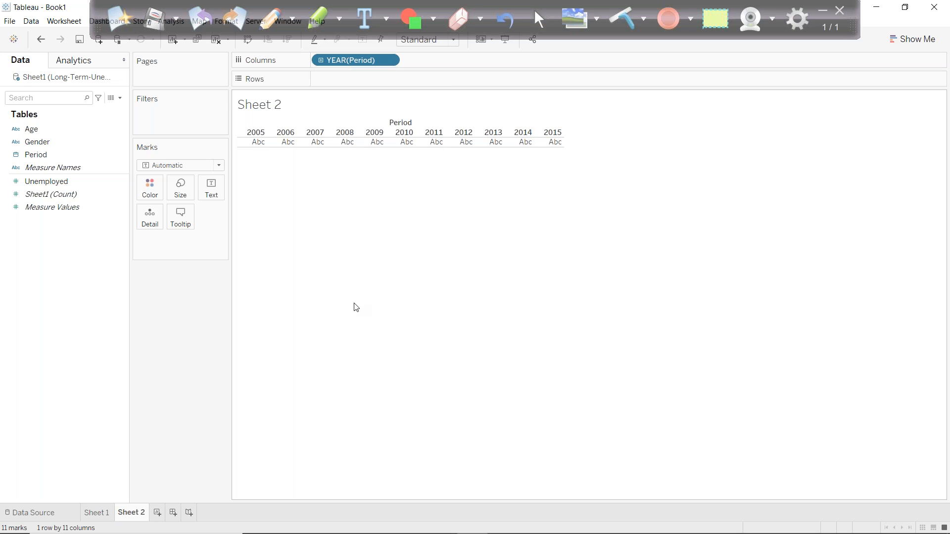
left_click_drag(31, 129, 150, 189)
double_click(43, 181)
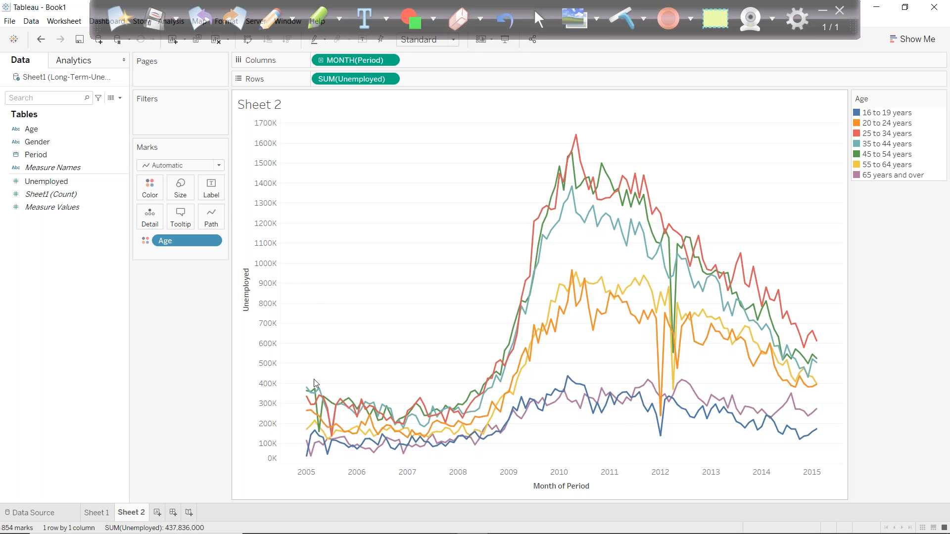
Remove Age from the marks on Sheet 1 and change its mark type to Line
left_click(99, 515)
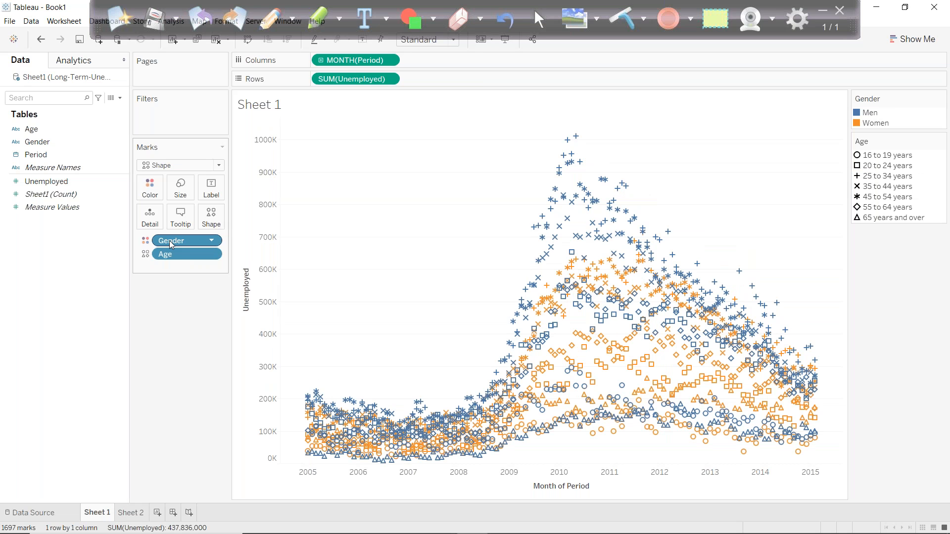
left_click_drag(174, 254, 413, 291)
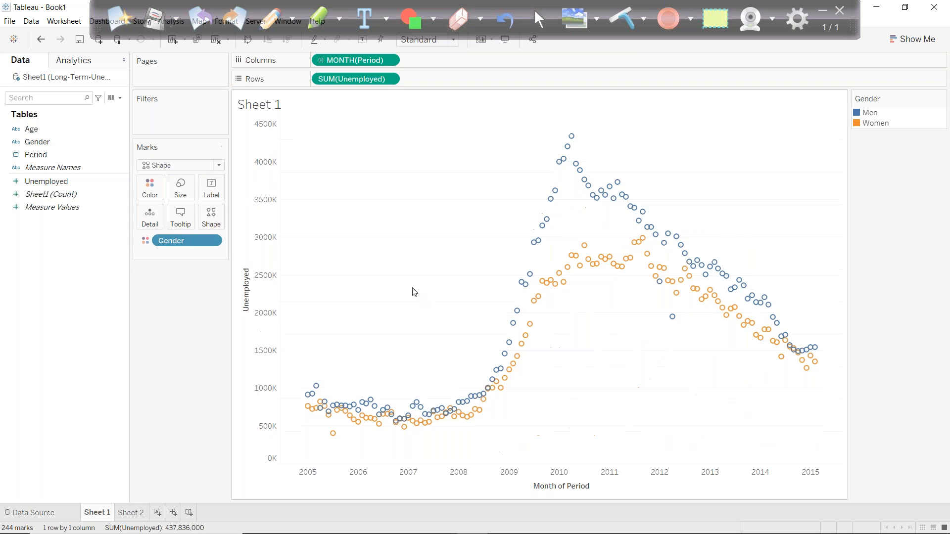
left_click(186, 165)
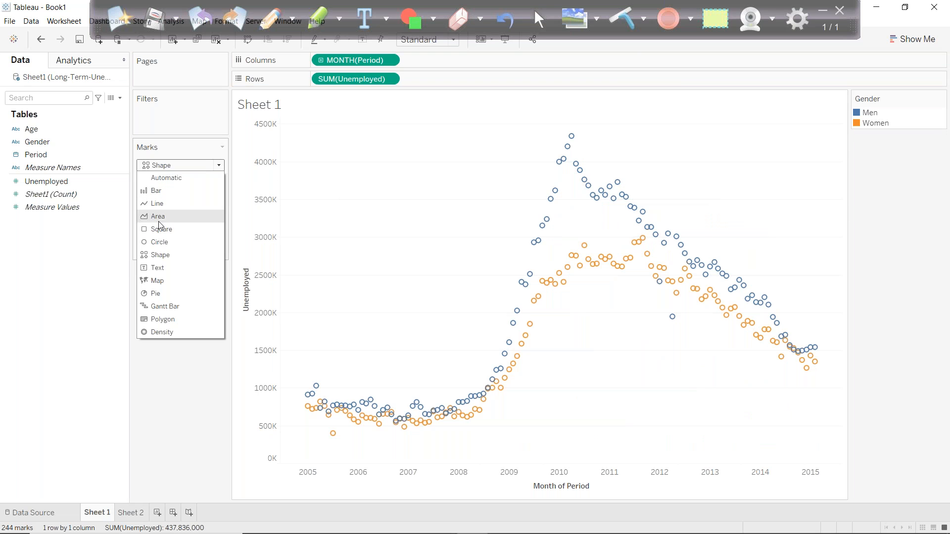
left_click(157, 203)
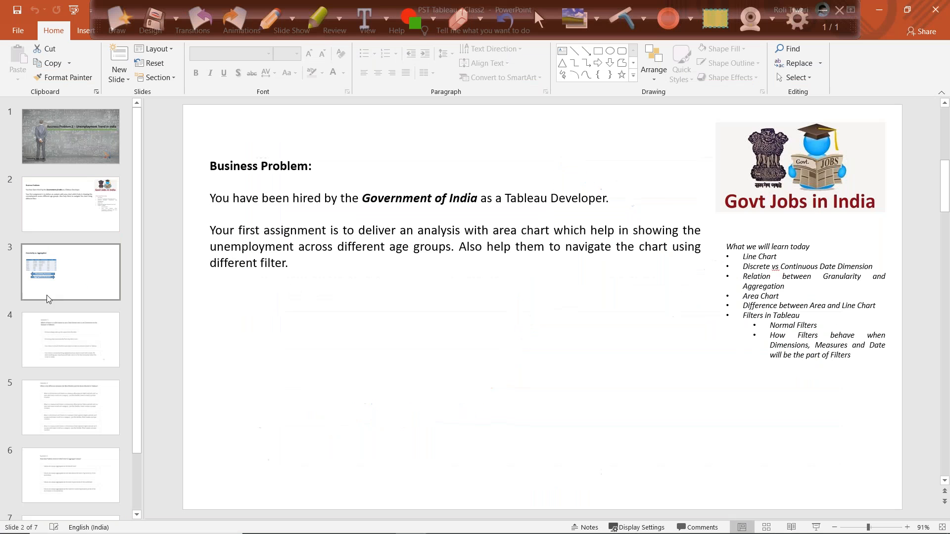
In the PowerPoint deck, open the Granularity vs. Aggregation slide and zoom to 200% on its full sales table
left_click(48, 299)
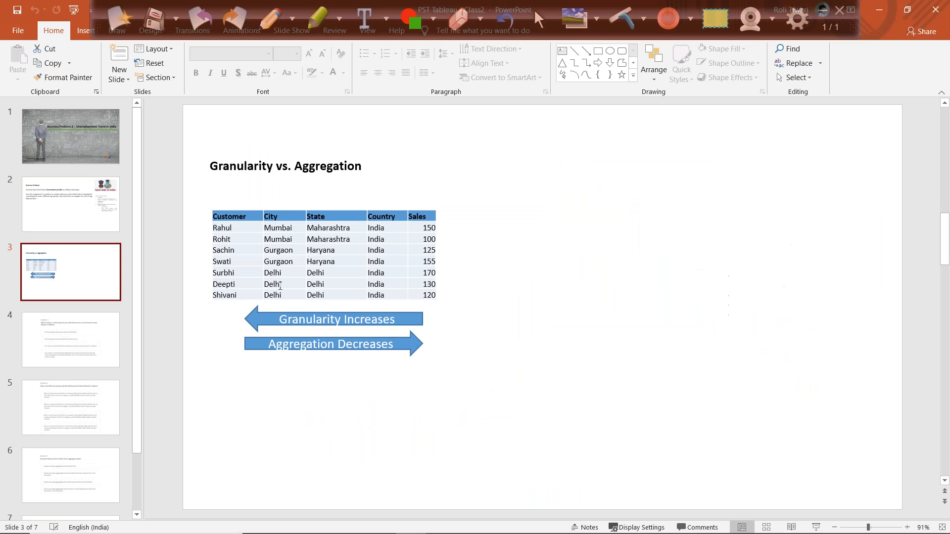
scroll(273, 514, "up", 6)
left_click(273, 515)
left_click_drag(272, 515, 203, 515)
scroll(320, 426, "up", 1)
scroll(320, 426, "up", 2)
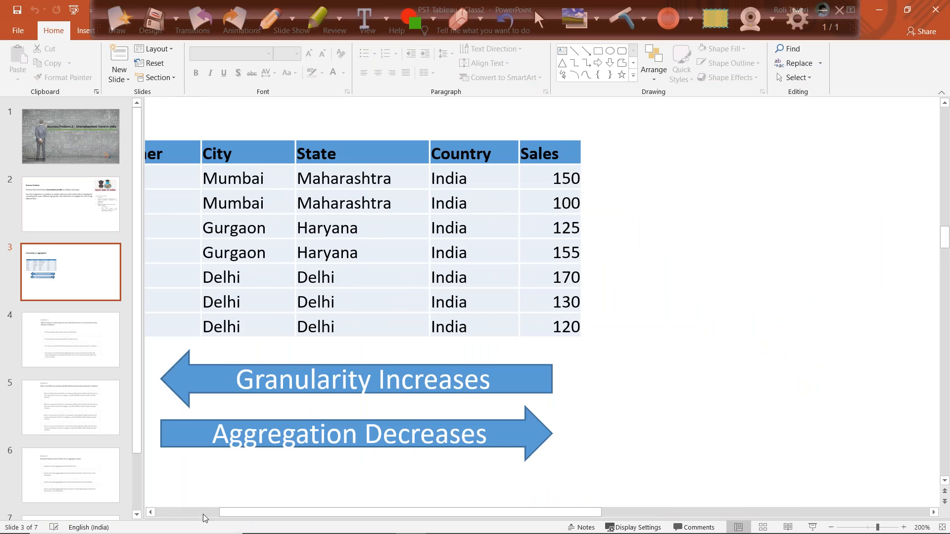
scroll(221, 477, "up", 1)
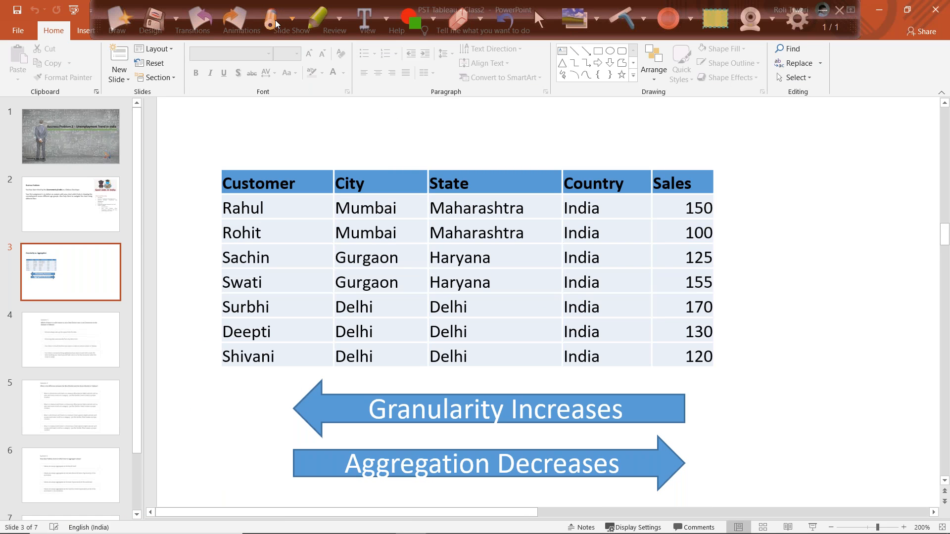
Circle the Sales column in red and draw a box around its first two values, 150 and 100
mouse_move(726, 194)
left_mouse_down()
mouse_move(628, 293)
mouse_move(714, 205)
left_mouse_up()
left_click_drag(656, 153, 693, 196)
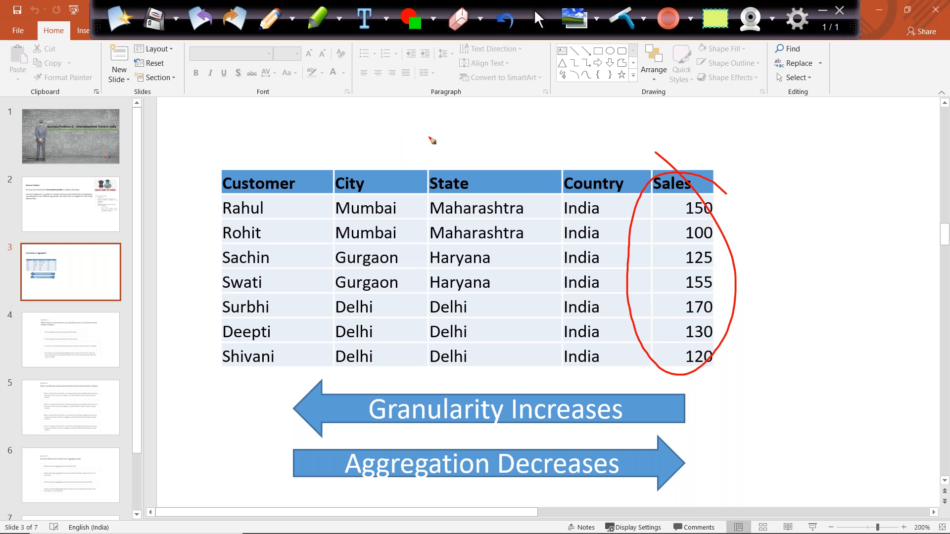
mouse_move(739, 204)
left_mouse_down()
mouse_move(673, 200)
mouse_move(758, 229)
mouse_move(756, 203)
left_mouse_up()
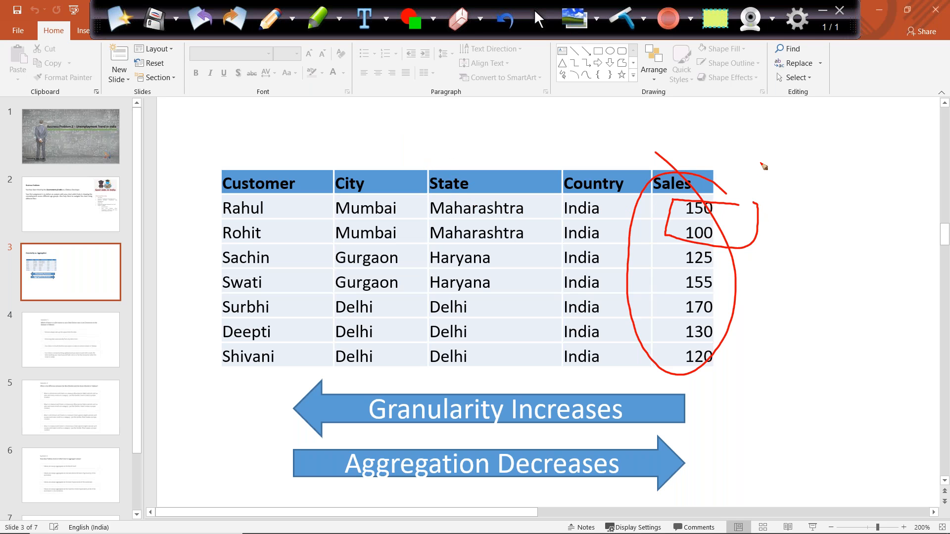
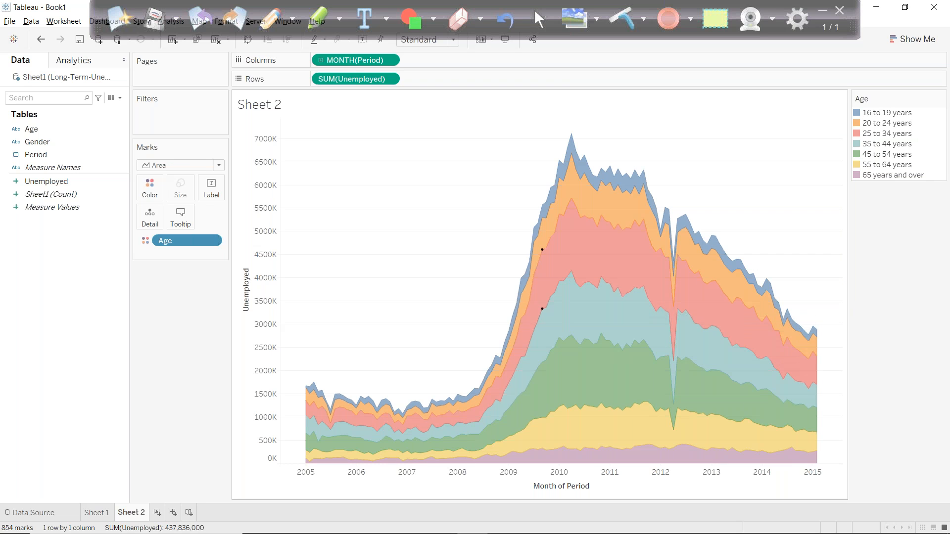
In Tableau, label the bands of the Sheet 2 area chart with Age
left_click_drag(30, 129, 207, 188)
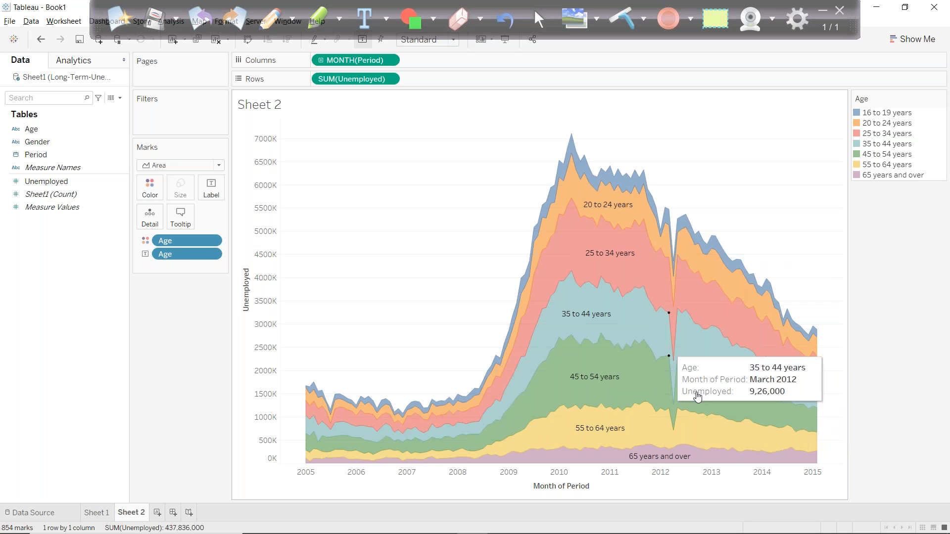
Give the bands of the Sheet 2 area chart a black border
left_click(150, 187)
left_click(179, 273)
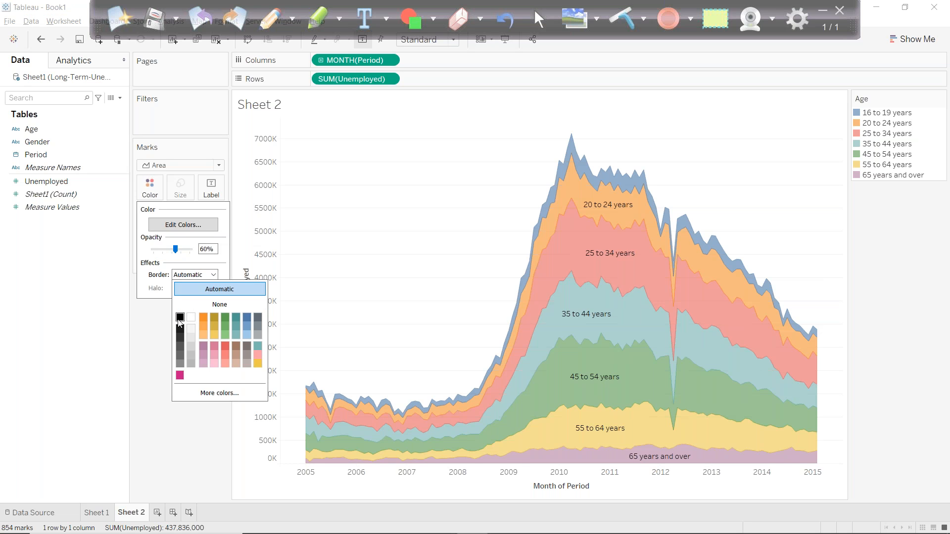
left_click(180, 317)
left_click(369, 281)
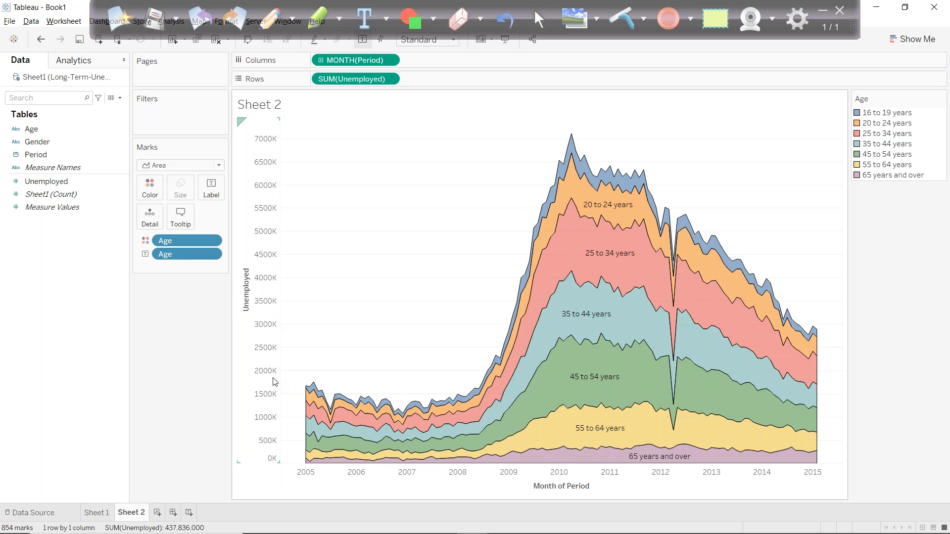
Add Gender as a filter on Sheet 2 and keep only Men
left_click_drag(36, 141, 156, 118)
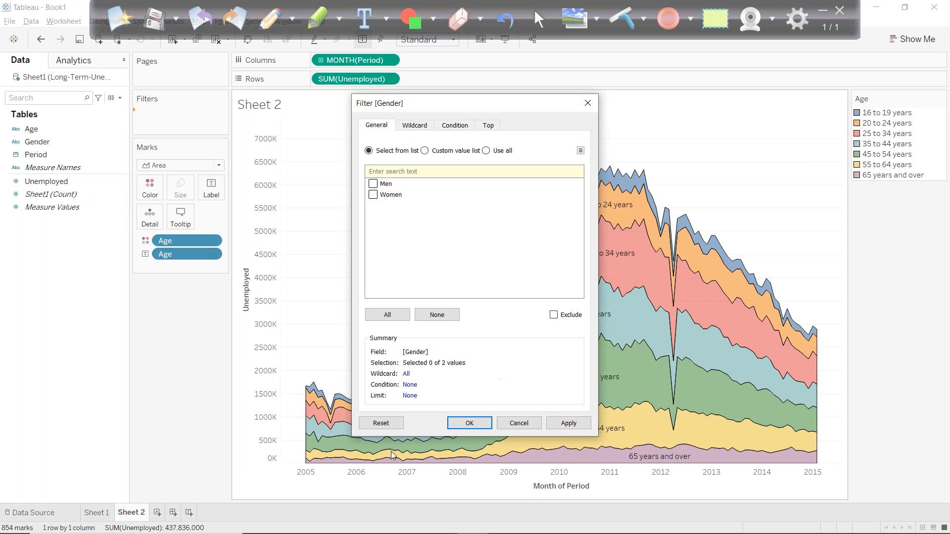
left_click(373, 185)
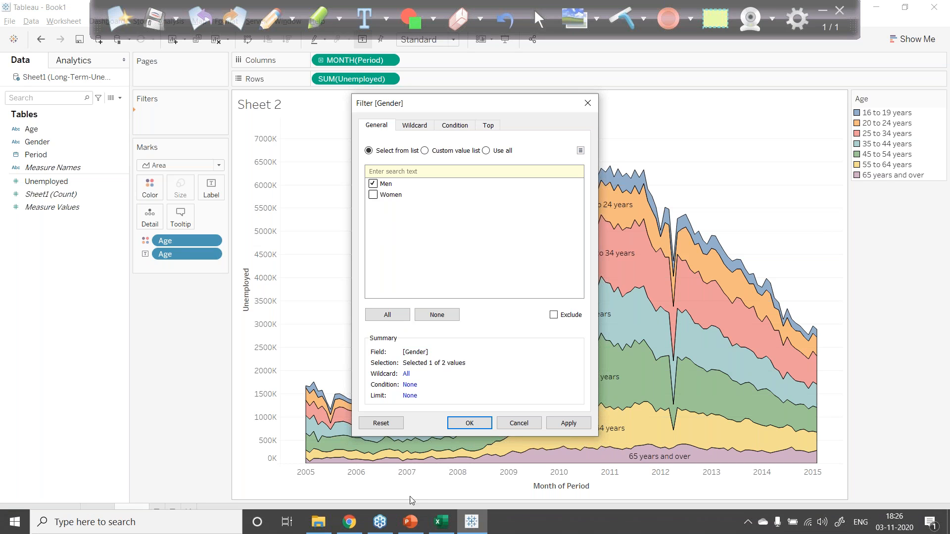
left_click(467, 424)
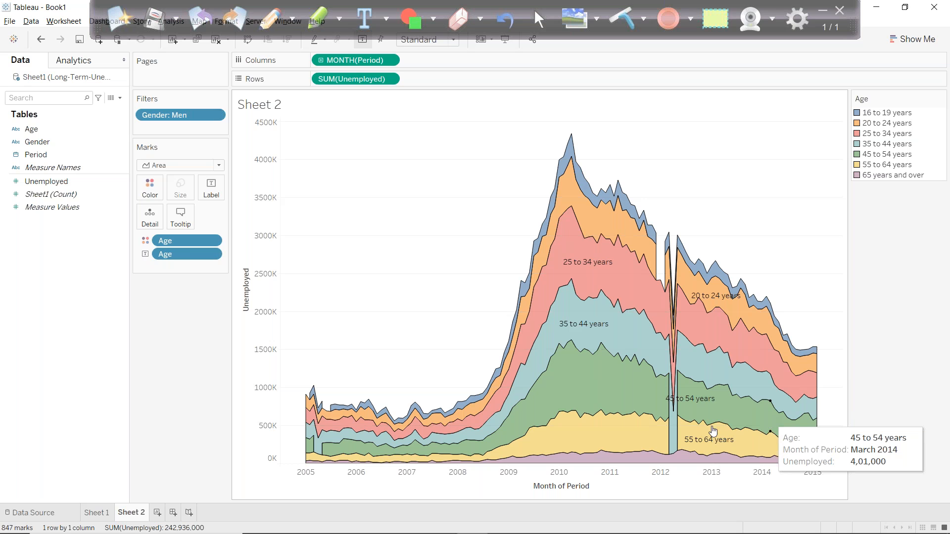
Edit the Gender filter so it keeps Women instead of Men
left_click(216, 115)
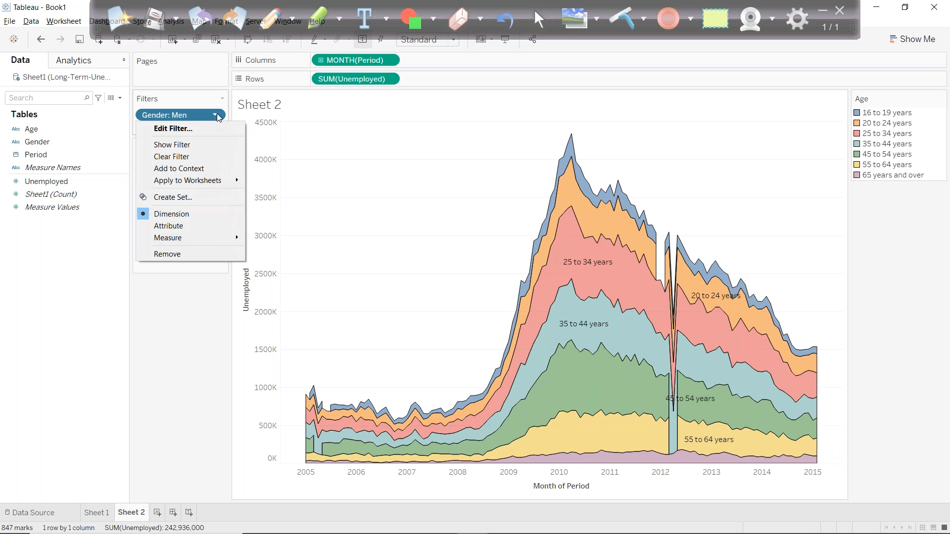
left_click(181, 129)
left_click(373, 183)
left_click(373, 195)
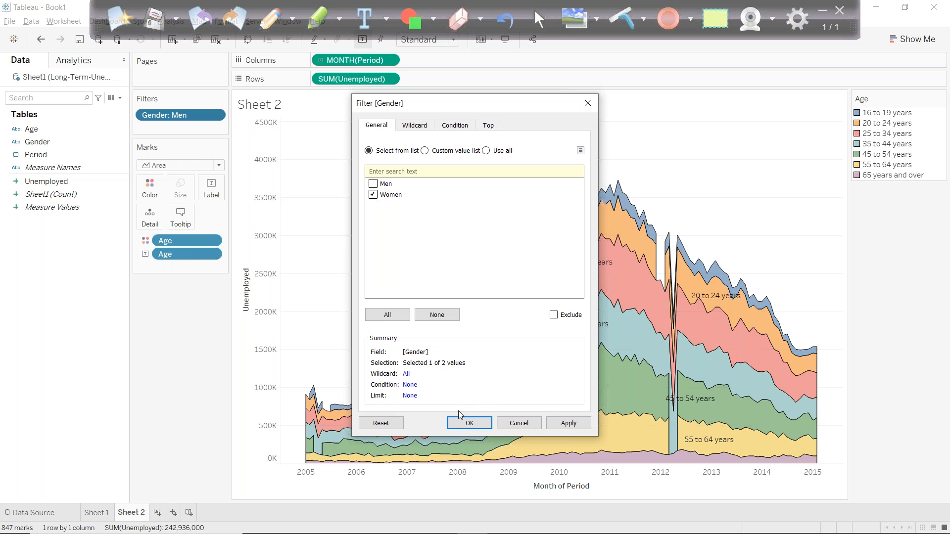
left_click(470, 423)
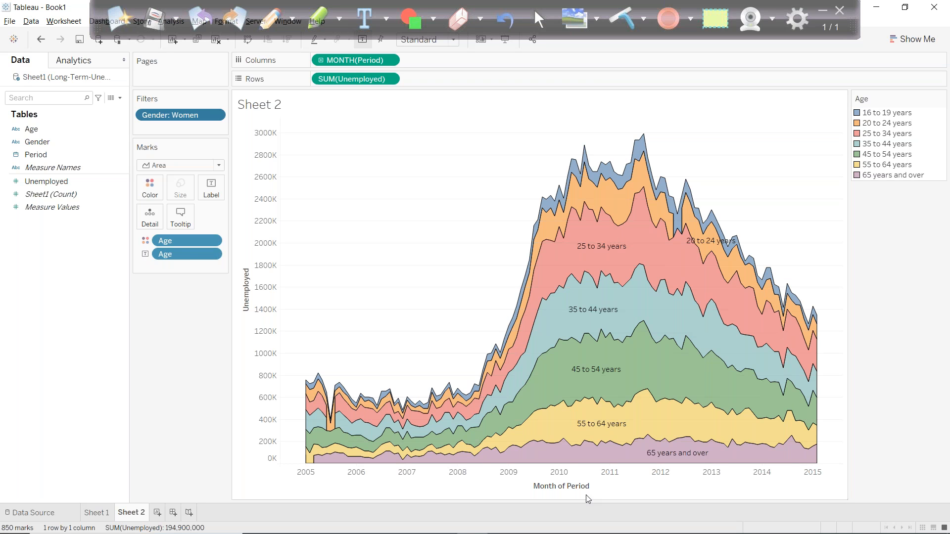
Show the Gender filter control beside the chart and include all genders in it
left_click(216, 115)
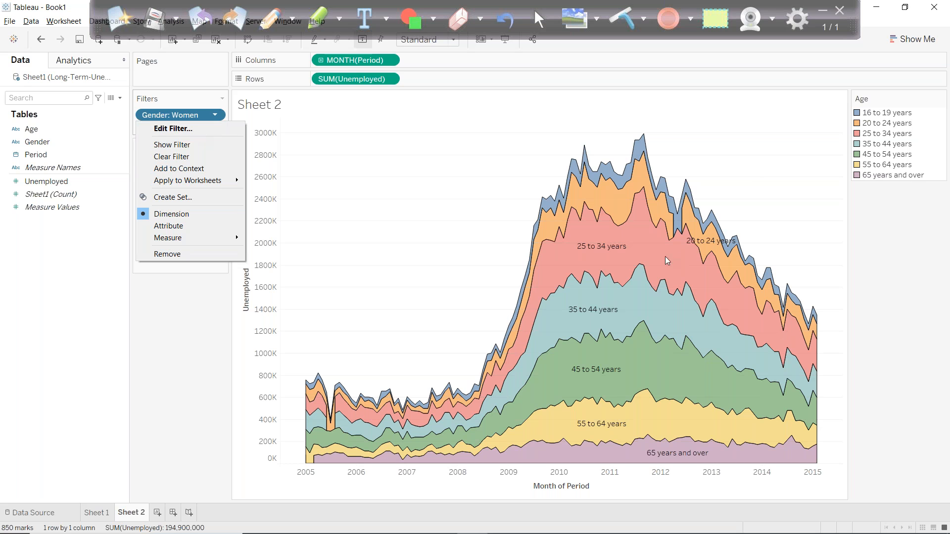
left_click(174, 145)
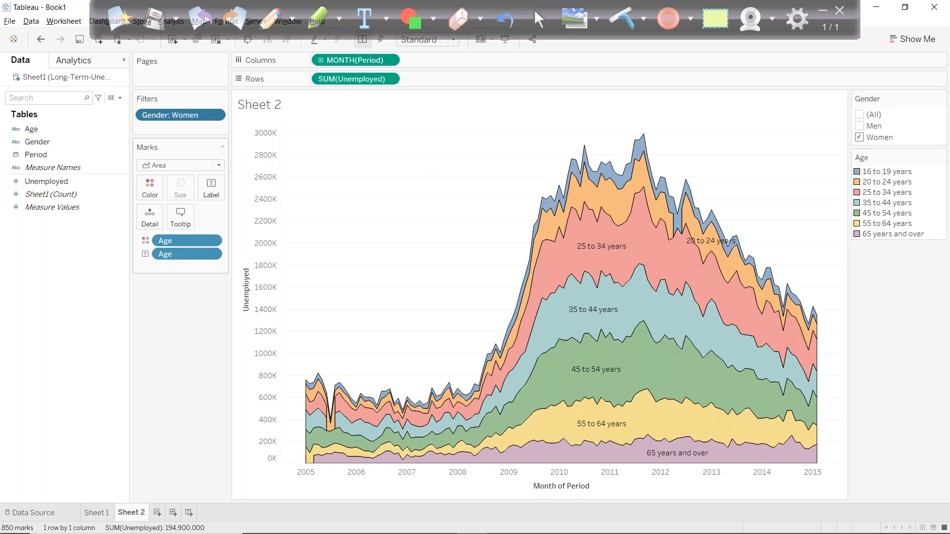
left_click(860, 138)
left_click(860, 126)
left_click(860, 115)
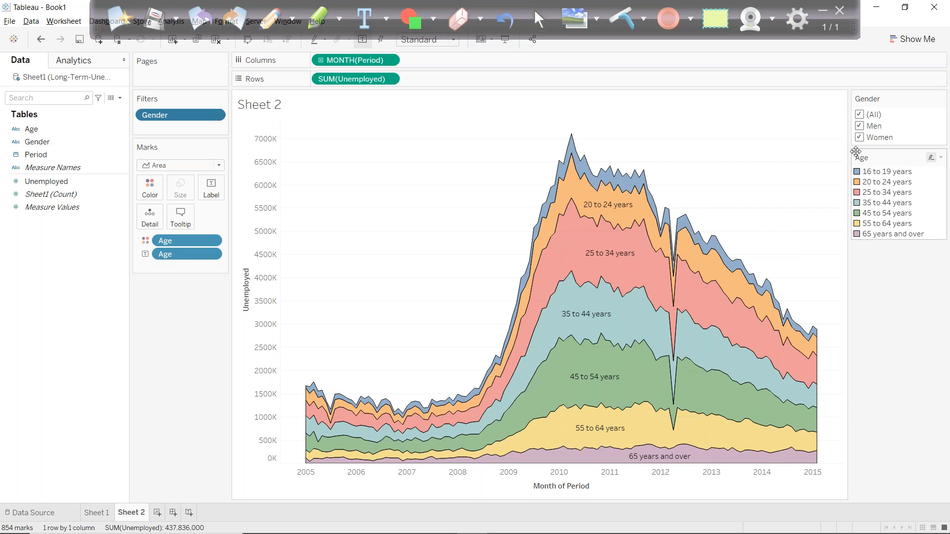
Use the Gender filter's check list to show only Men and only Women in turn
left_click(860, 115)
left_click(860, 126)
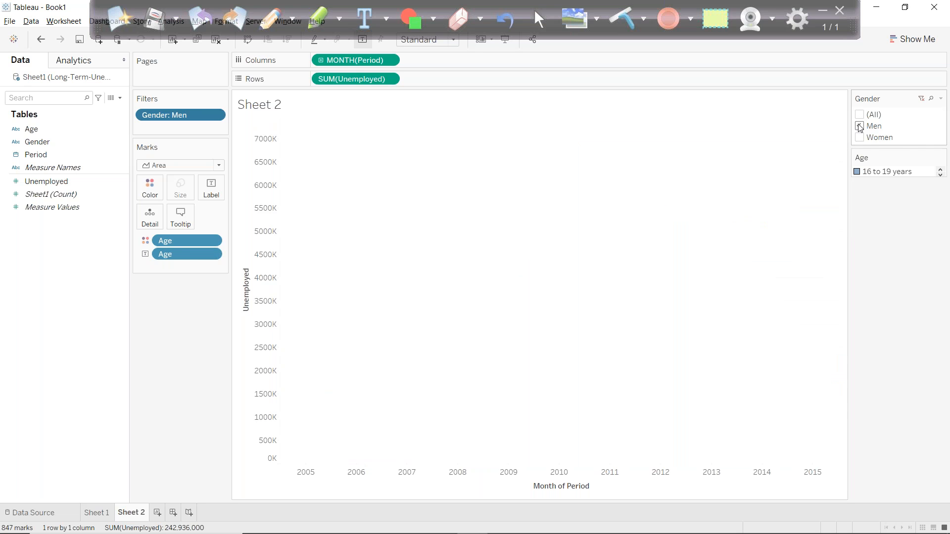
left_click(860, 126)
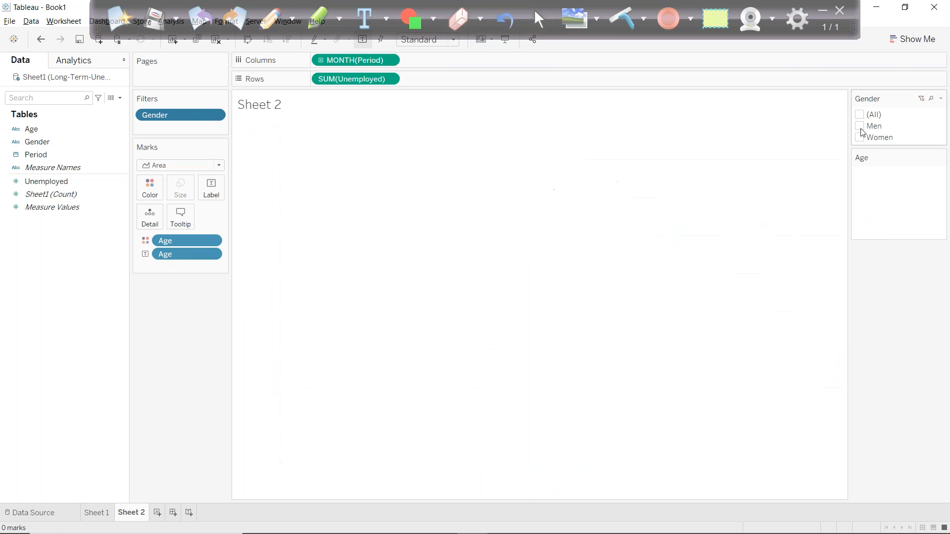
left_click(860, 137)
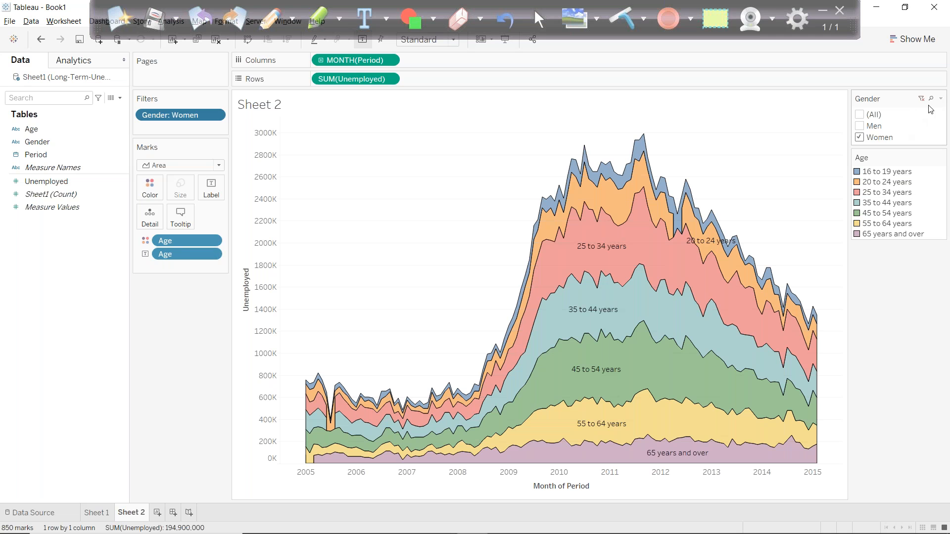
Change the Gender filter to Single Value (list) and choose Men, followed by Women
left_click(942, 100)
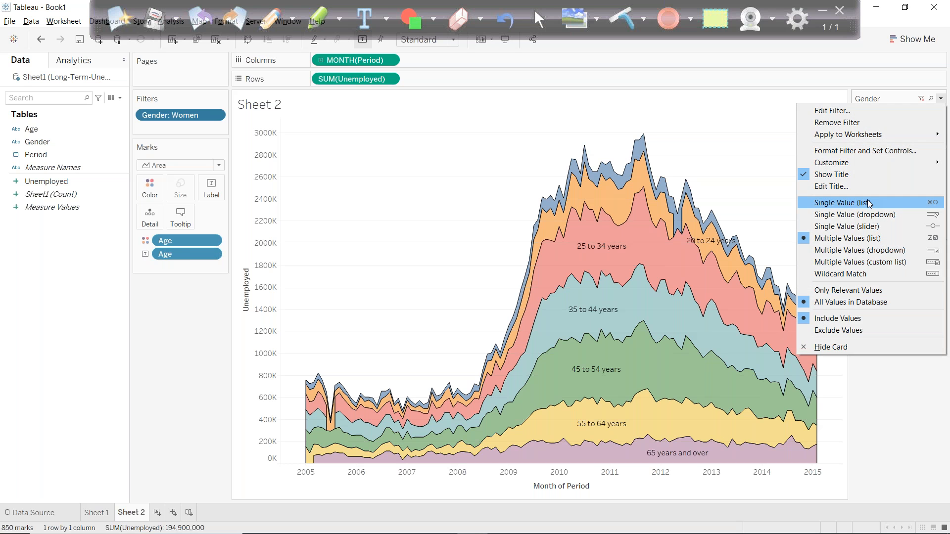
left_click(868, 200)
left_click(863, 128)
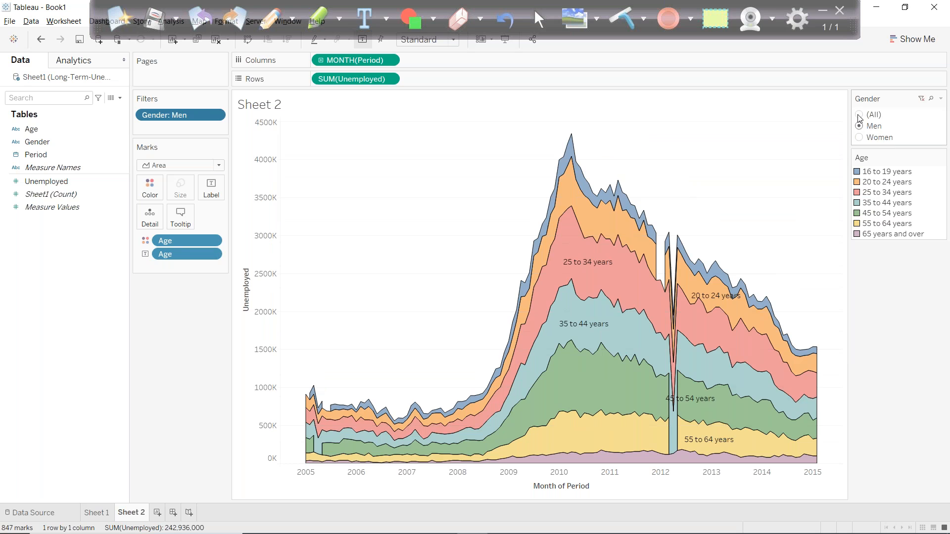
left_click(864, 137)
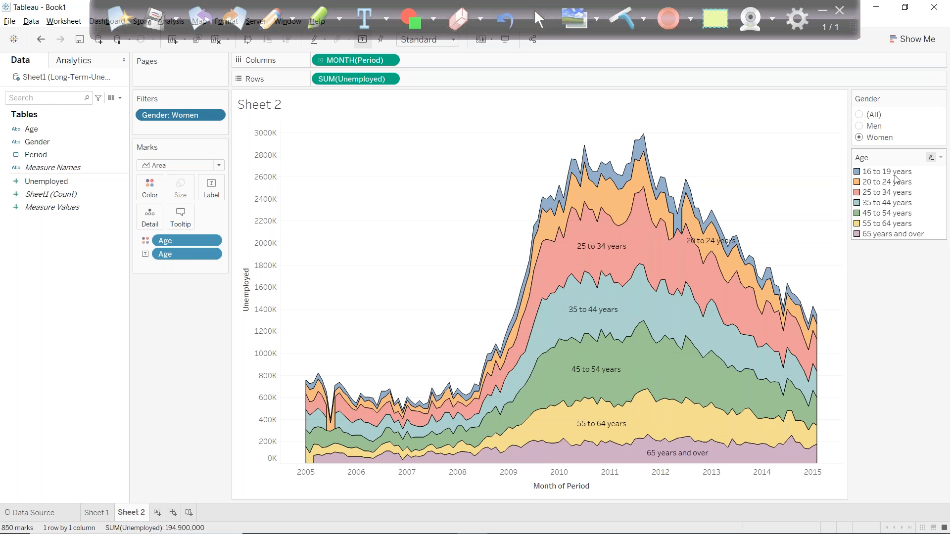
Change the Gender filter to Single Value (dropdown) and look through its choices
left_click(941, 99)
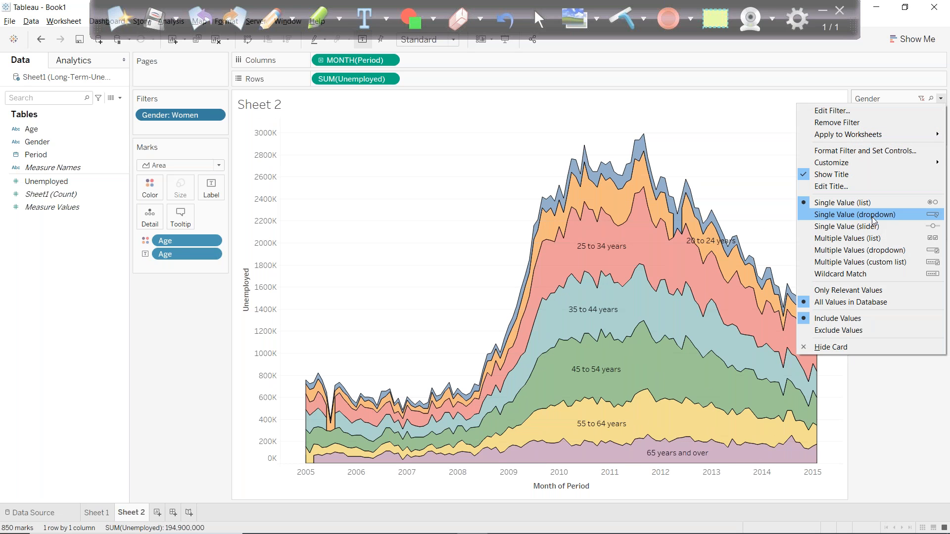
left_click(872, 217)
left_click(890, 115)
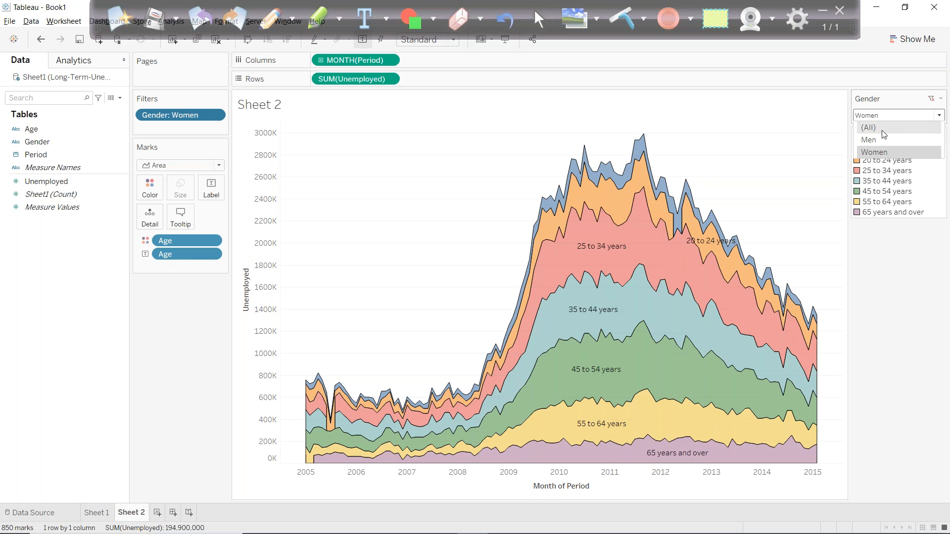
left_click(940, 99)
Change the Gender filter to Single Value (slider) and step it back through Men to (All)
left_click(941, 99)
left_click(860, 227)
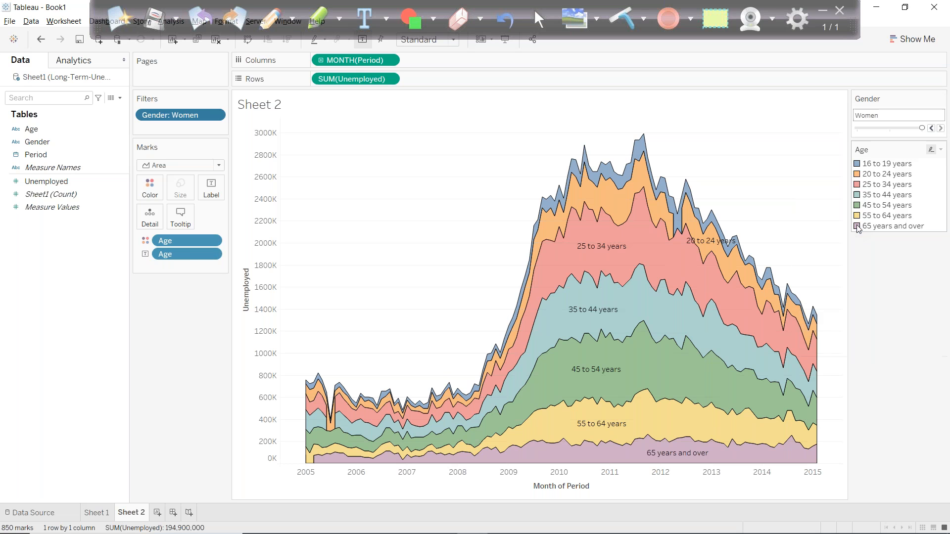
left_click(931, 130)
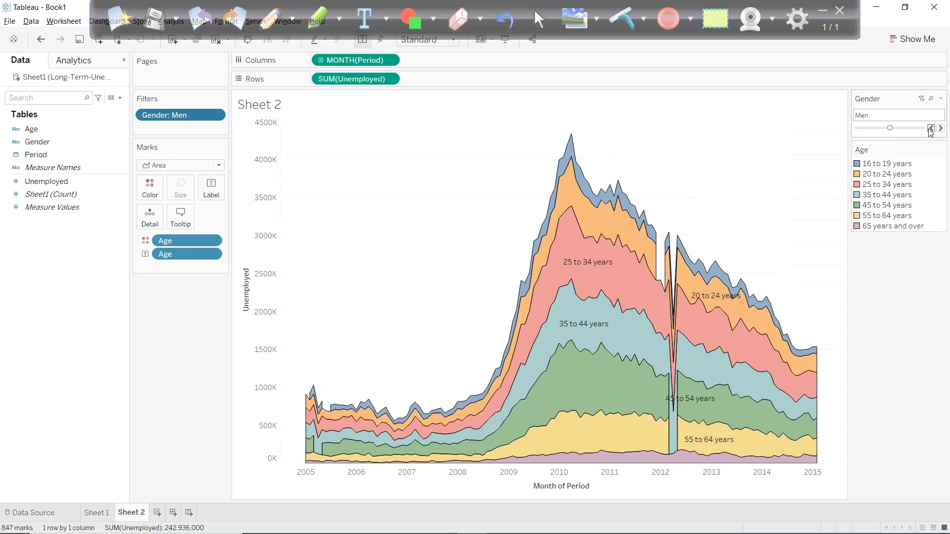
left_click(930, 130)
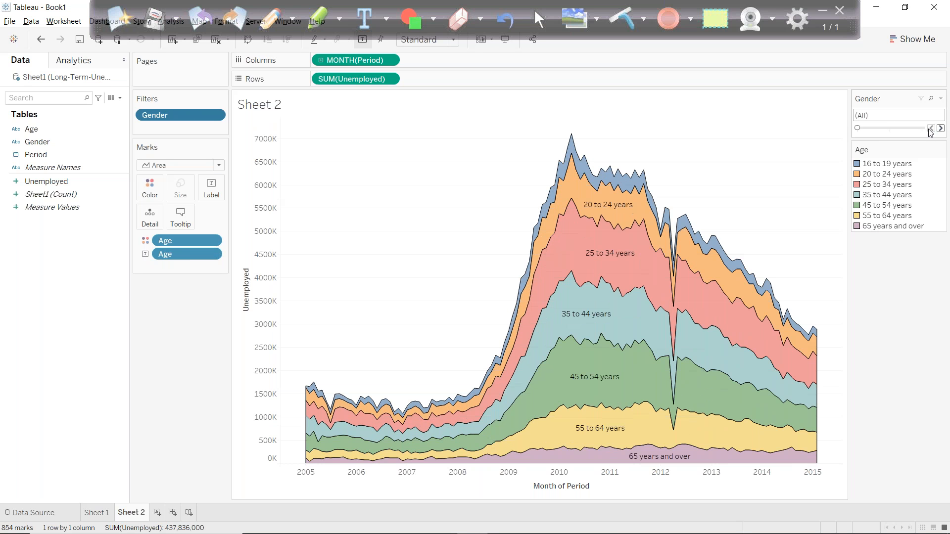
Try the Gender filter as Multiple Values (list) and as Multiple Values (dropdown), opening the latter's choices
left_click(940, 99)
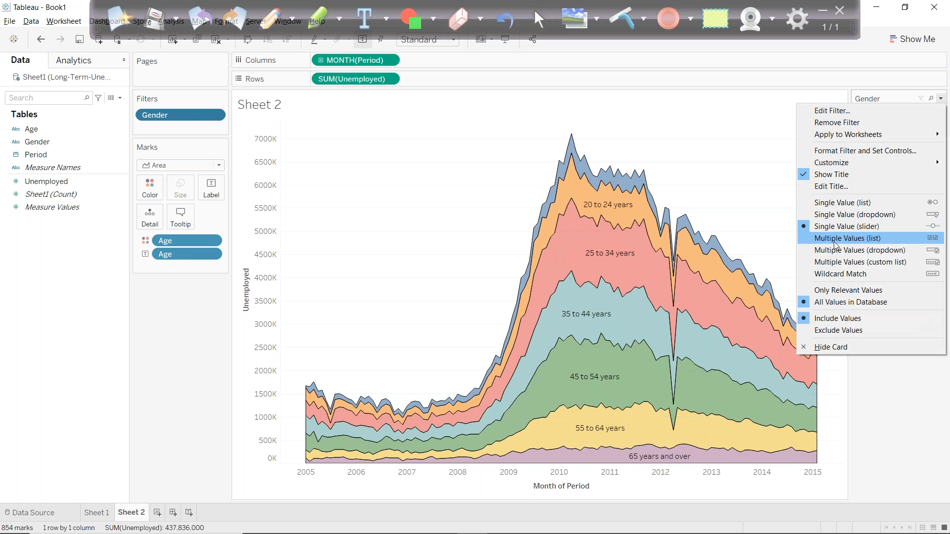
left_click(835, 241)
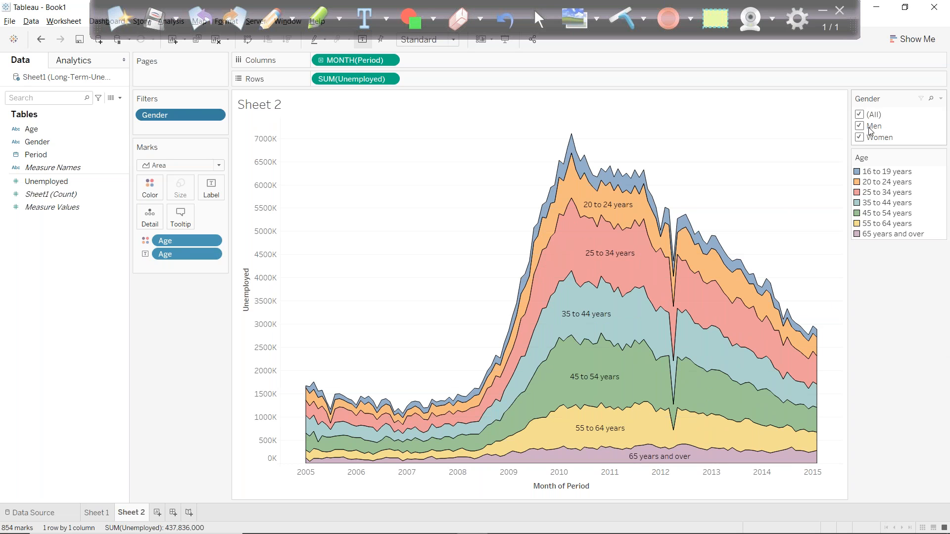
left_click(941, 100)
left_click(859, 250)
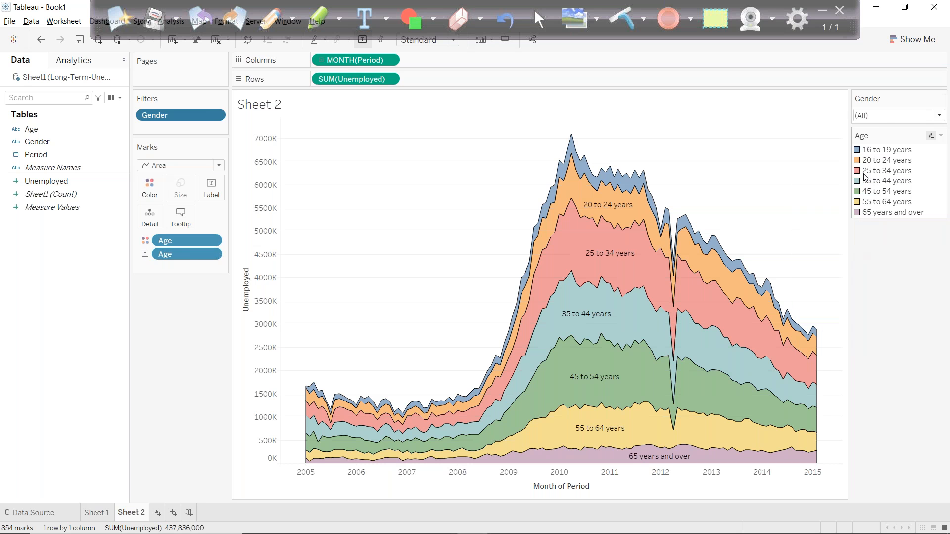
left_click(880, 117)
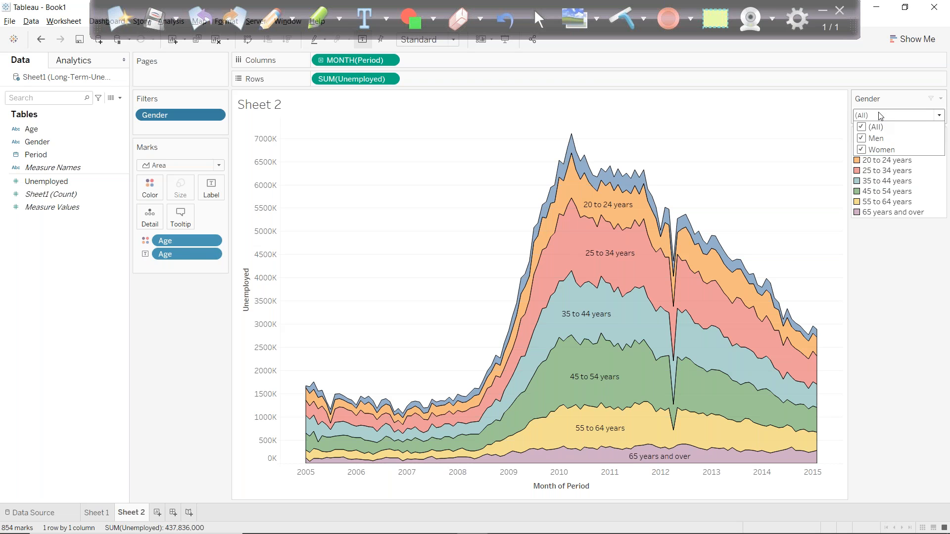
Change the Gender filter to Multiple Values (custom list), search it for "Wom", include Women and clear the search text
left_click(940, 98)
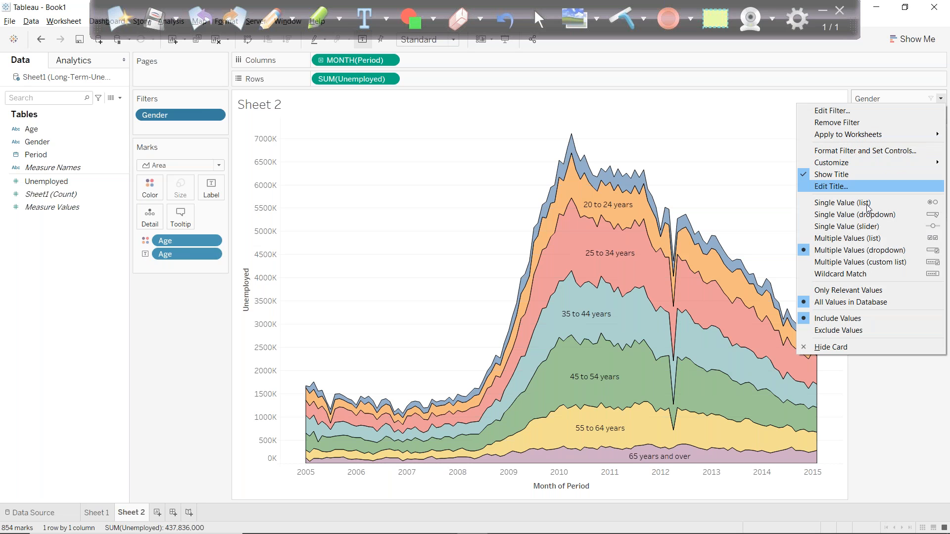
left_click(821, 263)
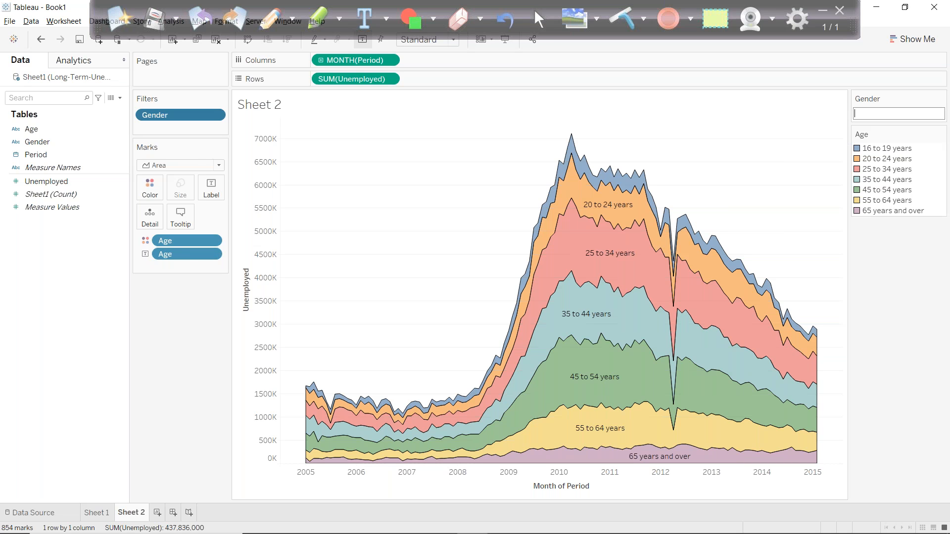
key("BackSpace")
type("Wom")
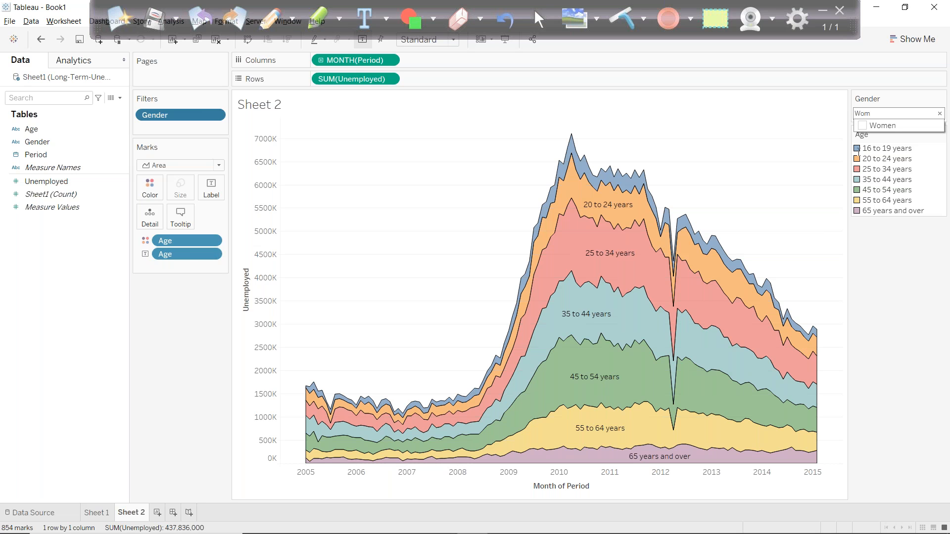
left_click(863, 125)
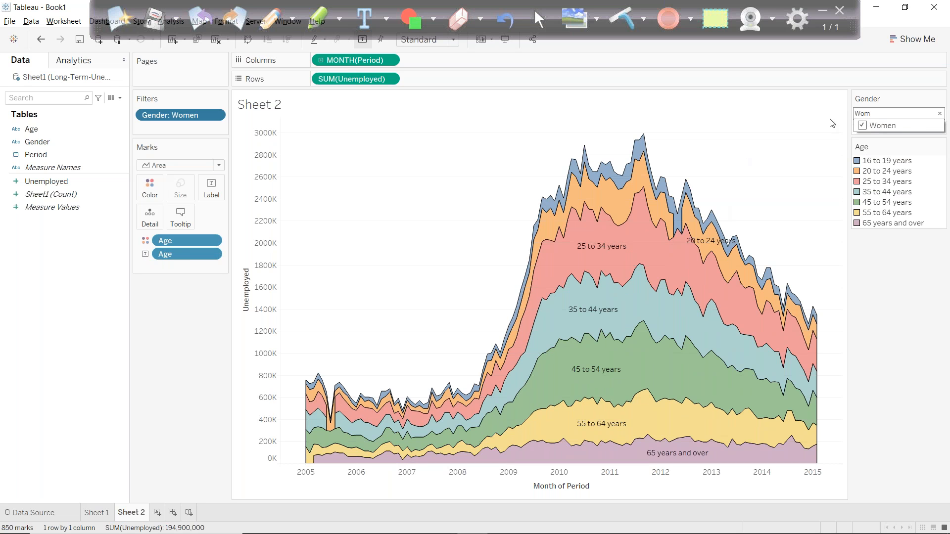
left_click(940, 113)
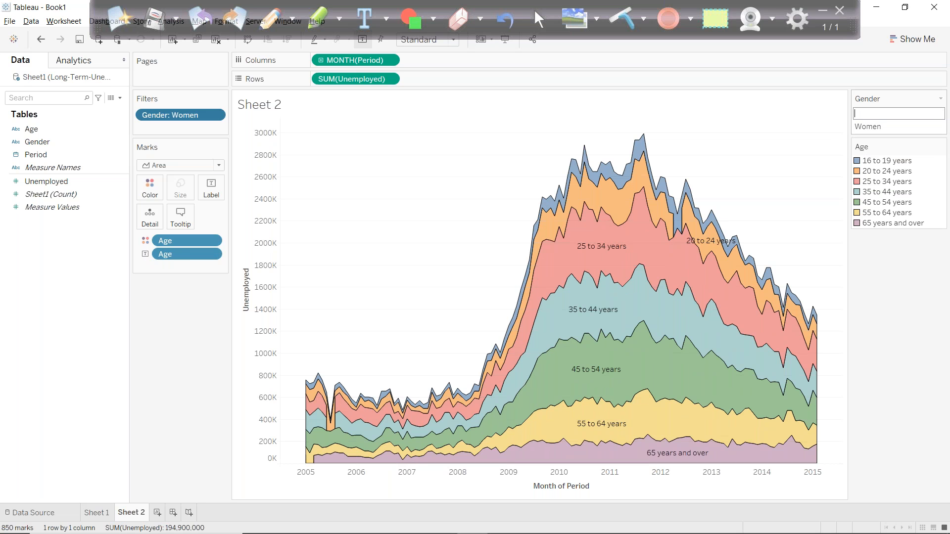
Change the Gender filter to Wildcard Match and filter the chart with the text "W"
left_click(941, 101)
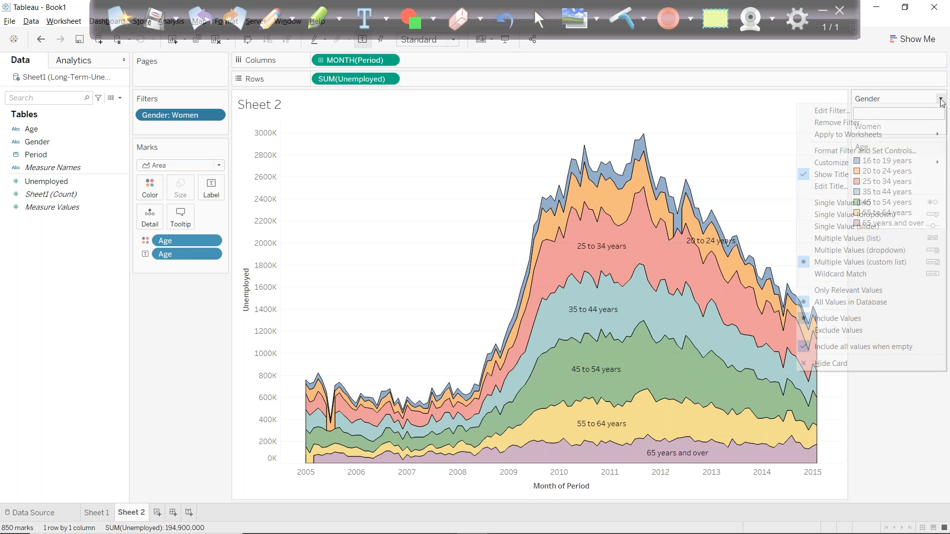
left_click(836, 274)
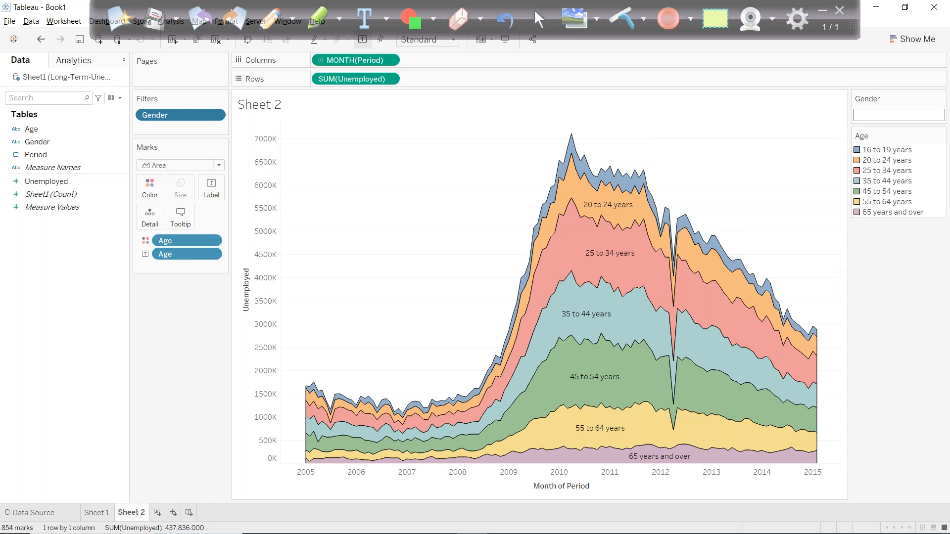
type("W")
key("Return")
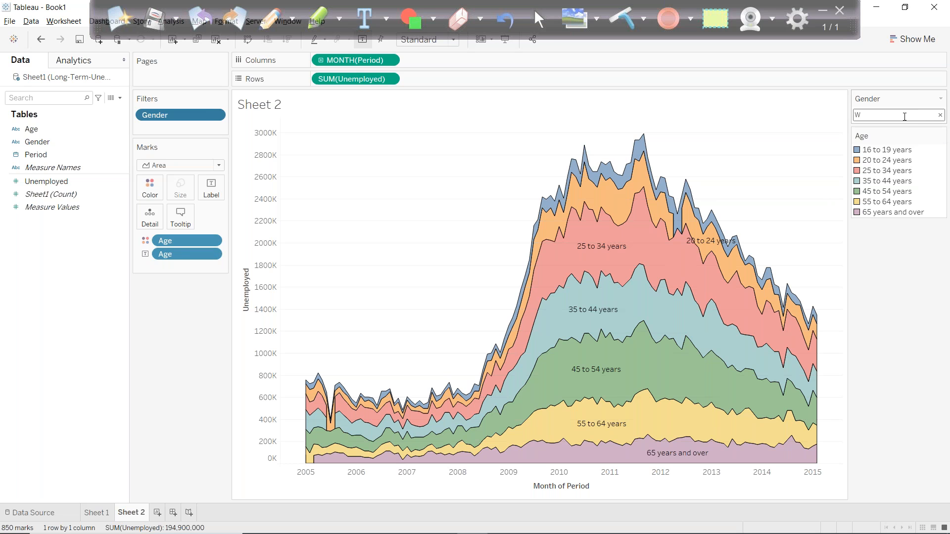
Change the Gender filter to Single Value (list) without its "All" value and select Women
left_click(941, 98)
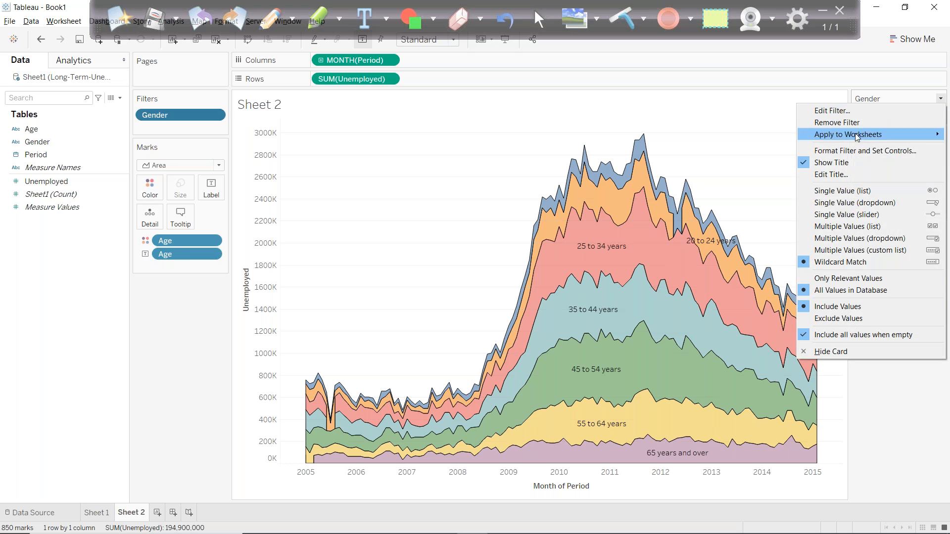
left_click(853, 192)
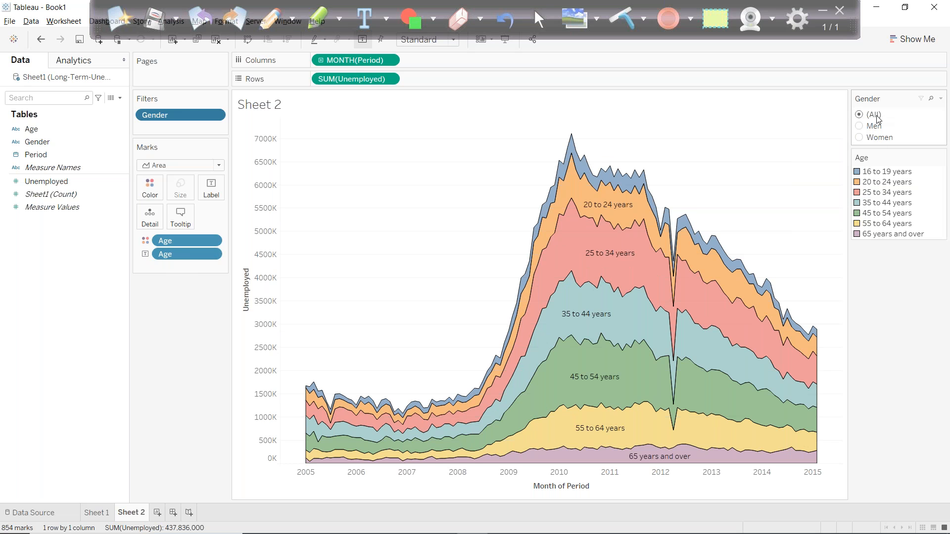
left_click(942, 99)
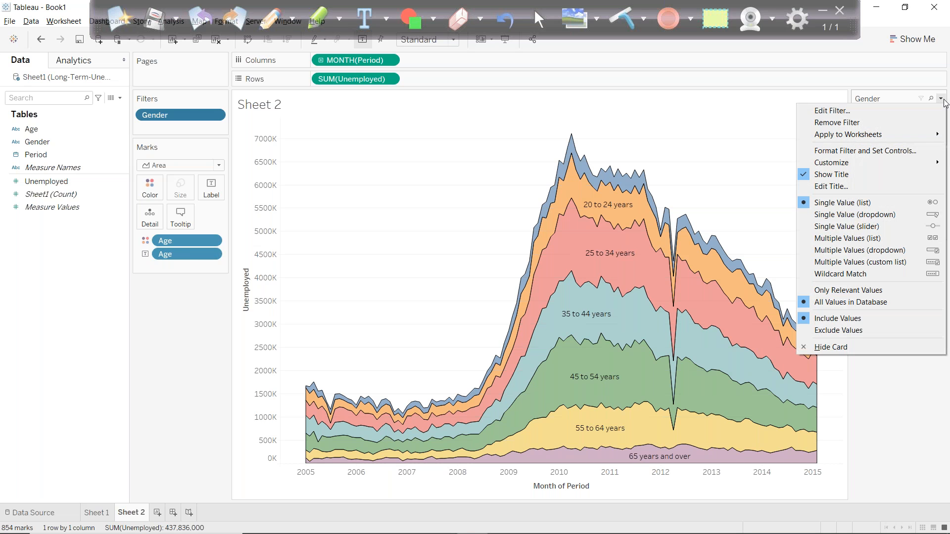
mouse_move(886, 164)
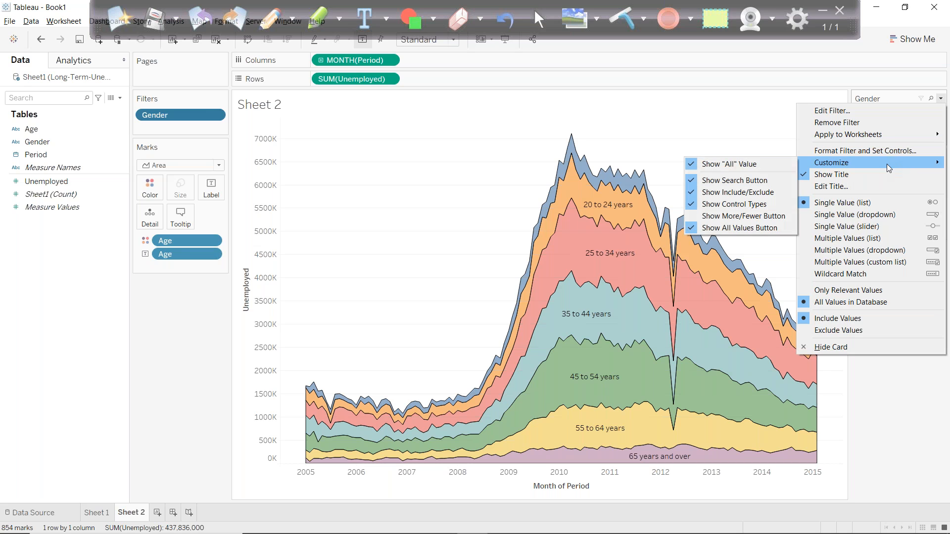
left_click(743, 163)
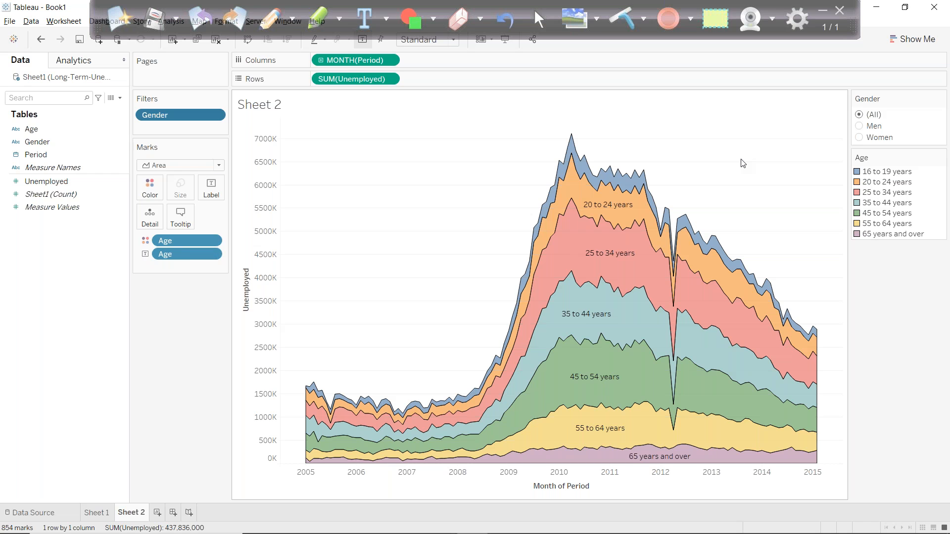
left_click(860, 115)
left_click(860, 126)
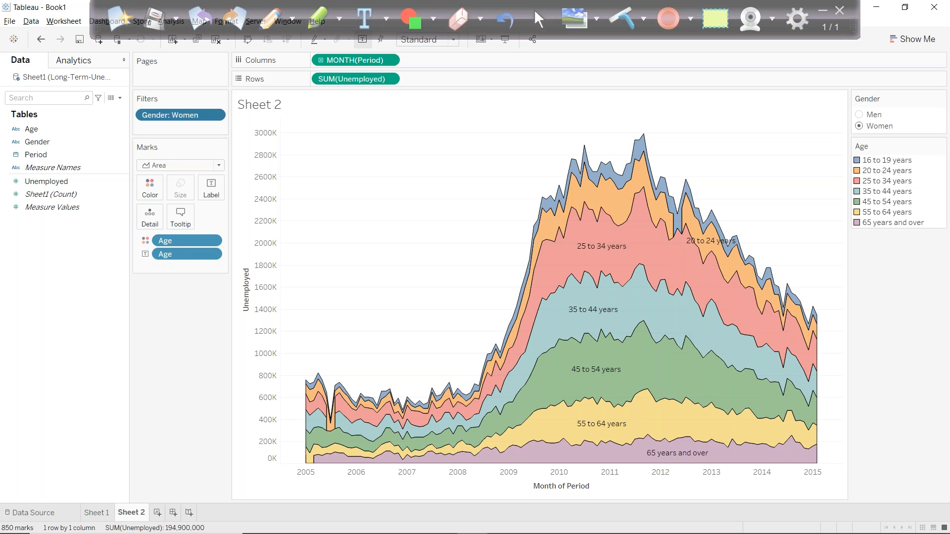
Add Age to the sheet's filters with all age groups included
left_click_drag(25, 134, 149, 128)
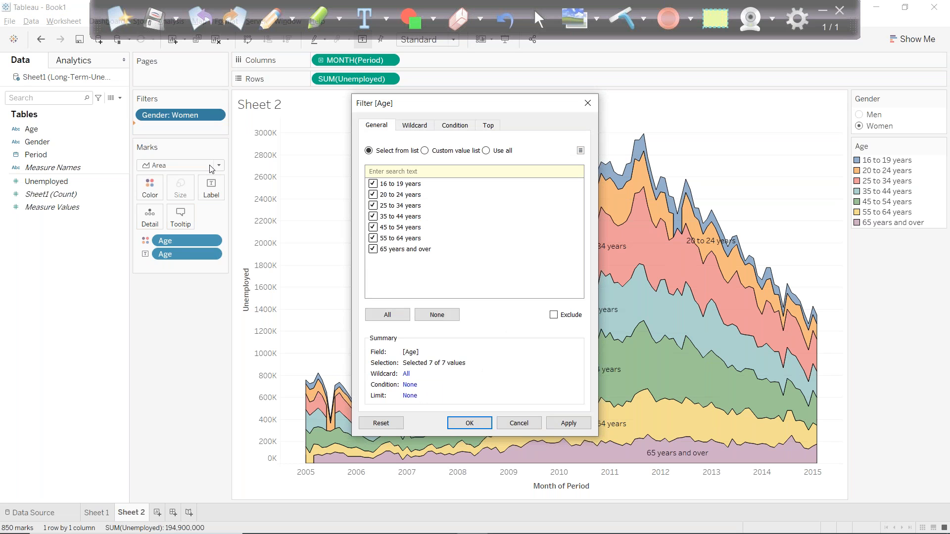
left_click(512, 426)
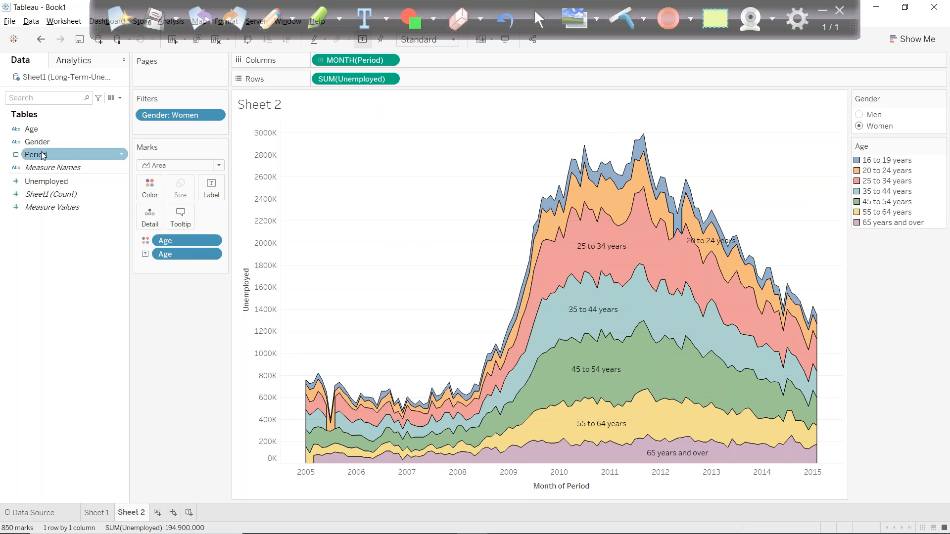
left_click(31, 143)
mouse_move(31, 143)
left_mouse_down()
mouse_move(141, 136)
mouse_move(148, 132)
mouse_move(33, 141)
mouse_move(30, 131)
mouse_move(142, 130)
mouse_move(141, 122)
left_mouse_up()
left_click(471, 426)
Show the Age filter control and restrict it to 35 to 44 years only
left_click(218, 128)
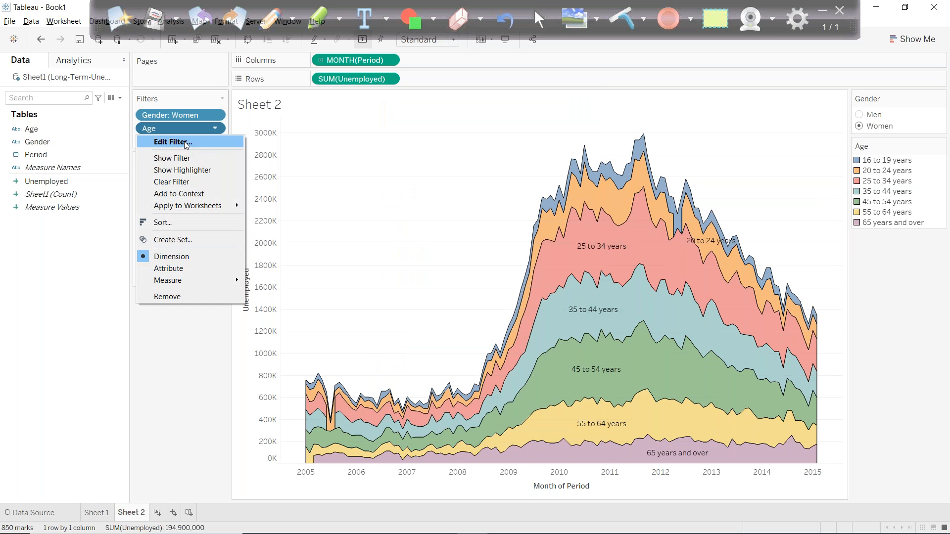
left_click(203, 158)
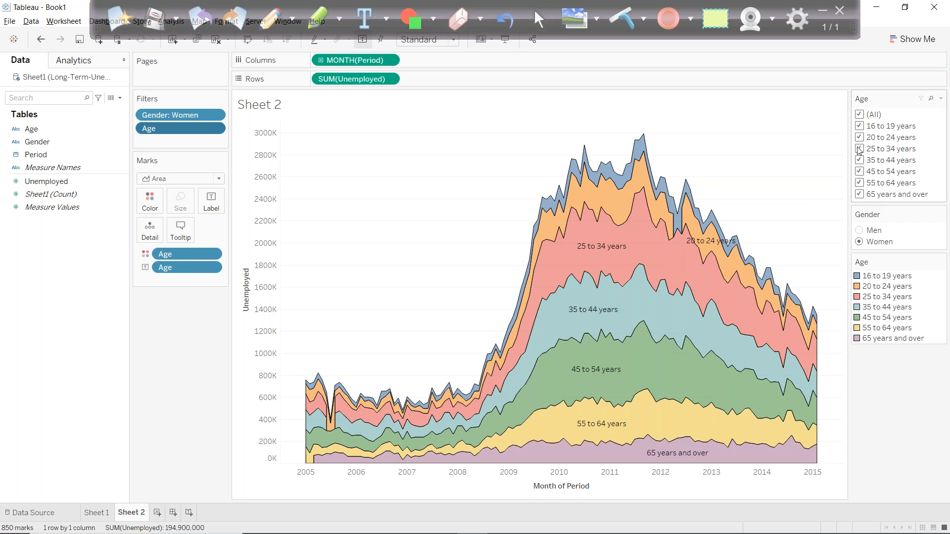
left_click(860, 116)
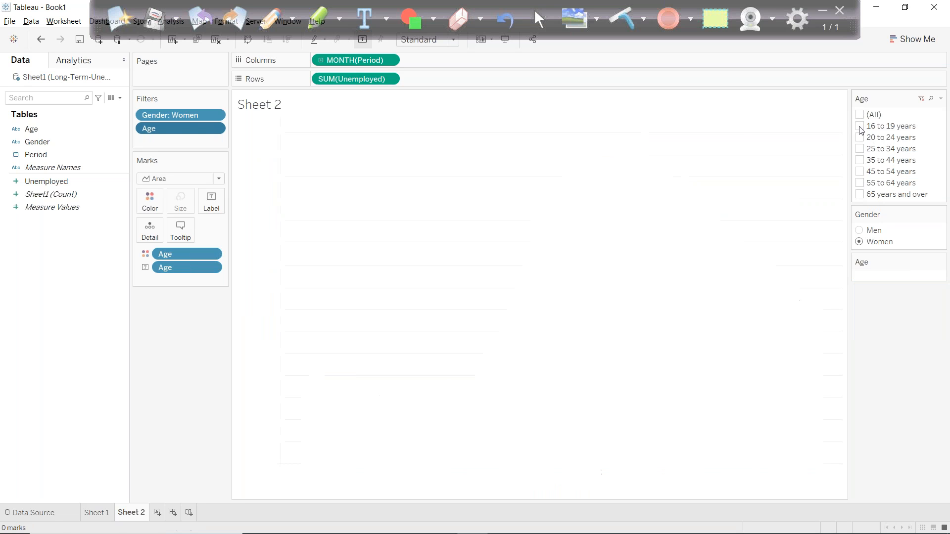
left_click(860, 161)
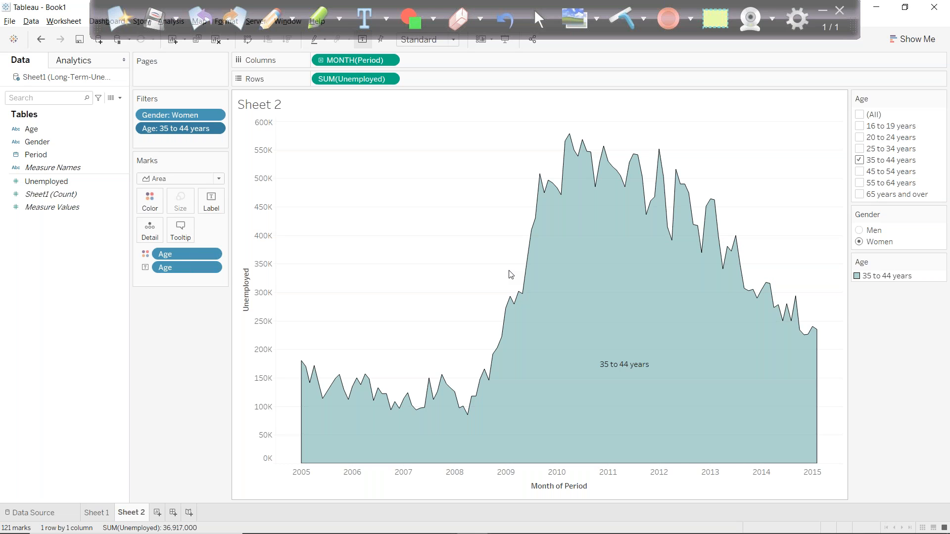
Remove the Age and Gender filters from the sheet
left_click_drag(174, 130, 70, 233)
left_click_drag(186, 114, 69, 277)
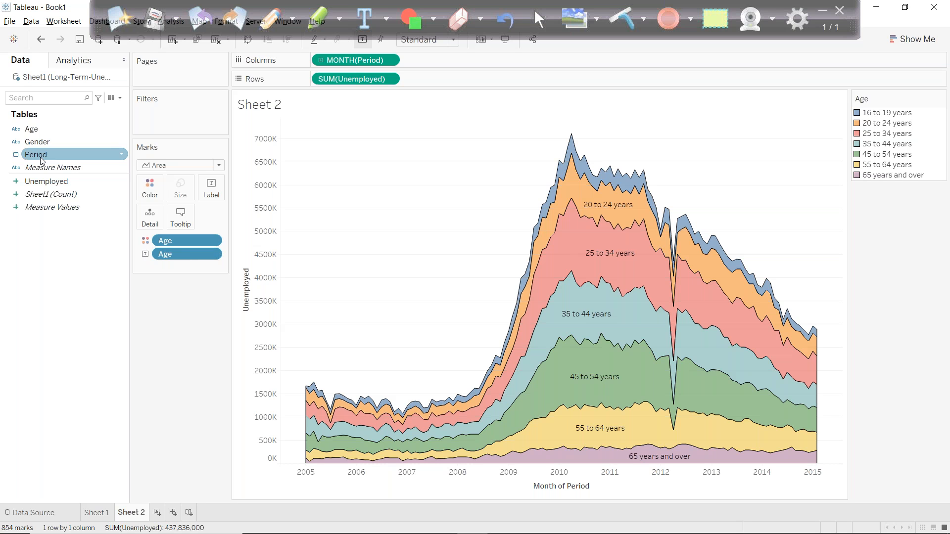
left_click(52, 183)
left_click(55, 193)
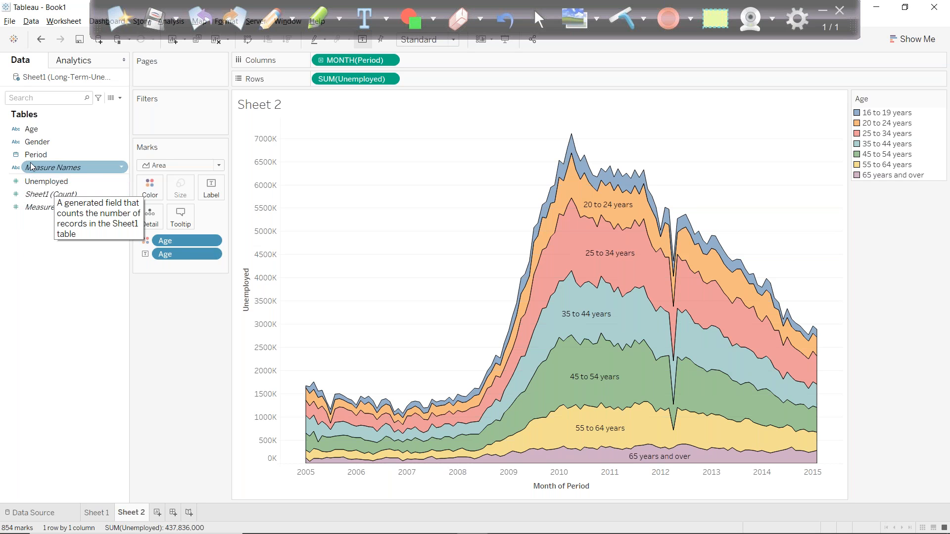
Add a relative date filter on Period, anchored to 01-11-2013 with the anchor day selected, and apply it
left_click_drag(34, 154, 153, 121)
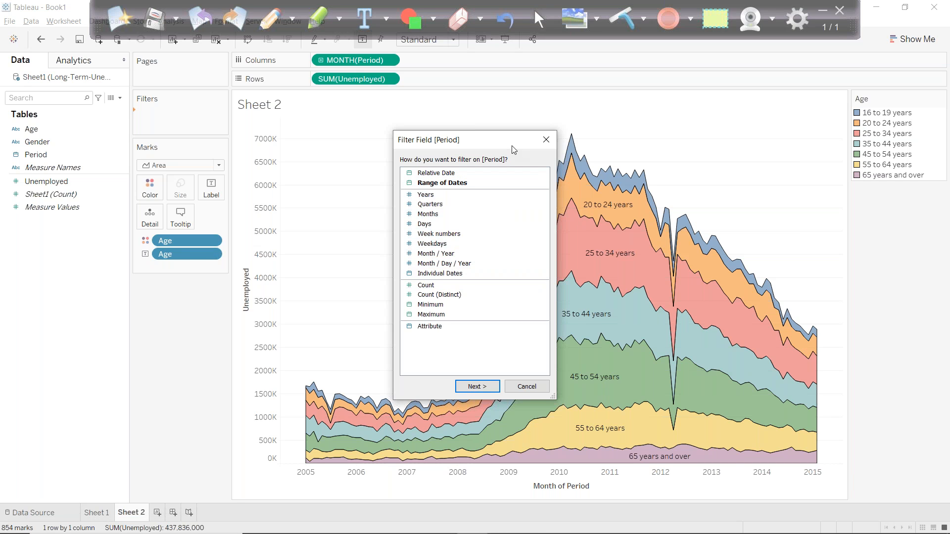
double_click(437, 173)
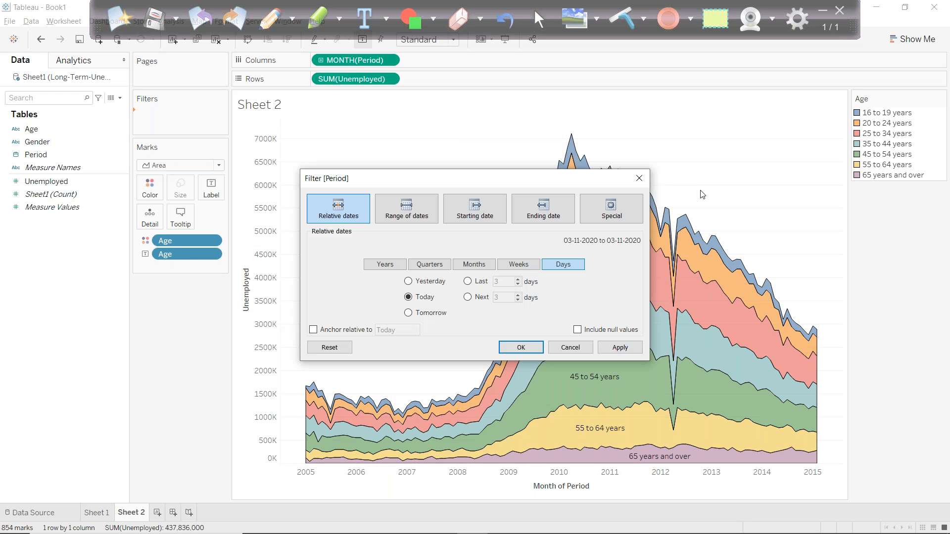
left_click(314, 330)
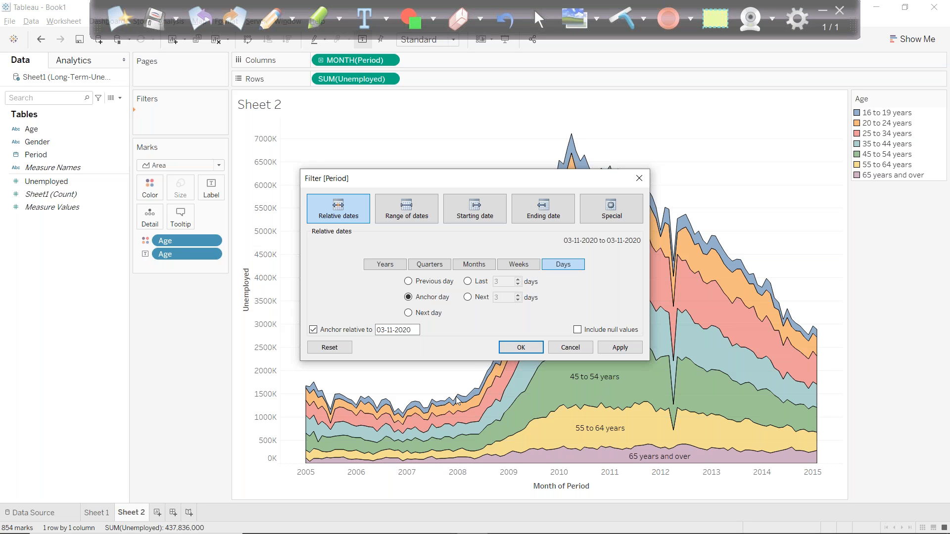
left_click(410, 330)
left_click(420, 347)
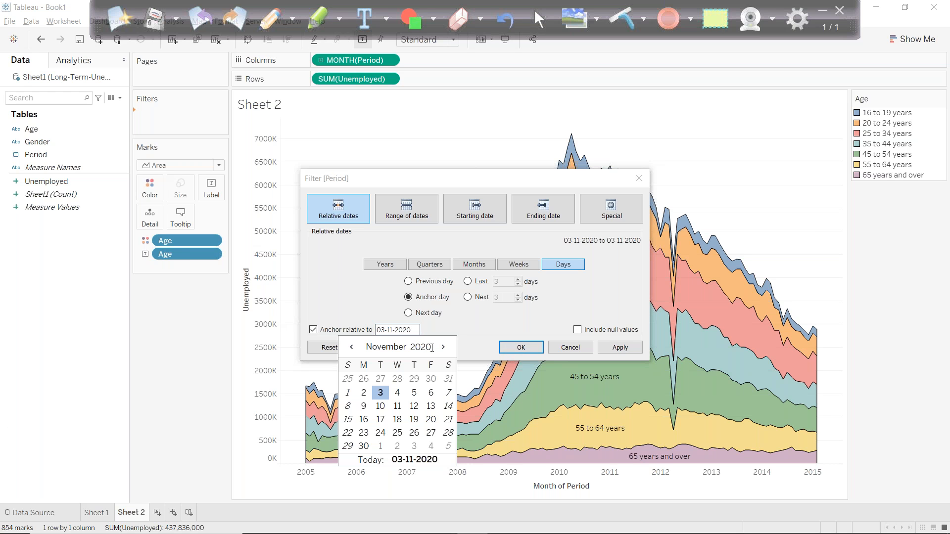
key("BackSpace")
key("BackSpace")
type("13")
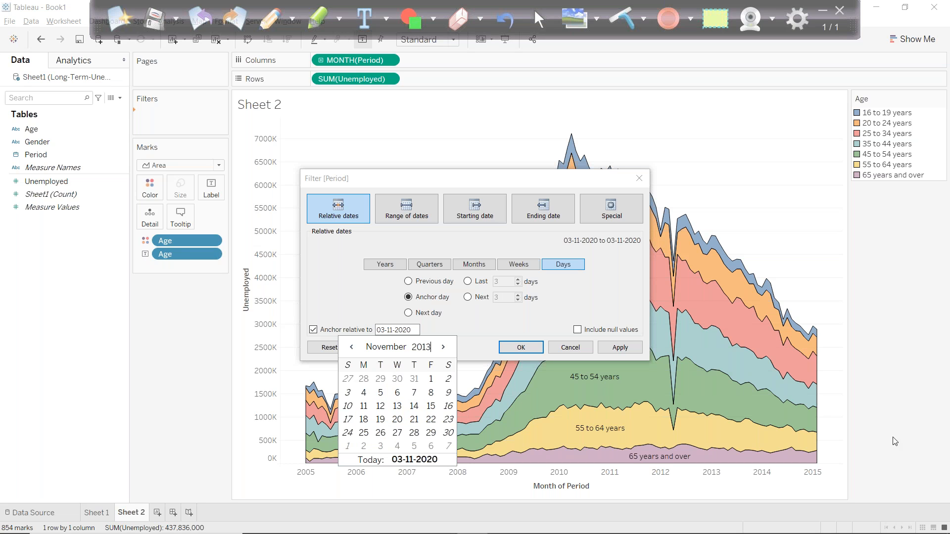
left_click(431, 379)
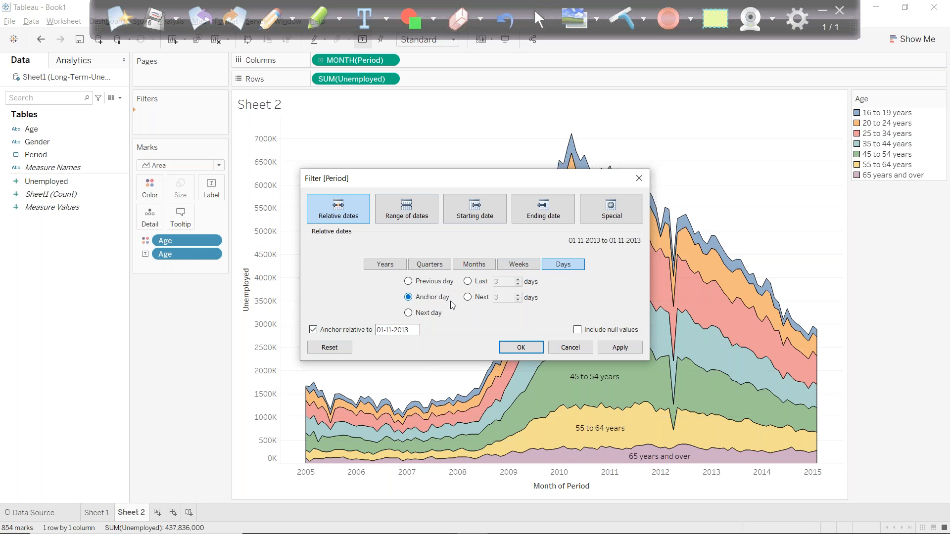
left_click(605, 349)
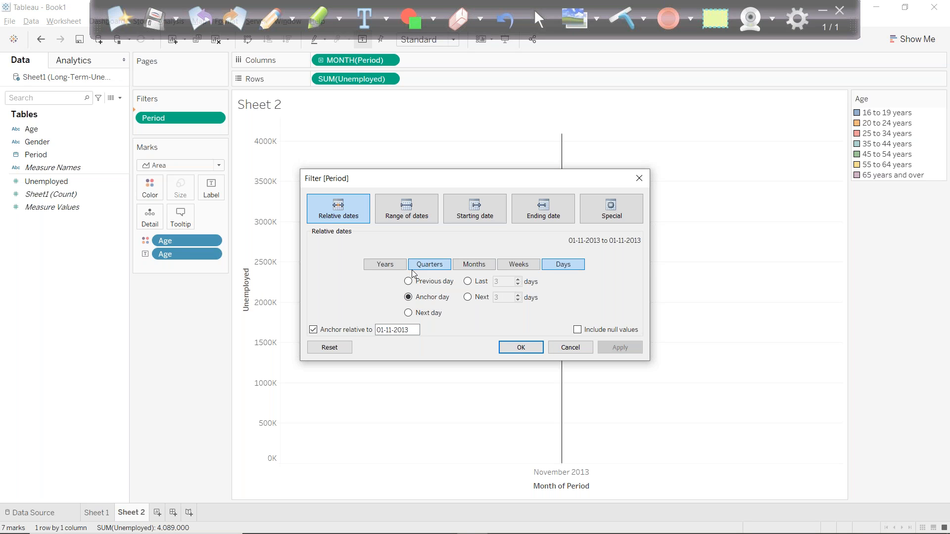
Switch the relative Period filter to months, applying the next month and the next 3 months from the anchor date
left_click(473, 266)
left_click(408, 281)
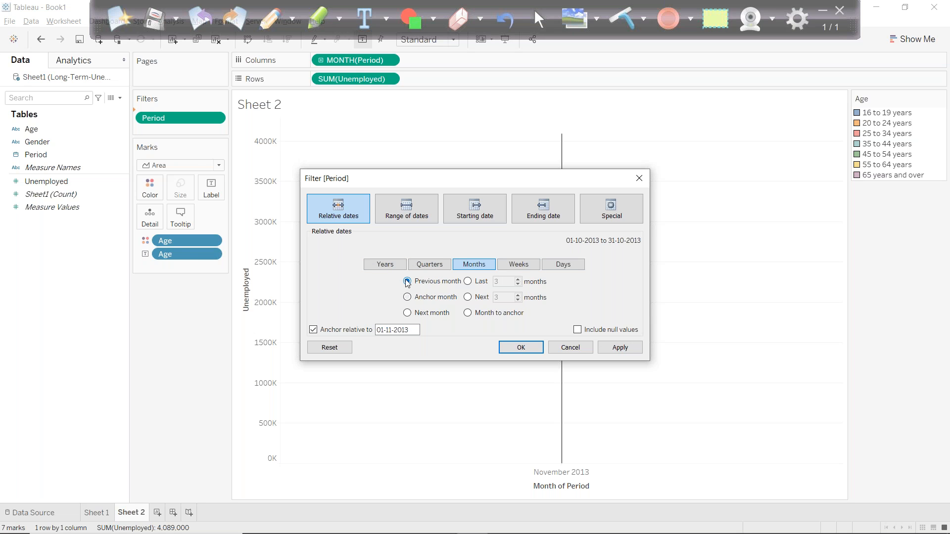
left_click(408, 313)
left_click(612, 347)
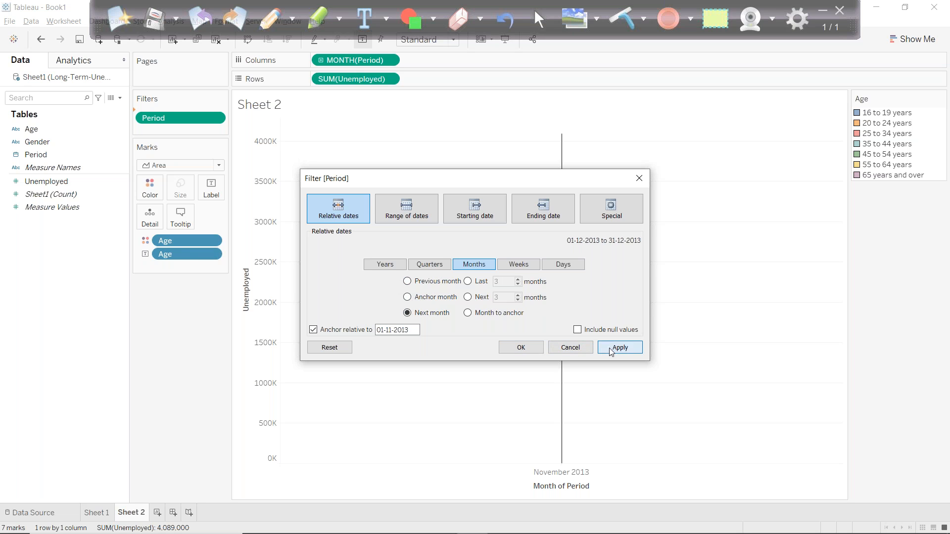
left_click(468, 298)
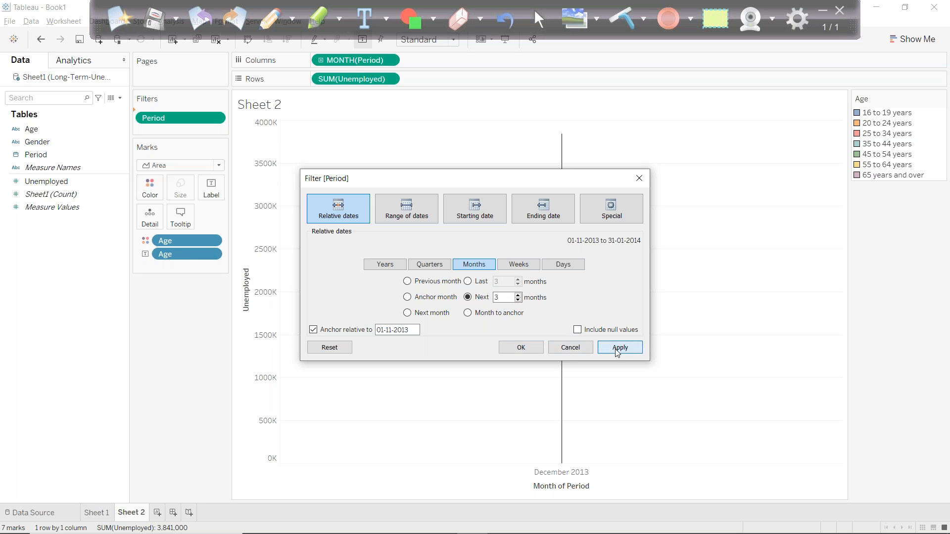
left_click(617, 349)
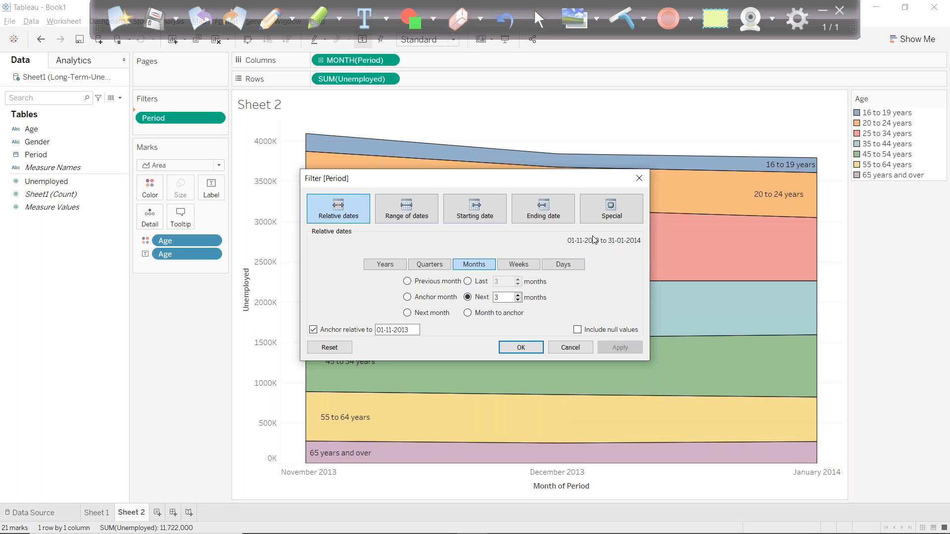
Circle and underline the Period filter's date range in red with the annotation pen, and clear the markings
left_click(270, 19)
mouse_move(551, 234)
left_mouse_down()
mouse_move(647, 252)
mouse_move(559, 251)
mouse_move(628, 224)
left_mouse_up()
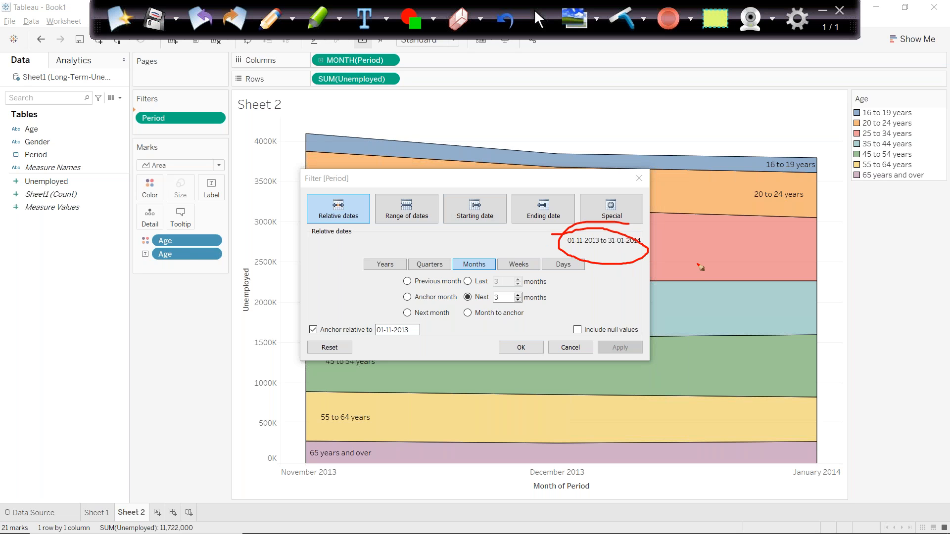
left_click_drag(568, 249, 625, 249)
left_click(621, 19)
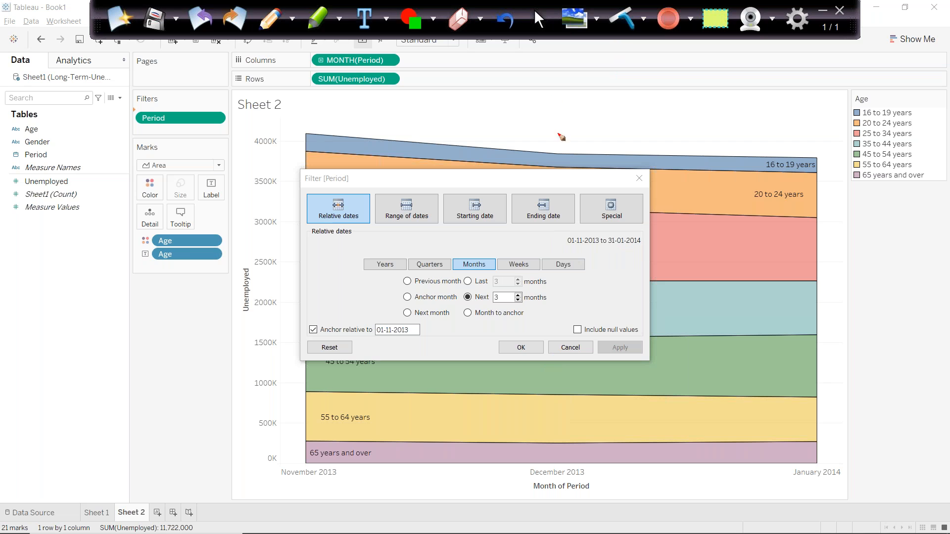
left_click(539, 18)
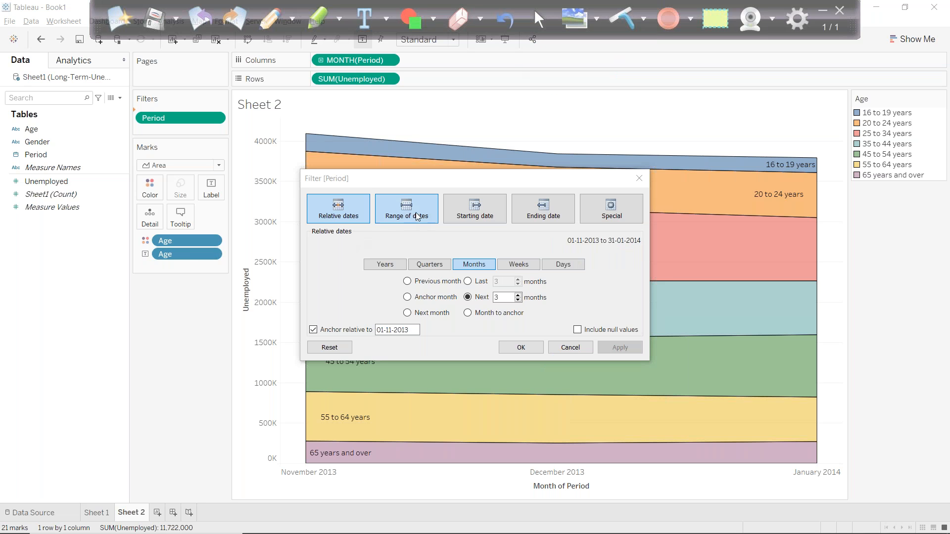
Try quarters, years and weeks as the Period filter's relative date units and dismiss the dialog without applying them
left_click(429, 267)
left_click(376, 268)
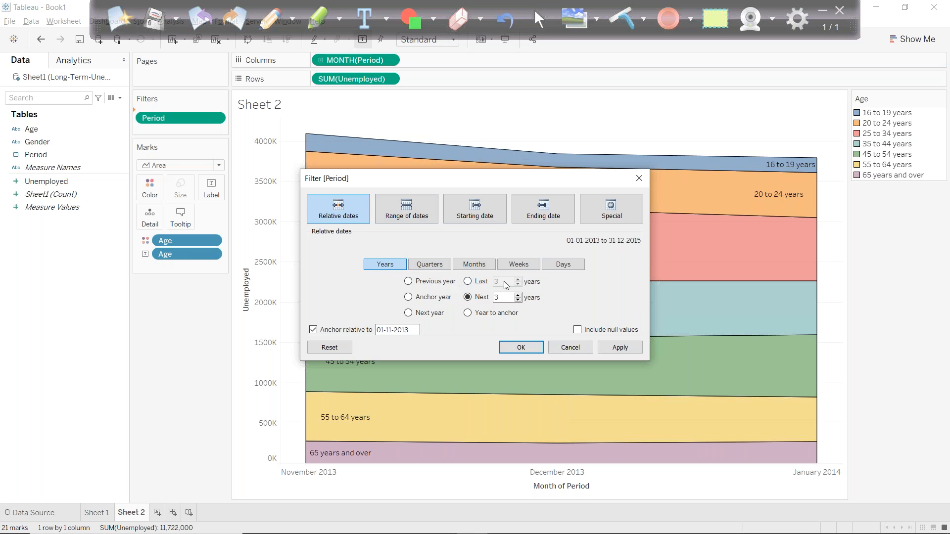
left_click(518, 266)
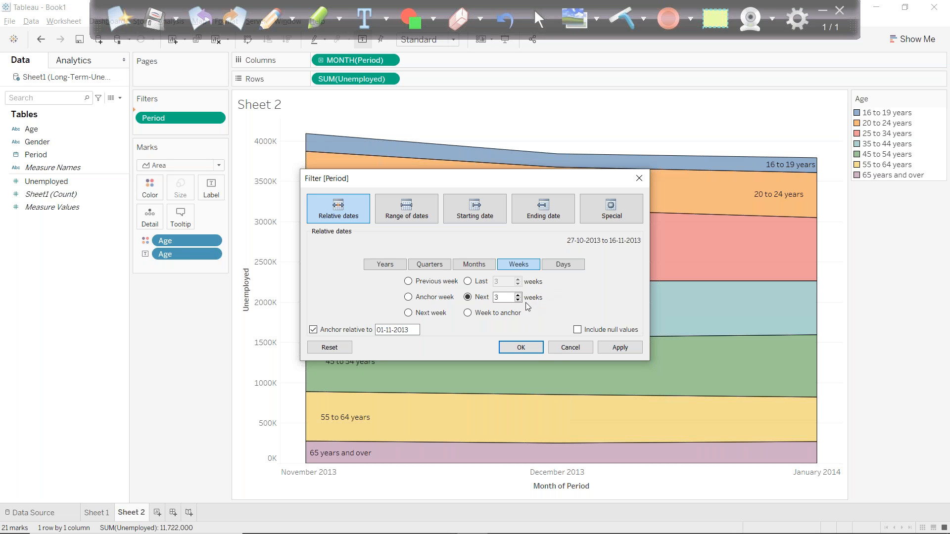
left_click(558, 349)
Replace the Period filter with a Range of Dates filter from 01-01-2005 to 01-02-2015 and show its slider
mouse_move(173, 115)
left_mouse_down()
mouse_move(42, 162)
mouse_move(111, 132)
mouse_move(47, 147)
mouse_move(159, 125)
left_mouse_up()
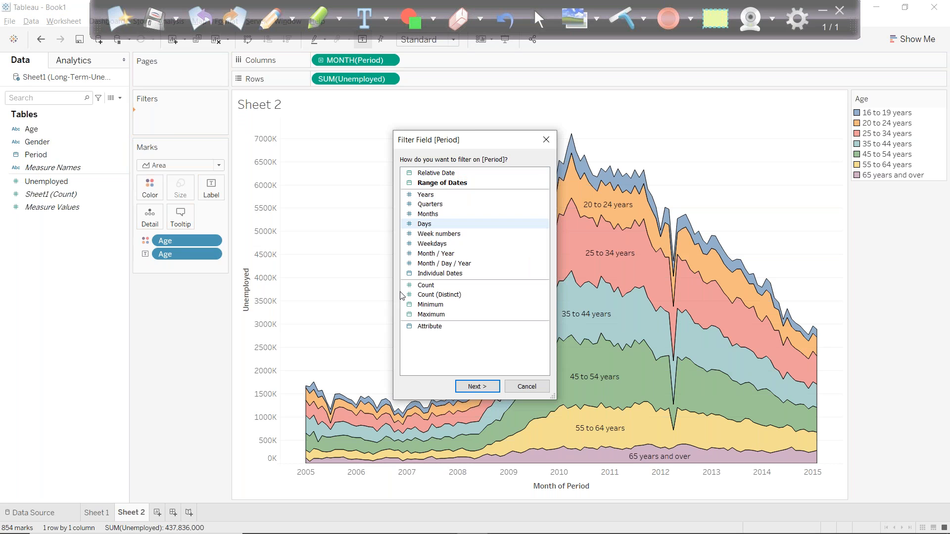
double_click(427, 183)
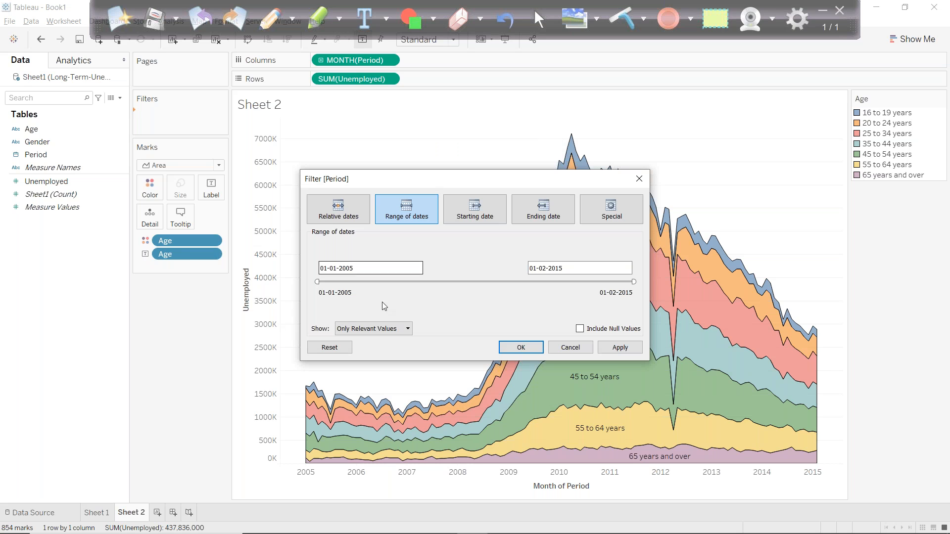
left_click(503, 349)
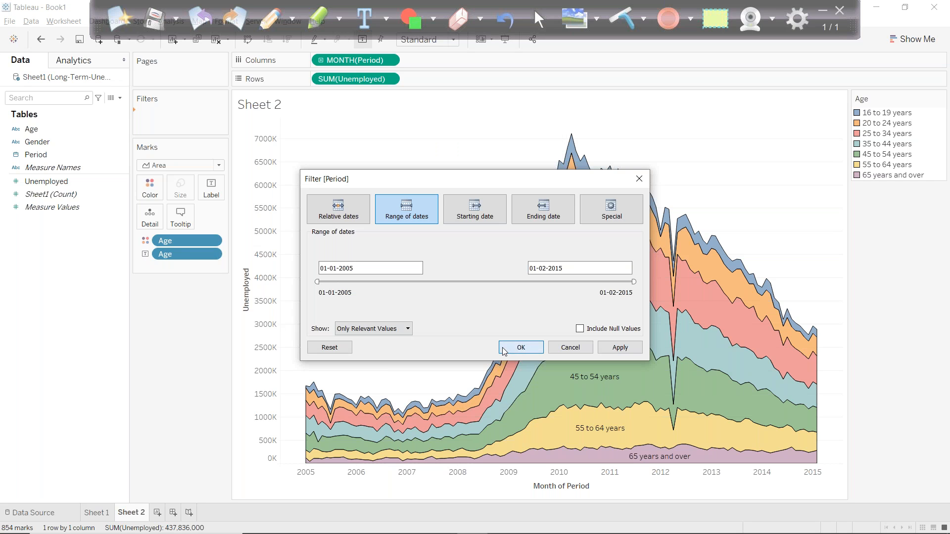
left_click(215, 115)
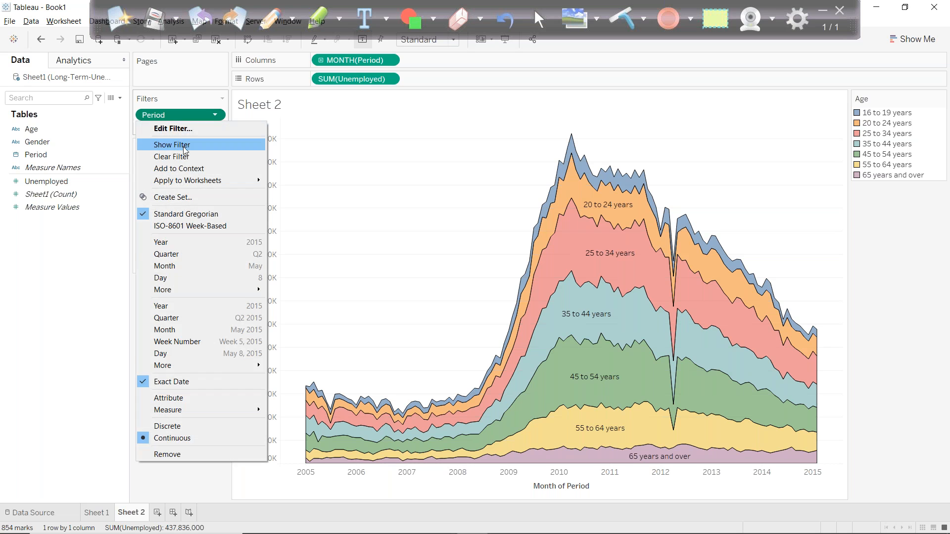
left_click(179, 145)
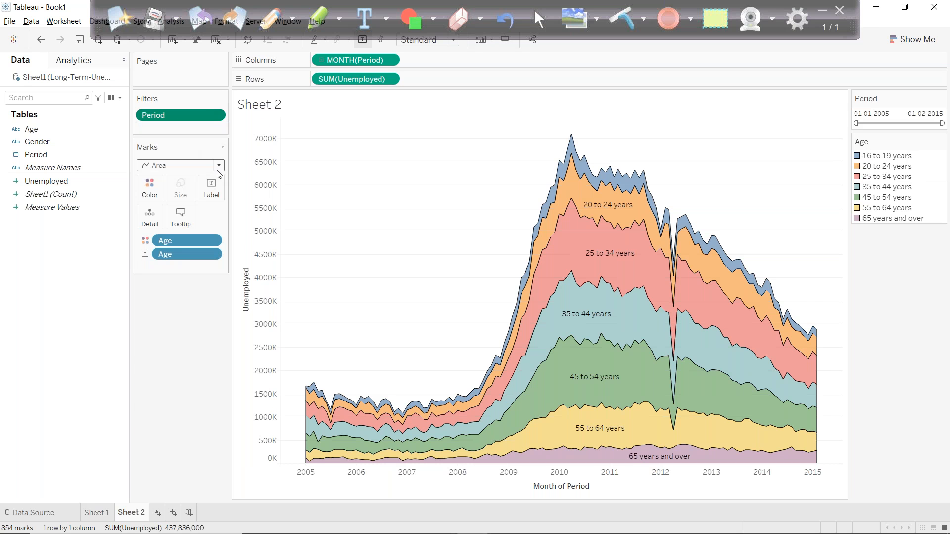
Narrow the Period filter's range to 25-12-2009 through 25-07-2011 with its slider
left_click(871, 114)
left_click(926, 114)
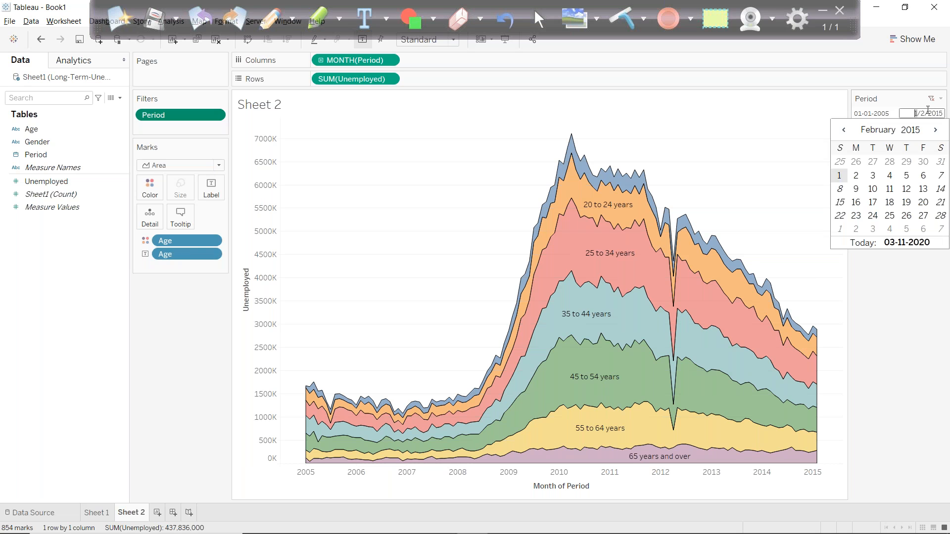
left_click(805, 168)
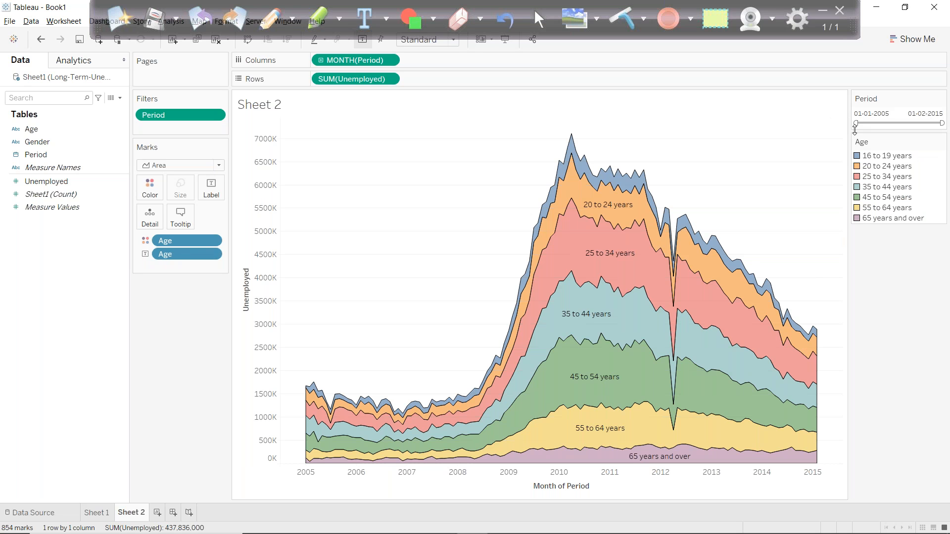
left_click_drag(856, 123, 877, 123)
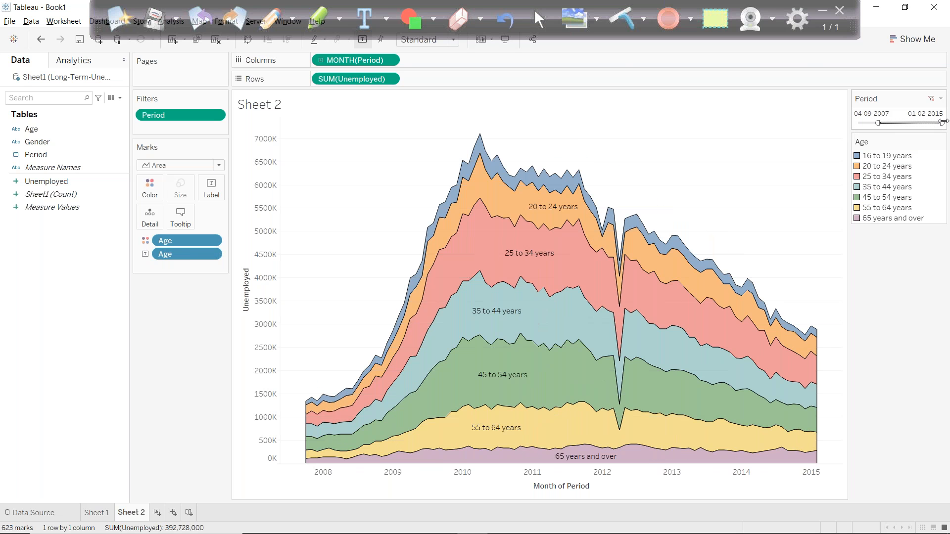
left_click_drag(942, 123, 913, 123)
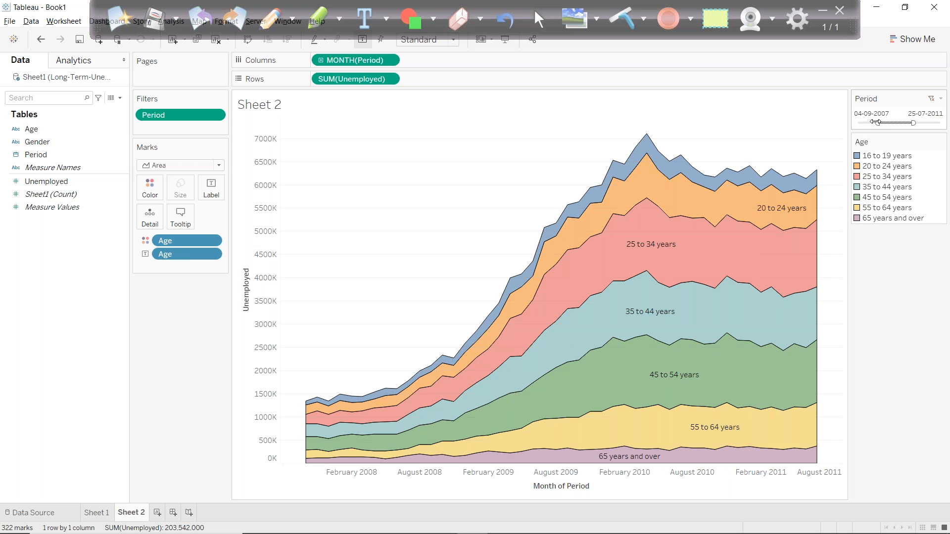
left_click_drag(879, 122, 896, 123)
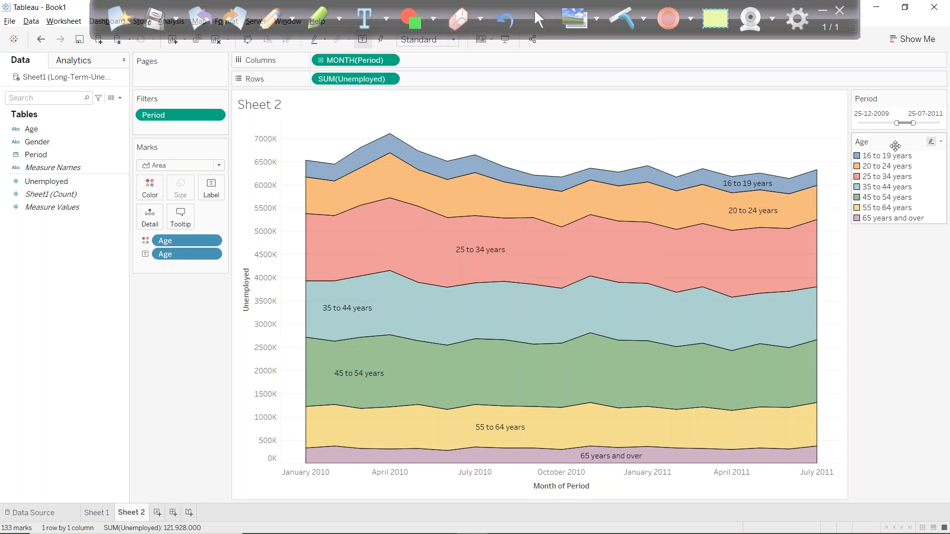
Switch the Period filter to a starting date and move that start to 11-02-2014 on its slider
left_click(215, 115)
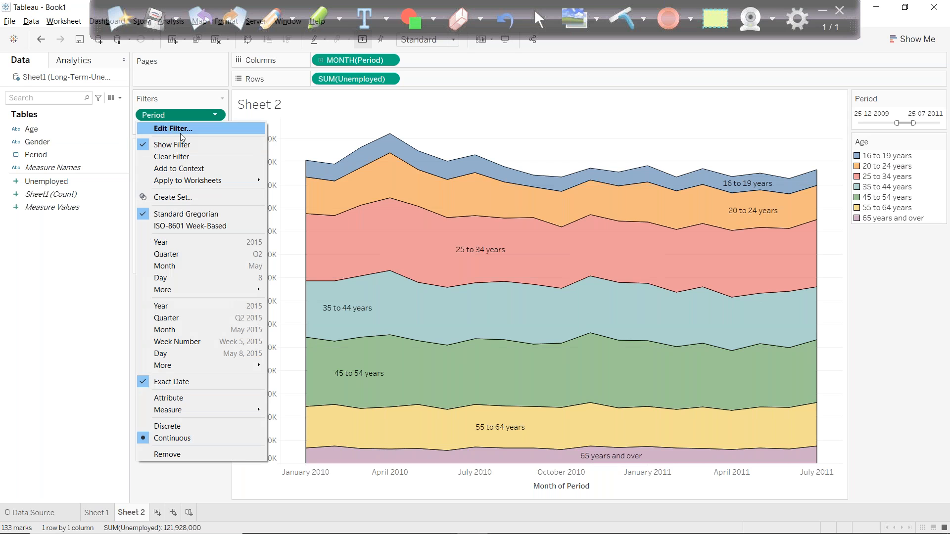
left_click(173, 128)
left_click(479, 219)
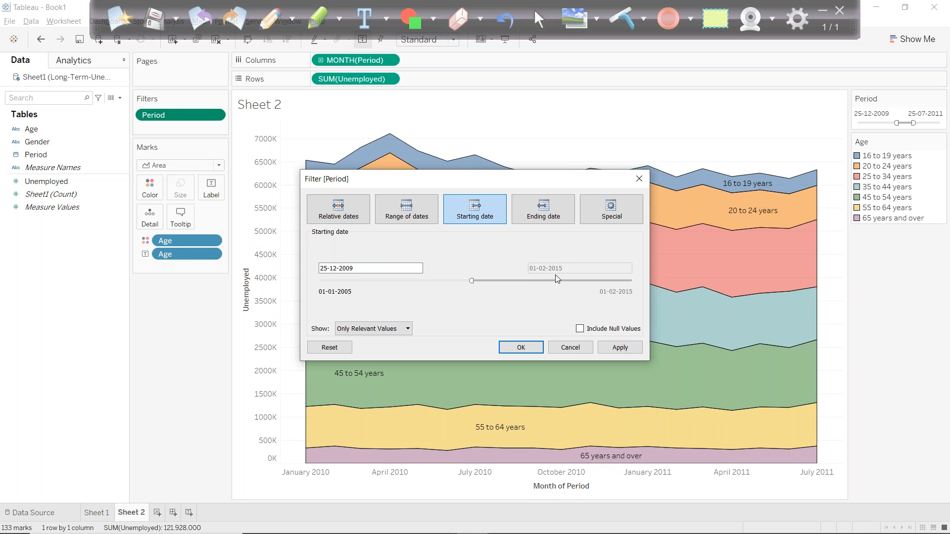
left_click(525, 348)
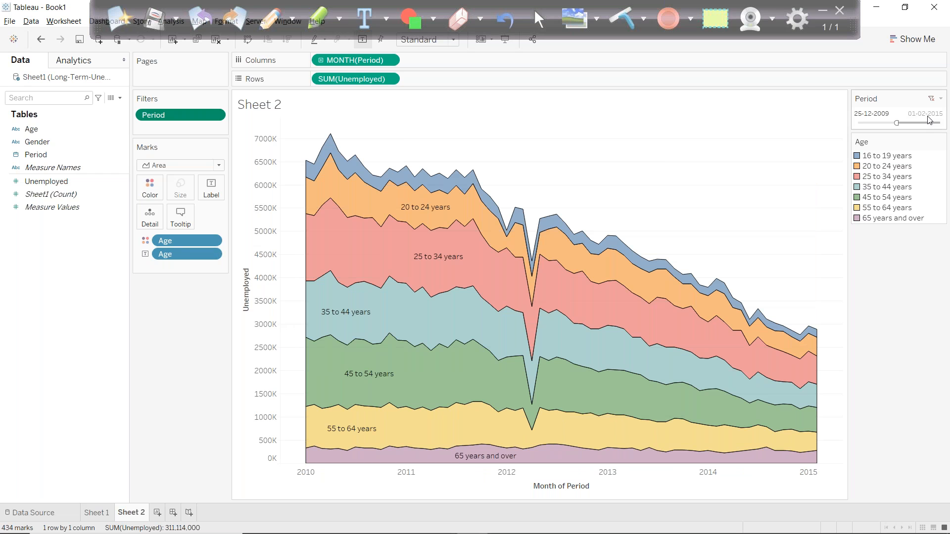
left_click_drag(896, 123, 931, 123)
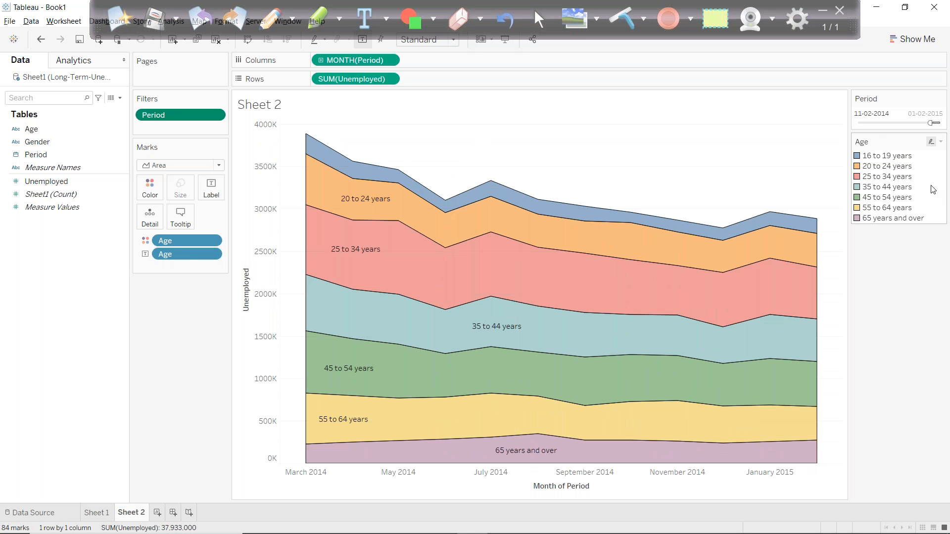
Switch the Period filter to an ending date and shift that end to 20-11-2008 and on to 07-05-2010
right_click(220, 116)
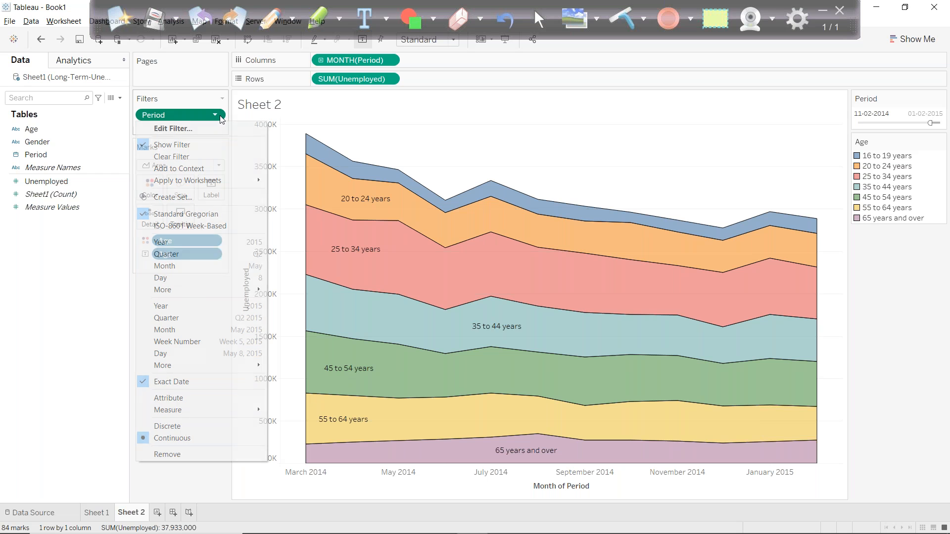
left_click(187, 129)
left_click(557, 201)
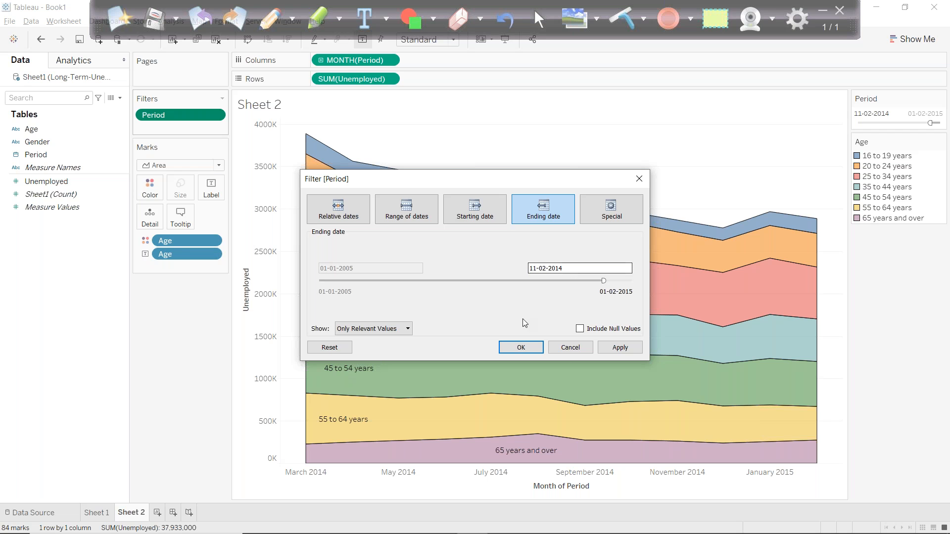
left_click(521, 348)
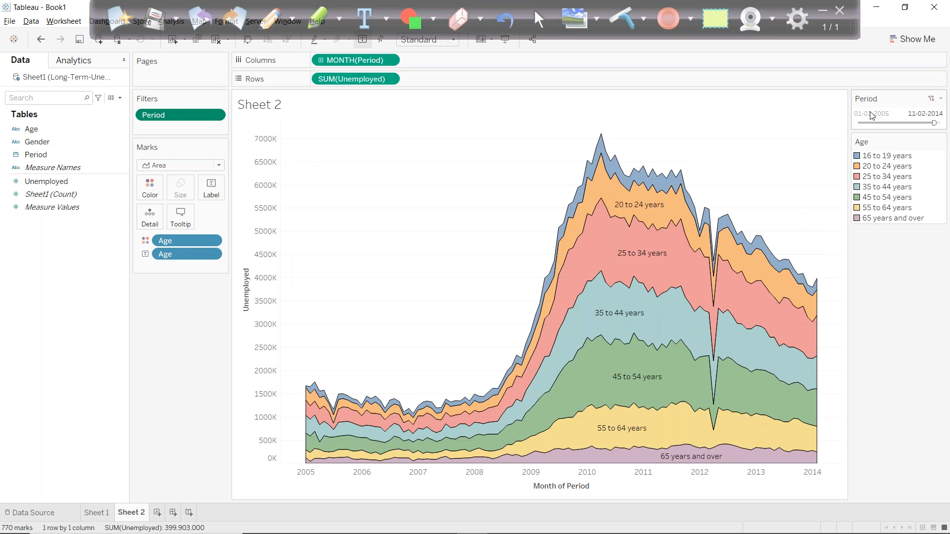
left_click_drag(935, 123, 891, 124)
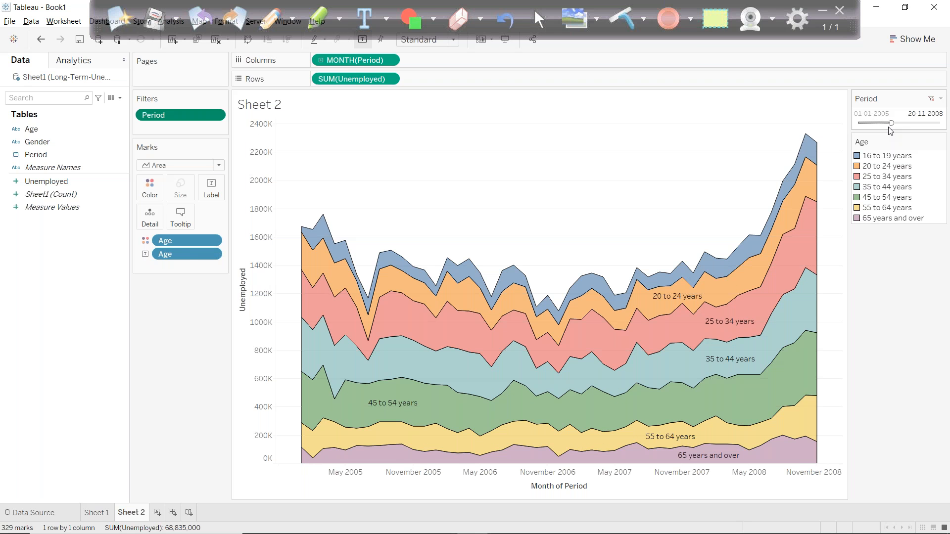
left_click_drag(891, 123, 902, 123)
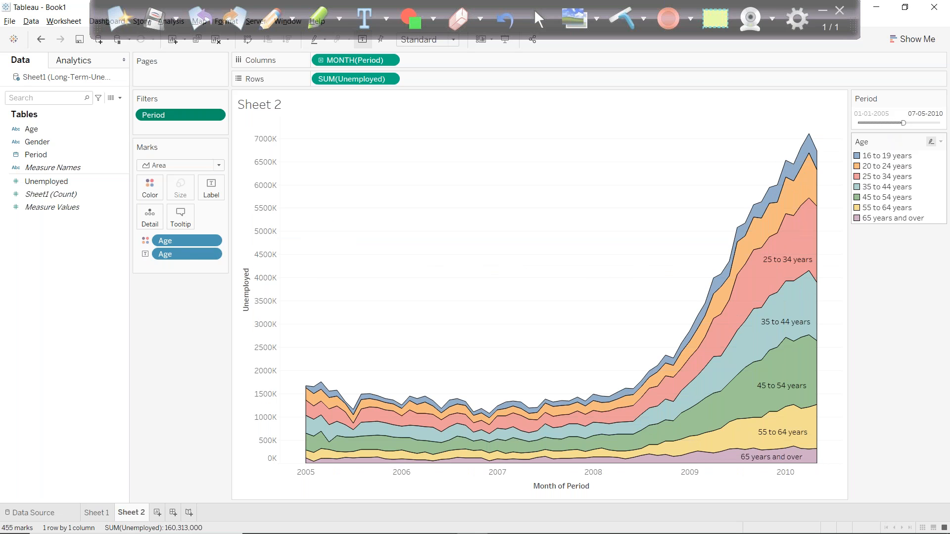
Switch the Period filter to the Special option with All dates and apply it
left_click(216, 115)
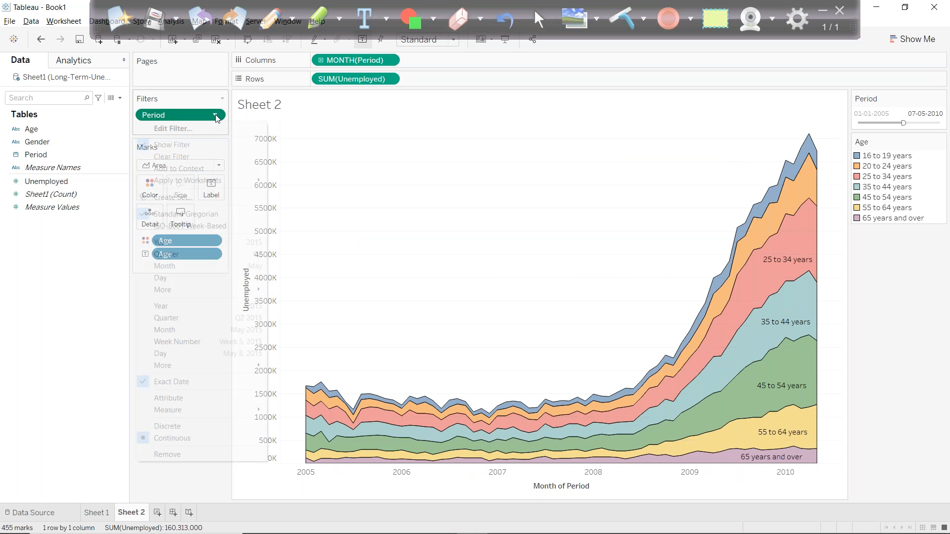
left_click(193, 128)
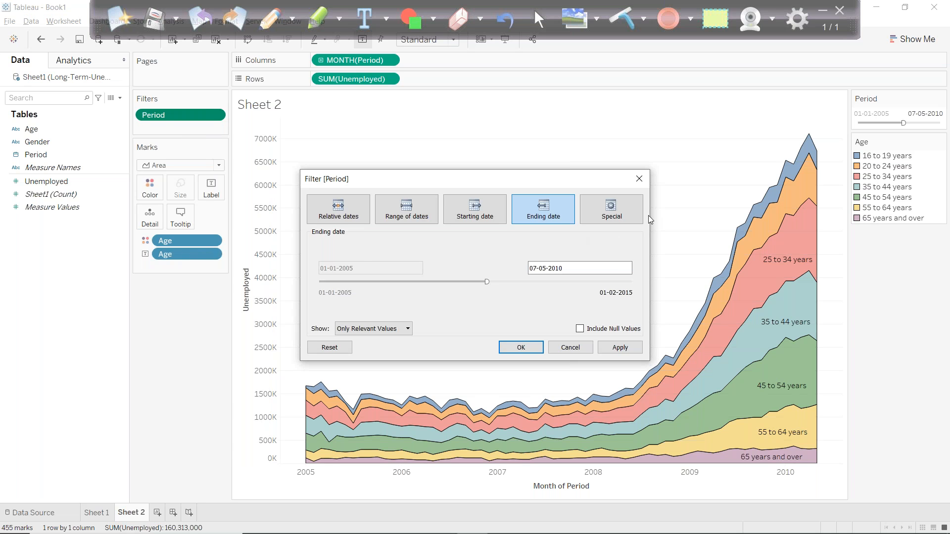
left_click(617, 218)
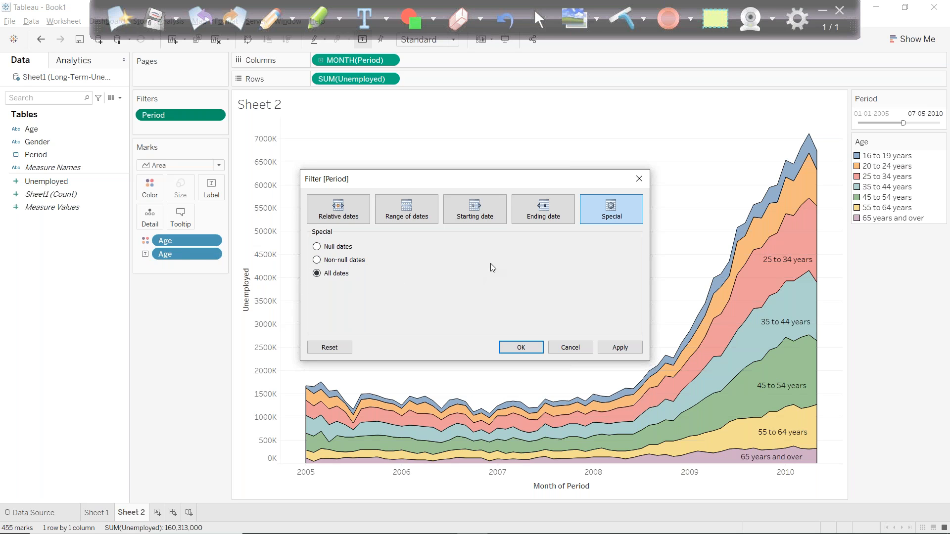
left_click(524, 349)
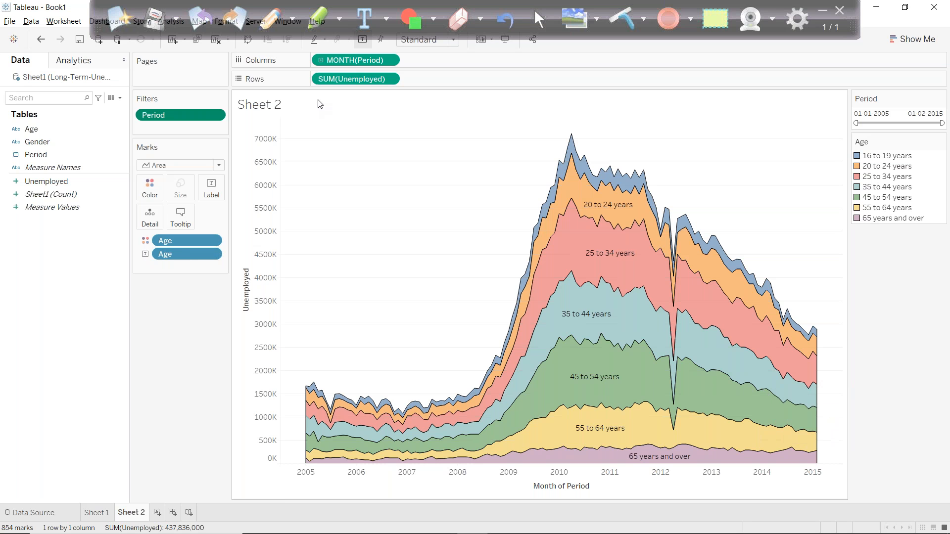
Replace the Period filter with a Years filter on Period that includes all years, and show its checklist
left_click_drag(193, 114, 69, 223)
left_click_drag(47, 154, 155, 127)
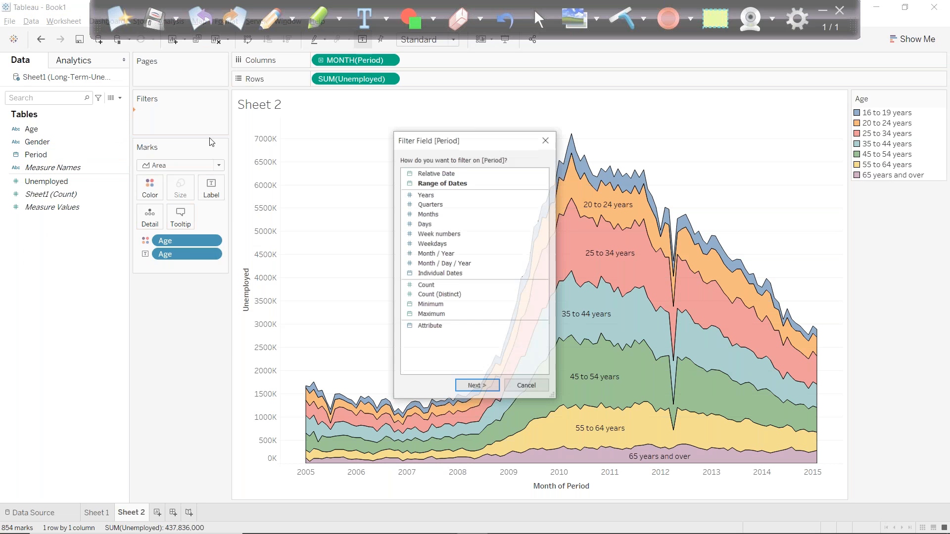
double_click(425, 196)
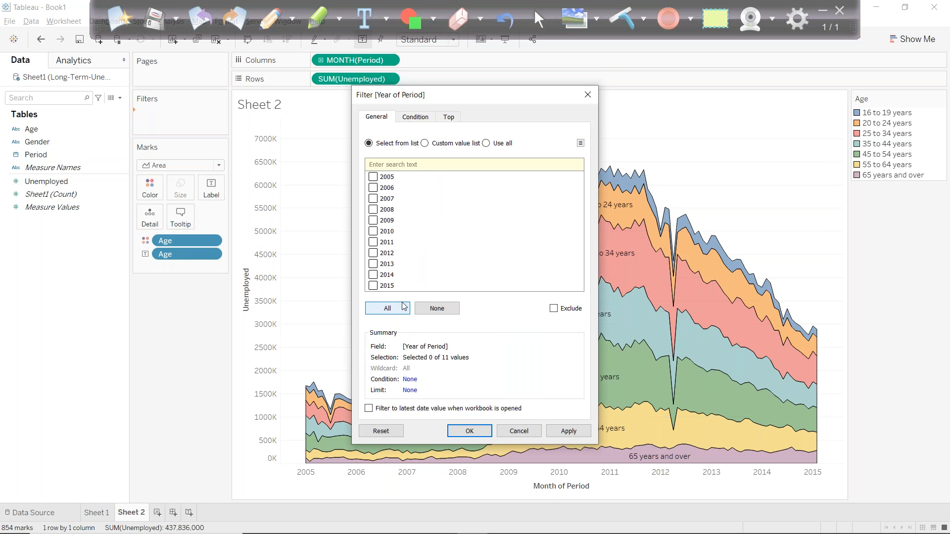
left_click(465, 430)
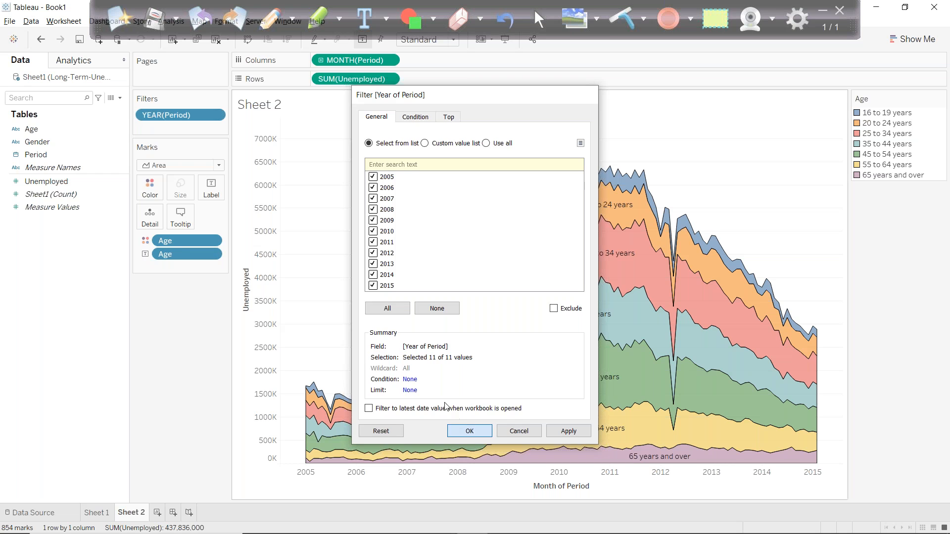
left_click(216, 116)
left_click(200, 139)
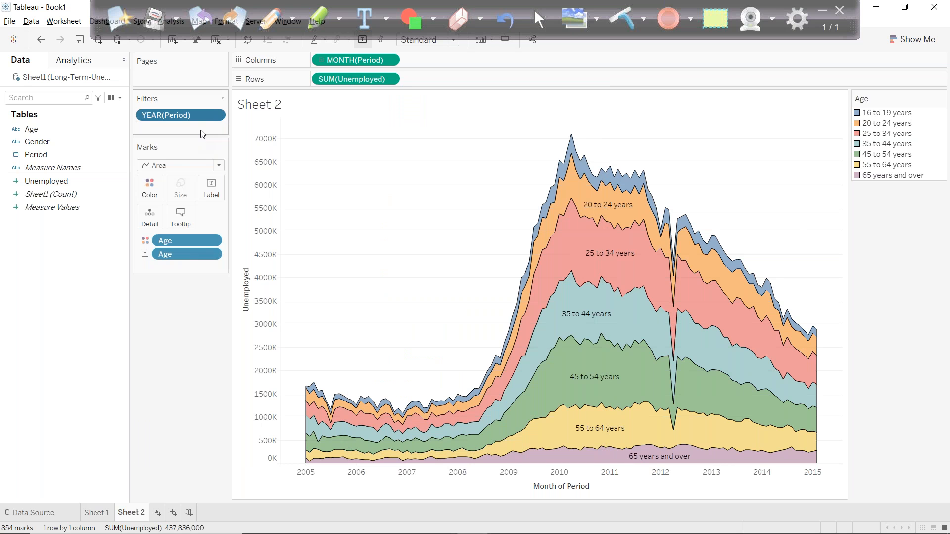
left_click(216, 116)
left_click(187, 143)
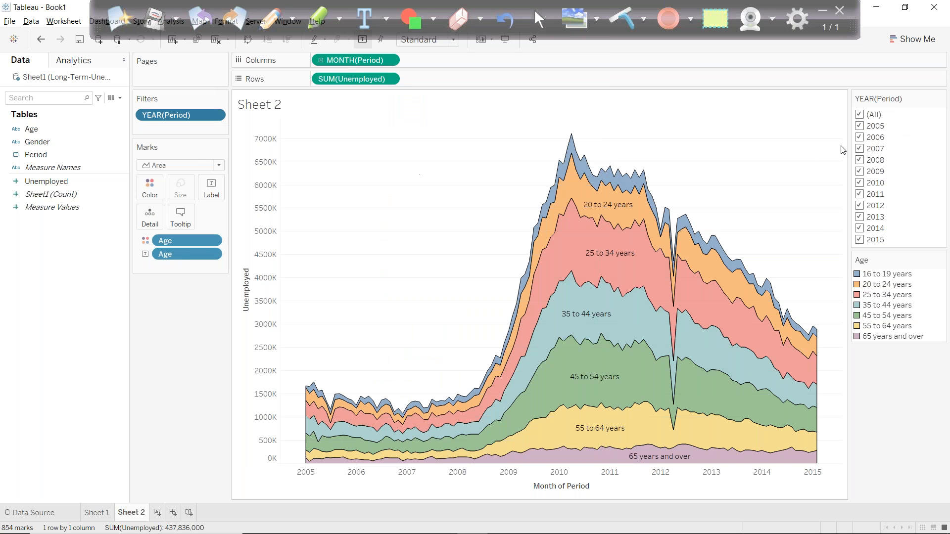
Limit the YEAR(Period) filter to the years 2005, 2006, 2007, 2008 and 2009
left_click(867, 118)
left_click(862, 127)
left_click(864, 138)
left_click(865, 149)
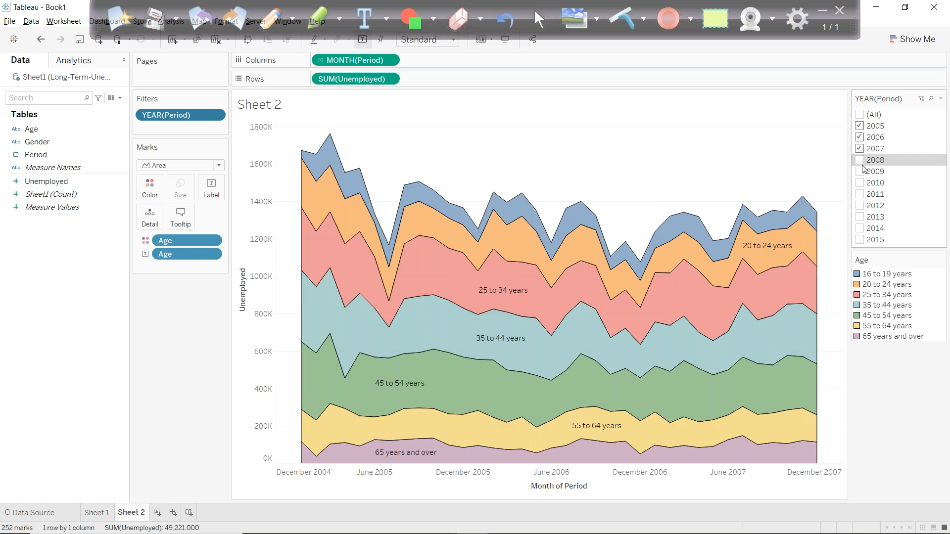
left_click(861, 160)
left_click(860, 172)
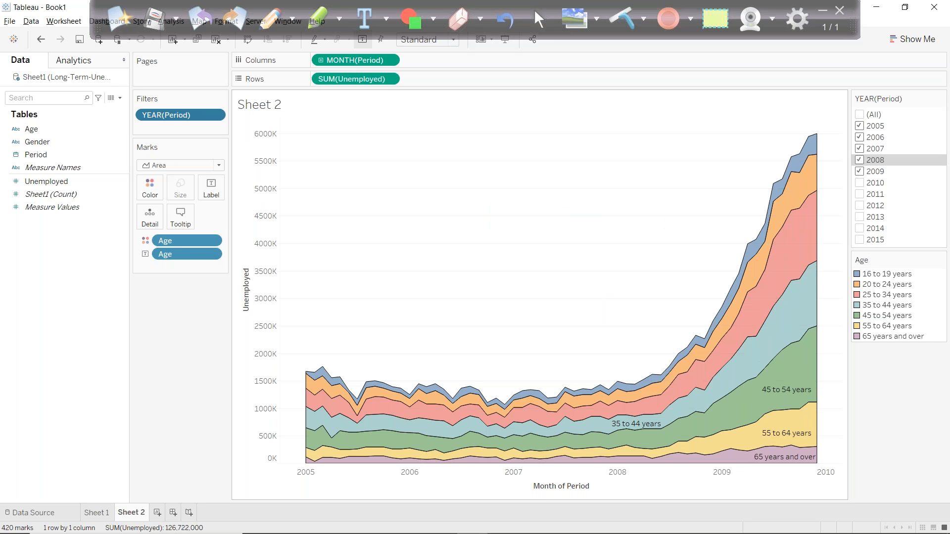
Add a second Period filter by Months with all months selected and show its checklist
left_click(49, 155)
left_click_drag(48, 154, 148, 128)
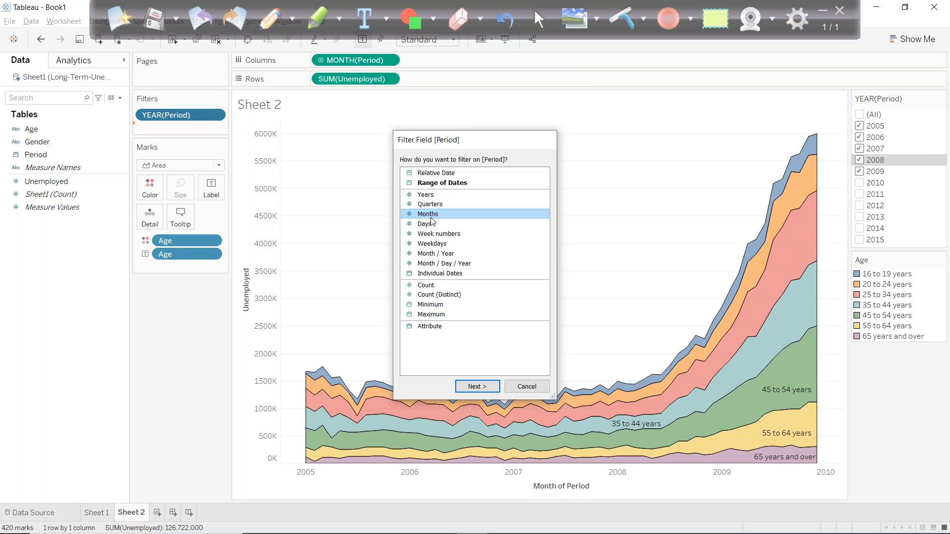
double_click(428, 214)
left_click(388, 308)
left_click(469, 431)
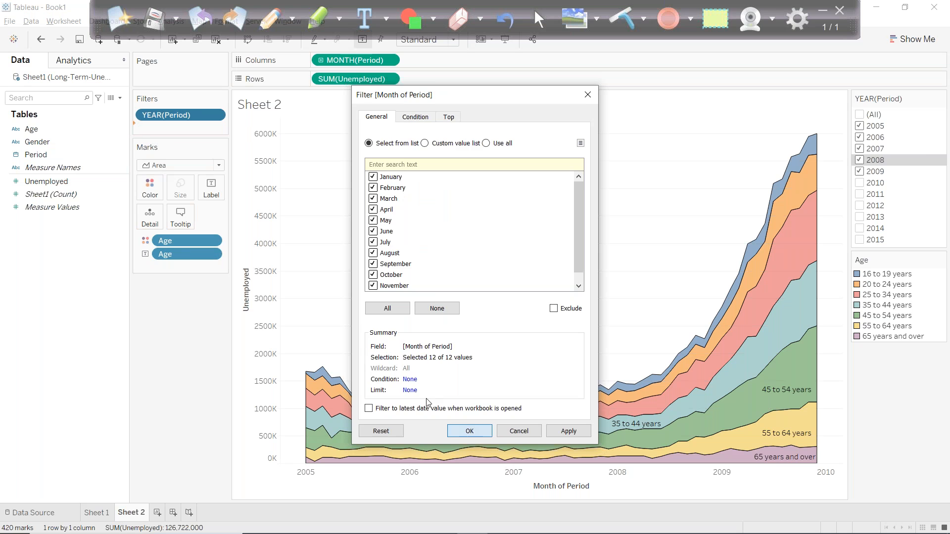
left_click(215, 128)
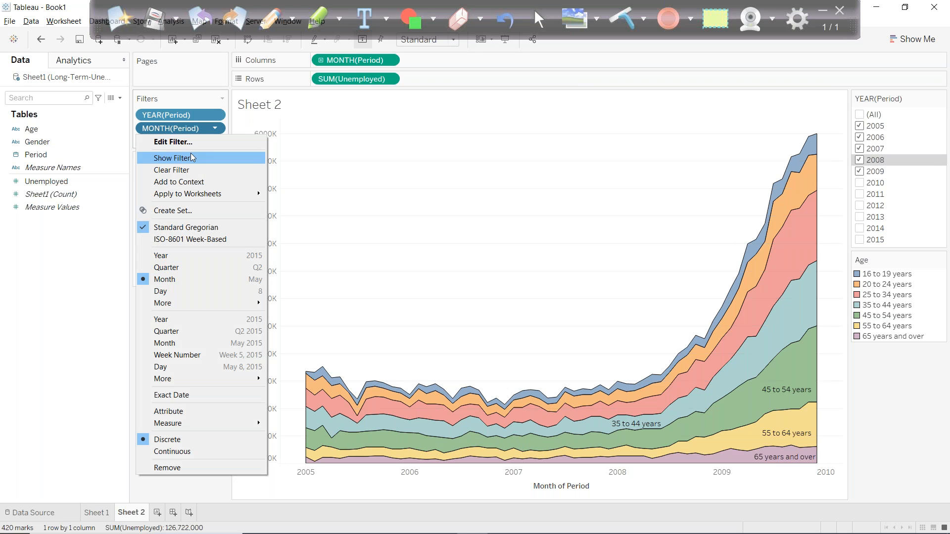
left_click(198, 158)
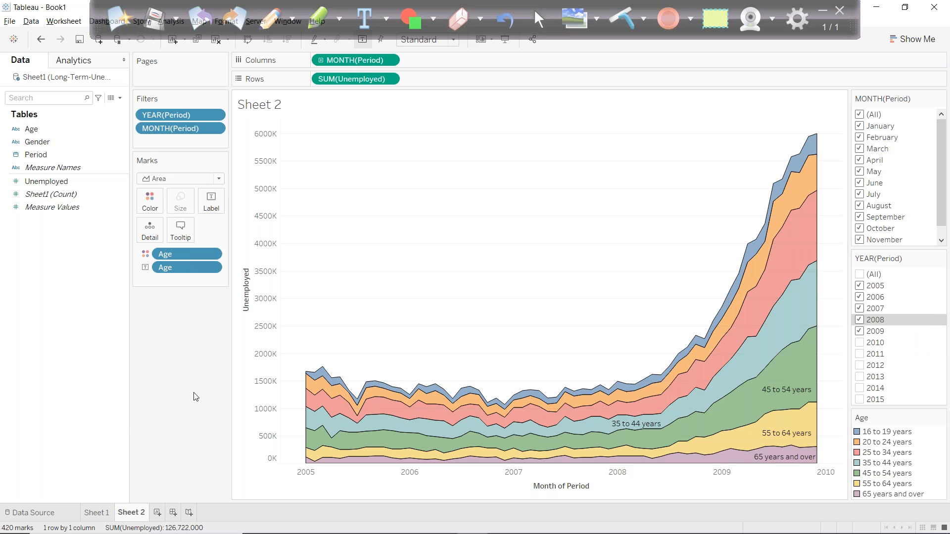
Move the year and month filter cards below the Marks card and limit the months to January and February
left_click_drag(897, 273, 188, 311)
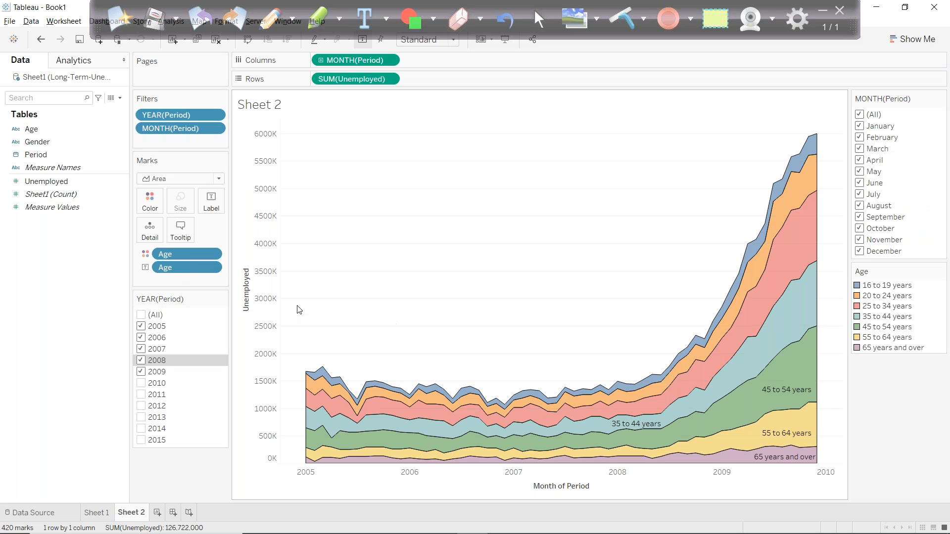
left_click_drag(426, 395, 161, 470)
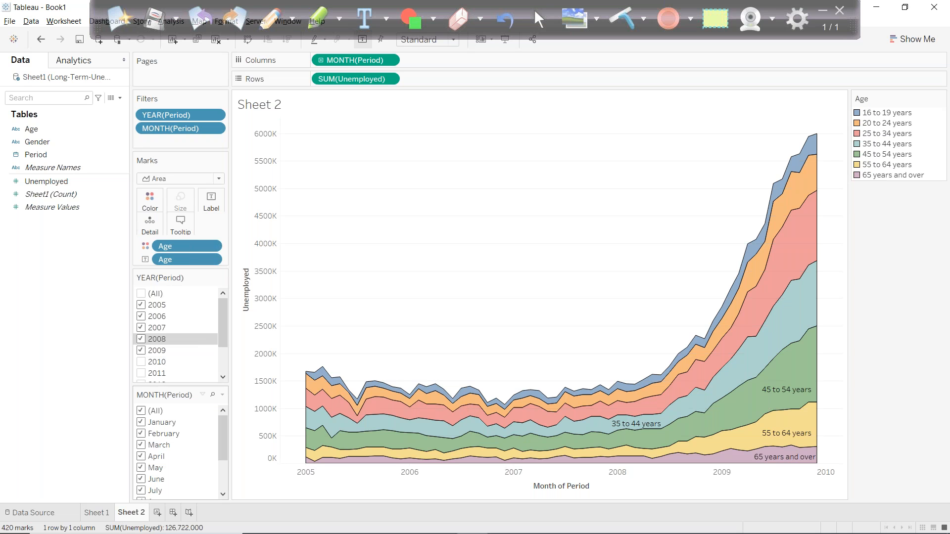
left_click(142, 412)
left_click(142, 424)
left_click(142, 434)
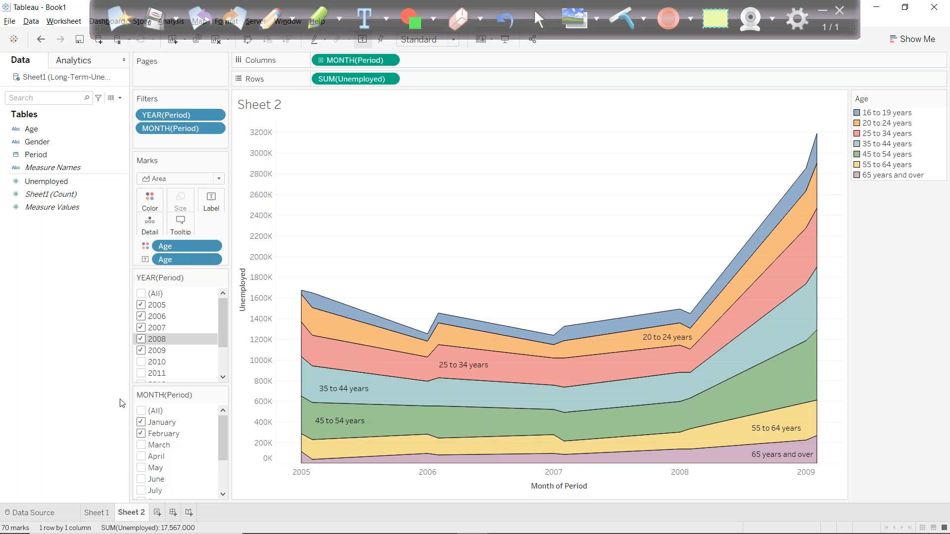
Replace the year and month filters with a Month / Year filter on Period including all values, and show its checklist
left_click_drag(181, 131, 28, 271)
left_click_drag(36, 154, 185, 115)
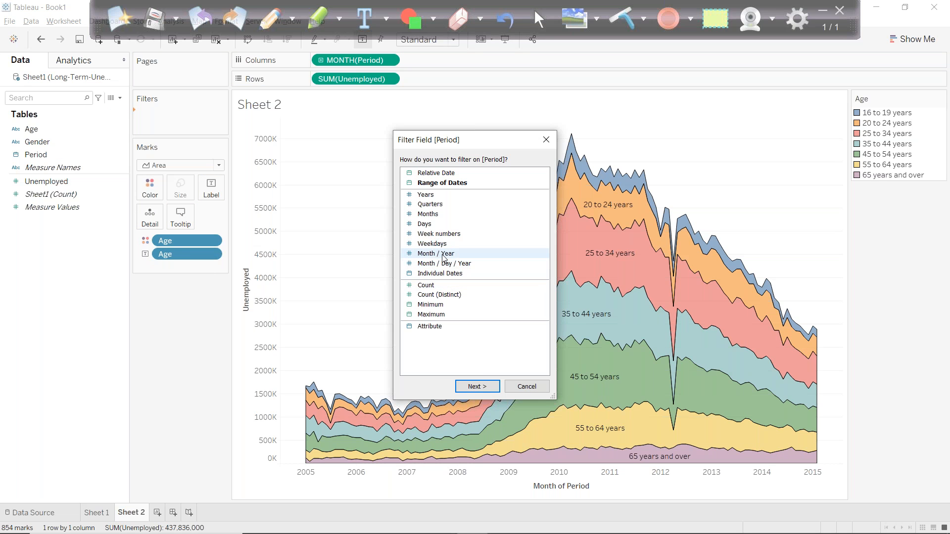
double_click(444, 254)
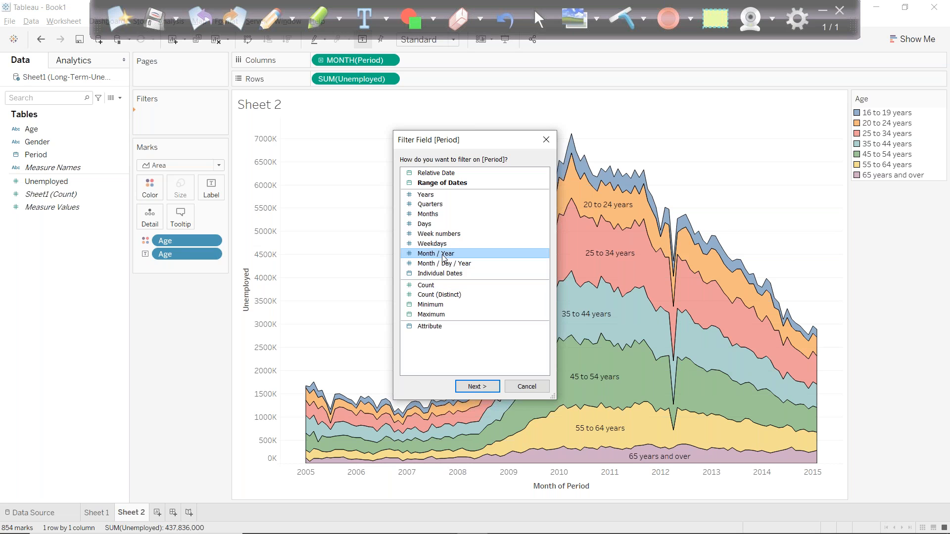
left_click(389, 304)
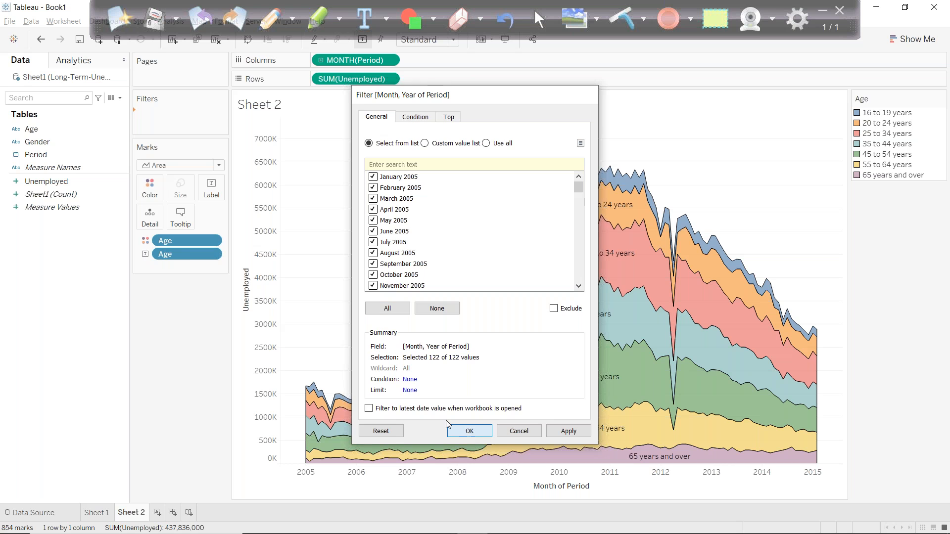
left_click(459, 430)
left_click(215, 115)
left_click(173, 144)
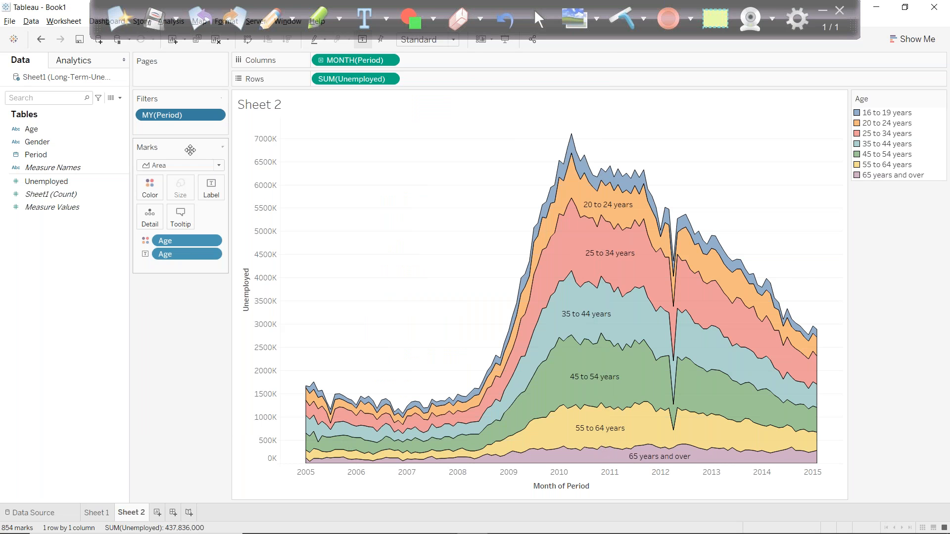
Limit the month/year filter to January 2005, January 2006 and January 2007, and remove the filter from the sheet after viewing the chart
left_click(860, 115)
left_click(864, 126)
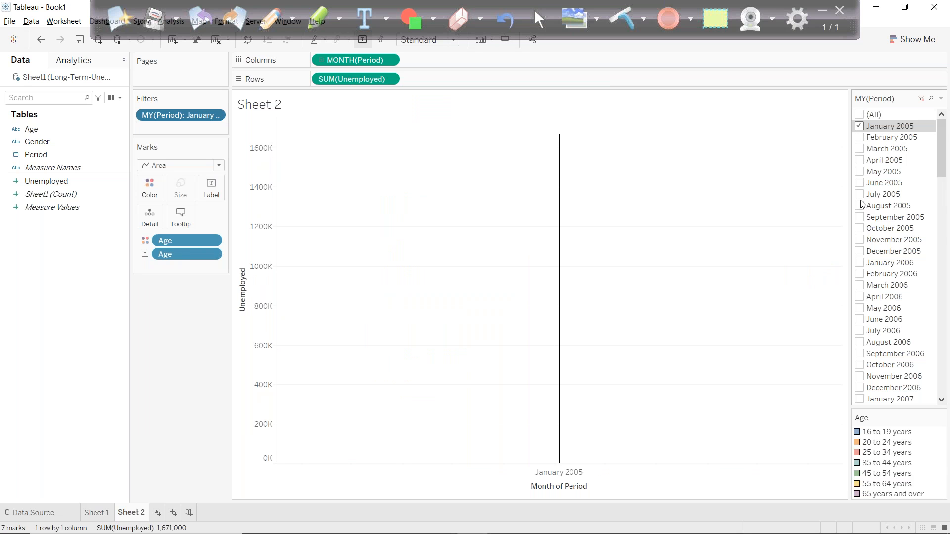
left_click(860, 263)
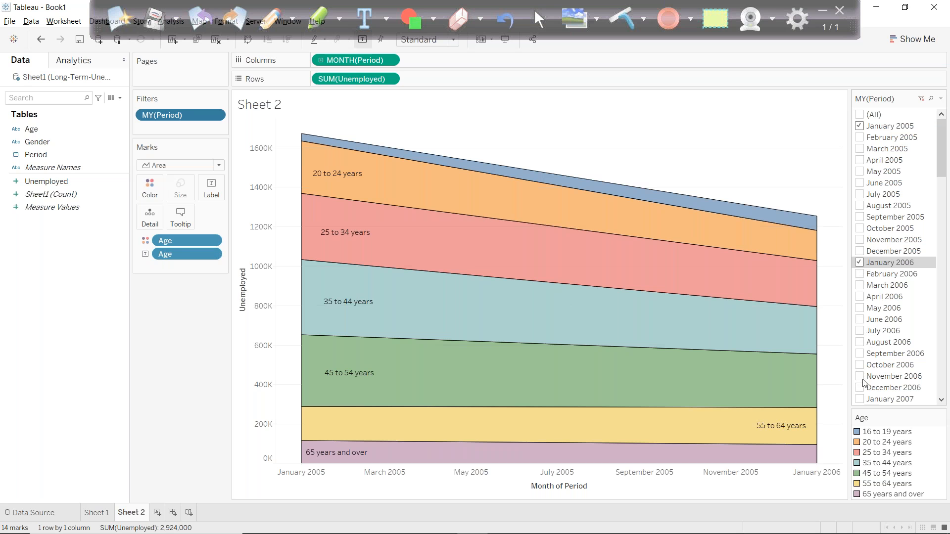
left_click(861, 400)
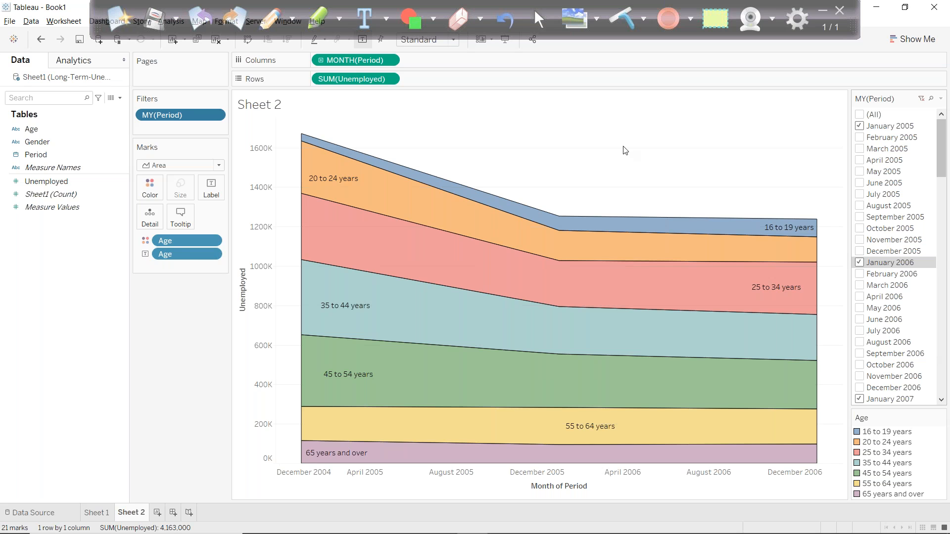
left_click_drag(184, 118, 180, 326)
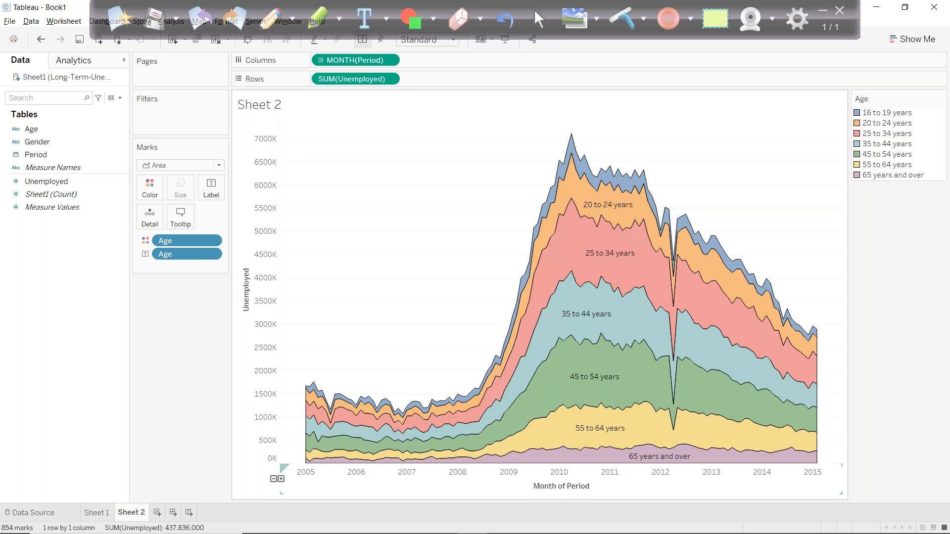
Switch to the Long-Term-Unemployment-Statistics workbook in Excel and turn on column filters for the header row
left_click(442, 526)
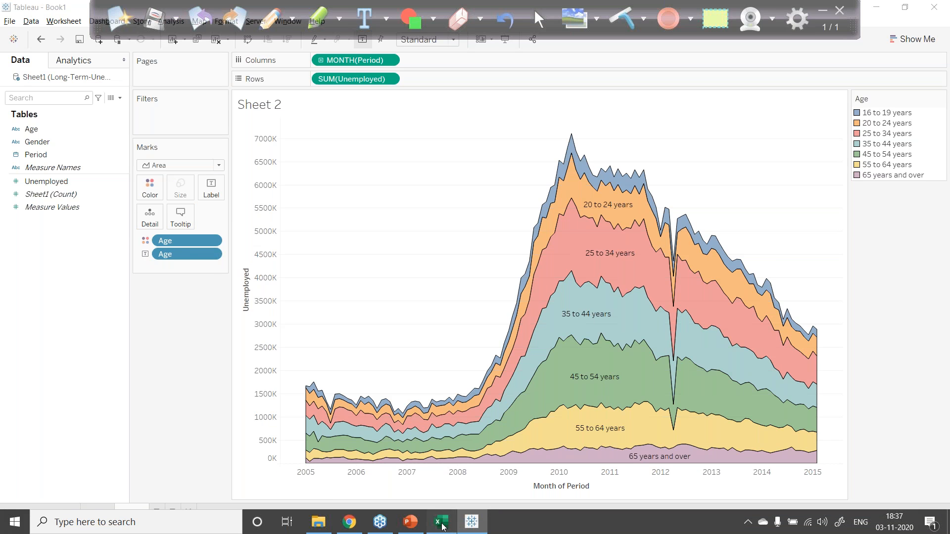
left_click(292, 121)
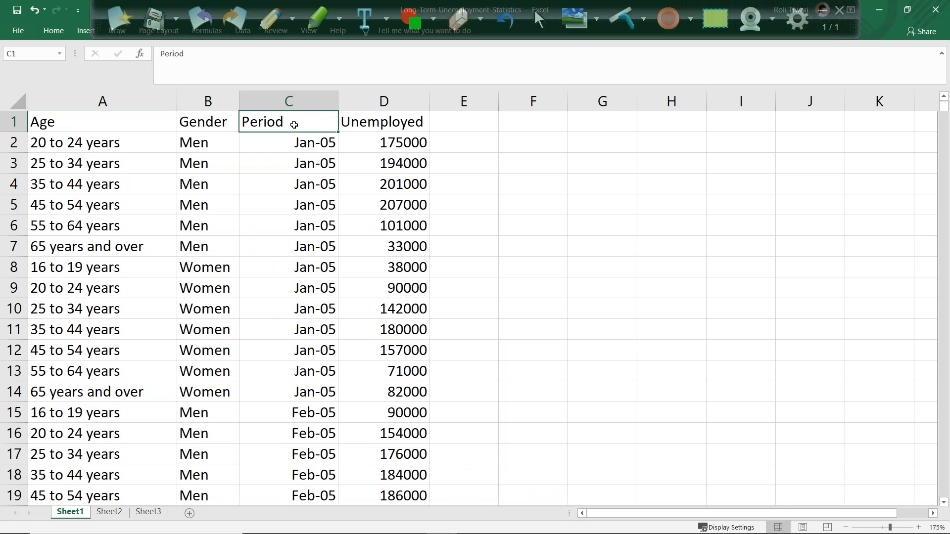
left_click(823, 10)
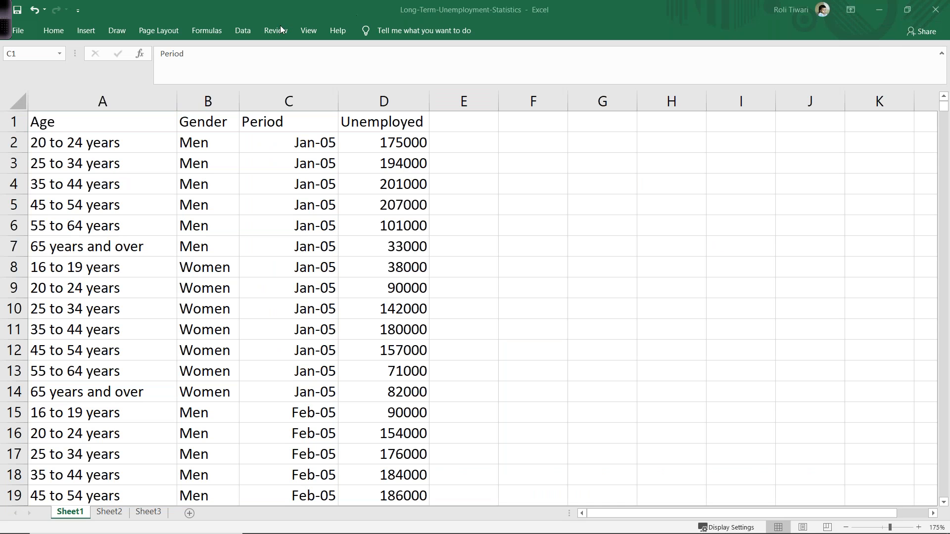
left_click(244, 30)
left_click(403, 63)
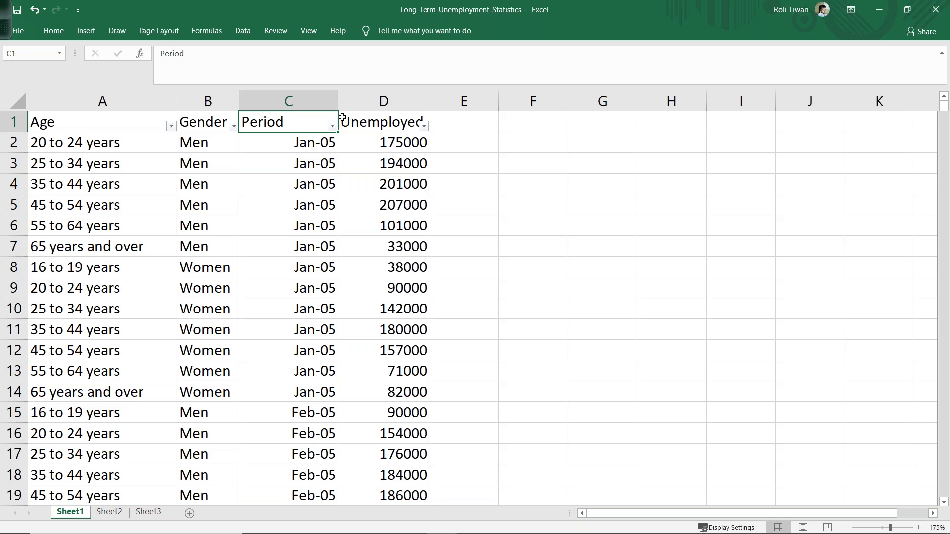
Examine which months the Period column's filter list offers under 2015 and 2014, and close the list
left_click(332, 126)
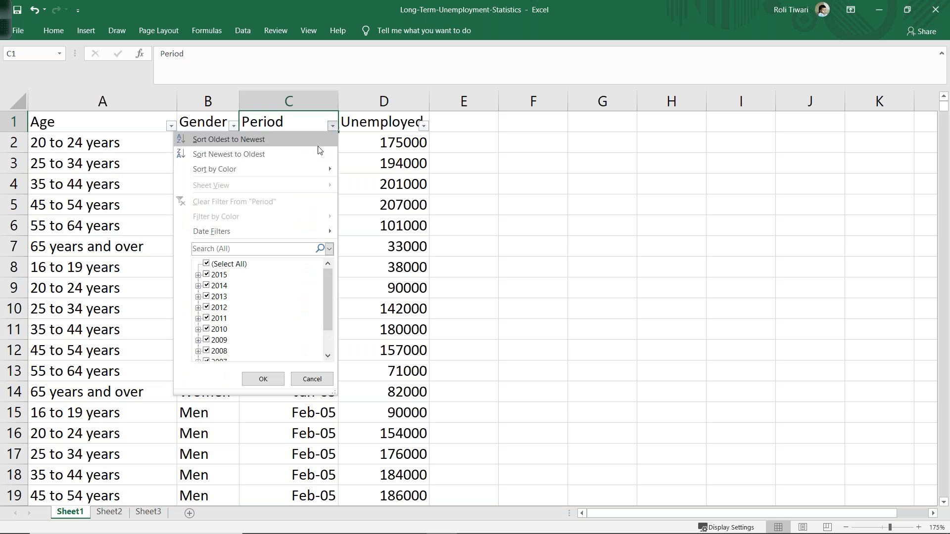
left_click(198, 275)
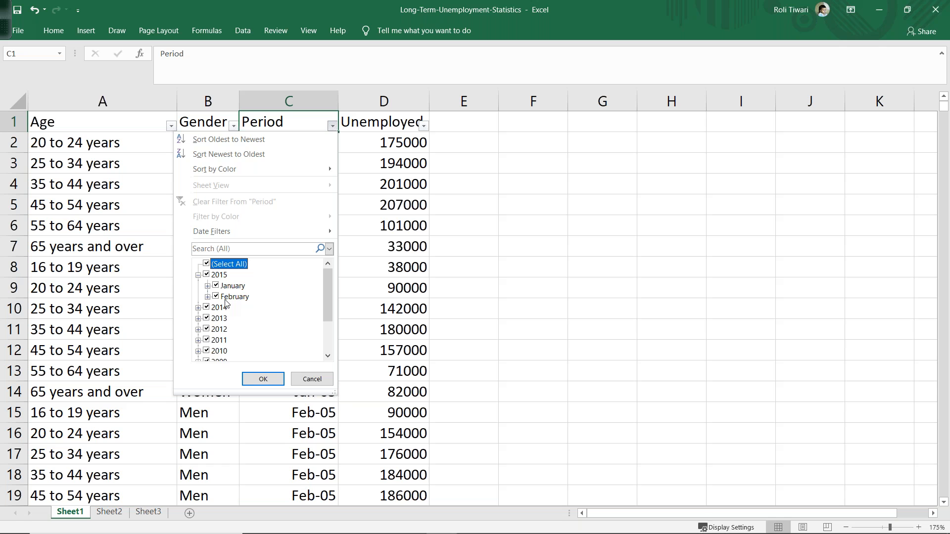
mouse_move(469, 533)
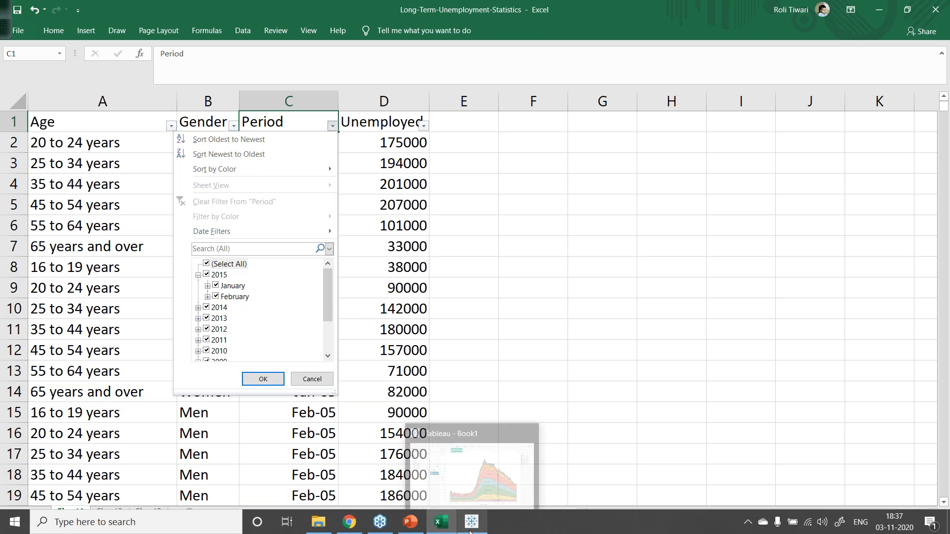
left_click(198, 307)
scroll(234, 317, "down", 4)
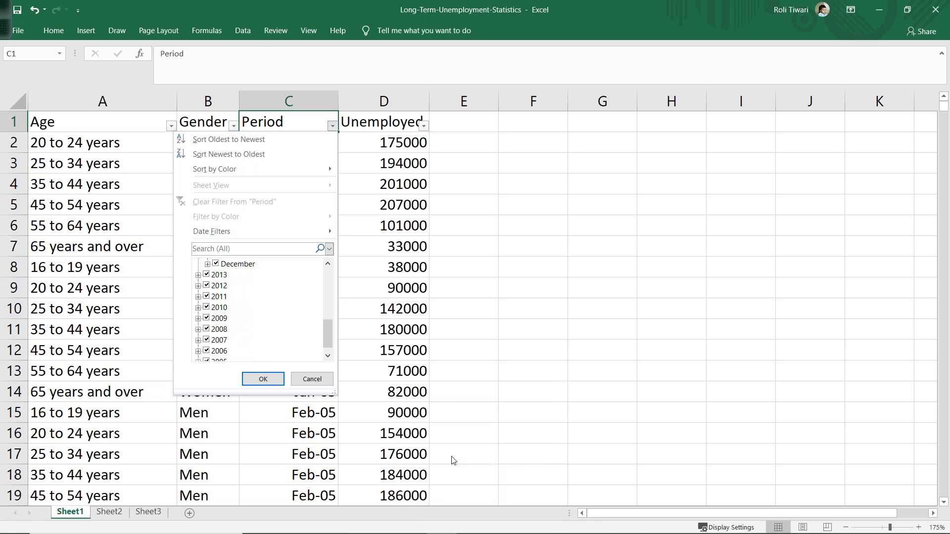
left_click(483, 512)
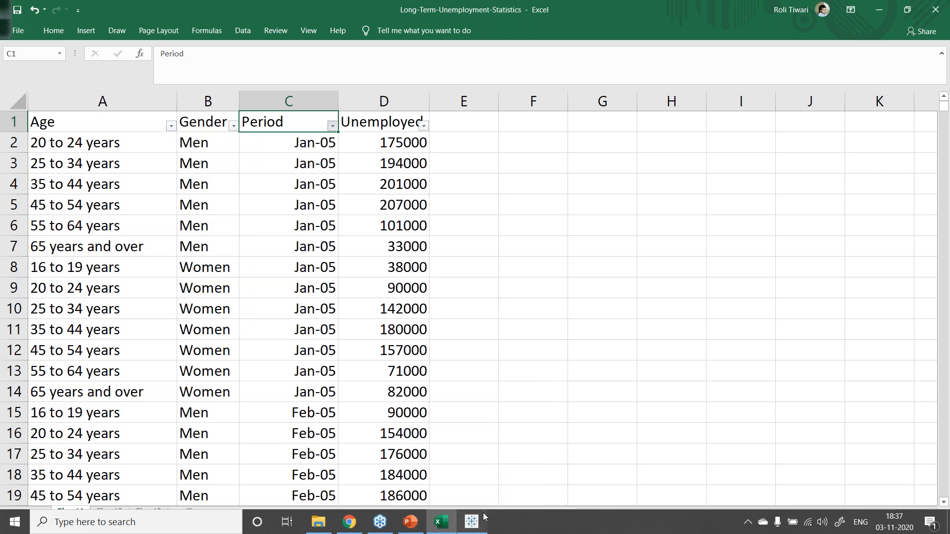
Switch back to Tableau and add a Years filter on Period that includes all years
left_click_drag(40, 155, 168, 114)
left_click(421, 196)
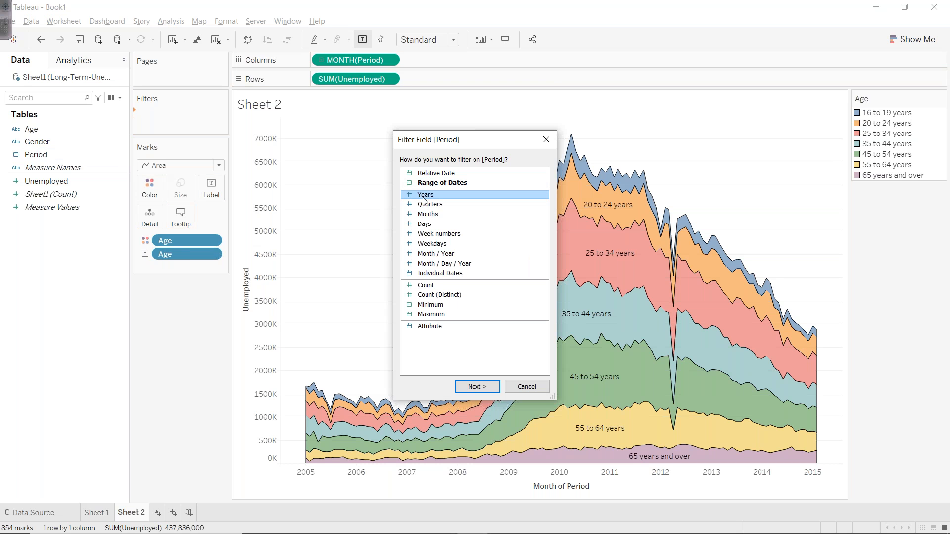
left_click(477, 386)
left_click(387, 308)
left_click(471, 431)
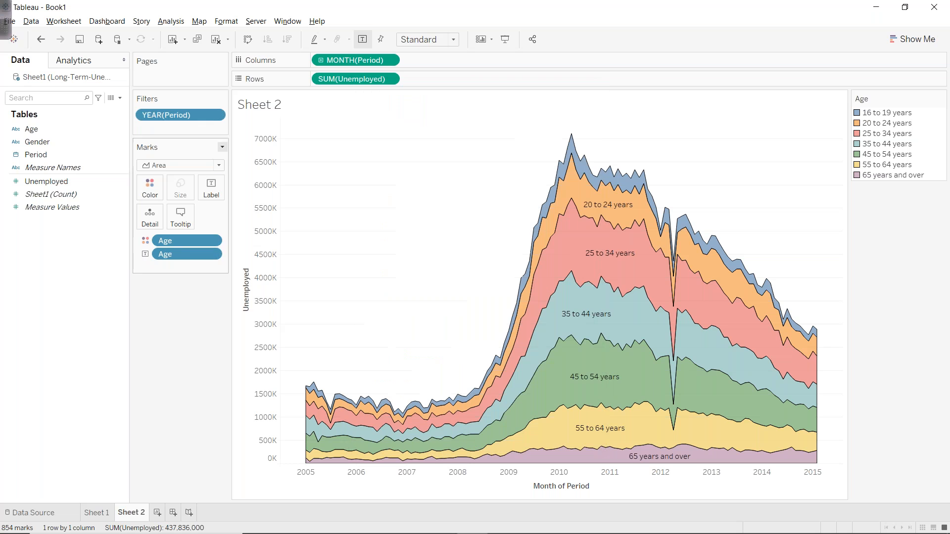
Add a second Period filter by Months with all months selected, and show its checklist
left_click_drag(72, 155, 176, 140)
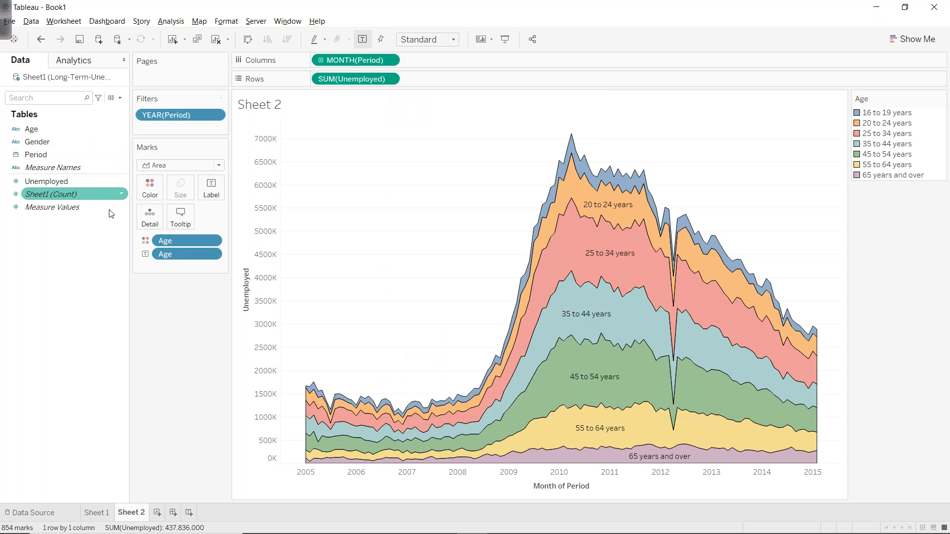
left_click_drag(60, 154, 164, 127)
left_click(431, 216)
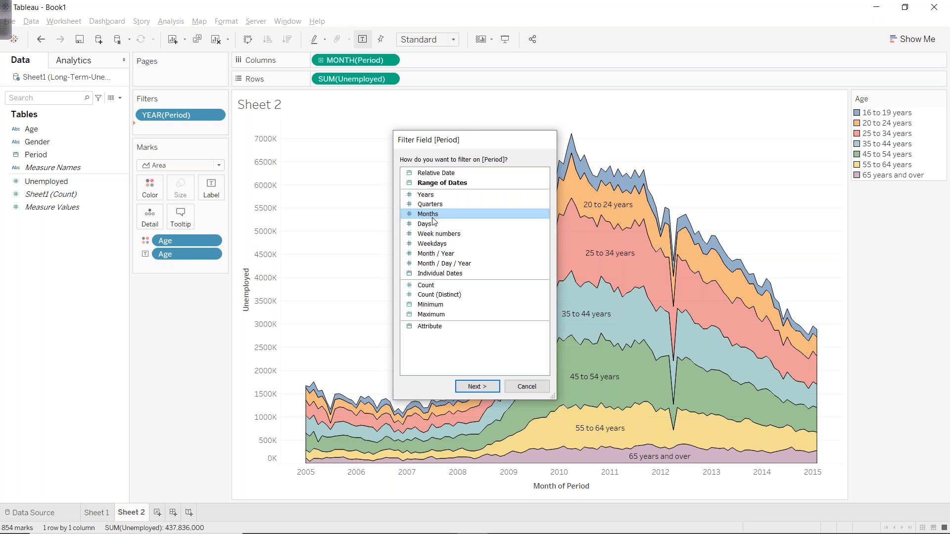
double_click(432, 218)
left_click(387, 309)
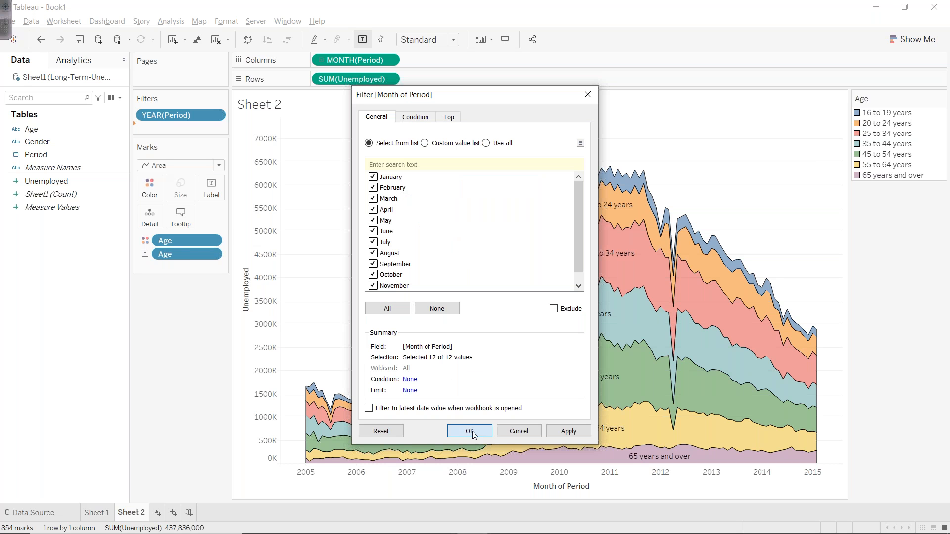
left_click(470, 431)
left_click(219, 128)
left_click(200, 154)
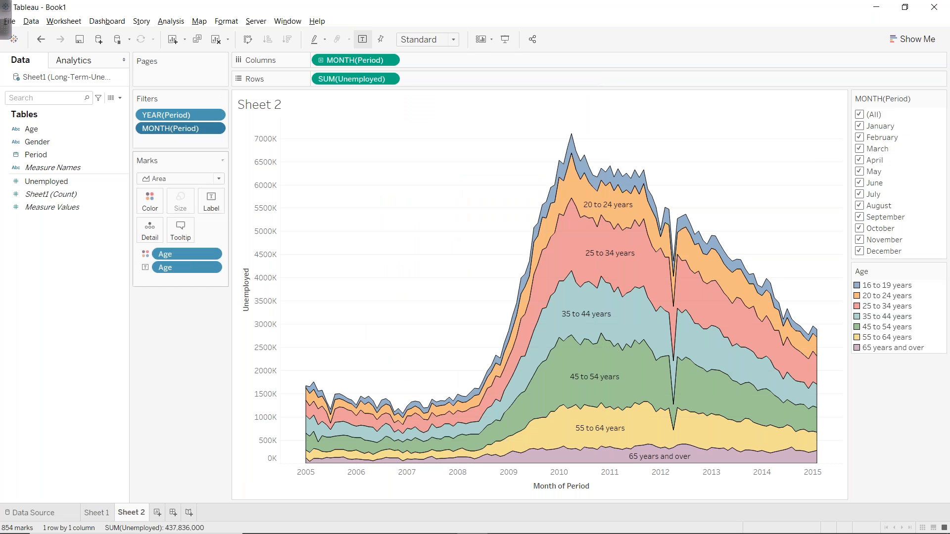
Show the YEAR(Period) filter checklist and limit it to 2015
left_click(215, 115)
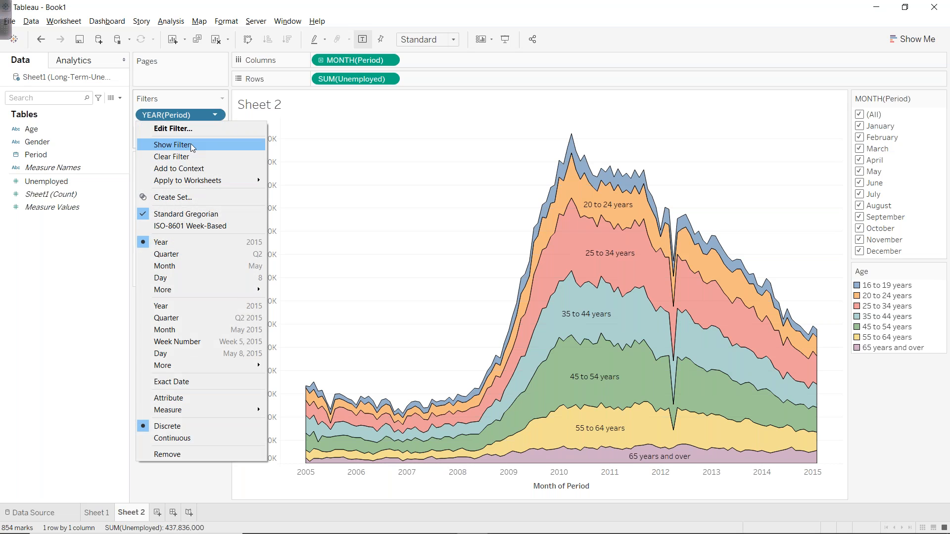
left_click(189, 145)
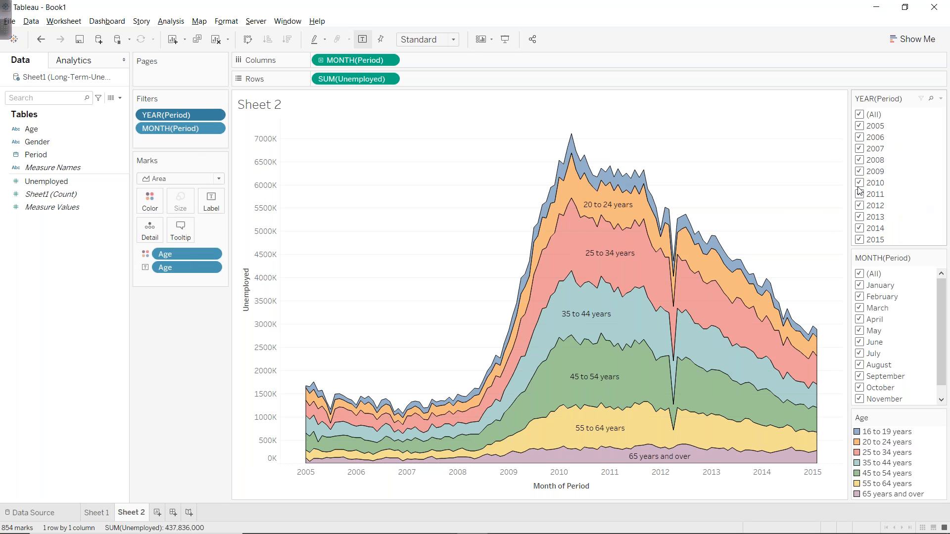
left_click(859, 114)
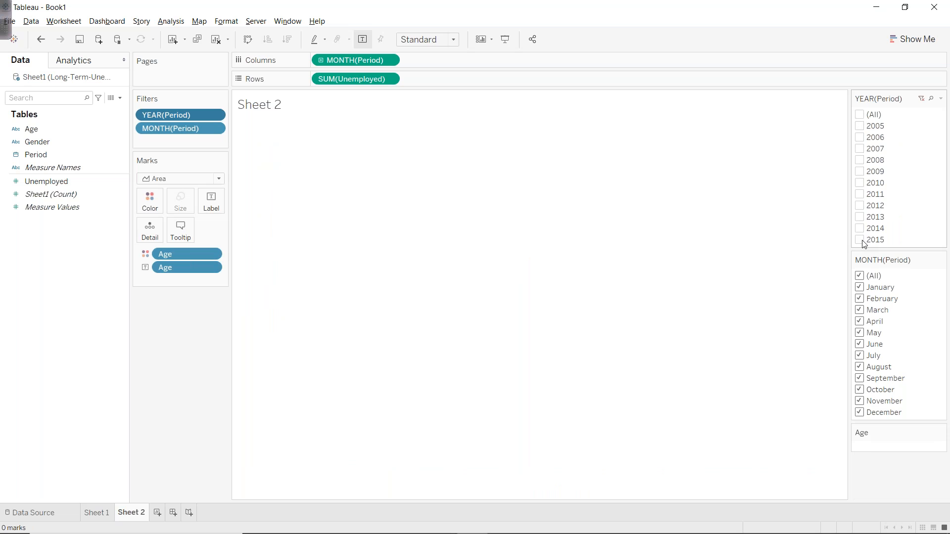
left_click(862, 241)
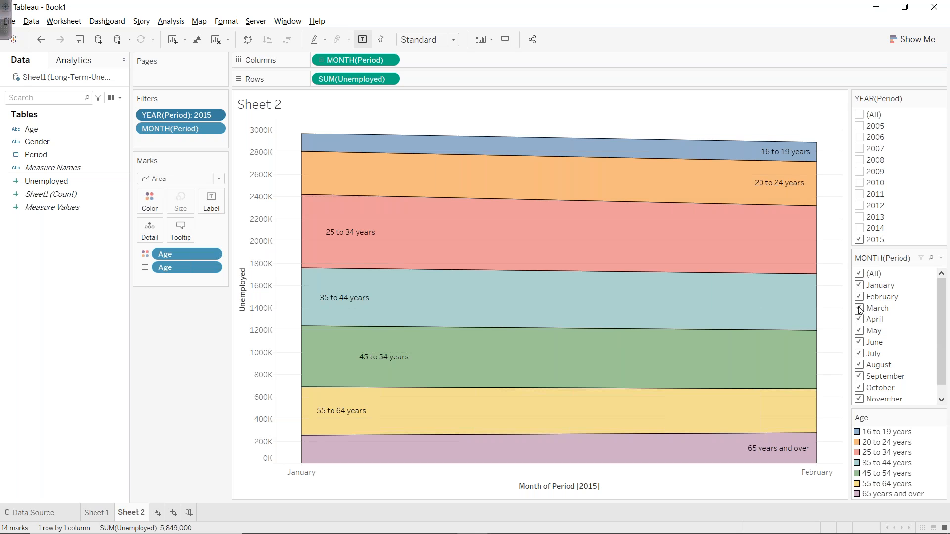
Clear all values of the MONTH(Period) filter and select March through December
left_click(862, 275)
left_click(861, 311)
left_click(860, 322)
left_click(864, 334)
left_click(863, 345)
left_click(864, 356)
left_click(865, 367)
left_click(862, 397)
left_click(861, 383)
left_click(862, 389)
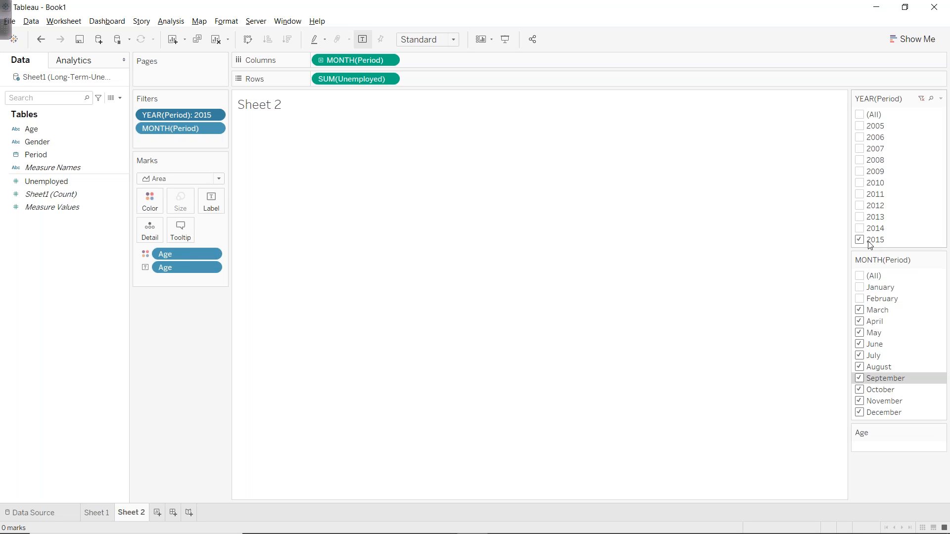
Try adding 2014 and 2013 in turn to the year filter, and restore the selection to 2015 only
left_click(861, 229)
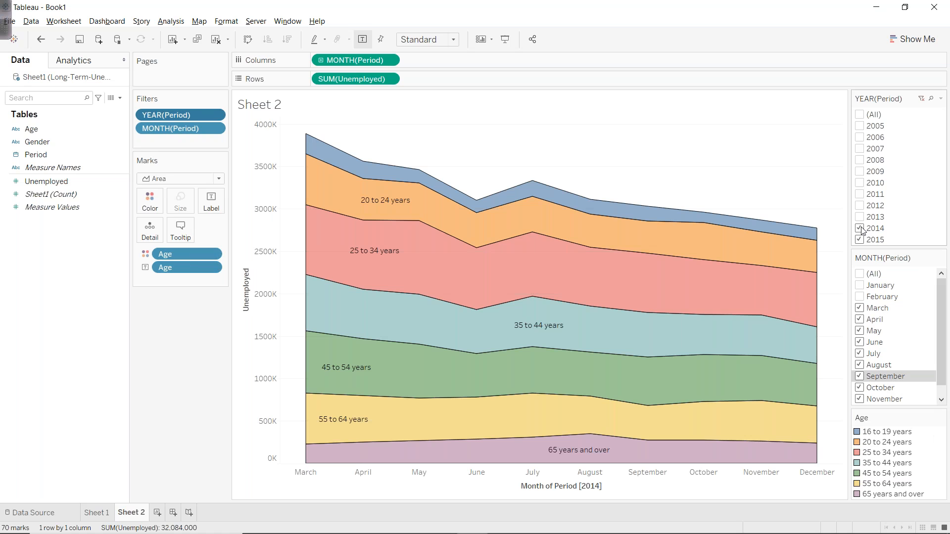
left_click(861, 229)
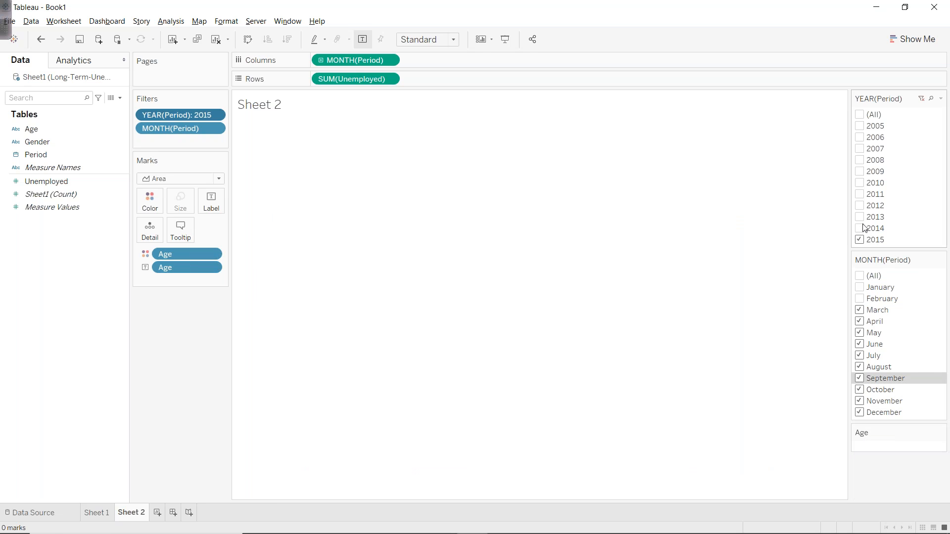
left_click(861, 219)
left_click(861, 218)
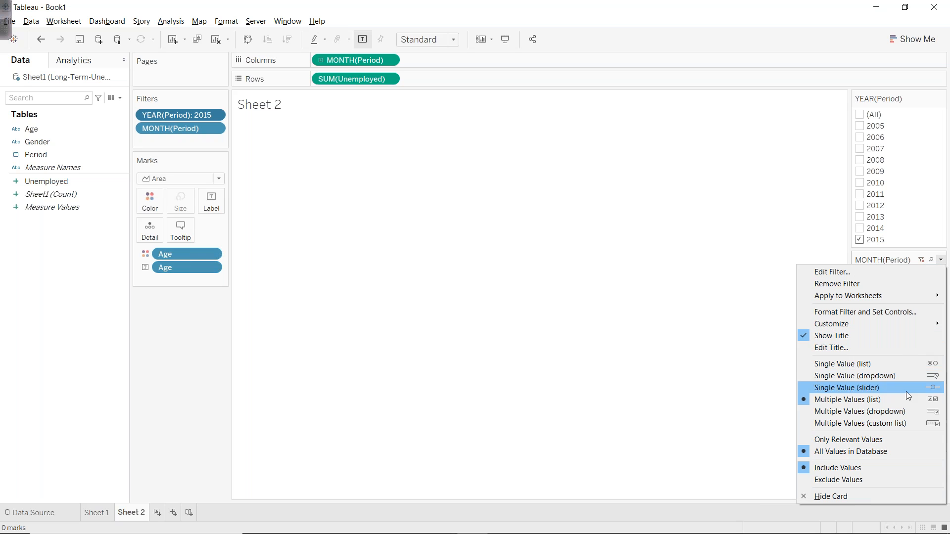
Set the MONTH(Period) filter to list only relevant values, and select January and February
left_click(872, 445)
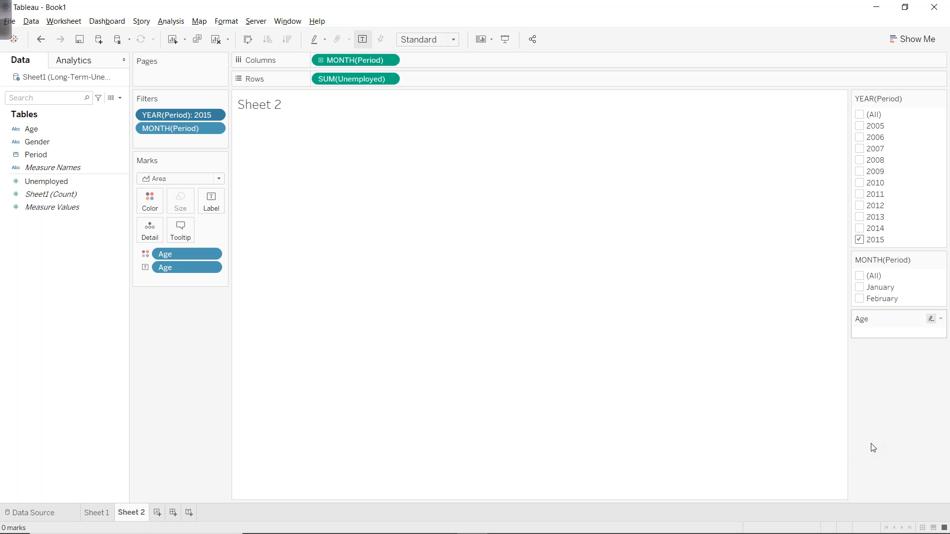
left_click(859, 288)
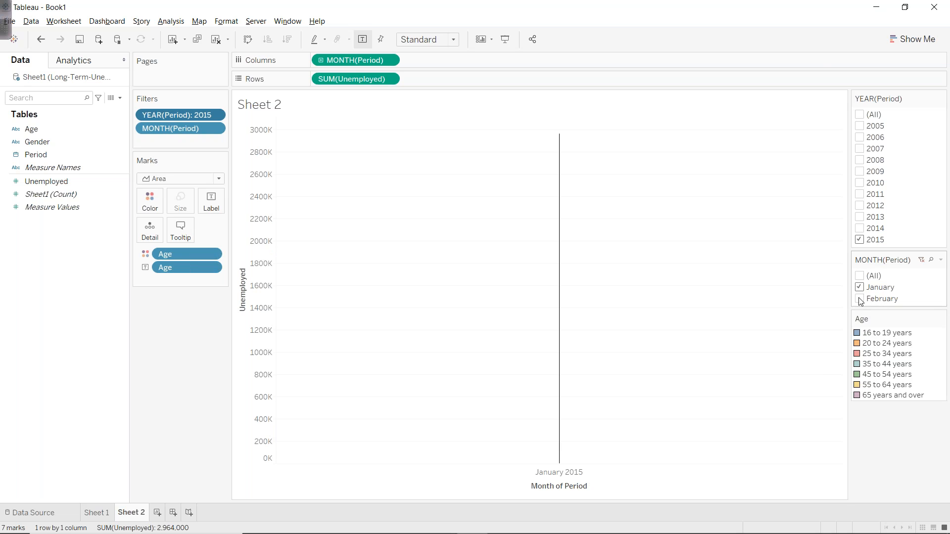
left_click(859, 300)
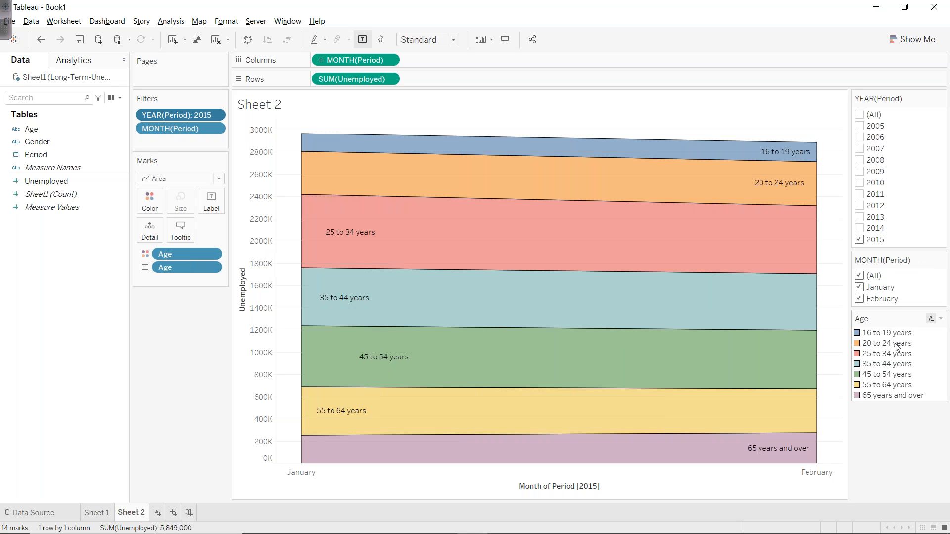
Switch the year filter to 2014 and back to 2015 to compare which months are offered
left_click(860, 241)
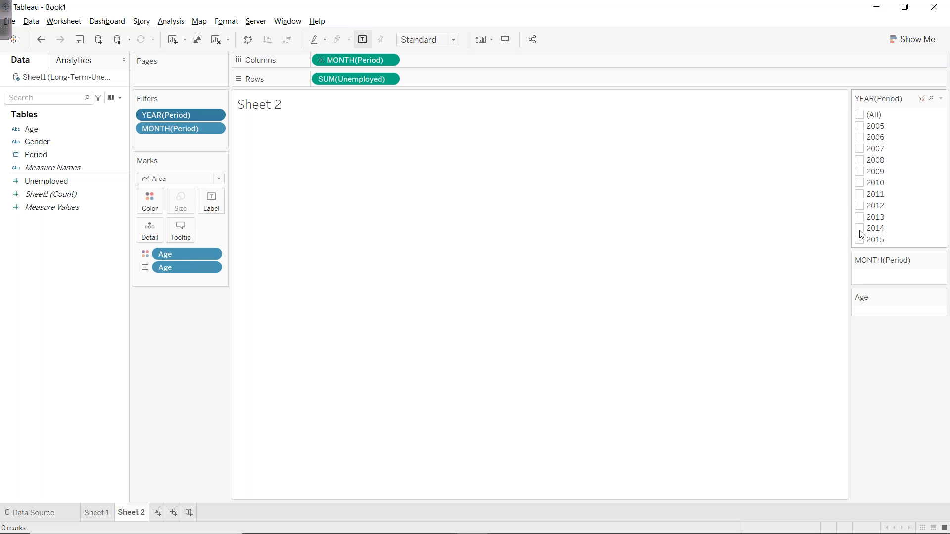
left_click(860, 229)
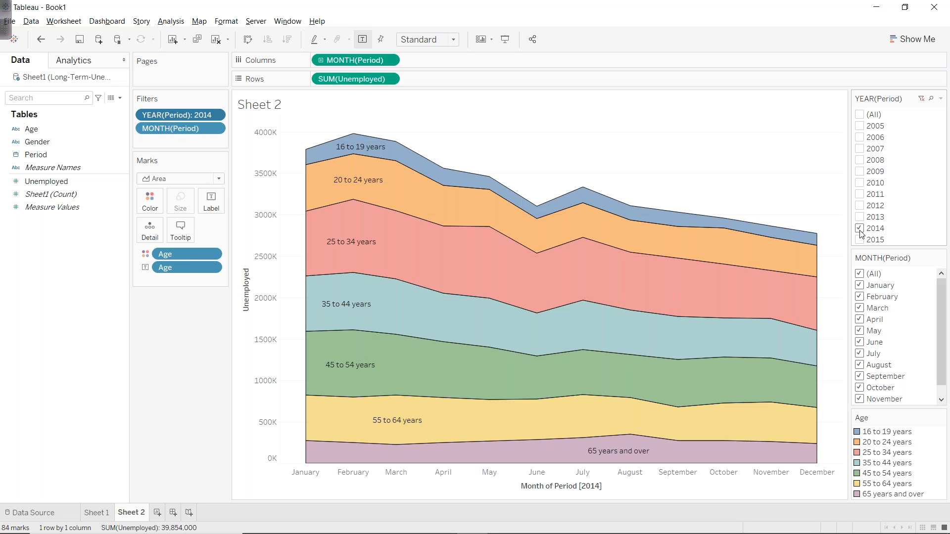
left_click(860, 229)
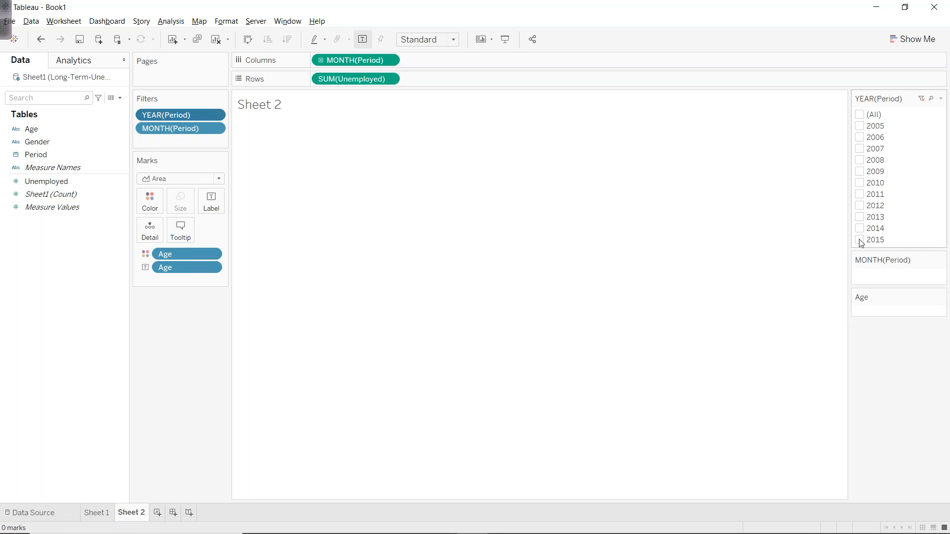
left_click(860, 240)
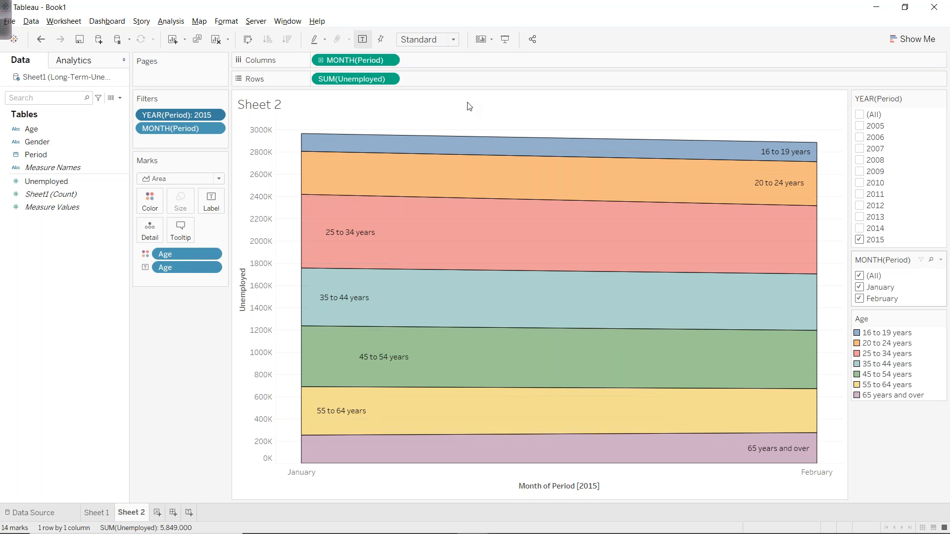
Handwrite a red note above the chart with the screen-annotation pen
left_click(270, 19)
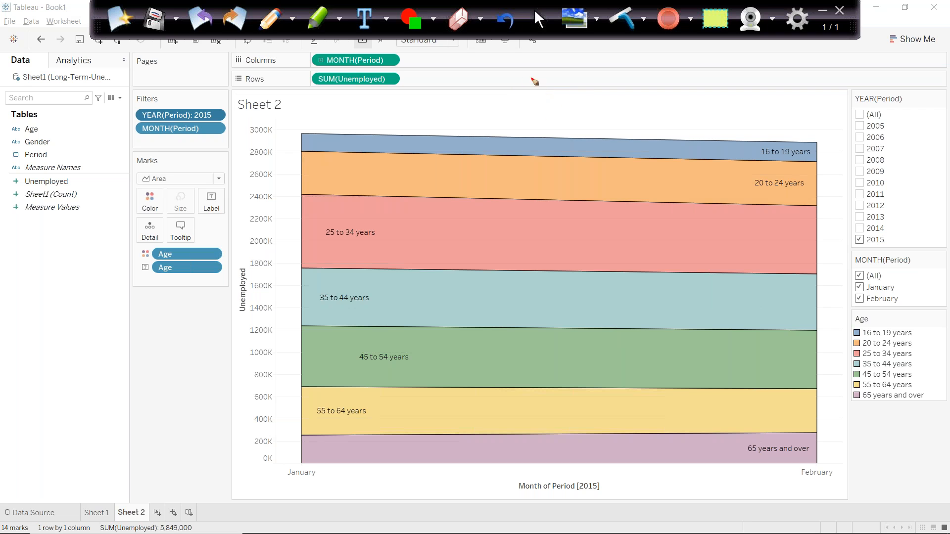
mouse_move(515, 71)
left_mouse_down()
mouse_move(505, 106)
mouse_move(551, 76)
left_mouse_up()
mouse_move(510, 93)
left_mouse_down()
mouse_move(535, 89)
mouse_move(586, 118)
left_mouse_up()
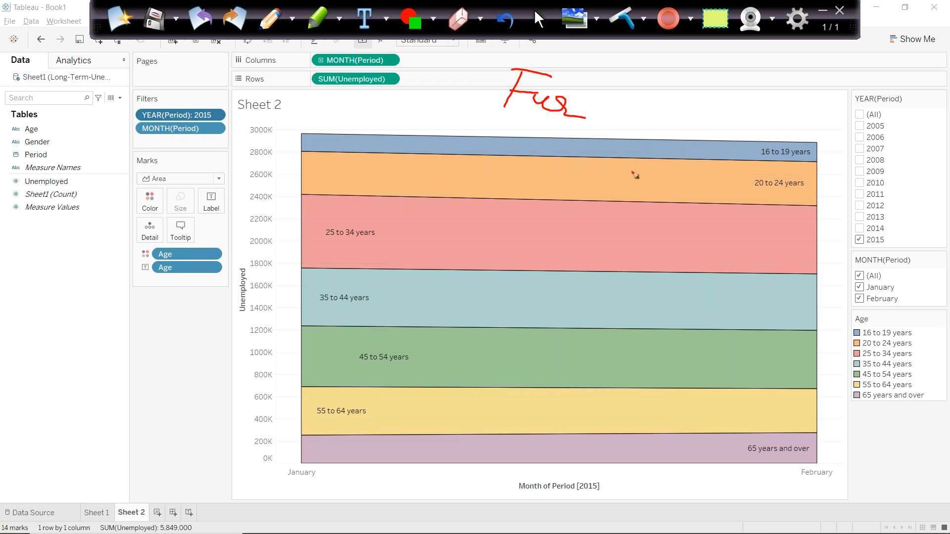
Handwrite "Chair" and "Tables" with four short dashes under them, below the "Fur" annotation on the chart
left_click_drag(582, 150, 614, 172)
left_click_drag(624, 168, 654, 168)
mouse_move(570, 210)
left_mouse_down()
mouse_move(564, 231)
mouse_move(587, 207)
left_mouse_up()
left_click_drag(567, 222, 647, 255)
mouse_move(579, 277)
left_mouse_down()
mouse_move(597, 276)
mouse_move(593, 295)
left_mouse_up()
left_click_drag(579, 307, 591, 310)
left_click_drag(584, 318, 592, 319)
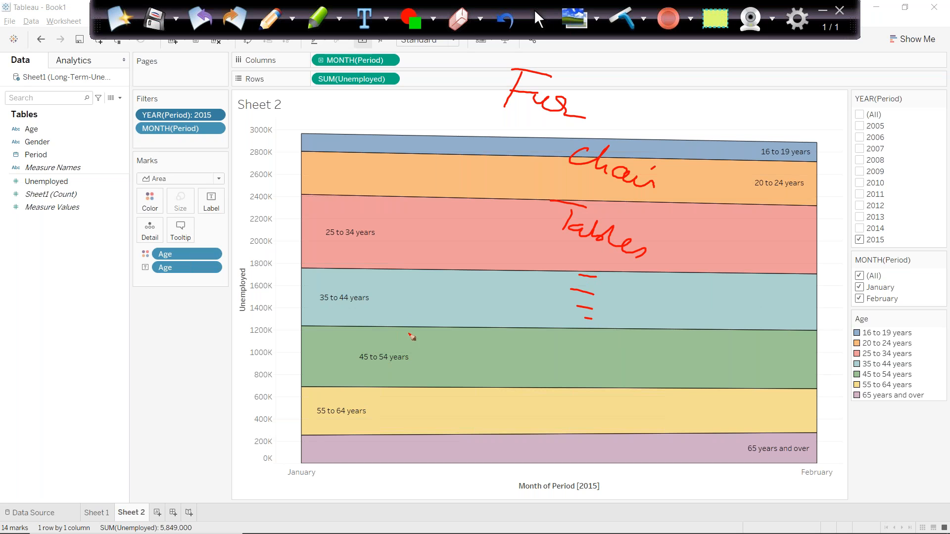
Handwrite "Tech" on the chart as a second category, with "Tv", "Fr" and "Com" listed beneath it
left_click_drag(427, 319, 366, 312)
mouse_move(401, 323)
left_mouse_down()
mouse_move(391, 350)
mouse_move(428, 346)
mouse_move(421, 355)
left_mouse_up()
left_click_drag(428, 335, 442, 364)
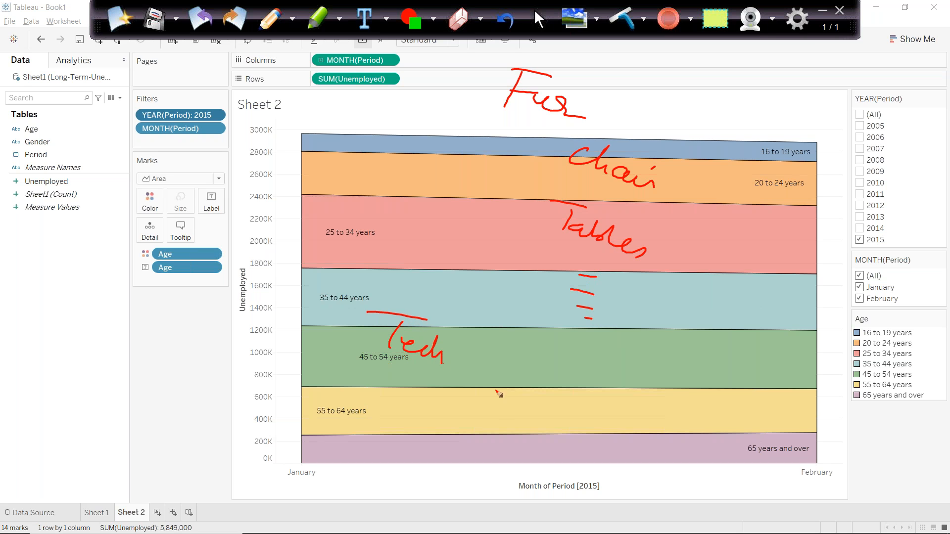
left_click_drag(496, 387, 495, 414)
left_click_drag(488, 383, 543, 399)
mouse_move(484, 432)
left_mouse_down()
mouse_move(475, 460)
mouse_move(505, 435)
left_mouse_up()
left_click_drag(506, 443, 519, 463)
left_click_drag(459, 483, 465, 499)
mouse_move(484, 488)
left_mouse_down()
mouse_move(474, 494)
mouse_move(487, 490)
left_mouse_up()
mouse_move(490, 501)
left_mouse_down()
mouse_move(505, 490)
mouse_move(512, 502)
left_mouse_up()
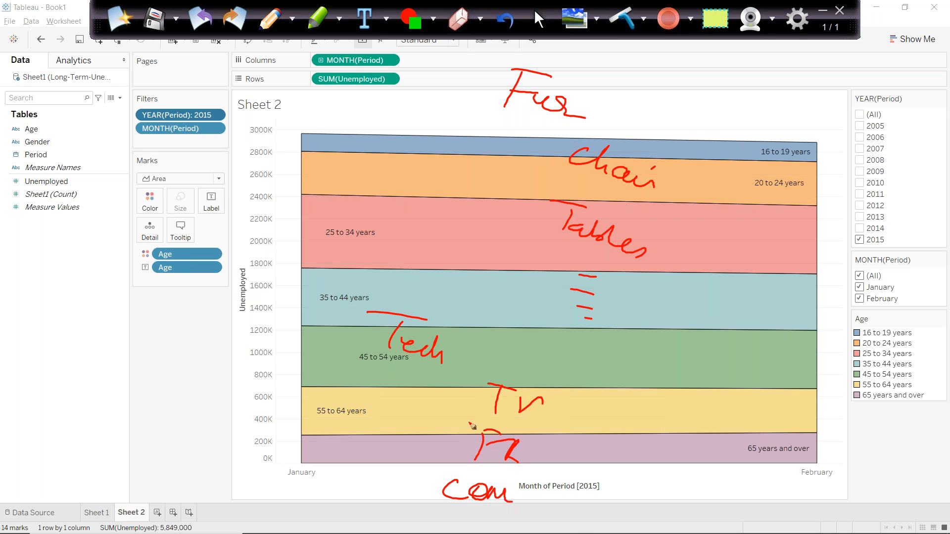
Circle the "Fur" heading, mark the entries below it, and enclose the Tech entries in braces
mouse_move(528, 58)
left_mouse_down()
mouse_move(634, 116)
mouse_move(538, 60)
left_mouse_up()
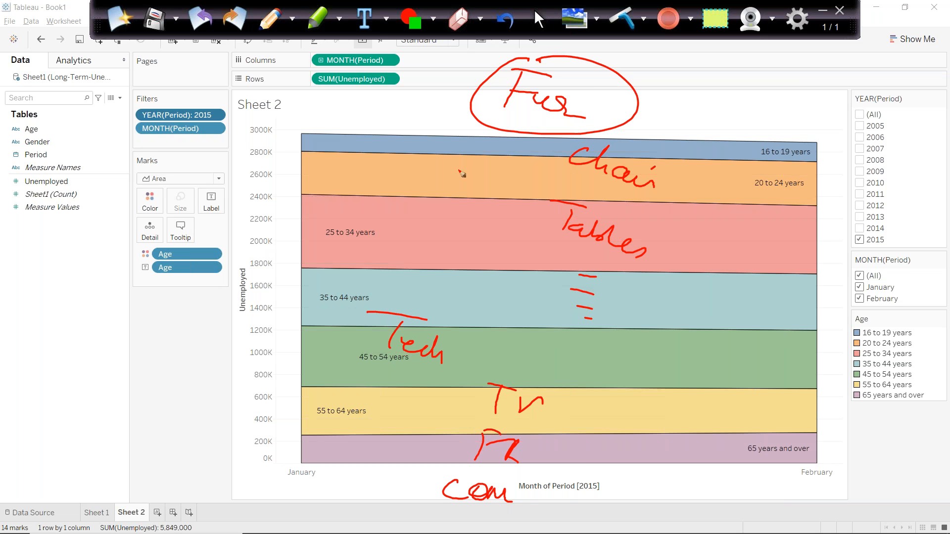
left_click_drag(546, 159, 579, 167)
left_click_drag(537, 208, 579, 220)
left_click_drag(530, 256, 587, 263)
mouse_move(477, 382)
left_mouse_down()
mouse_move(428, 482)
mouse_move(439, 493)
left_mouse_up()
mouse_move(576, 404)
left_mouse_down()
mouse_move(581, 436)
mouse_move(524, 518)
left_mouse_up()
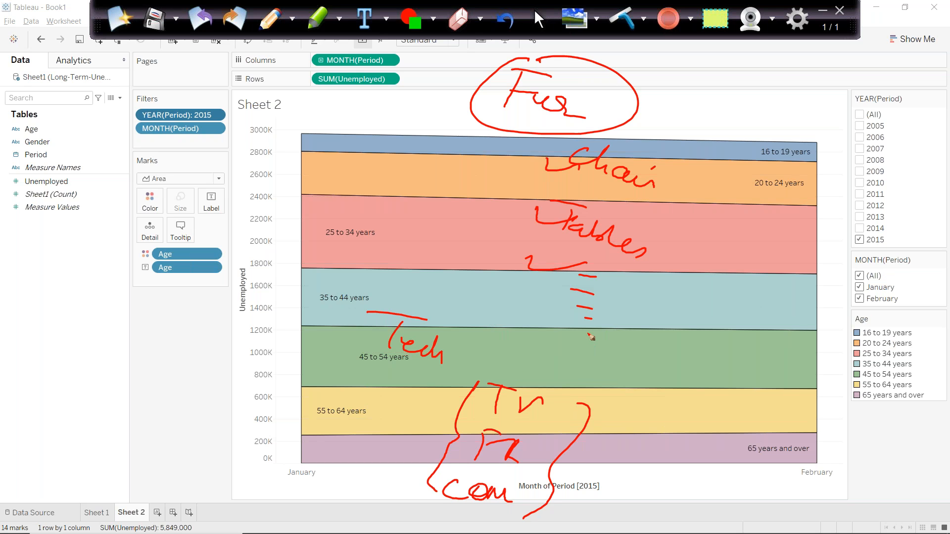
Mark the "Fur" heading and draw braces around both handwritten lists, finishing by clearing all annotations
mouse_move(446, 74)
left_mouse_down()
mouse_move(448, 93)
mouse_move(521, 85)
left_mouse_up()
mouse_move(700, 181)
left_mouse_down()
mouse_move(666, 330)
mouse_move(624, 338)
left_mouse_up()
mouse_move(574, 138)
left_mouse_down()
mouse_move(510, 210)
mouse_move(534, 270)
left_mouse_up()
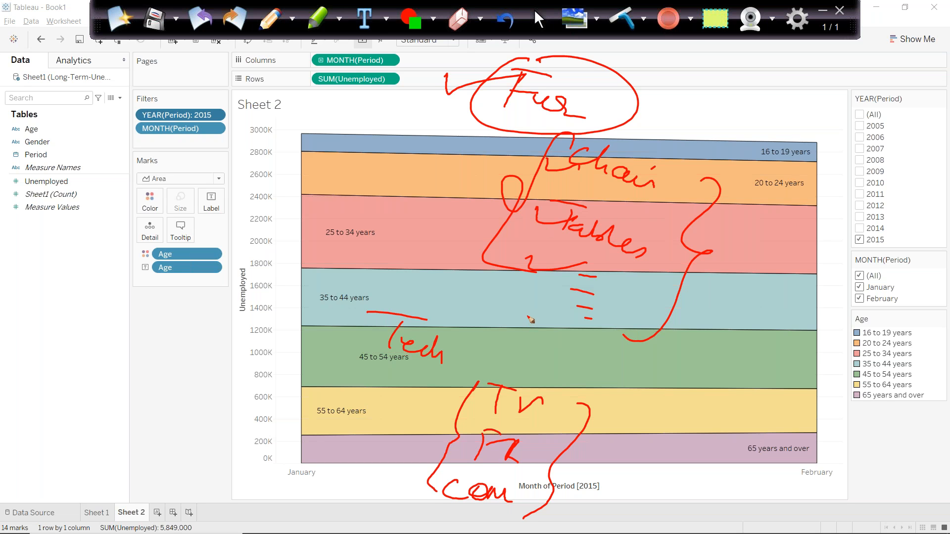
left_click_drag(469, 354, 433, 505)
left_click_drag(583, 394, 541, 529)
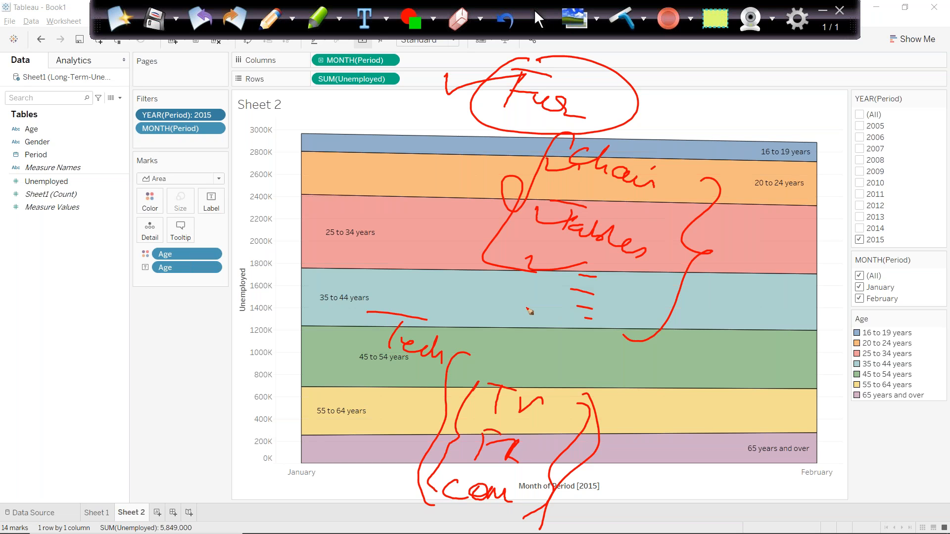
left_click(621, 23)
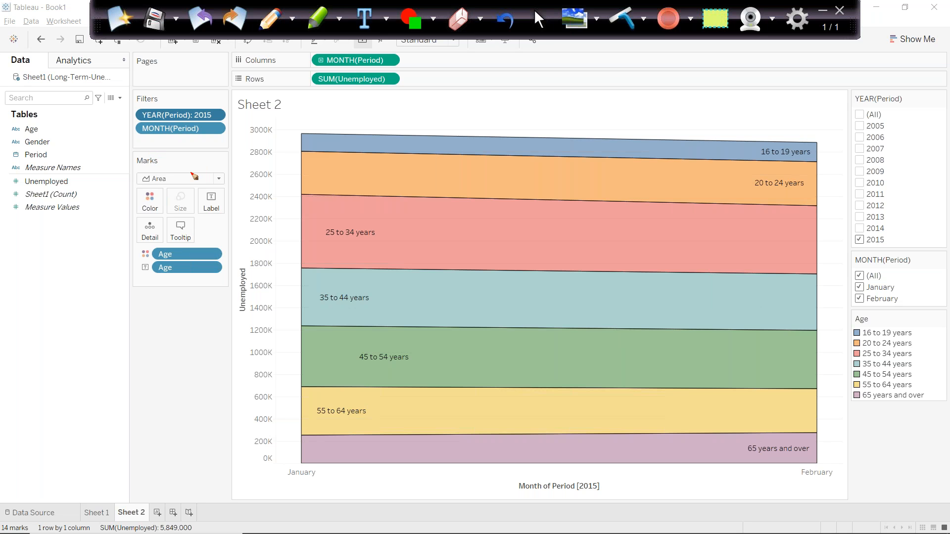
Remove the MONTH(Period) and YEAR(Period) filters from Sheet 2
left_click_drag(171, 128, 180, 312)
left_click_drag(174, 121, 152, 211)
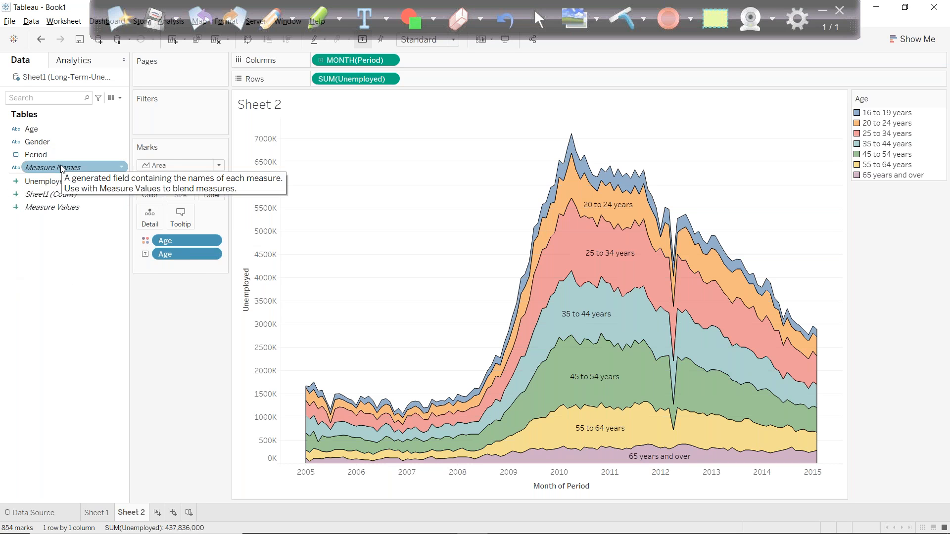
Start a filter on the Unemployed measure using All values
left_click(46, 181)
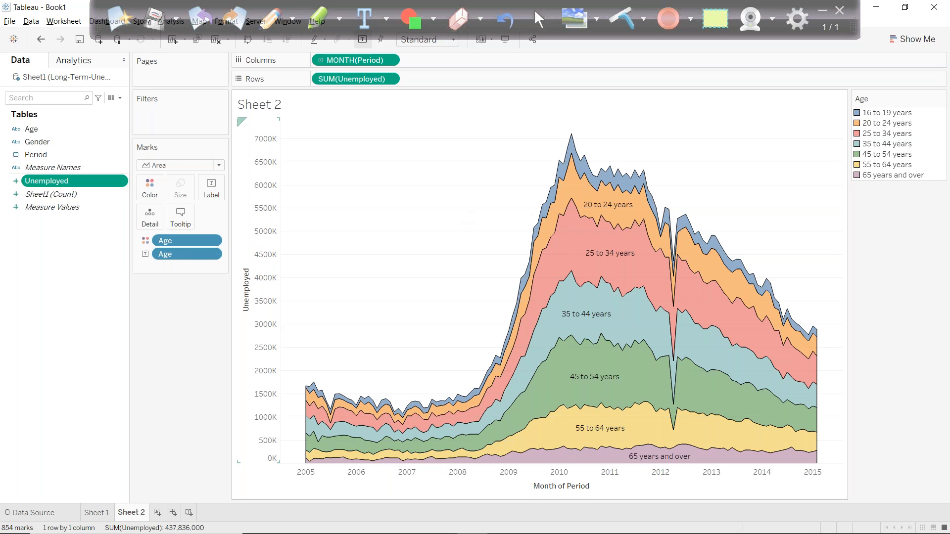
left_click_drag(56, 183, 163, 119)
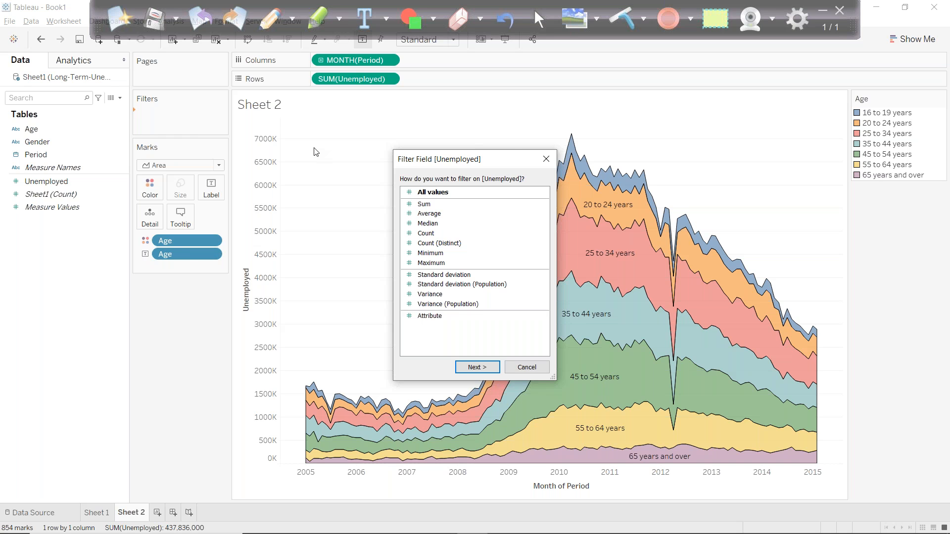
double_click(424, 193)
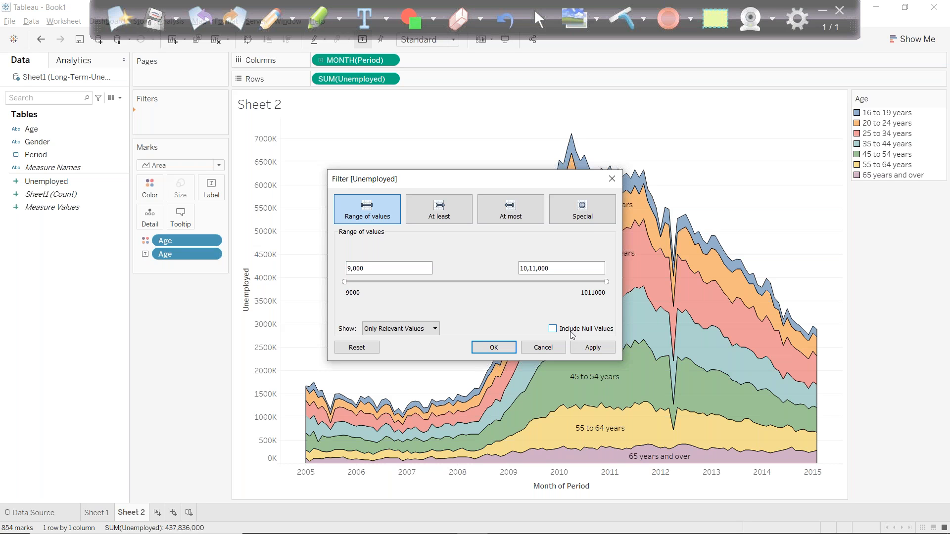
Switch to the Excel workbook, check the smallest and largest entries in the Unemployed filter list, and return to Tableau
mouse_move(701, 533)
left_click(439, 526)
left_click(424, 125)
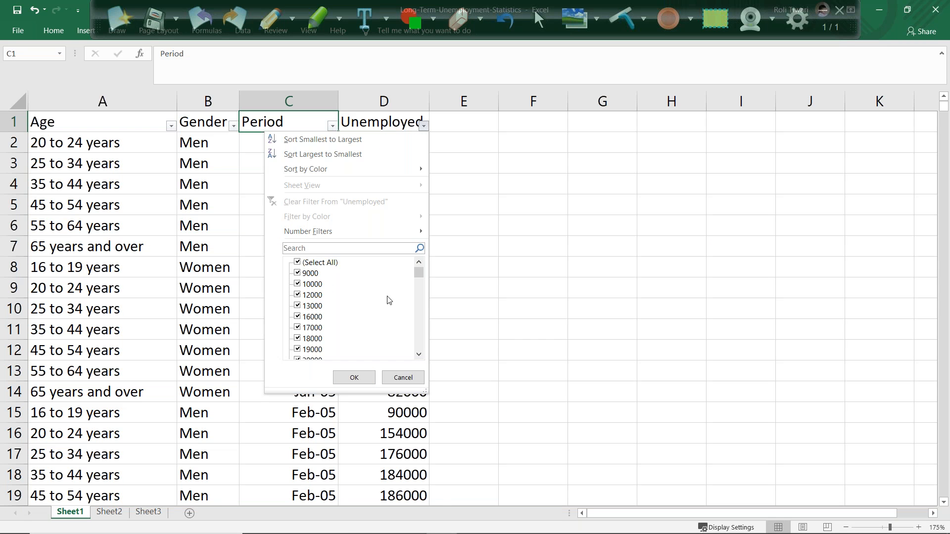
left_click_drag(417, 272, 339, 361)
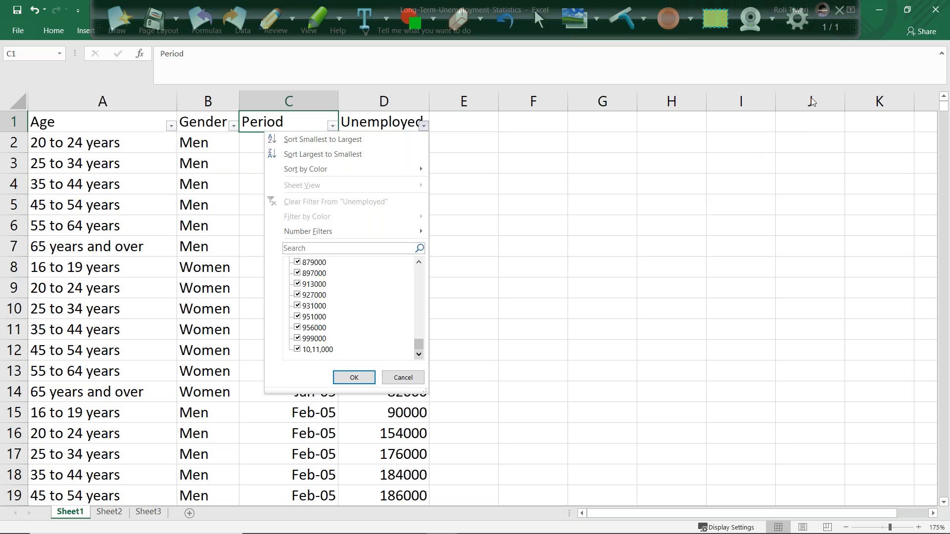
left_click(875, 9)
left_click(876, 11)
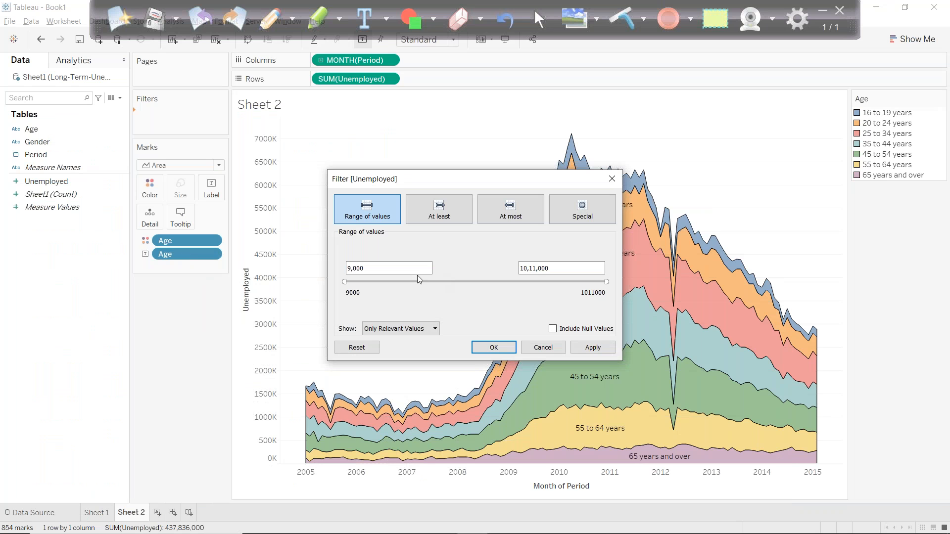
Try the Unemployed filter's At least condition with 80,022, At most with 6,02,137 and the Special options, and cancel the filter
left_click(439, 218)
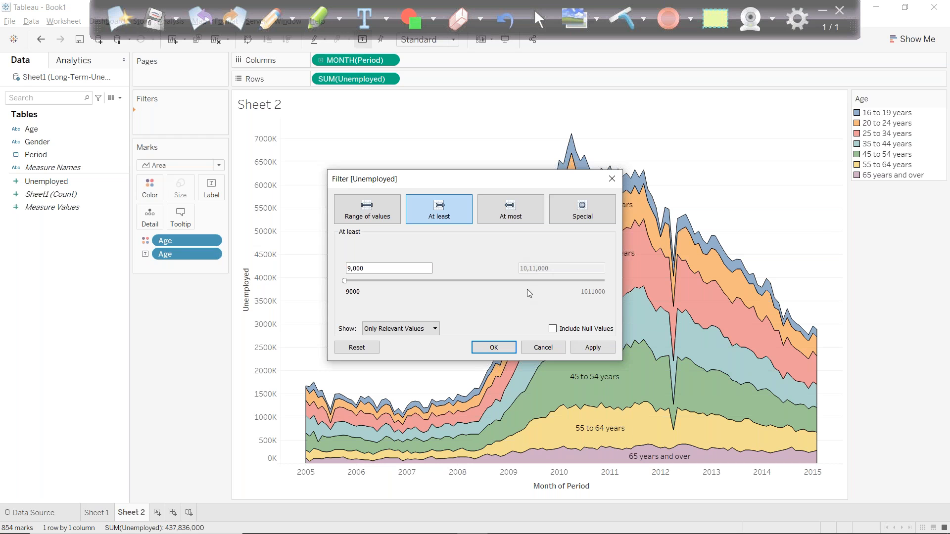
left_click_drag(345, 281, 361, 292)
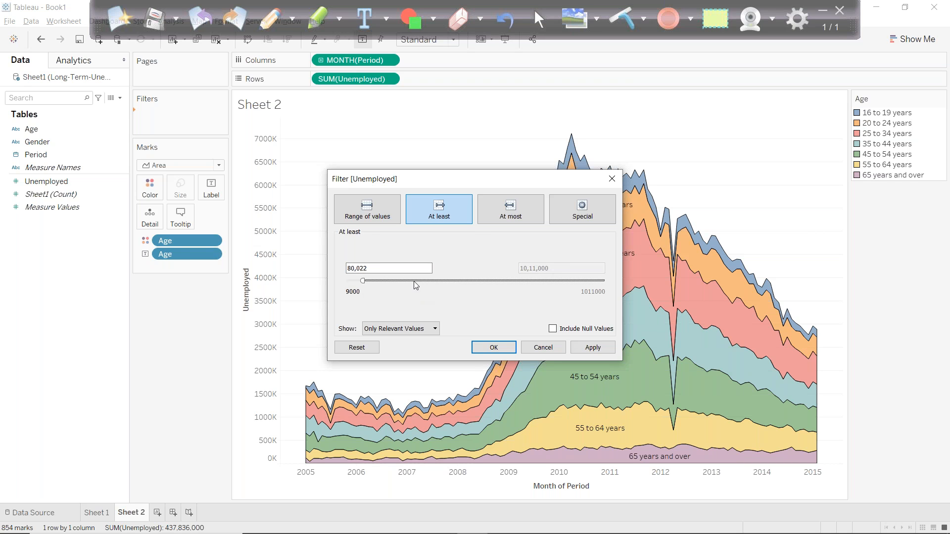
left_click(500, 210)
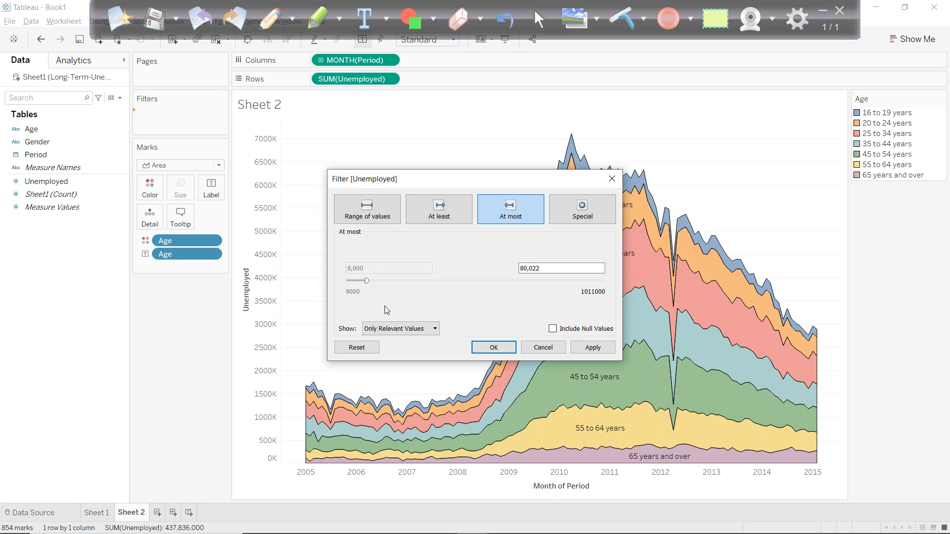
left_click_drag(374, 281, 501, 282)
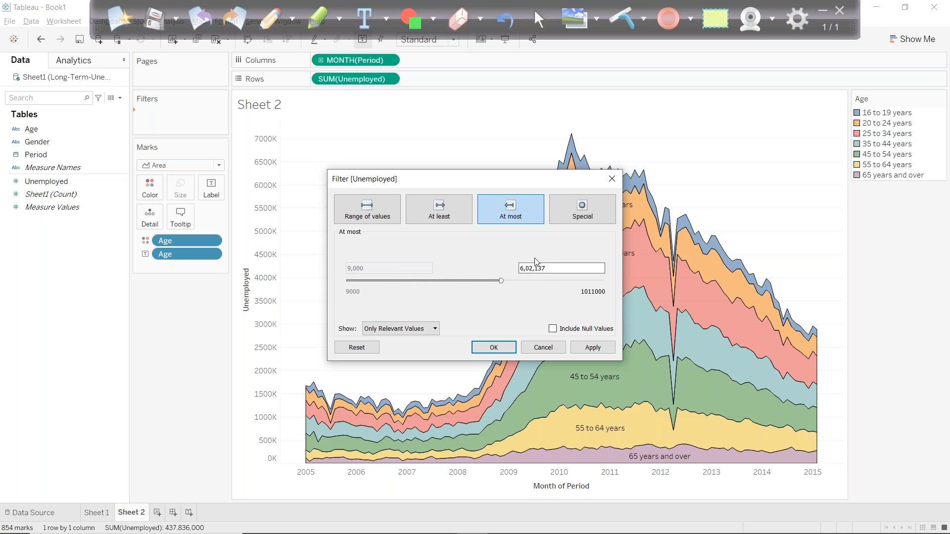
left_click(575, 210)
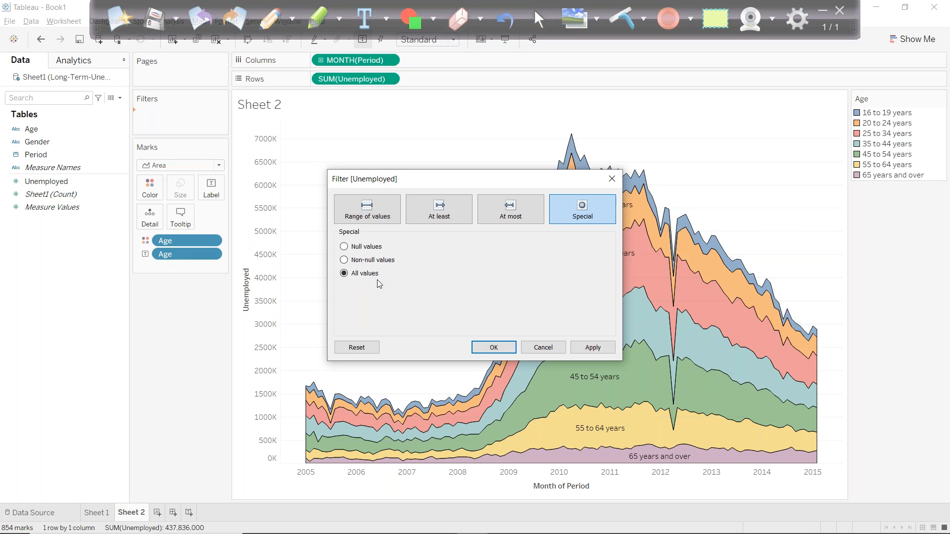
left_click(539, 351)
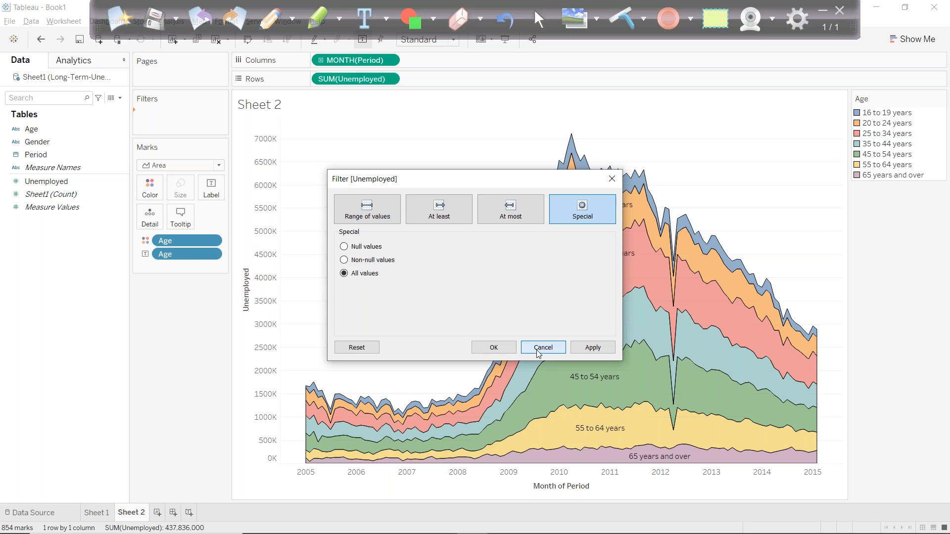
Filter the view by the Sum of Unemployed, with the range of values set from 38,000 to 38,000
left_click_drag(46, 181, 211, 129)
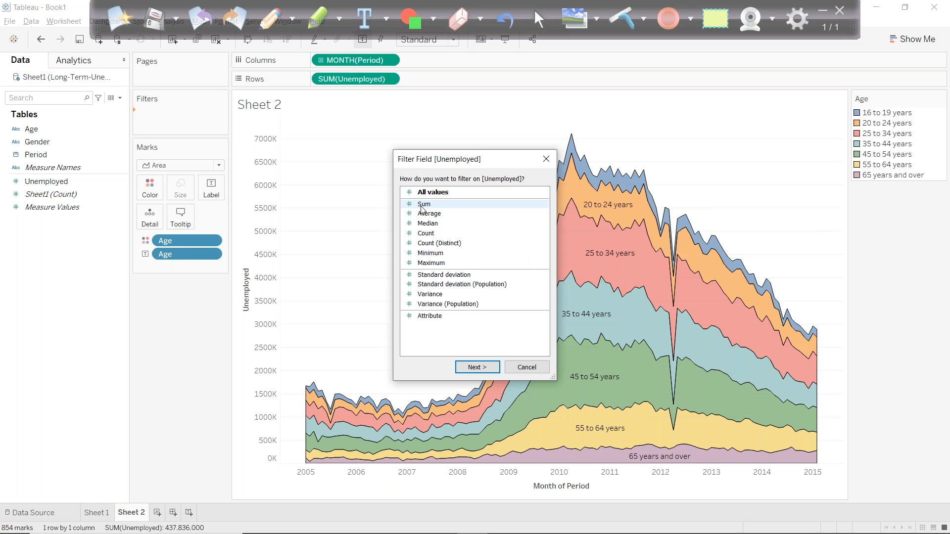
double_click(422, 206)
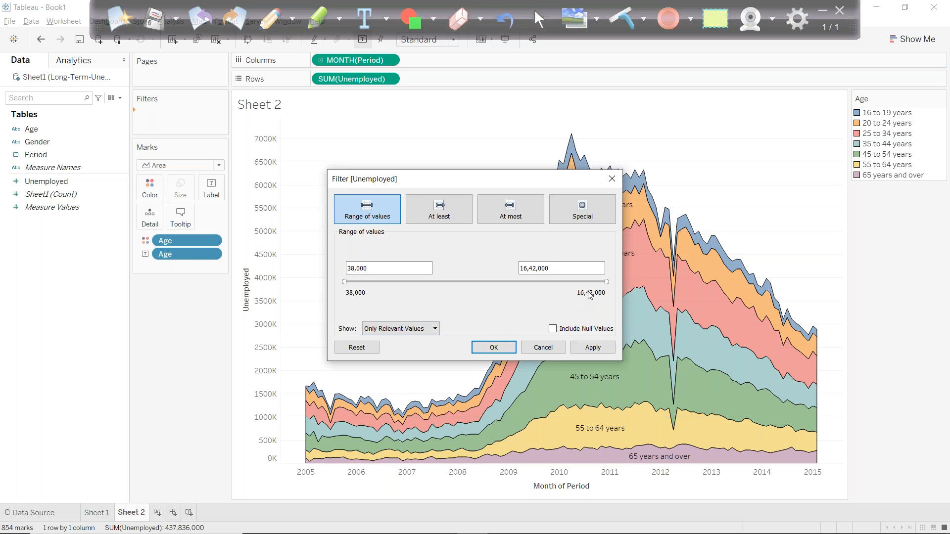
left_click_drag(606, 282, 308, 293)
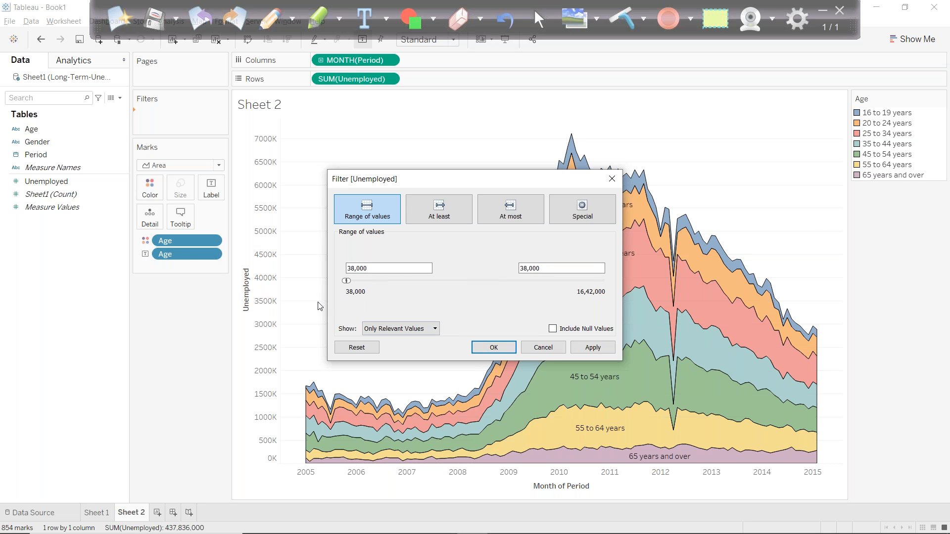
left_click(495, 348)
mouse_move(298, 269)
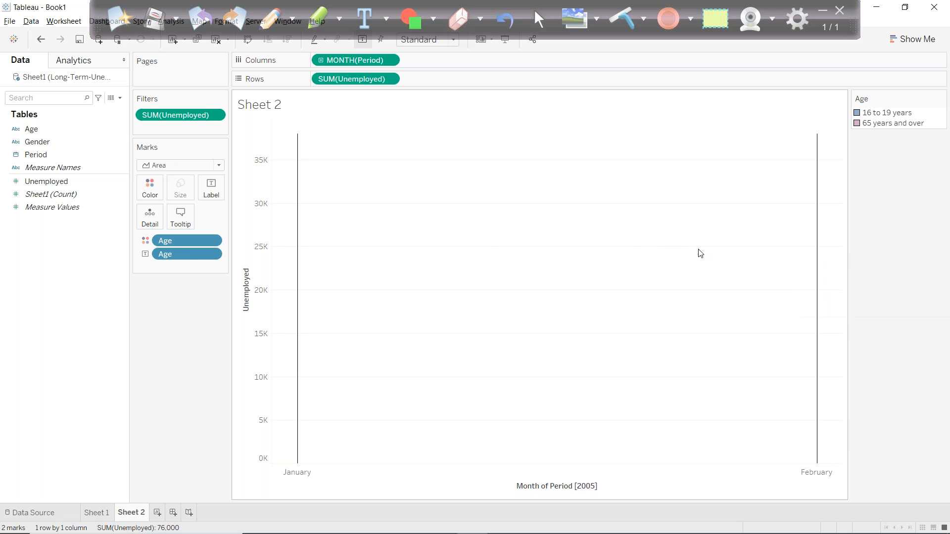
Switch to the Excel workbook and filter the Period column to January and February 2005
key("alt+Tab")
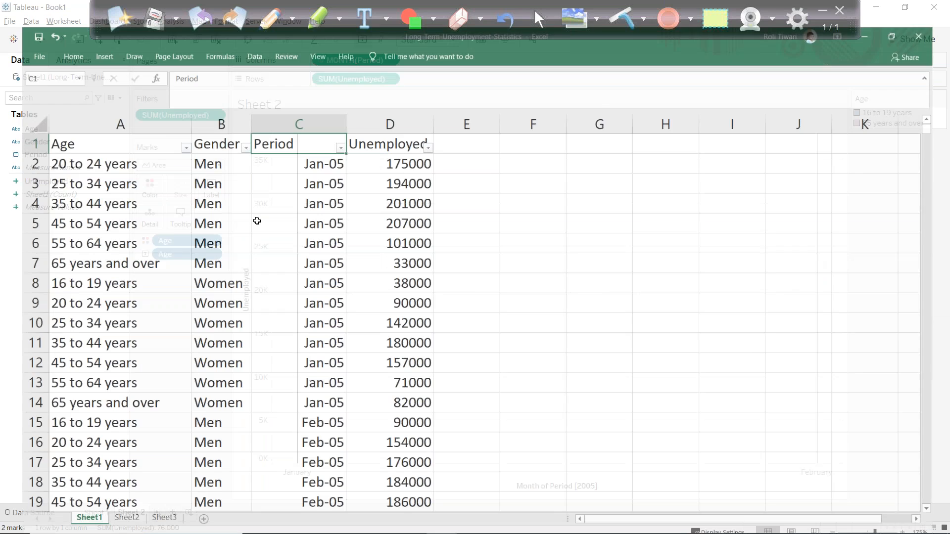
left_click(333, 126)
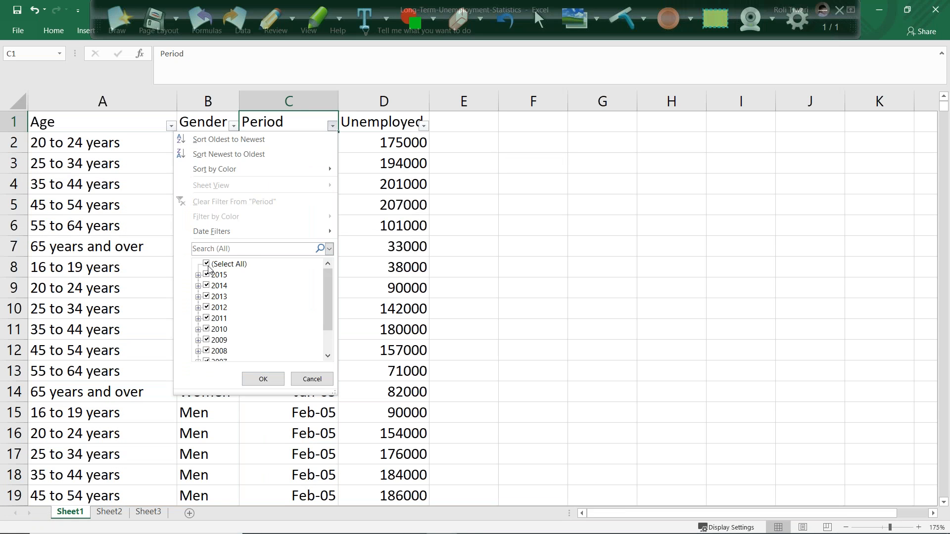
left_click(208, 269)
scroll(226, 327, "down", 2)
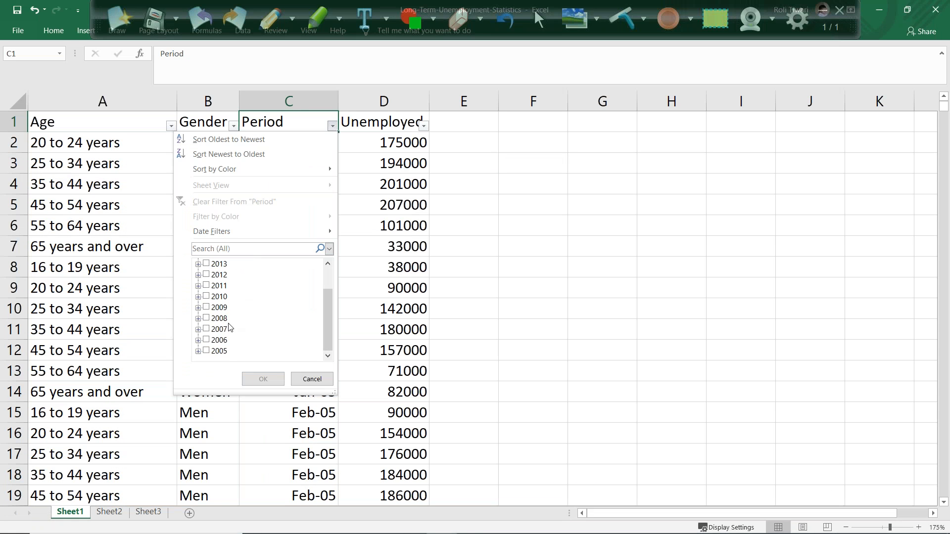
left_click(198, 350)
left_click(216, 276)
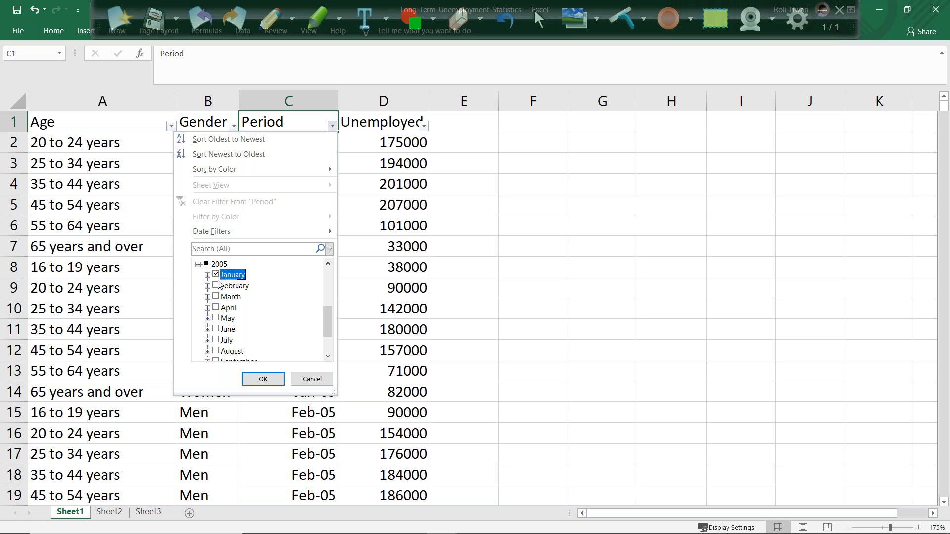
left_click(263, 379)
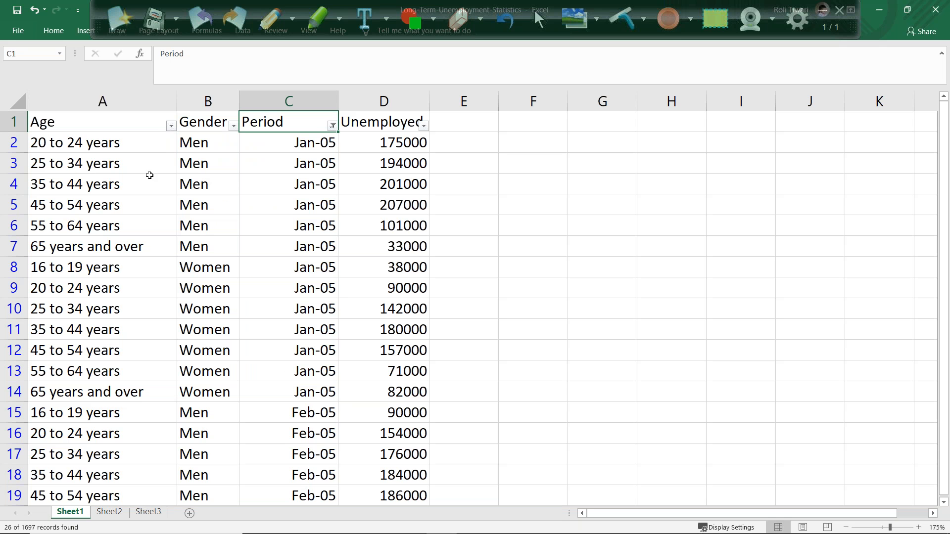
Filter the Age column to 16 to 19 years and 65 years and over
left_click(171, 126)
left_click(61, 263)
left_click(54, 274)
left_click(57, 339)
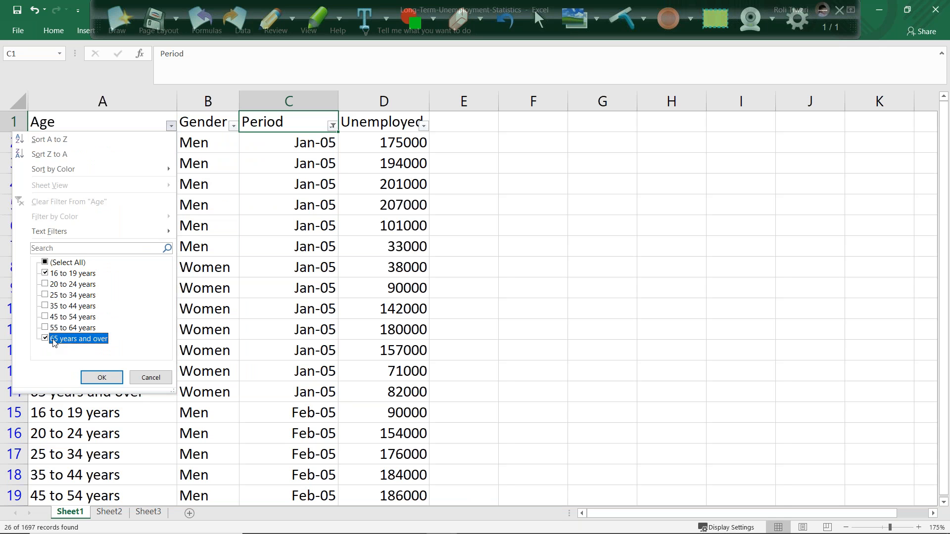
left_click(98, 378)
left_click(401, 286)
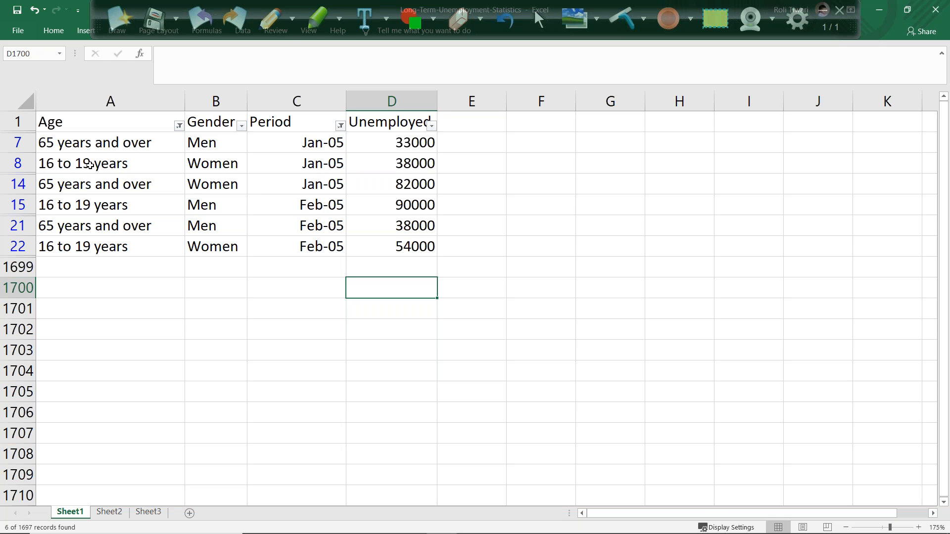
Examine the Unemployed values for women aged 16 to 19 in Jan-05 and men aged 65 and over in Feb-05
left_click(69, 167)
left_click(386, 162)
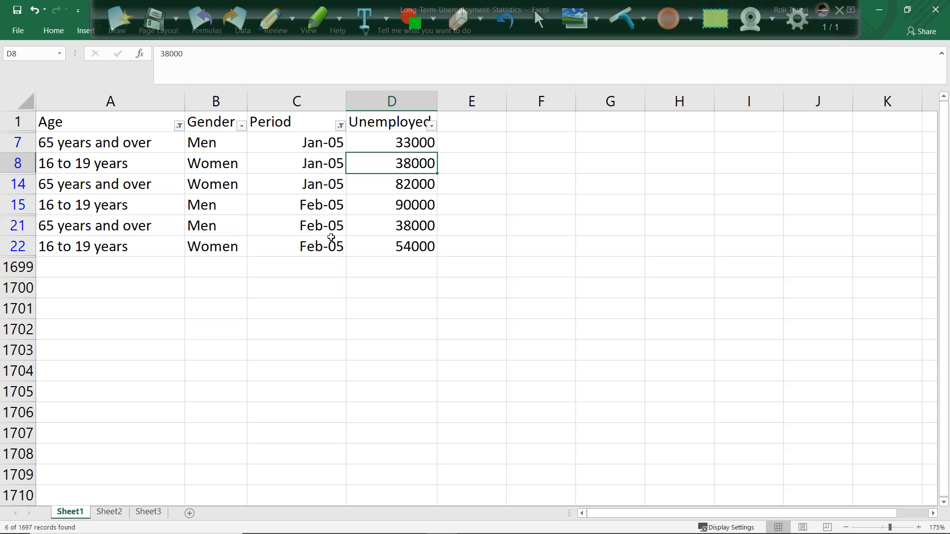
left_click(405, 223)
key("ctrl+shift+Left")
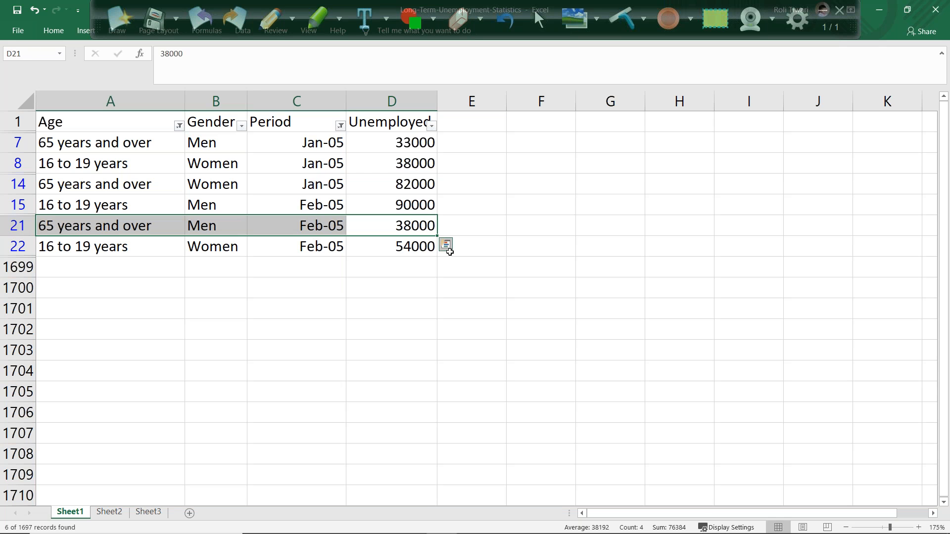
left_click(407, 223)
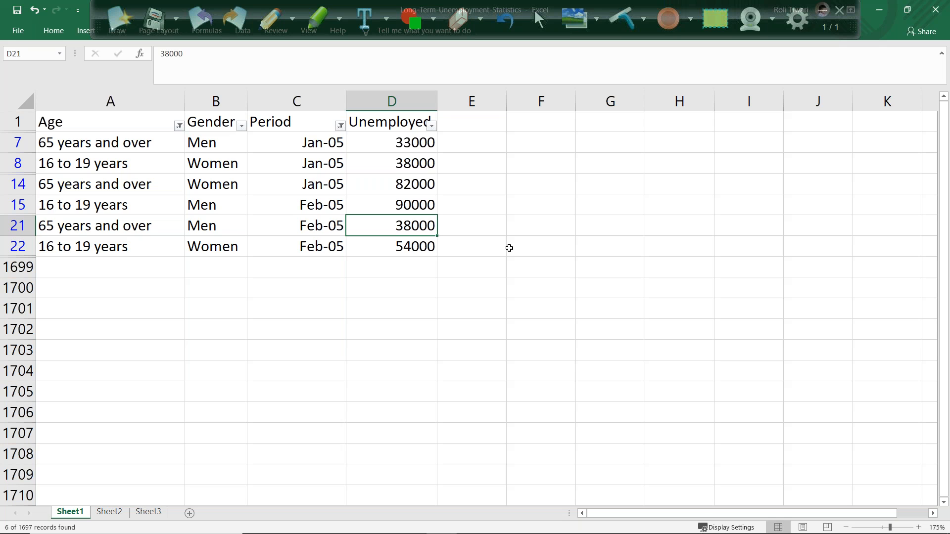
Filter the Period column to January 2005 only and check the Unemployed value for women aged 16 to 19
left_click(341, 126)
scroll(217, 274, "down", 3)
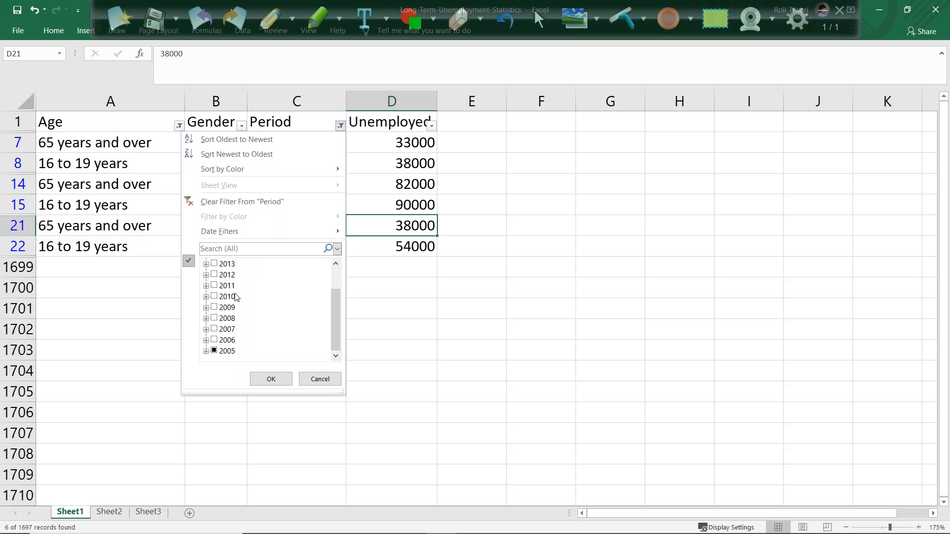
left_click(206, 358)
left_click(226, 275)
left_click(227, 287)
left_click(223, 275)
left_click(275, 379)
left_click(342, 302)
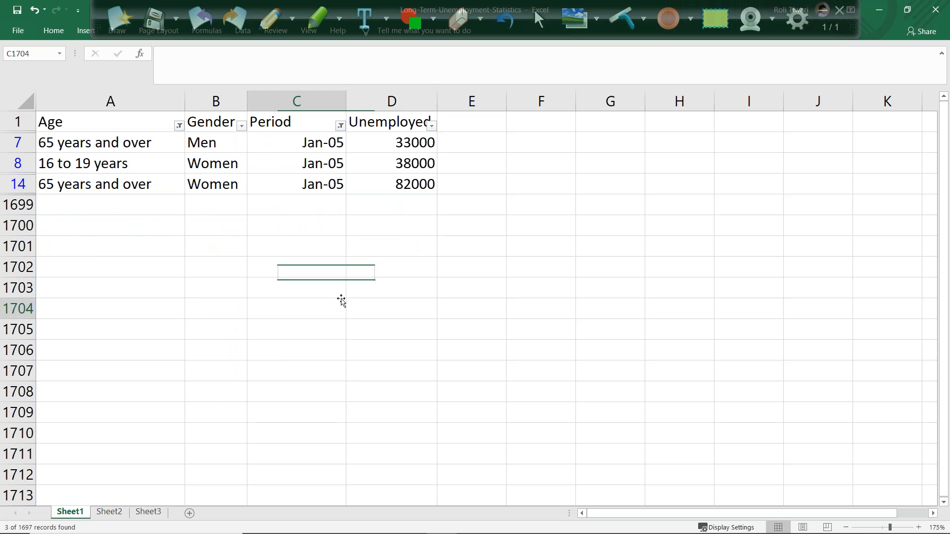
left_click_drag(66, 167, 419, 163)
left_click(420, 164)
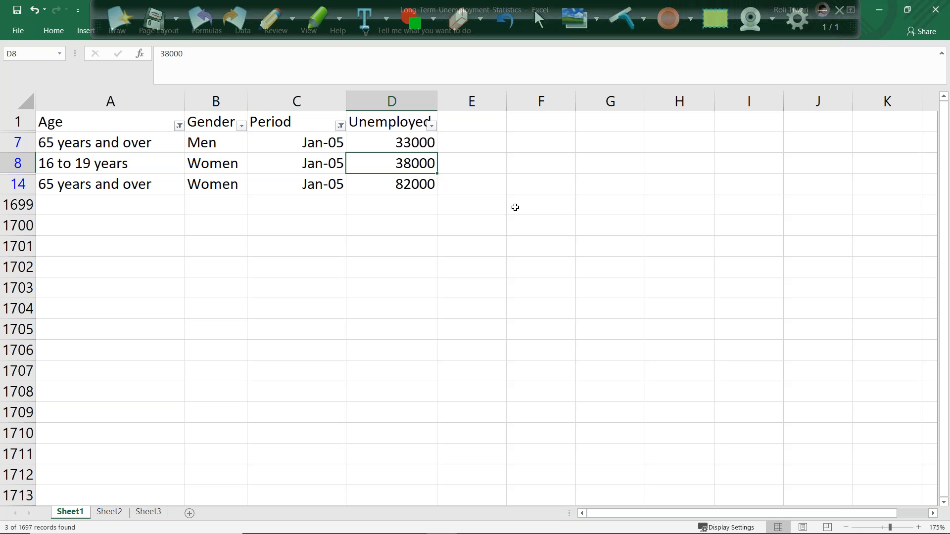
Switch to Tableau and set the Sum of Unemployed filter to a range of values from 16,42,000 to 16,42,000
key("alt+Tab")
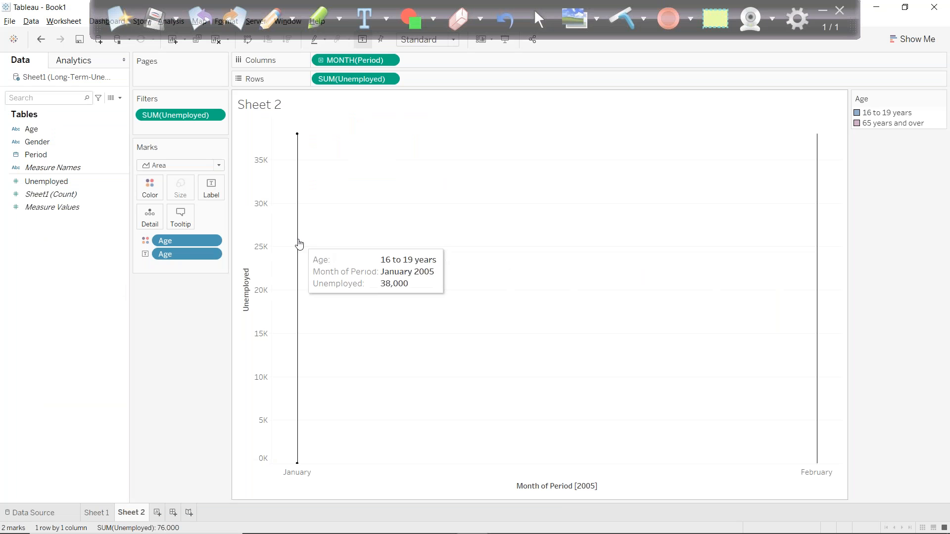
left_click(216, 115)
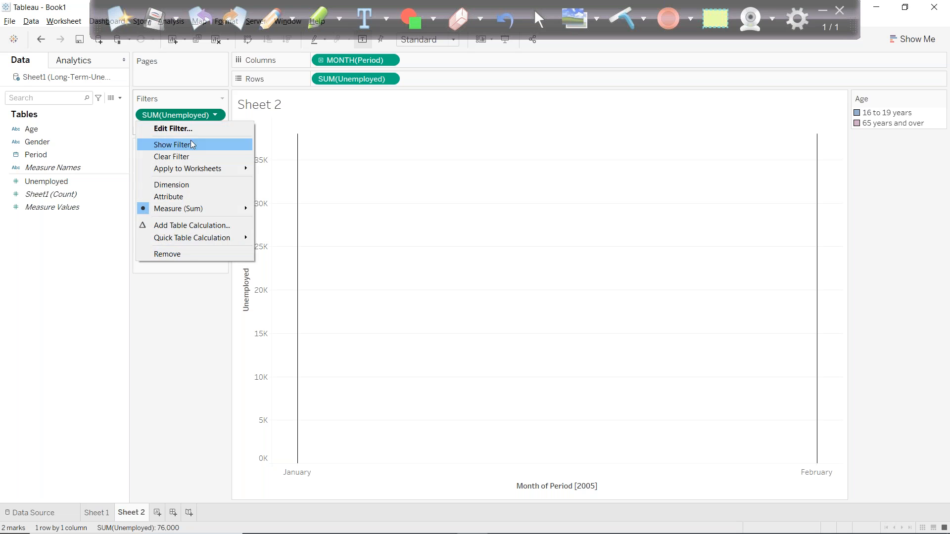
left_click(179, 129)
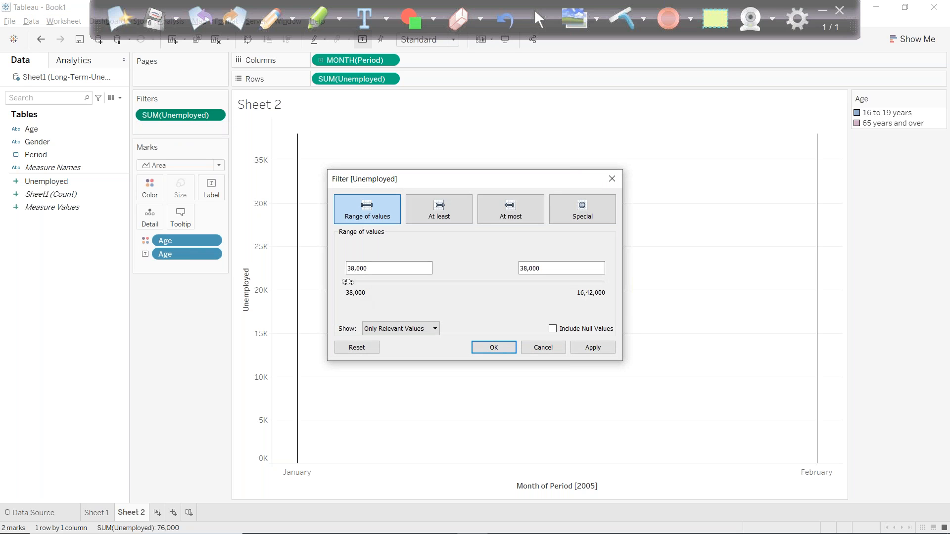
left_click_drag(349, 282, 607, 280)
left_click(494, 347)
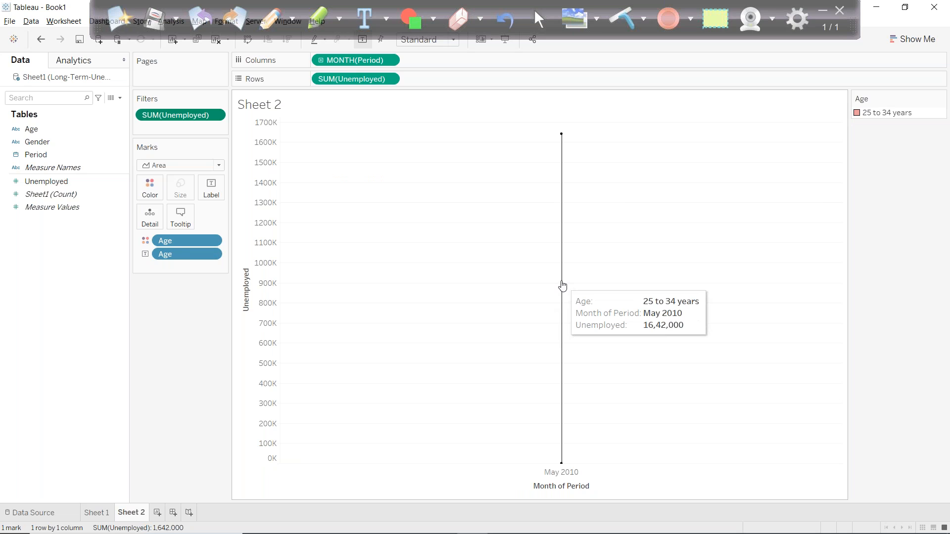
Switch to the Excel workbook and filter the Period column to May 2010 only
key("alt+Tab")
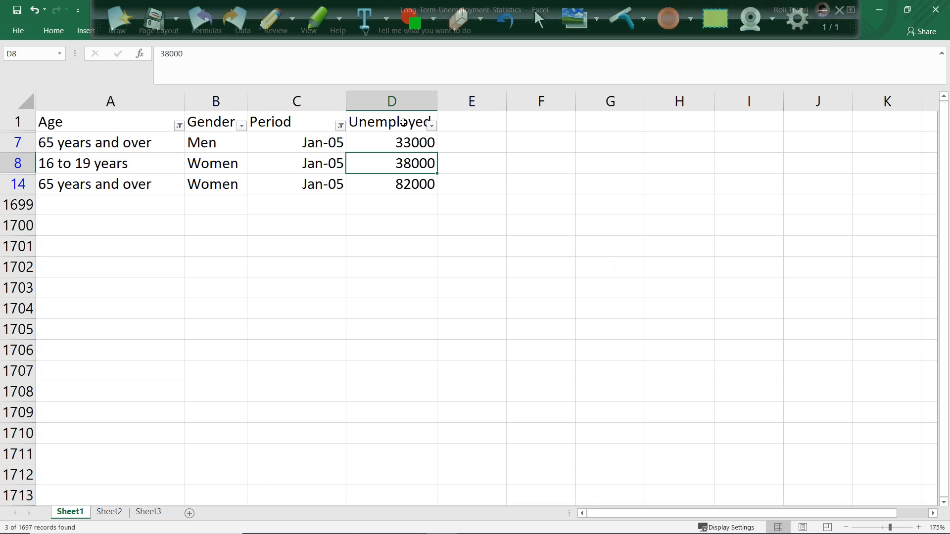
left_click(341, 125)
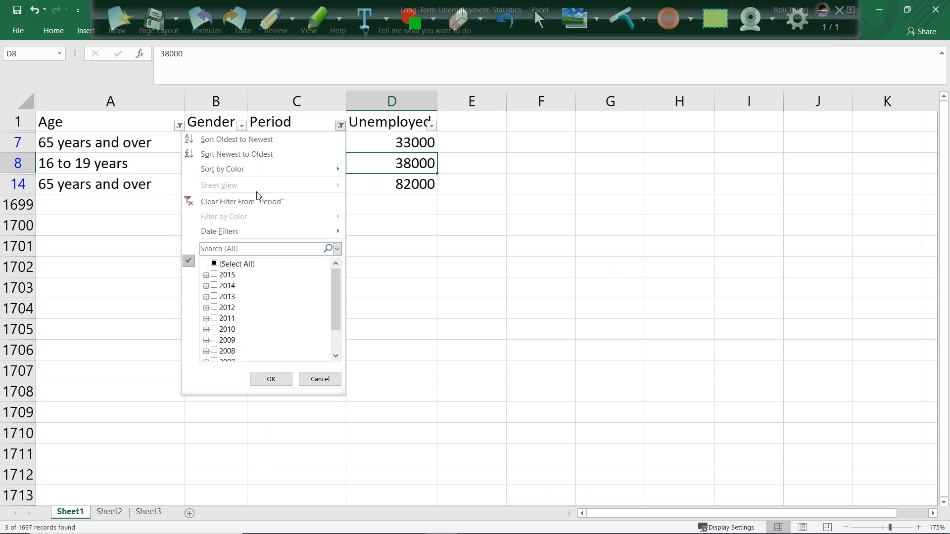
left_click(214, 267)
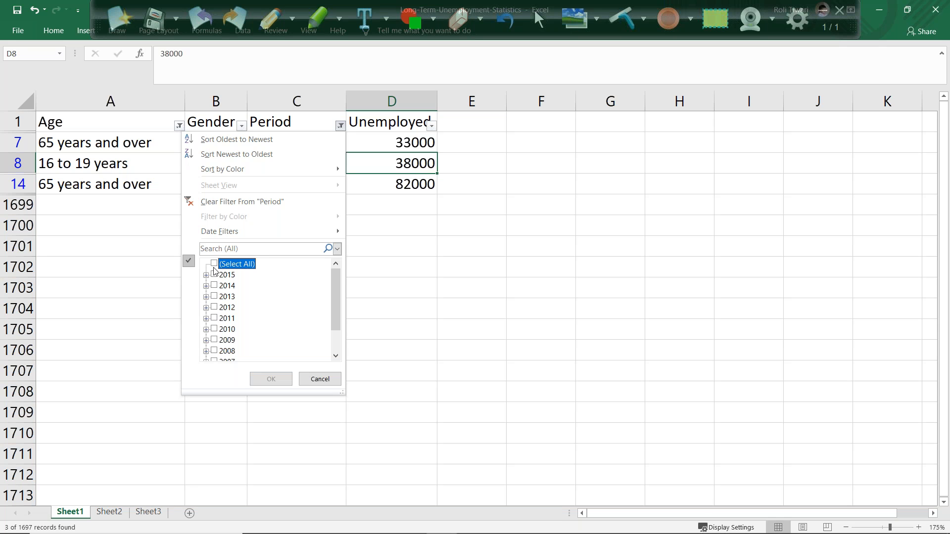
left_click(206, 330)
left_click(224, 318)
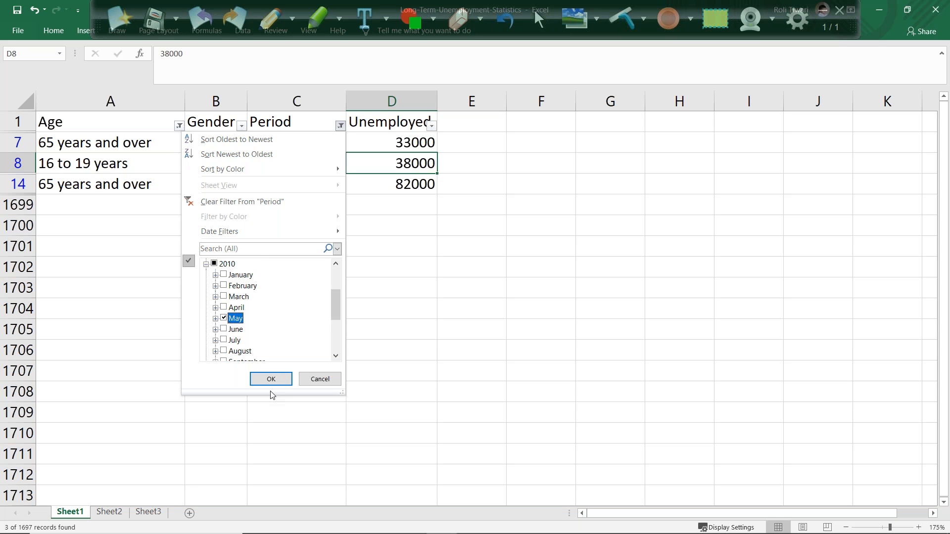
left_click(270, 380)
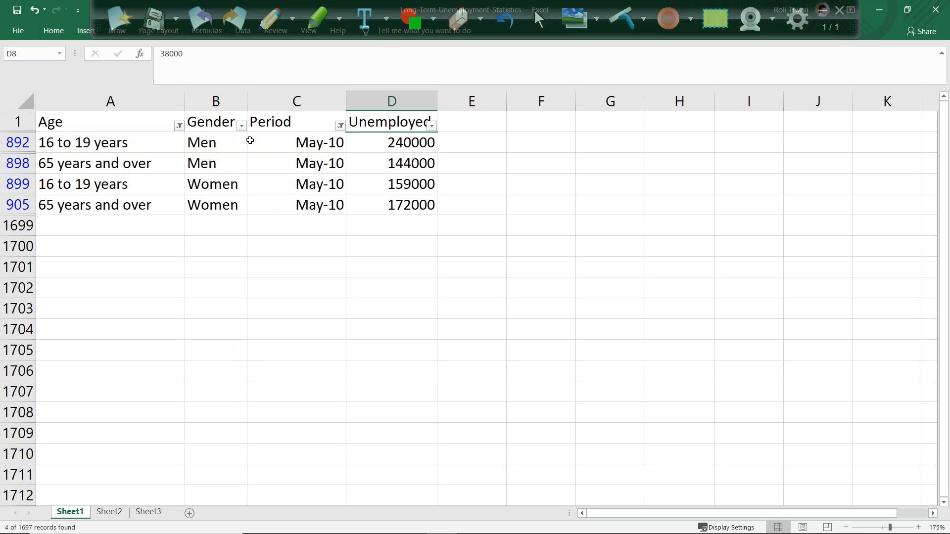
Filter the Age column to 25 to 34 years only
left_click(187, 128)
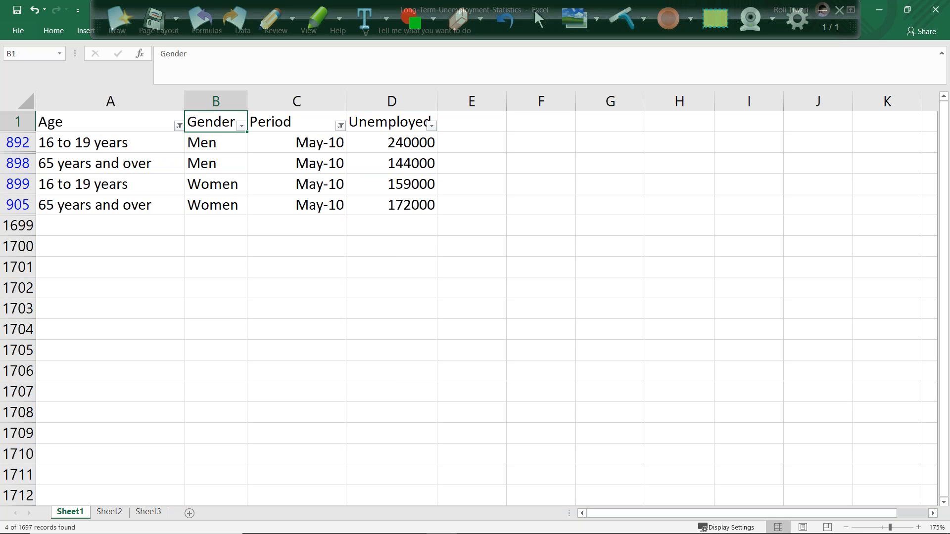
left_click(179, 126)
left_click(56, 263)
left_click(56, 262)
left_click(53, 296)
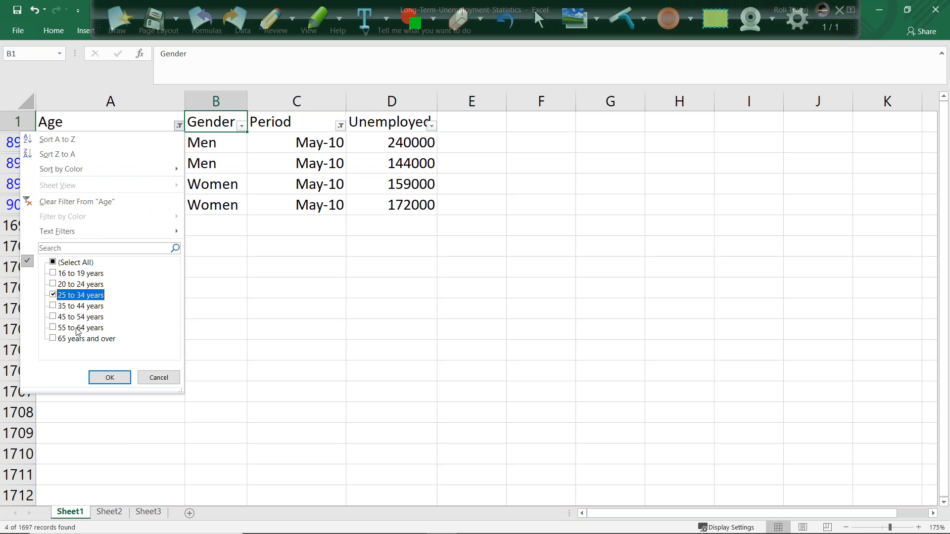
left_click(109, 378)
left_click(344, 261)
Select the Unemployed values for men and women and compare their sum with the May 2010 mark in Tableau
left_click_drag(389, 143, 389, 164)
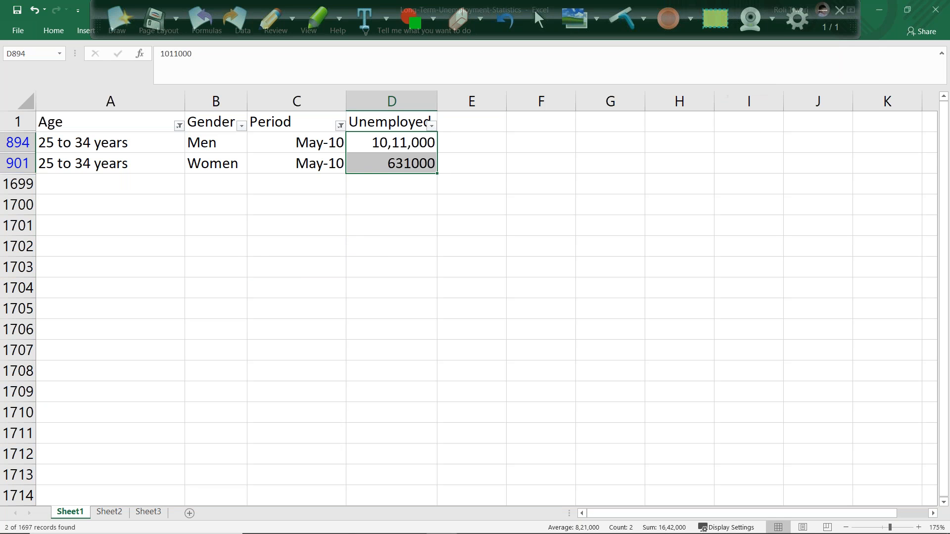
key("alt+Tab")
mouse_move(561, 257)
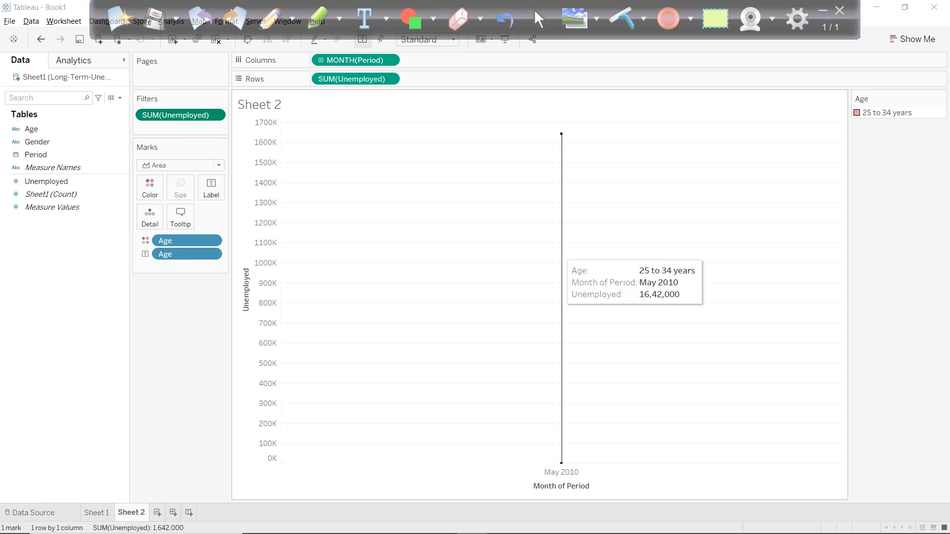
key("alt+Tab")
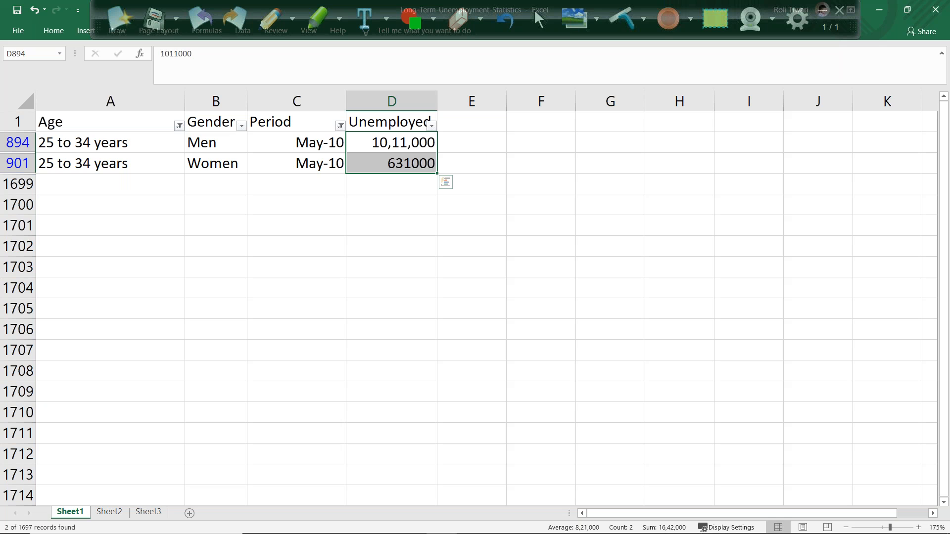
Return to Tableau, remove the Sum of Unemployed filter, and review the aggregation choices offered when filtering on Unemployed
key("alt+Tab")
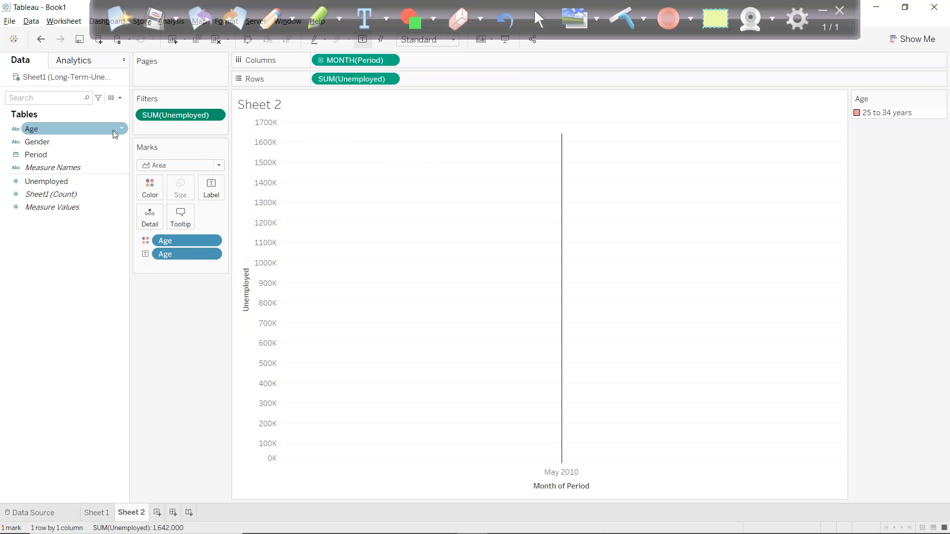
left_click_drag(157, 114, 31, 252)
left_click_drag(55, 181, 168, 117)
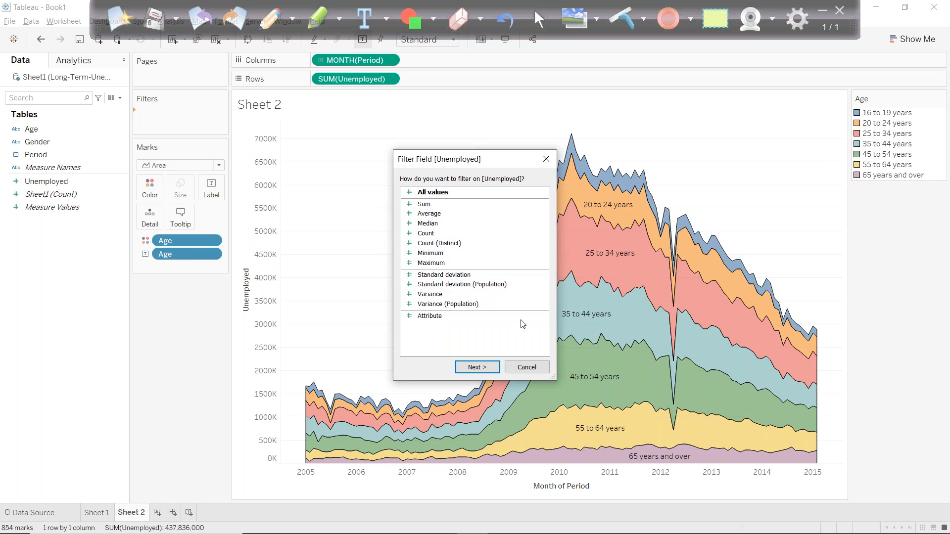
left_click(522, 368)
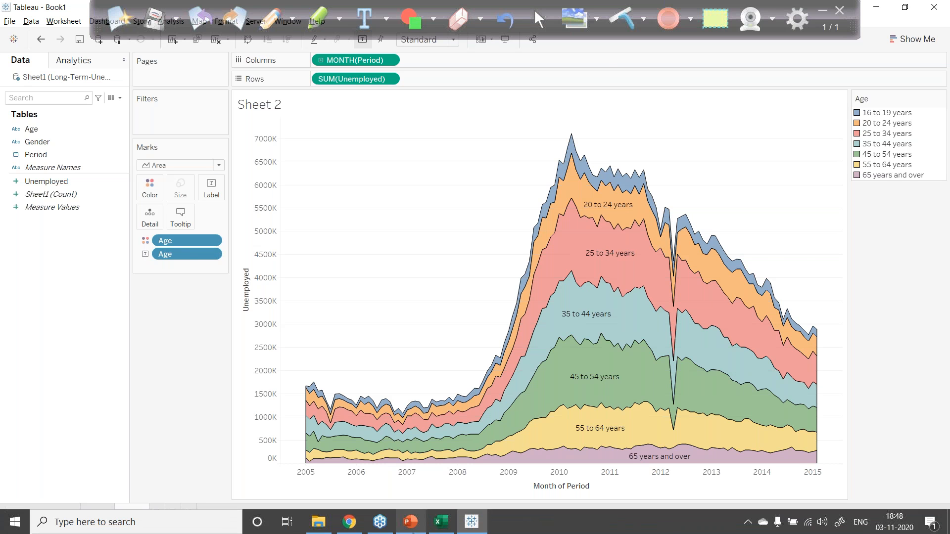
Switch to the PowerPoint presentation and zoom out to read the whole Business Problem slide
left_click(413, 530)
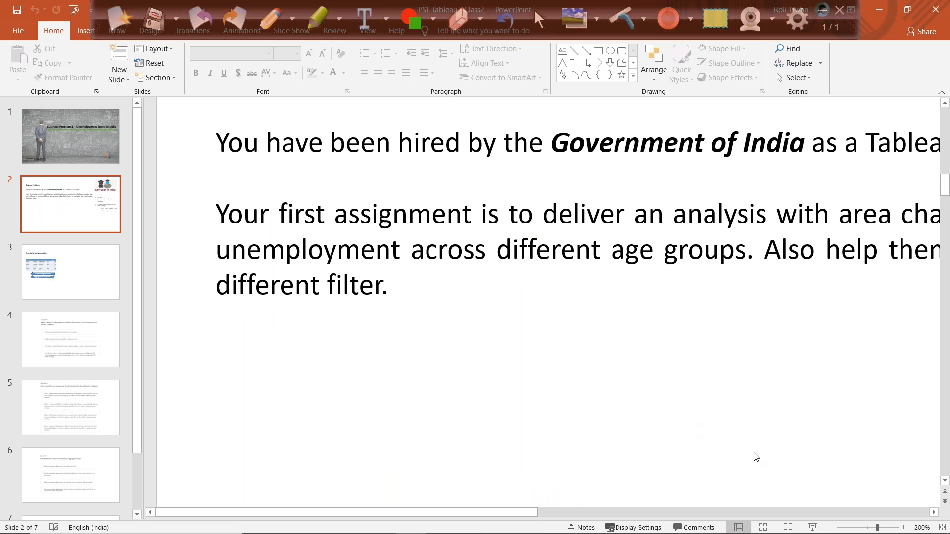
left_click(866, 528)
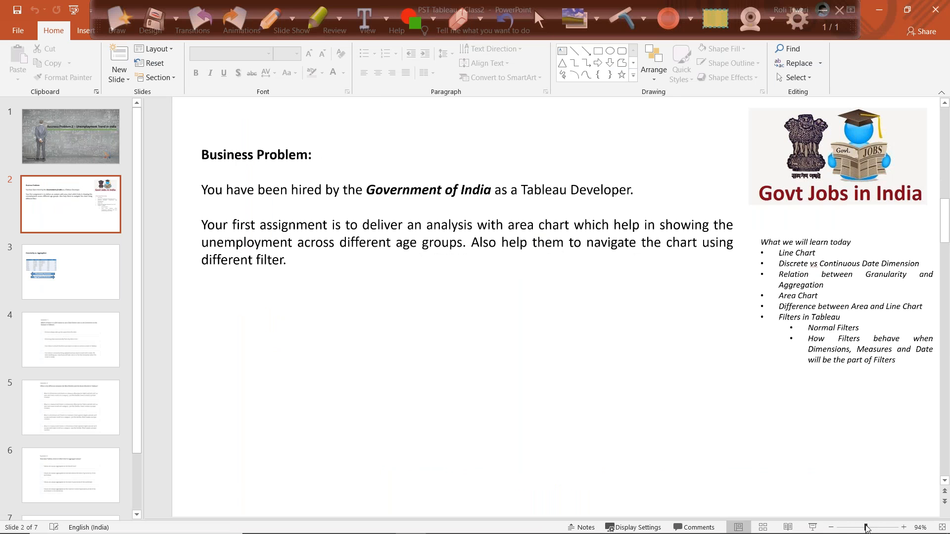
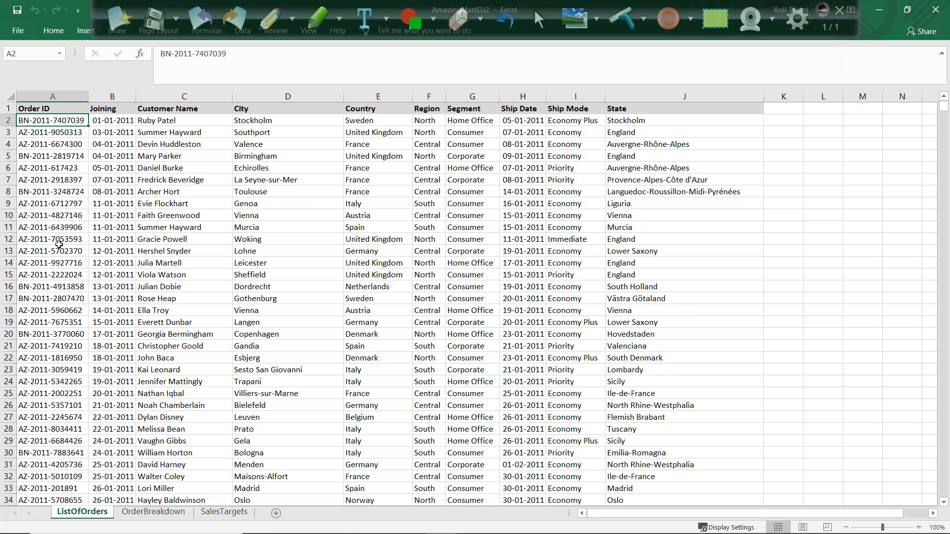
Examine the OrderBreakdown sheet of the AmazingMartEU2 workbook and return to the ListOfOrders sheet
left_click(142, 512)
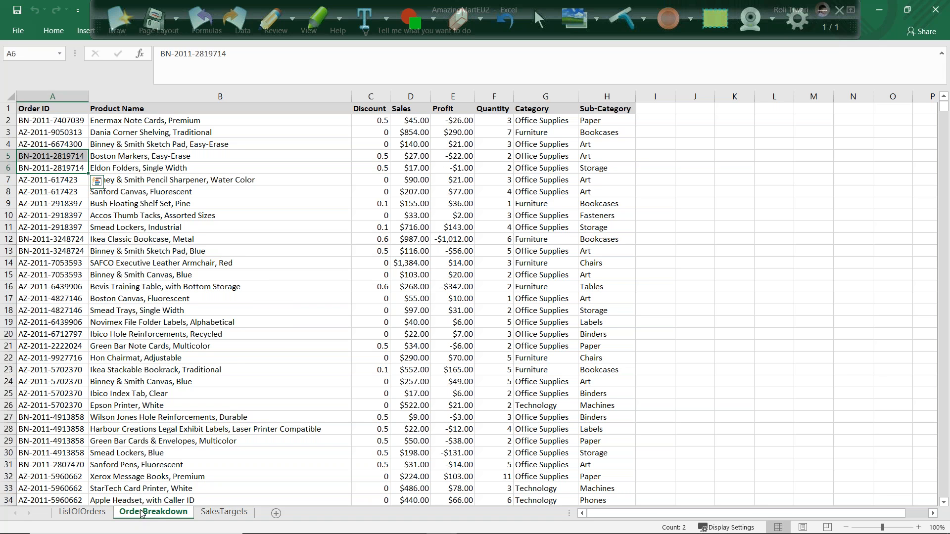
left_click(143, 514)
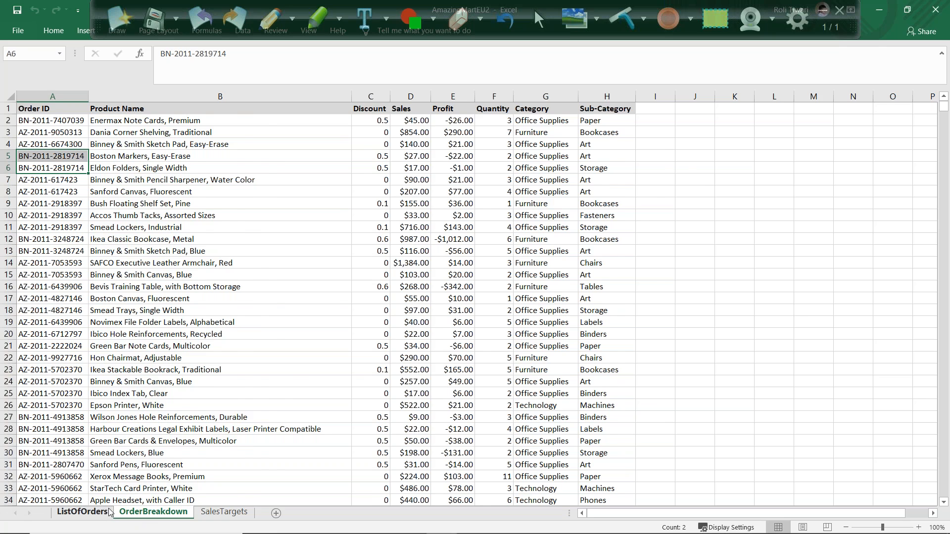
left_click(82, 512)
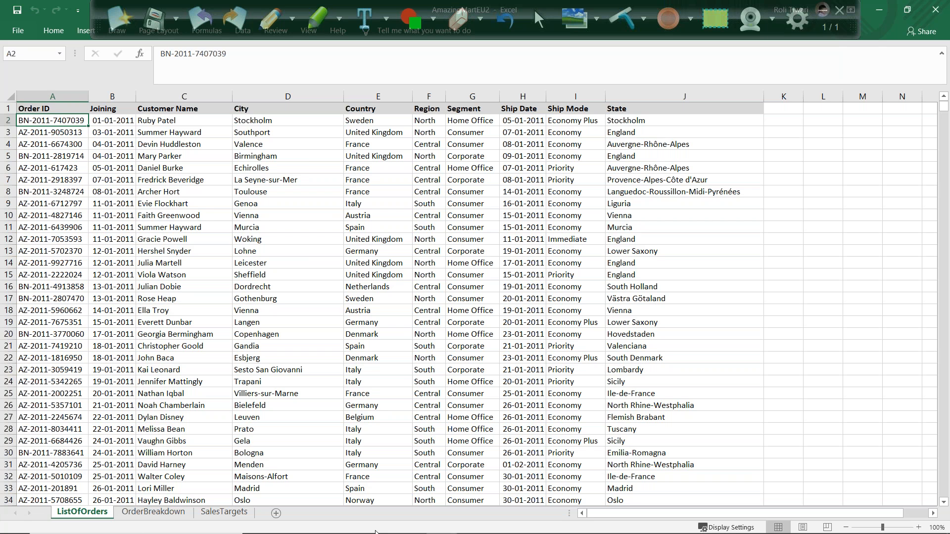
Launch Tableau 2020.3
key("super")
type("tab")
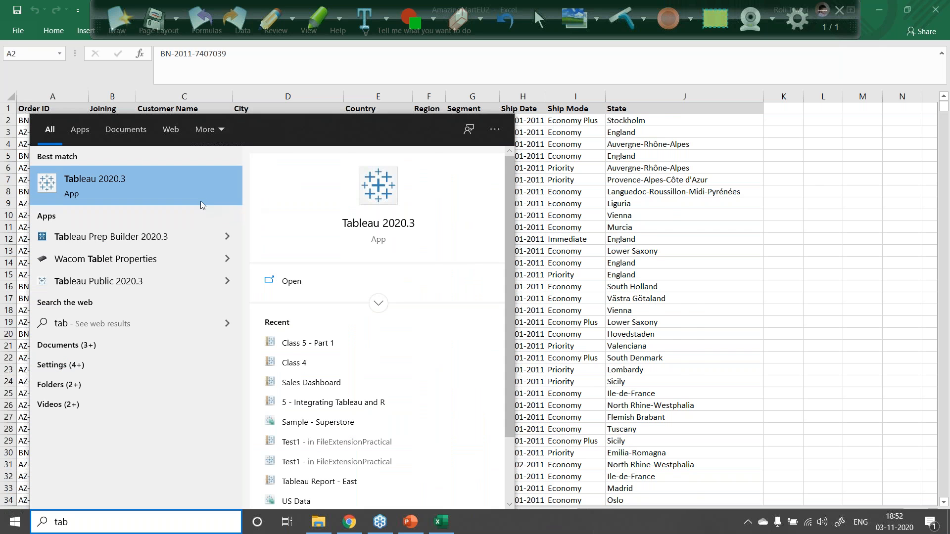
key("Return")
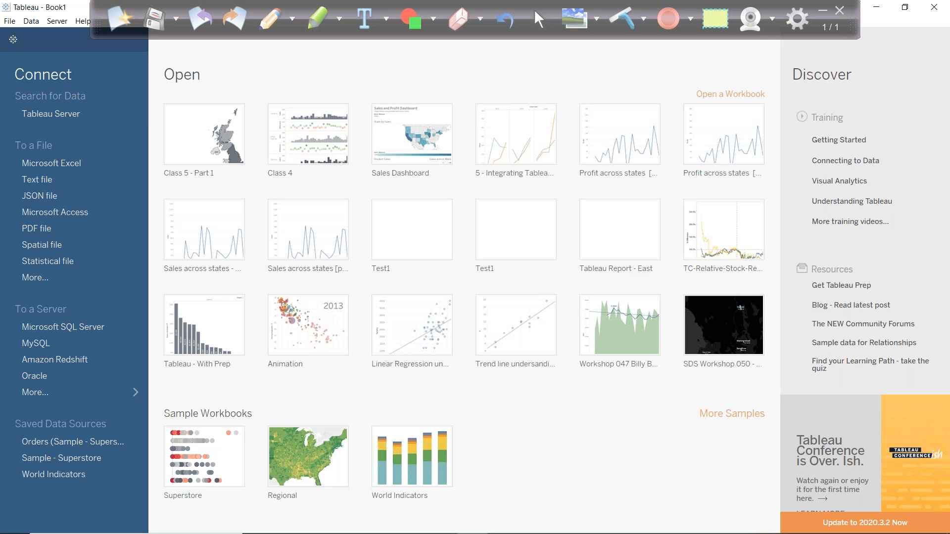
Connect to the AmazingMartEU2 Microsoft Excel file in the Class 3 folder
left_click(48, 164)
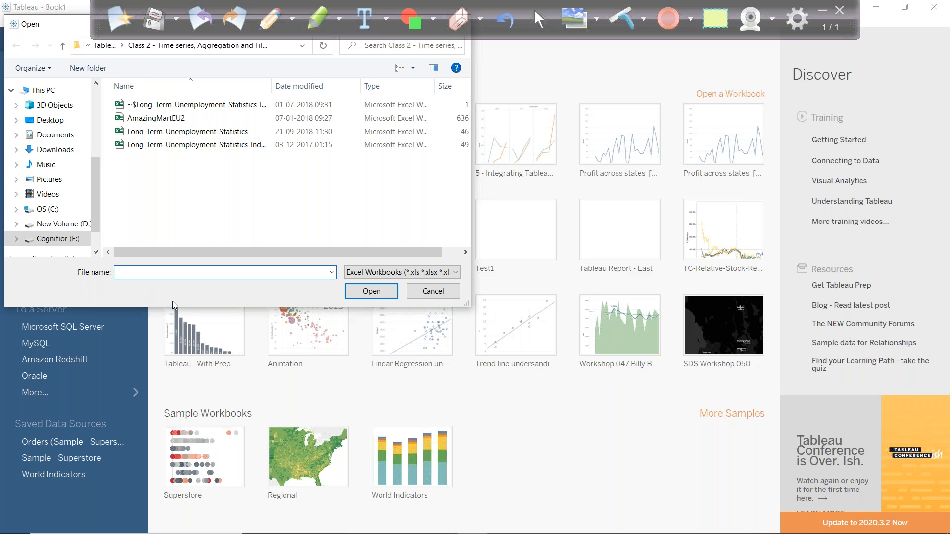
left_click(105, 45)
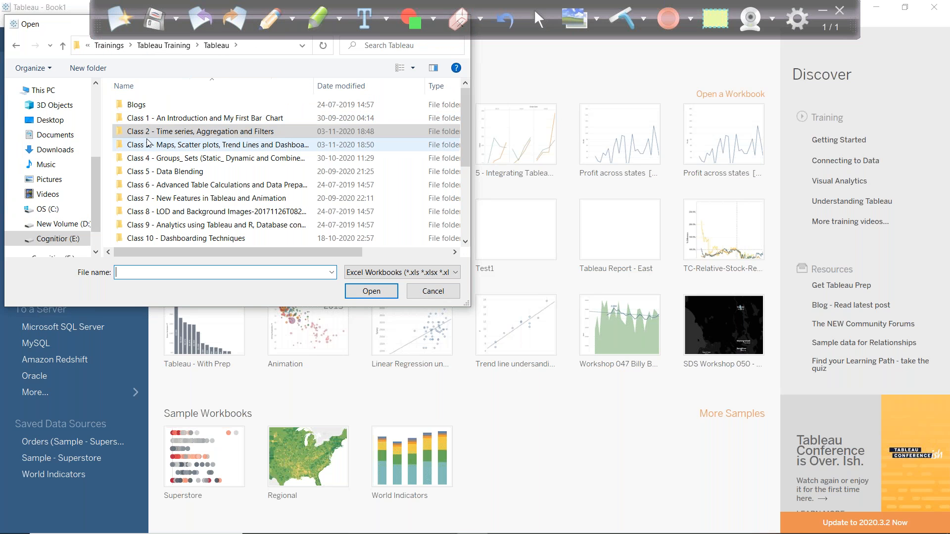
double_click(147, 143)
left_click(159, 148)
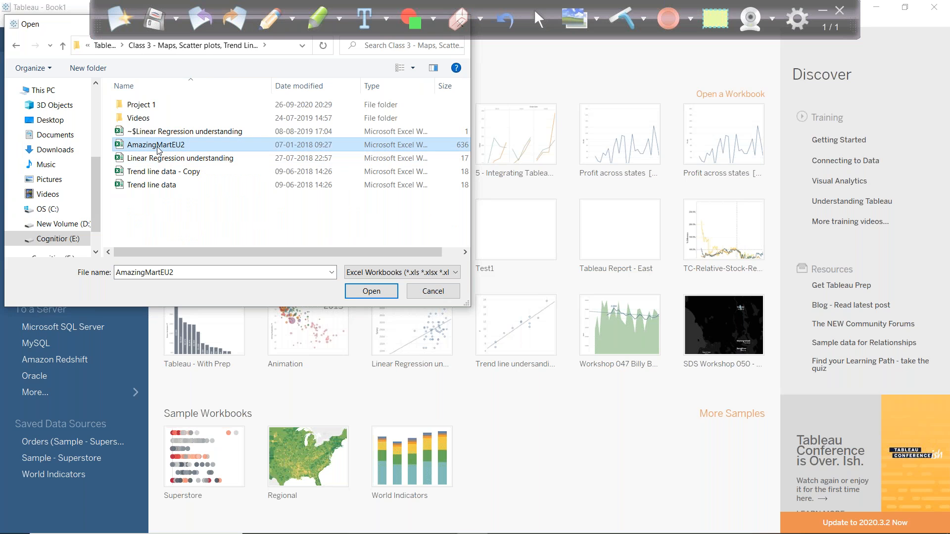
double_click(158, 144)
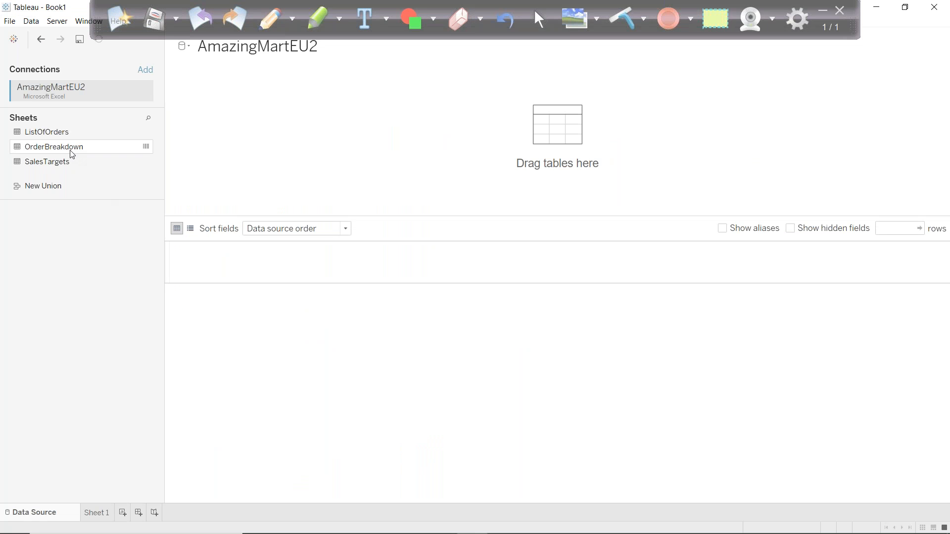
Add the ListOfOrders sheet to the data source and open it to show the tables it is made of
double_click(46, 132)
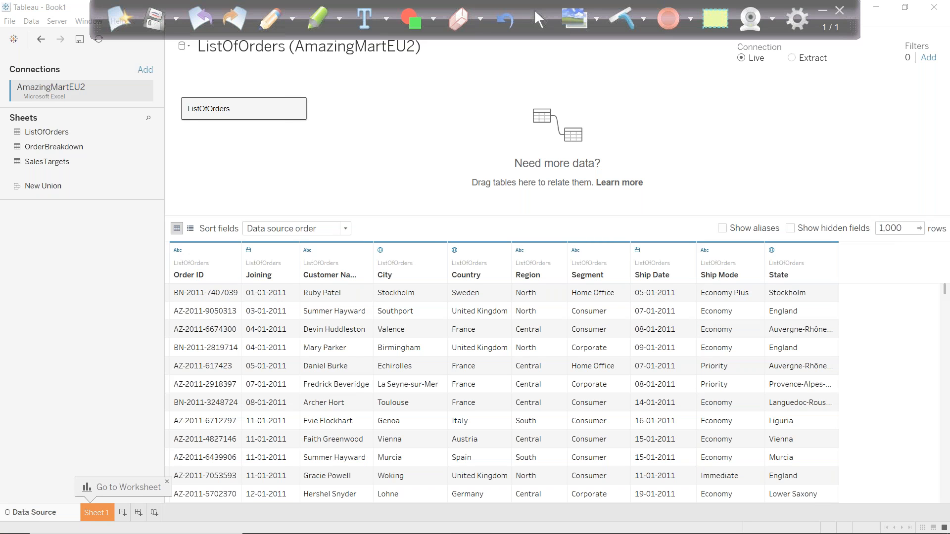
left_click(296, 110)
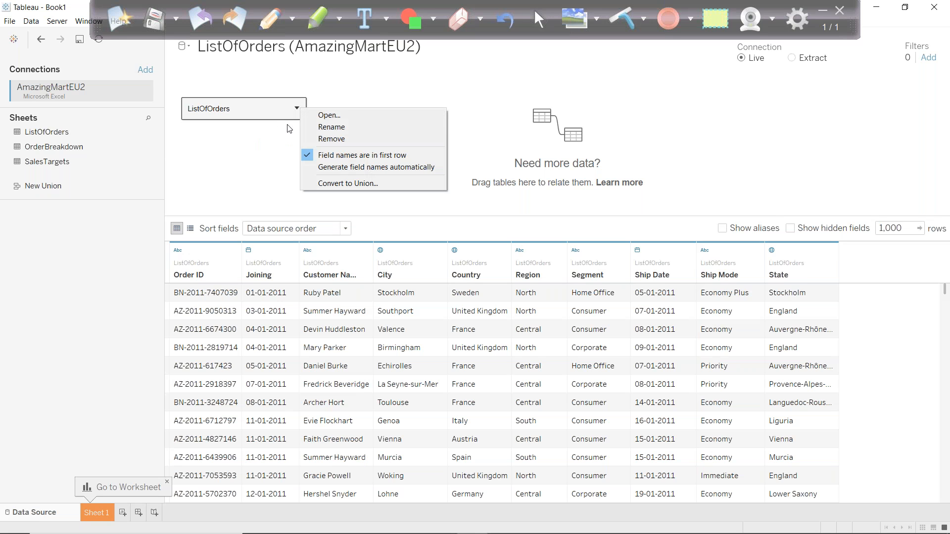
left_click(317, 116)
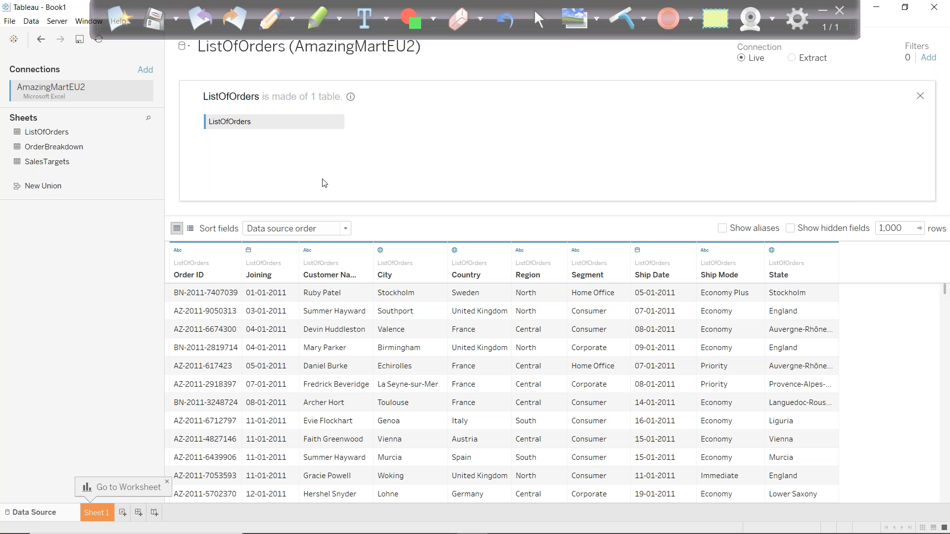
Join OrderBreakdown to ListOfOrders, check the inner join on Order ID, and return to the data source overview
left_click_drag(38, 153, 418, 143)
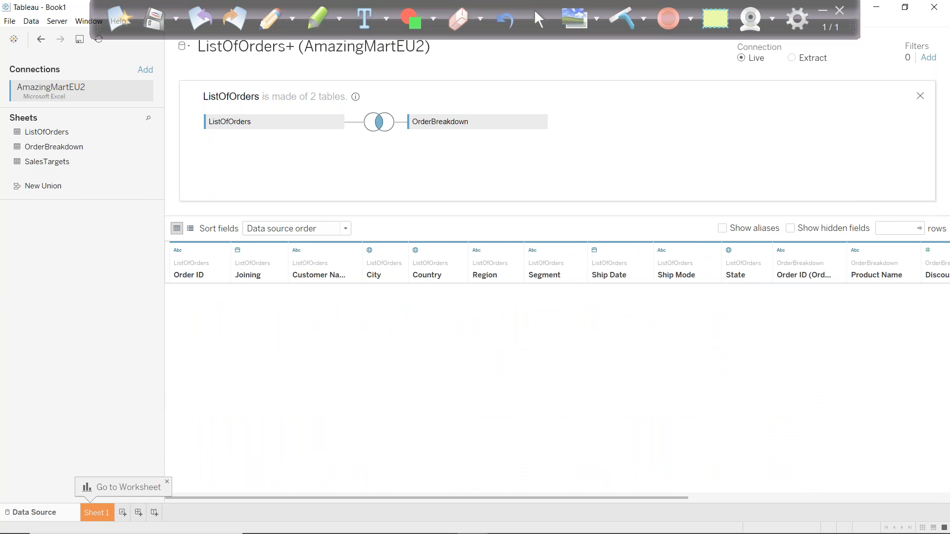
left_click(379, 123)
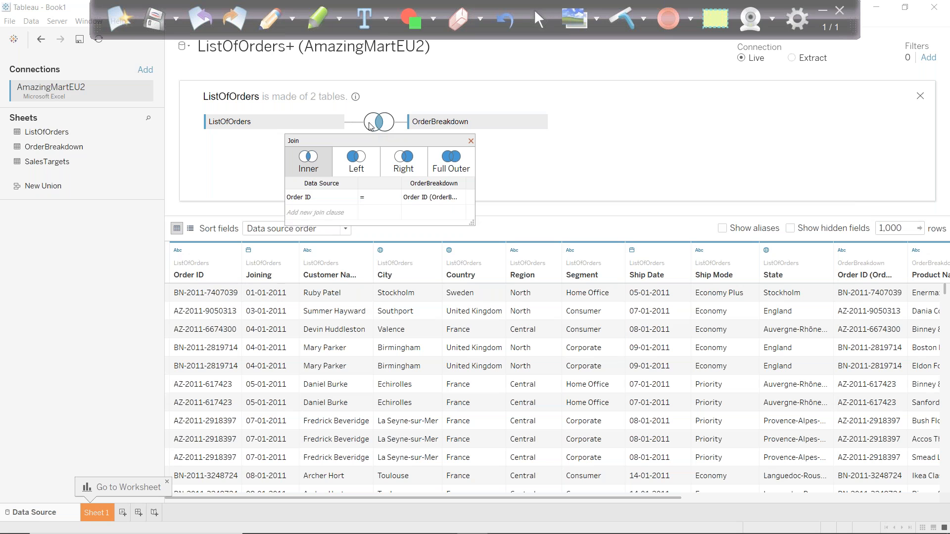
left_click(470, 140)
left_click(920, 98)
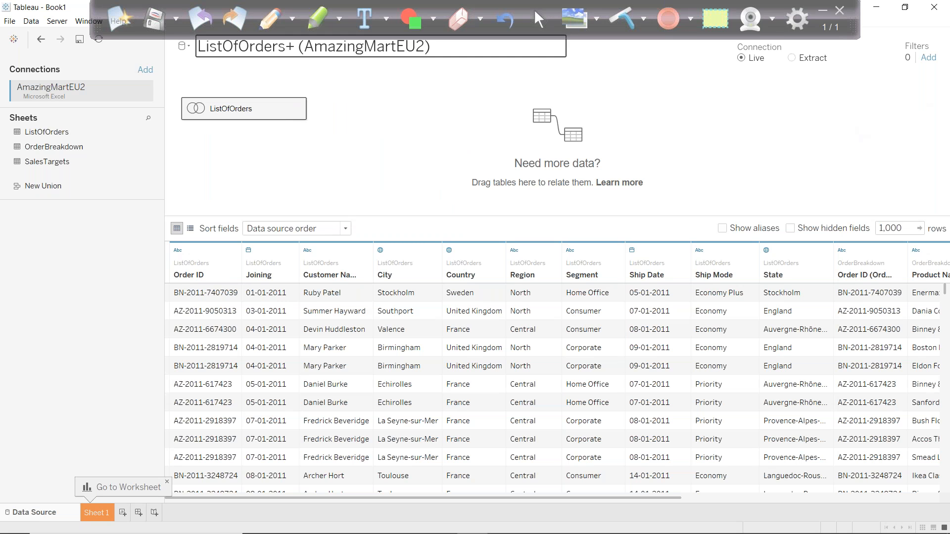
Circle the geographic role icons of the City, Country and State columns with the pen and clear the markings
left_click(270, 18)
mouse_move(386, 234)
left_mouse_down()
mouse_move(364, 256)
mouse_move(418, 248)
mouse_move(372, 231)
left_mouse_up()
mouse_move(473, 228)
left_mouse_down()
mouse_move(432, 243)
mouse_move(472, 221)
mouse_move(430, 222)
left_mouse_up()
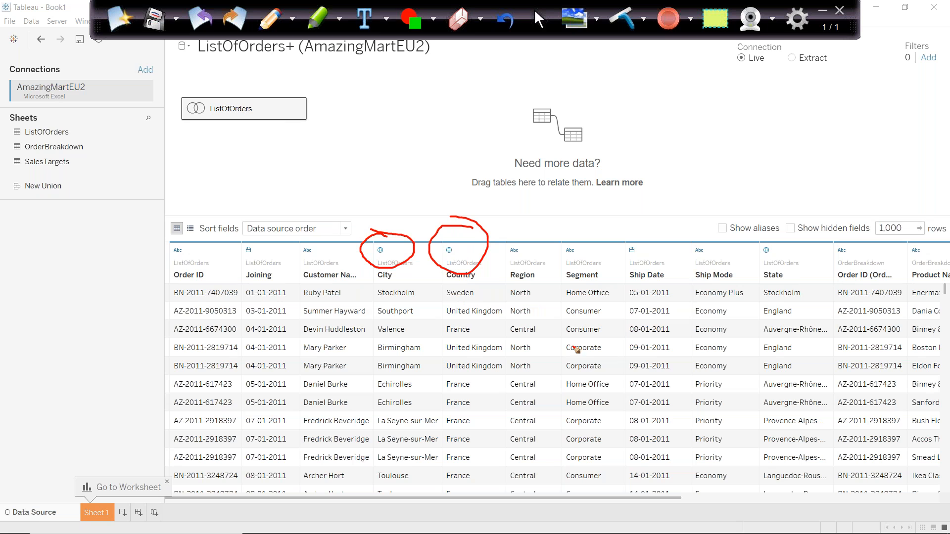
mouse_move(768, 232)
left_mouse_down()
mouse_move(729, 252)
mouse_move(777, 217)
mouse_move(752, 215)
left_mouse_up()
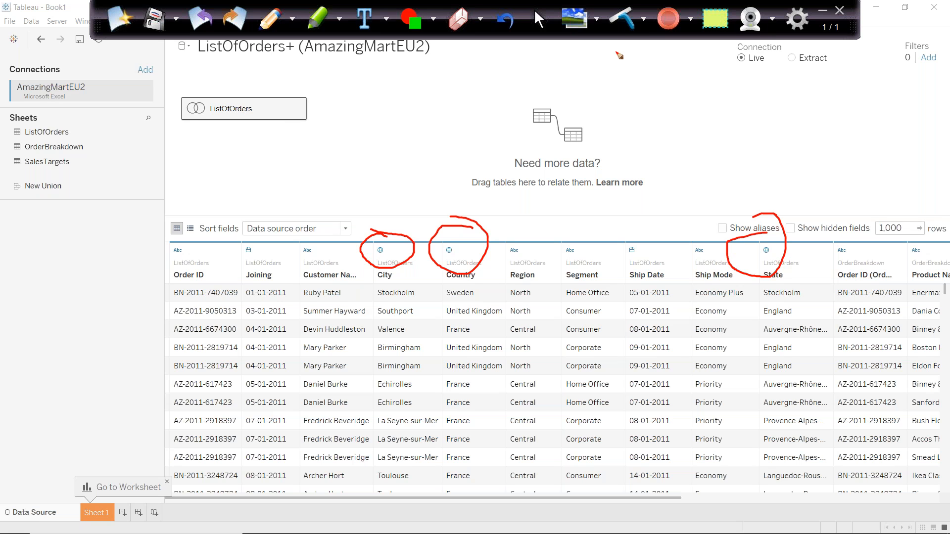
left_click(623, 25)
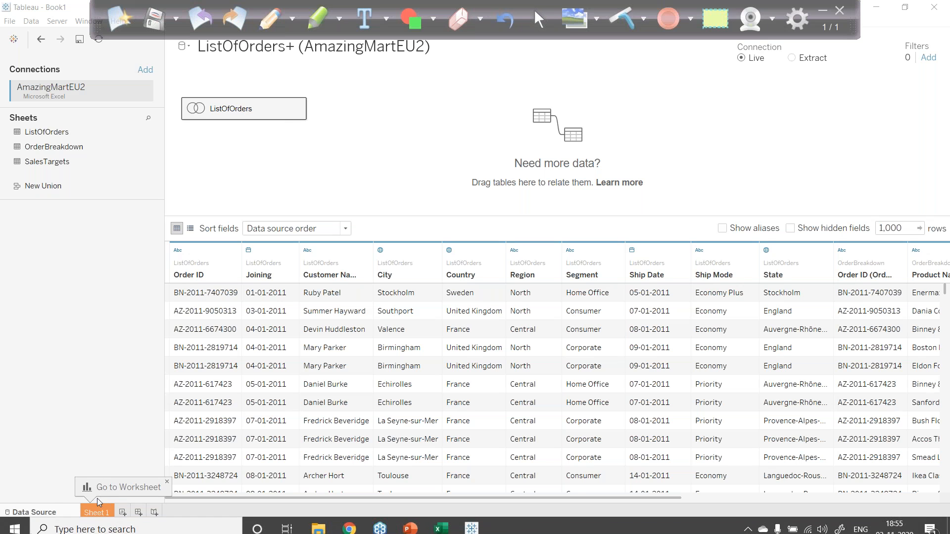
Open the Sheet 1 worksheet, and check the map view requirement on the Business Problem slide in PowerPoint before returning to Tableau
left_click(101, 515)
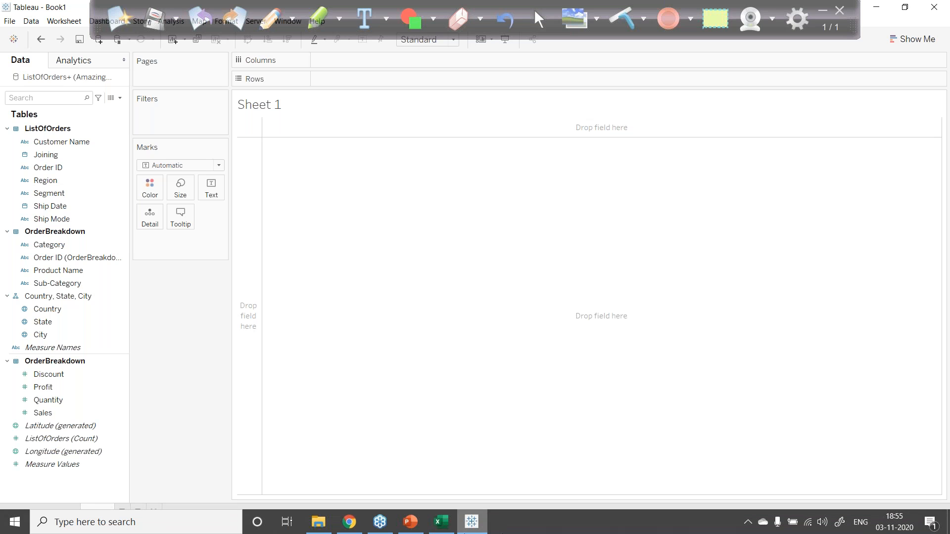
left_click(409, 525)
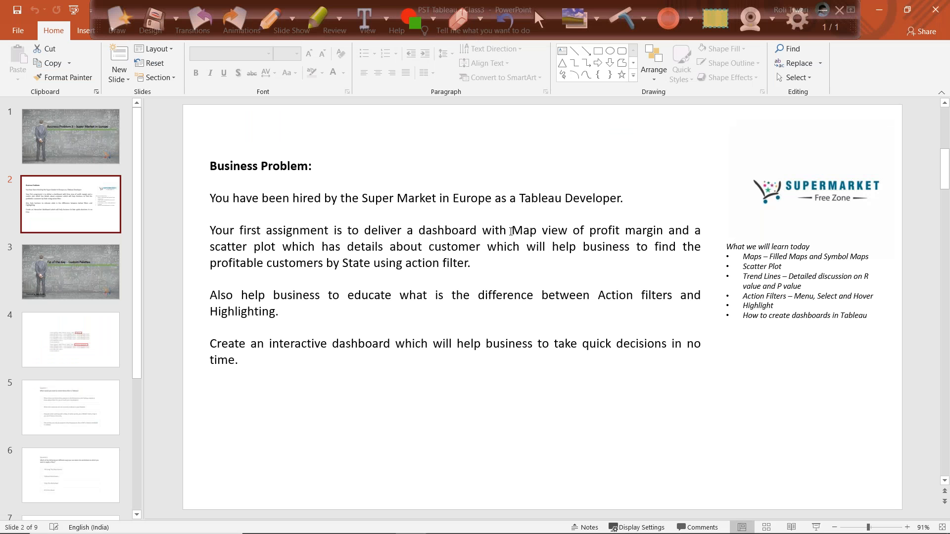
left_click_drag(511, 231, 570, 234)
left_click(651, 444)
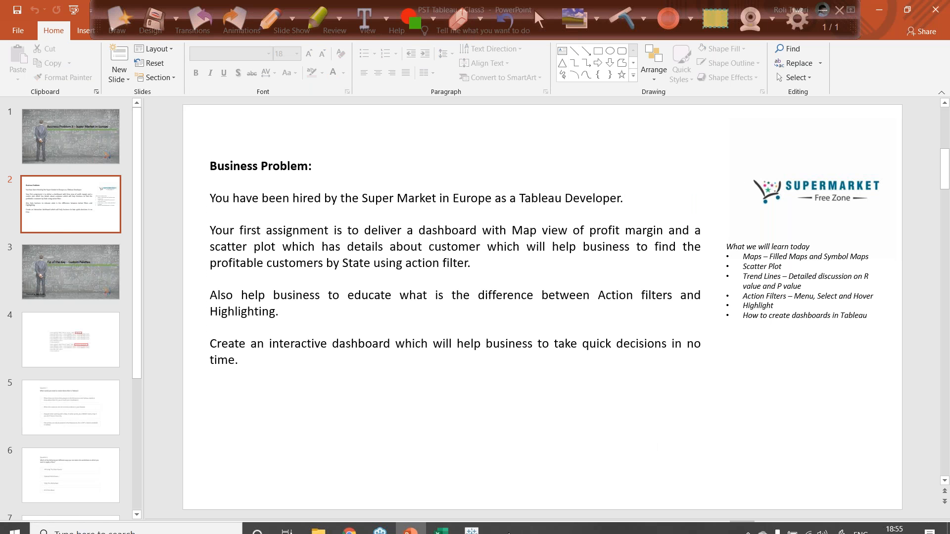
left_click(472, 522)
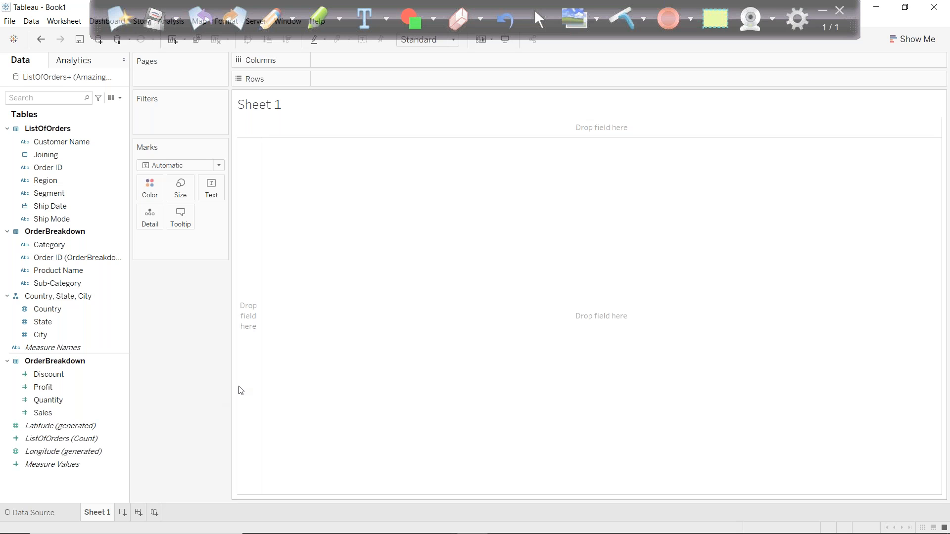
Create a calculated field named Profit Margin with the formula SUM([Profit])/SUM([Sales])
right_click(70, 479)
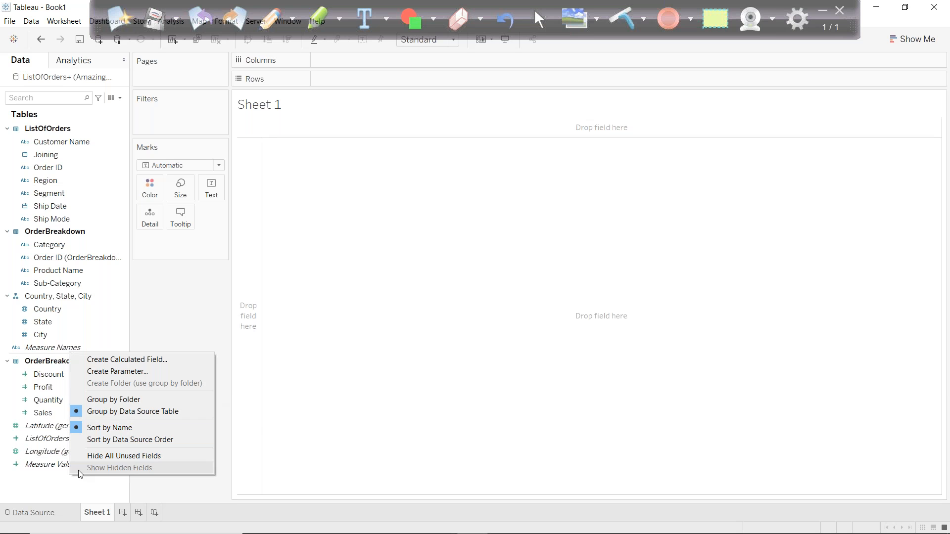
left_click(135, 360)
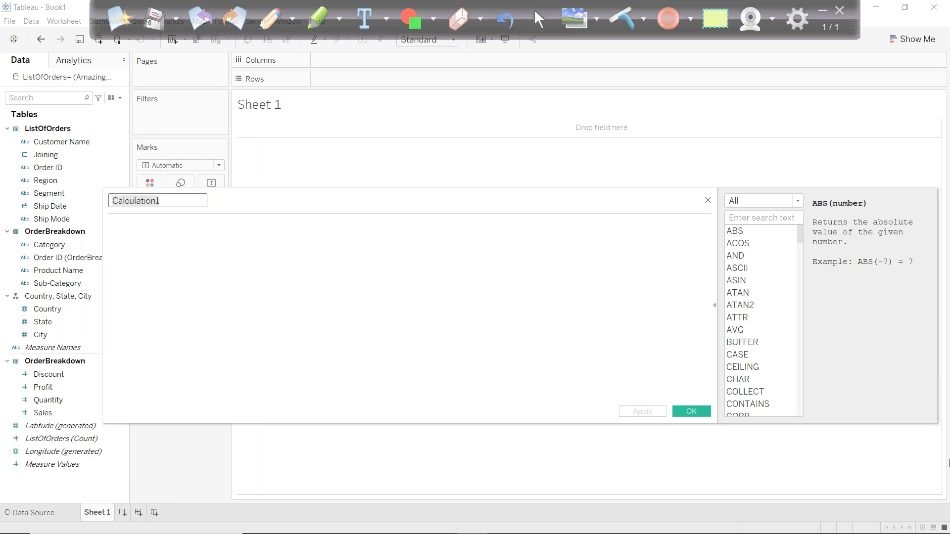
type("Profit Margin")
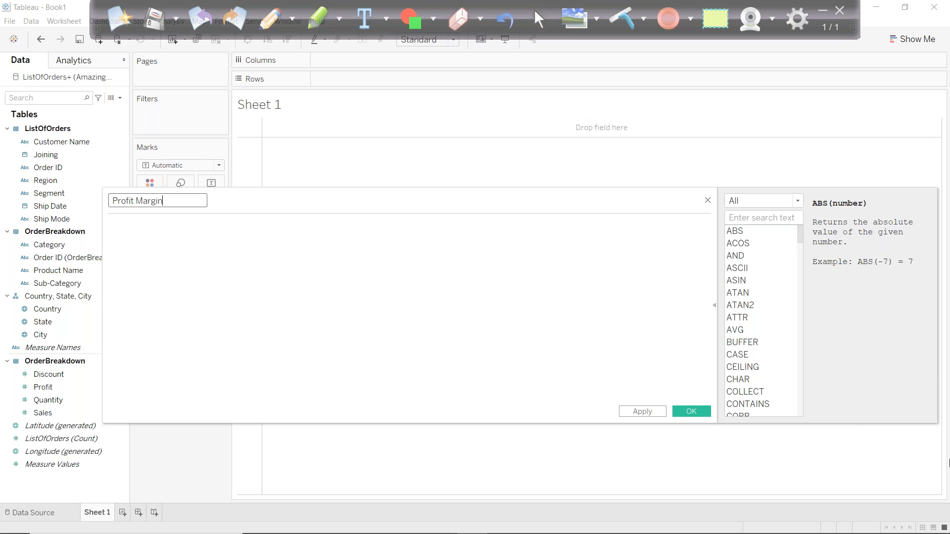
key("Tab")
type("SUM([Profit])")
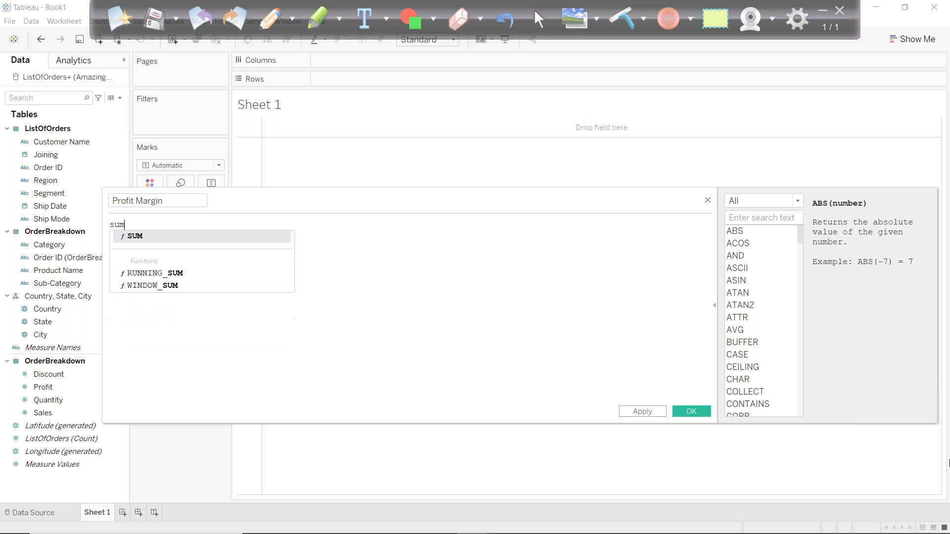
type("/SUM([Sales])")
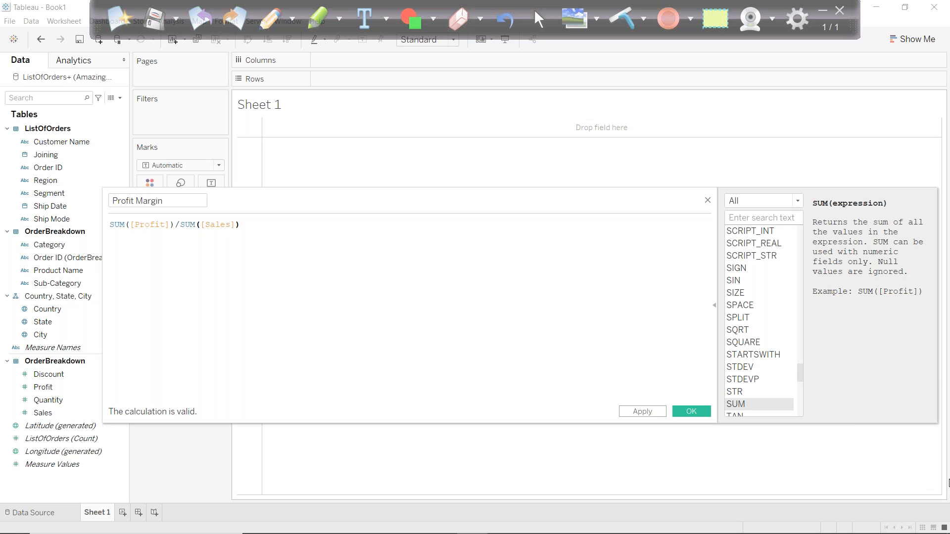
left_click(692, 411)
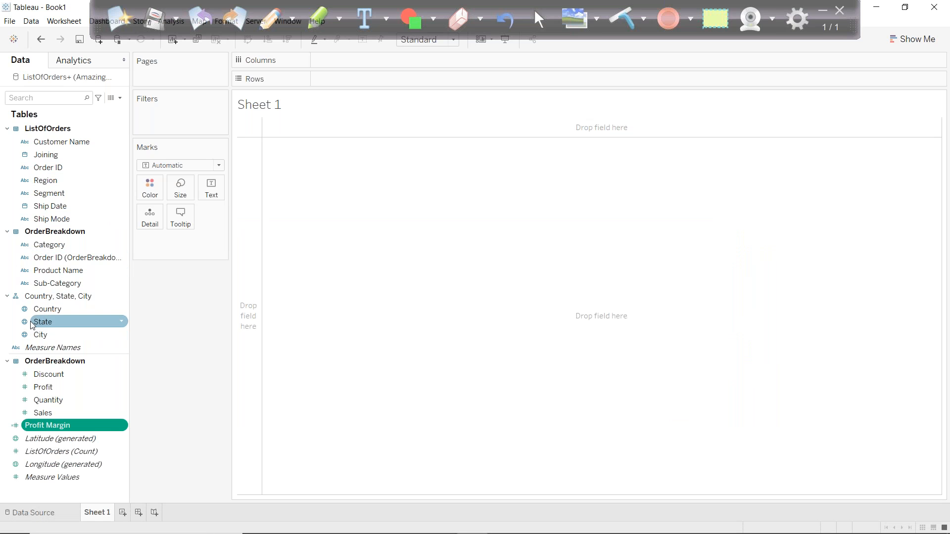
Build a filled map from the State field, colored by Profit Margin, and inspect the values of individual states
left_click(44, 322)
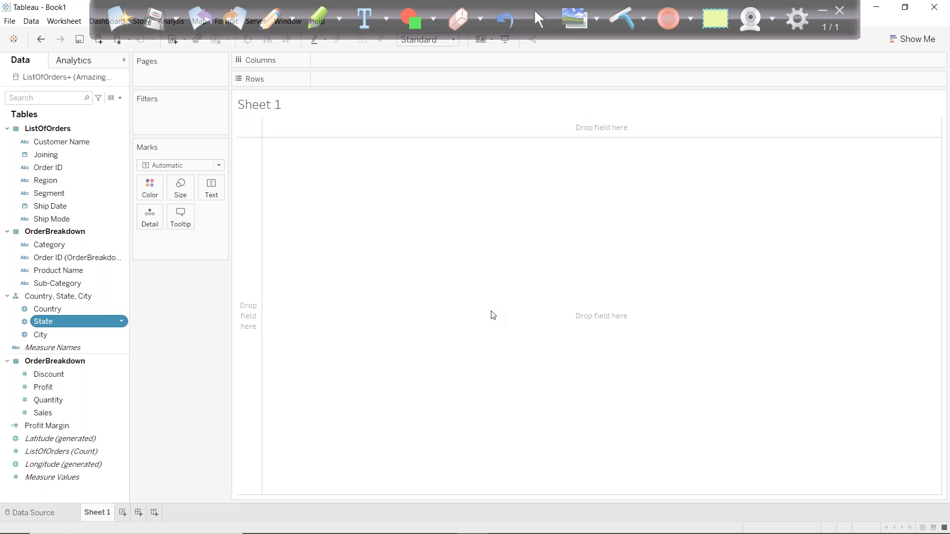
left_click_drag(44, 322, 491, 311)
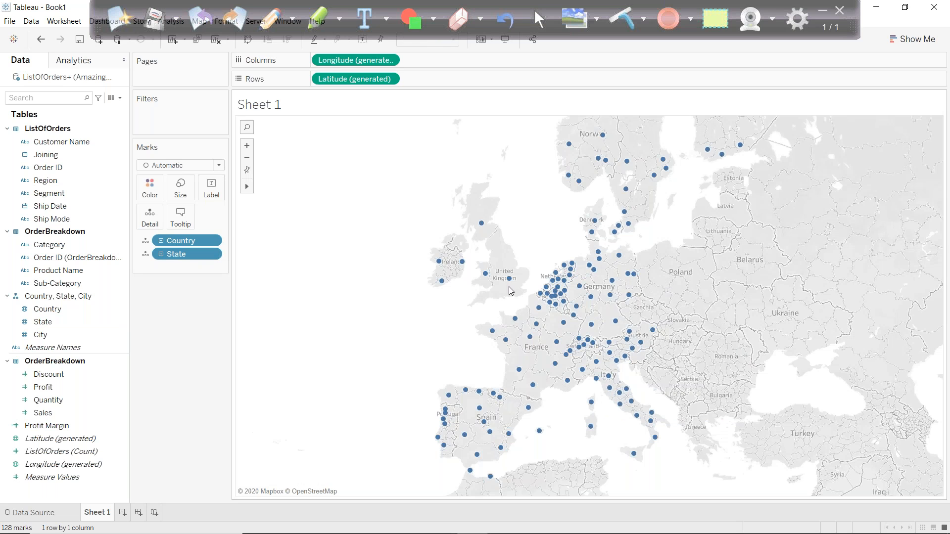
left_click_drag(47, 426, 148, 187)
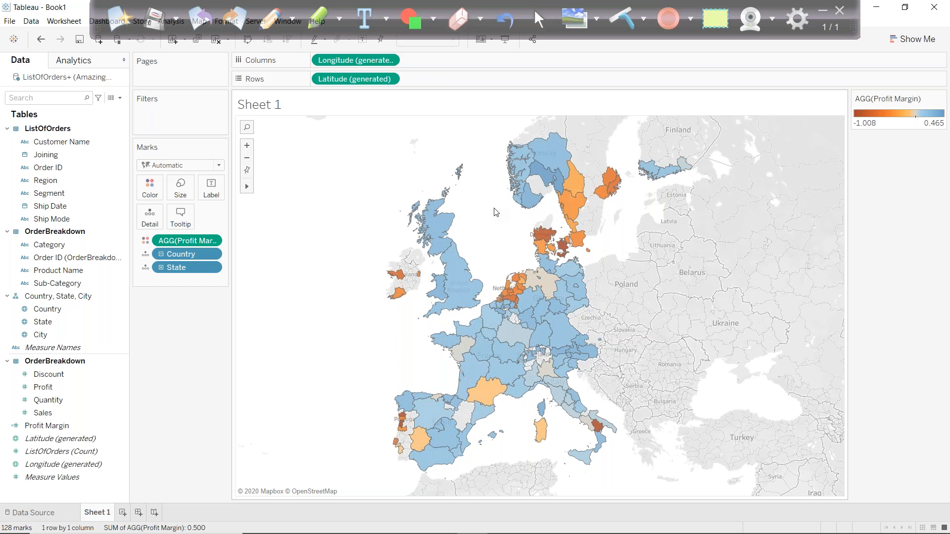
mouse_move(483, 325)
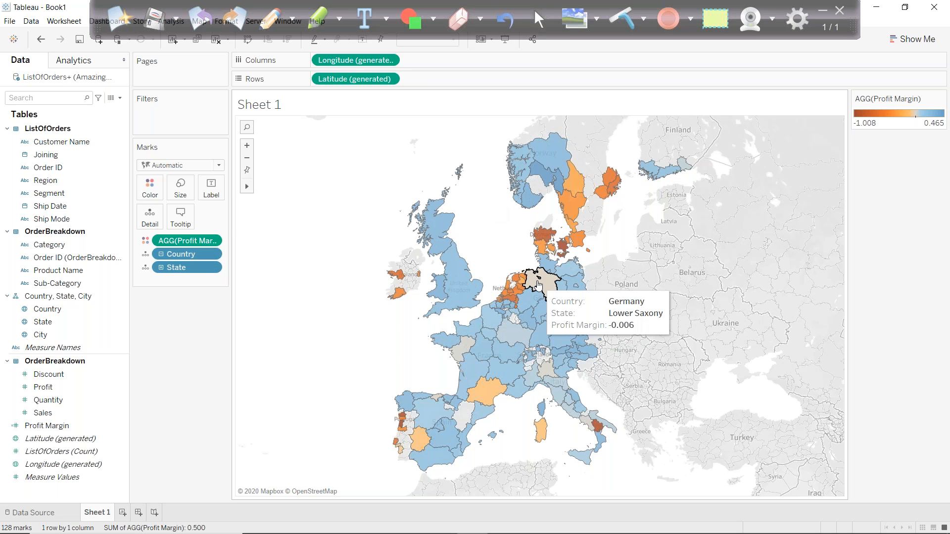
mouse_move(514, 315)
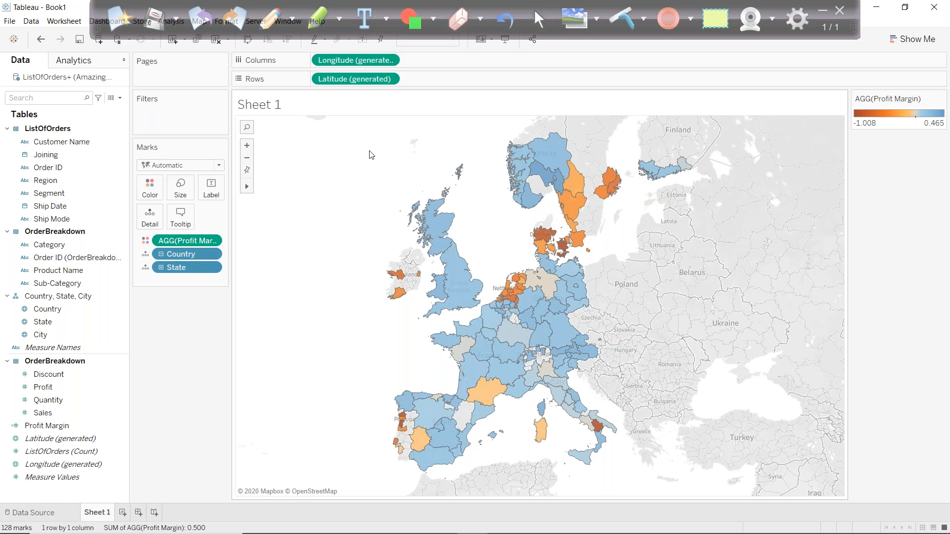
Mark the Longitude and Latitude pills, their generated source fields and the geographic field icons with the pen, and clear the markings
left_click(267, 22)
mouse_move(364, 50)
left_mouse_down()
mouse_move(305, 49)
mouse_move(303, 101)
mouse_move(421, 74)
mouse_move(404, 53)
left_mouse_up()
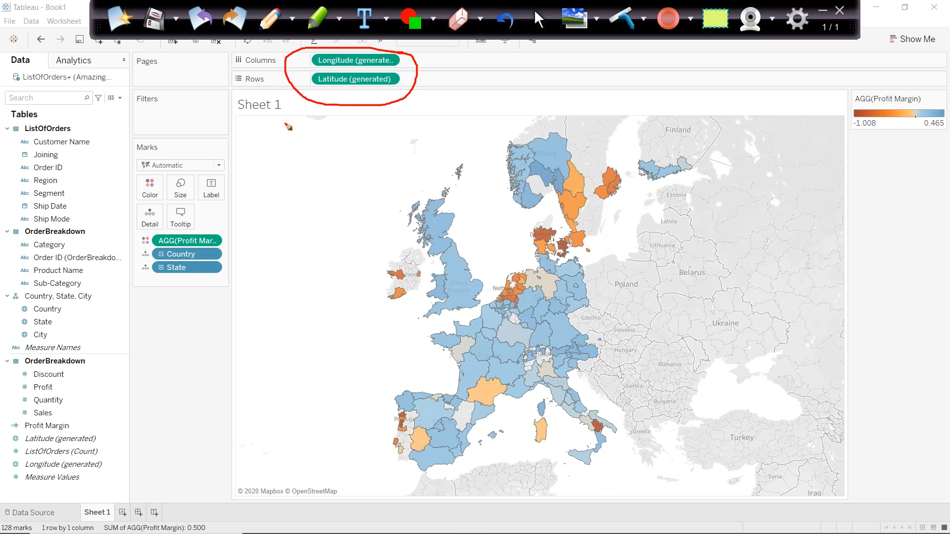
mouse_move(10, 432)
left_mouse_down()
mouse_move(119, 441)
mouse_move(121, 467)
mouse_move(20, 475)
mouse_move(22, 430)
left_mouse_up()
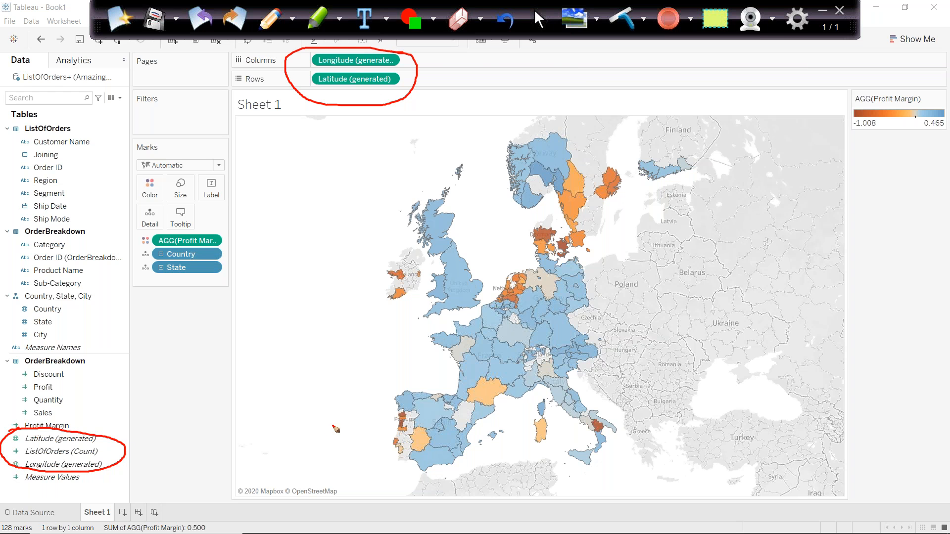
mouse_move(29, 304)
left_mouse_down()
mouse_move(11, 319)
mouse_move(44, 346)
mouse_move(29, 298)
left_mouse_up()
left_click_drag(75, 437, 110, 403)
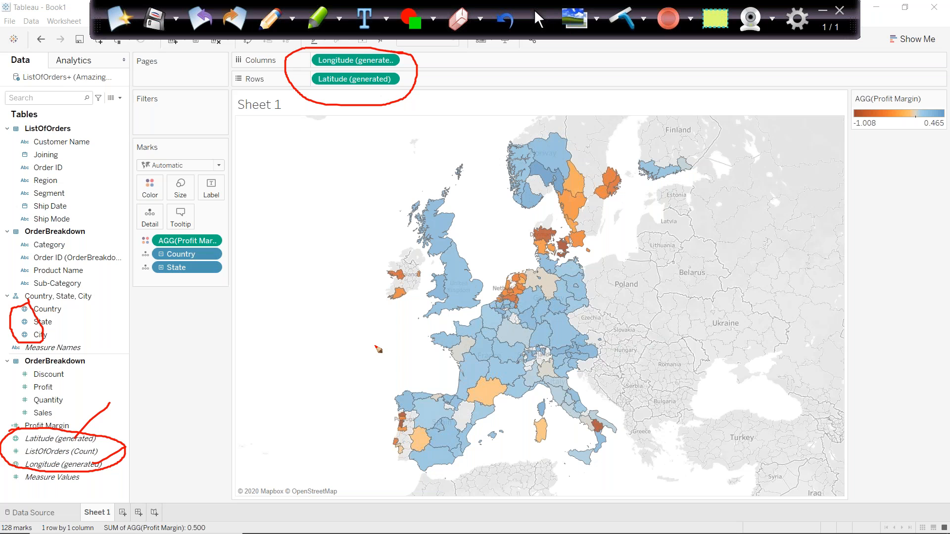
left_click(627, 18)
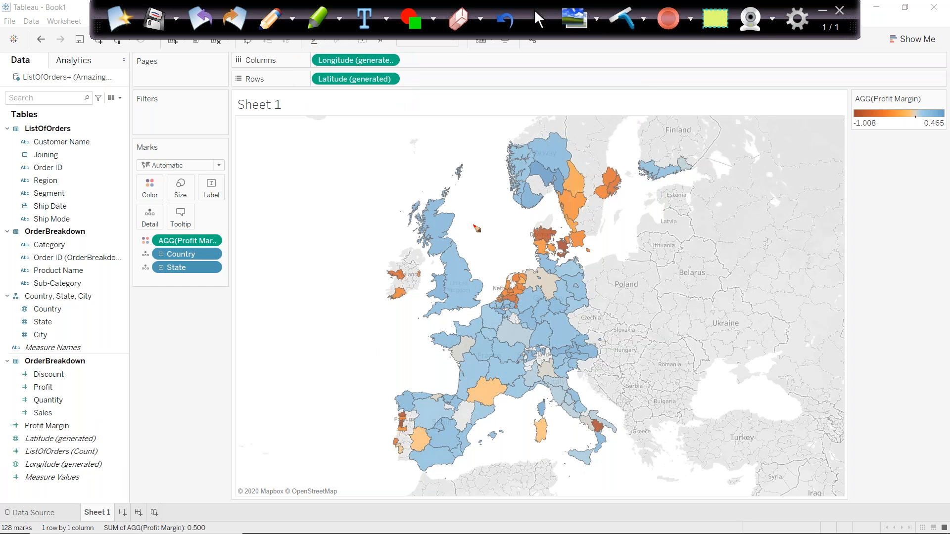
Circle the Longitude pill on Columns and the Latitude pill on Rows separately, and erase the circles
mouse_move(311, 66)
left_mouse_down()
mouse_move(408, 68)
mouse_move(400, 41)
mouse_move(304, 45)
left_mouse_up()
mouse_move(303, 77)
left_mouse_down()
mouse_move(304, 87)
mouse_move(402, 93)
mouse_move(354, 64)
mouse_move(304, 67)
left_mouse_up()
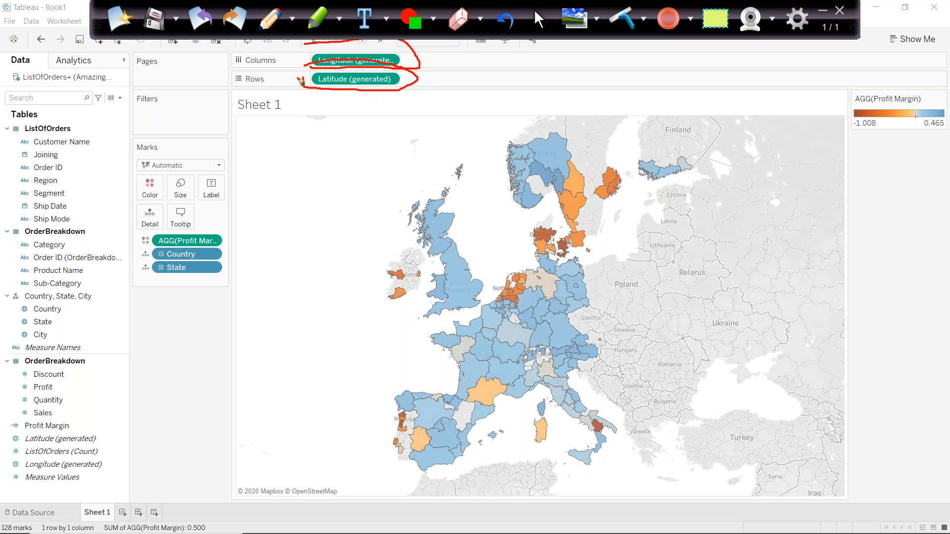
left_click(622, 19)
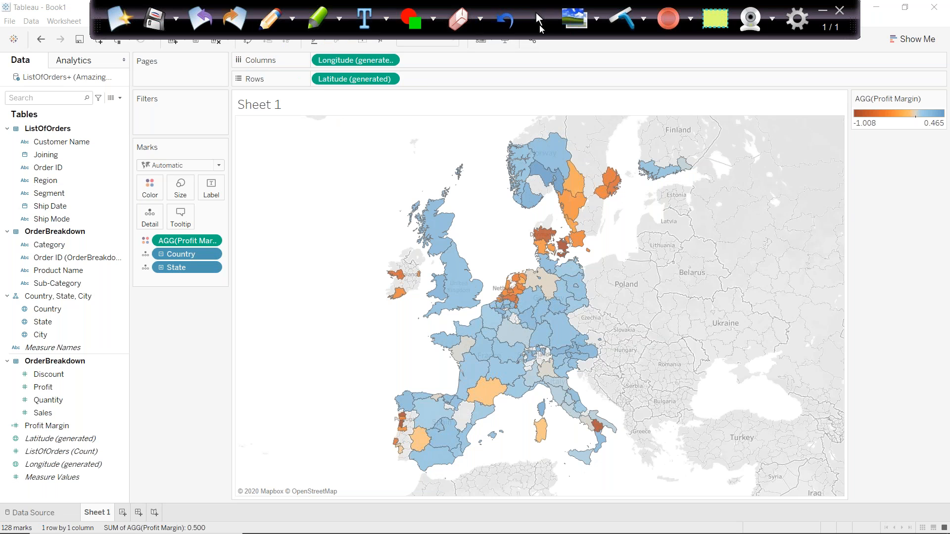
Swap the Longitude and Latitude fields between Columns and Rows to compare the view, and swap them back
left_click(539, 24)
left_click(247, 40)
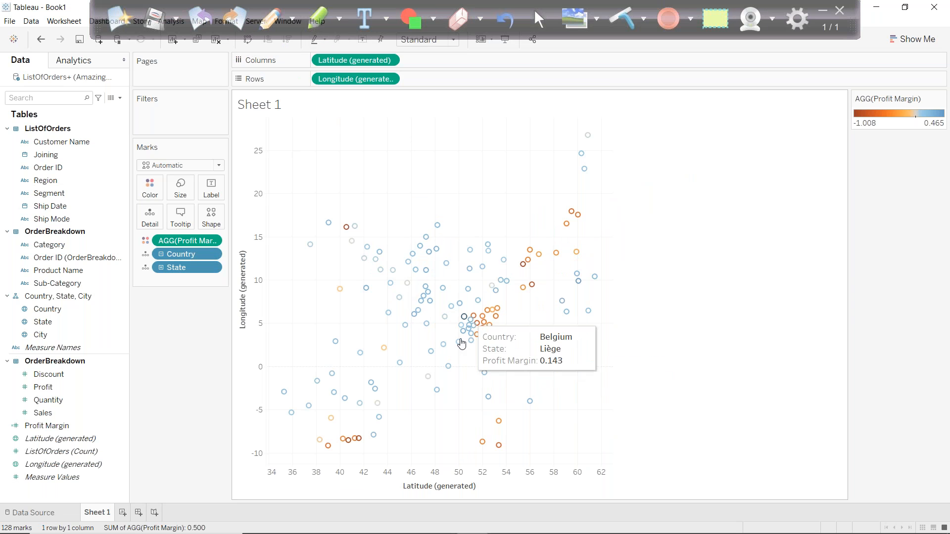
left_click(248, 39)
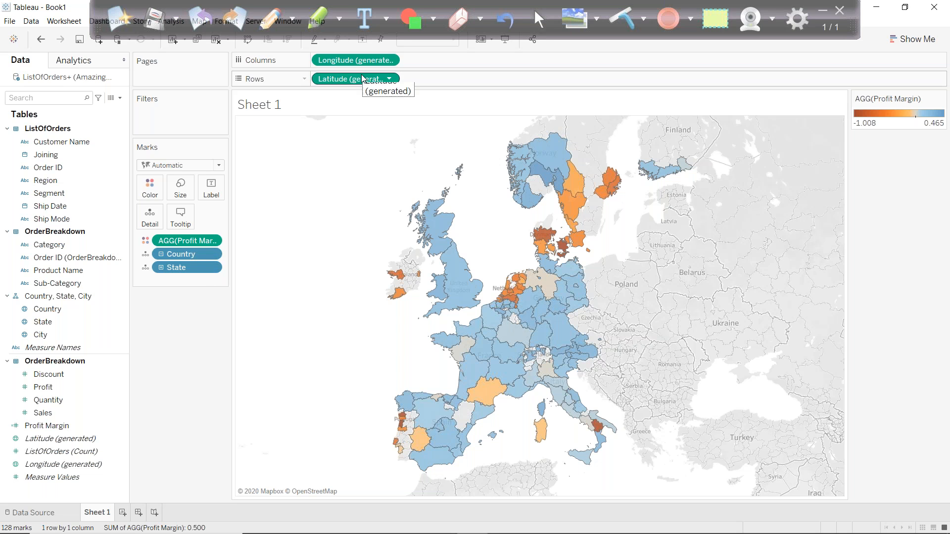
Hide the annotation toolbar, and set the background map's washout to 100% in the map layers settings
left_click(823, 10)
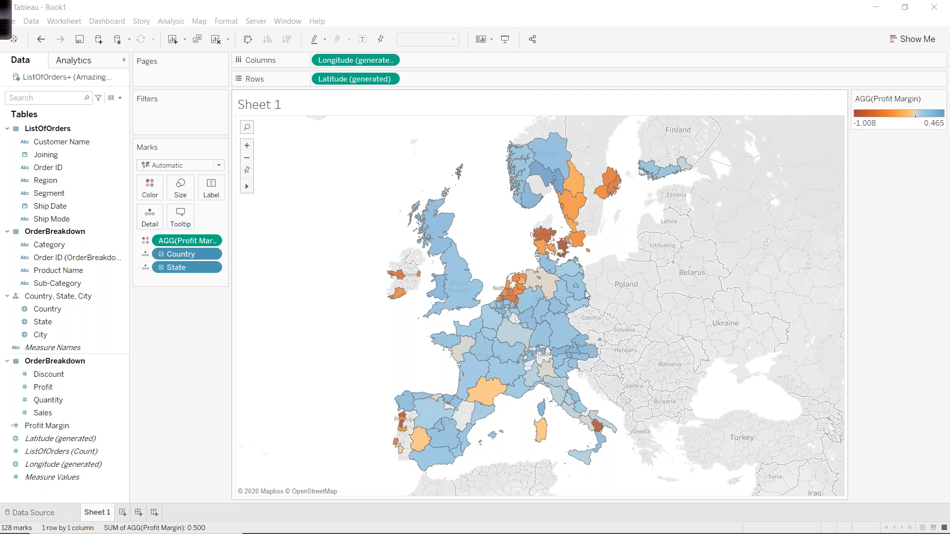
left_click(199, 21)
left_click(222, 110)
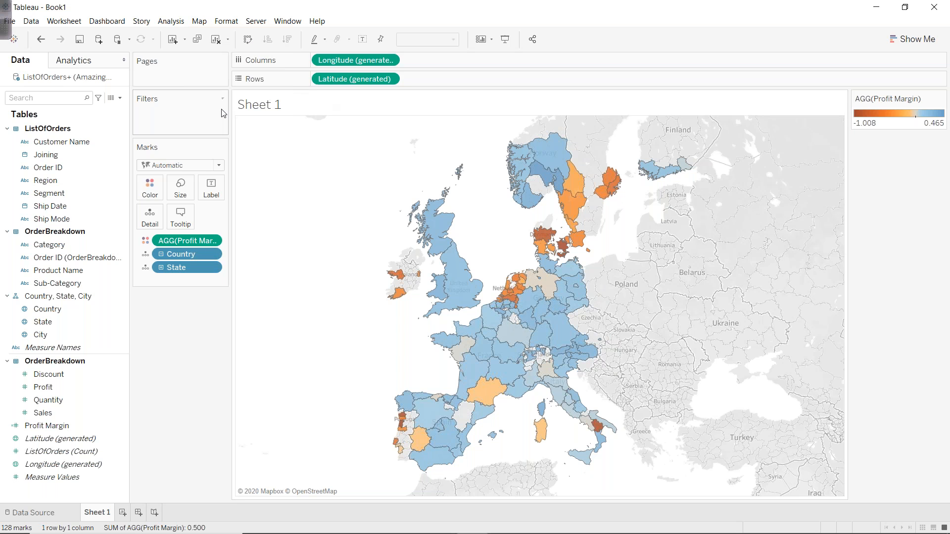
left_click(199, 21)
left_click(223, 110)
left_click_drag(47, 116, 90, 116)
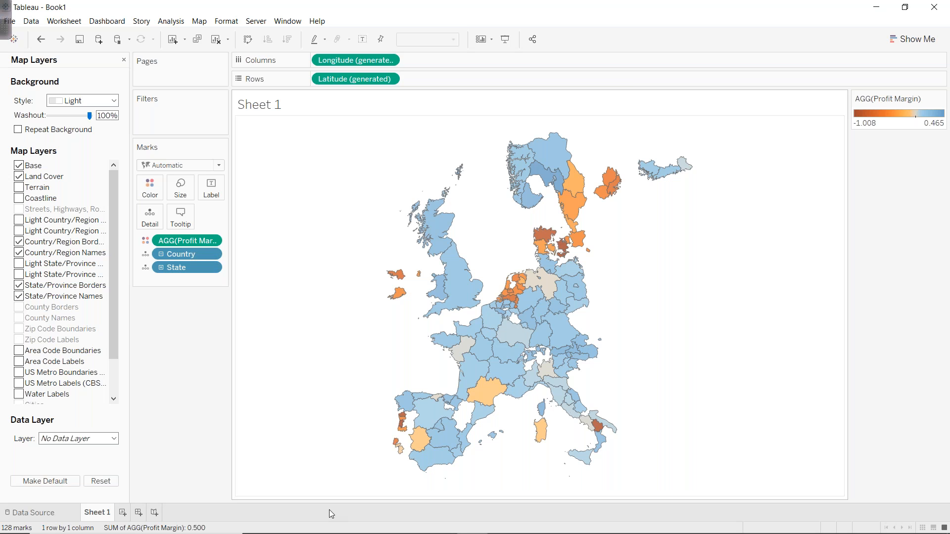
Add a new blank worksheet and switch to PowerPoint to consult the scatter plot requirement on the Business Problem slide
left_click(122, 512)
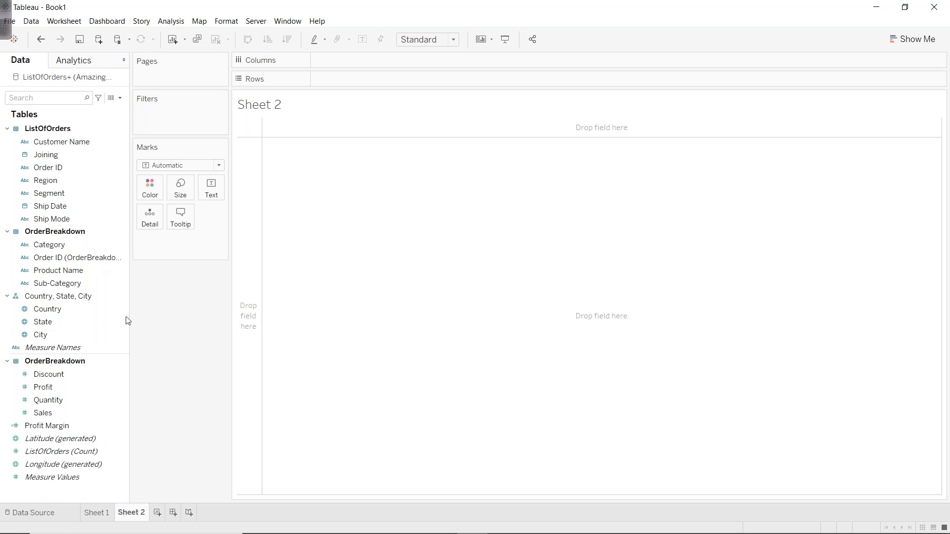
mouse_move(465, 528)
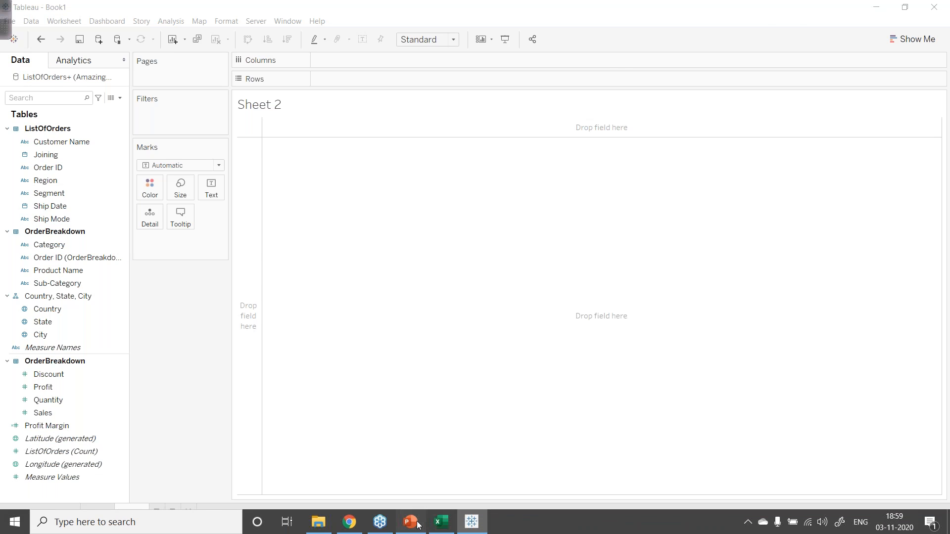
left_click(417, 523)
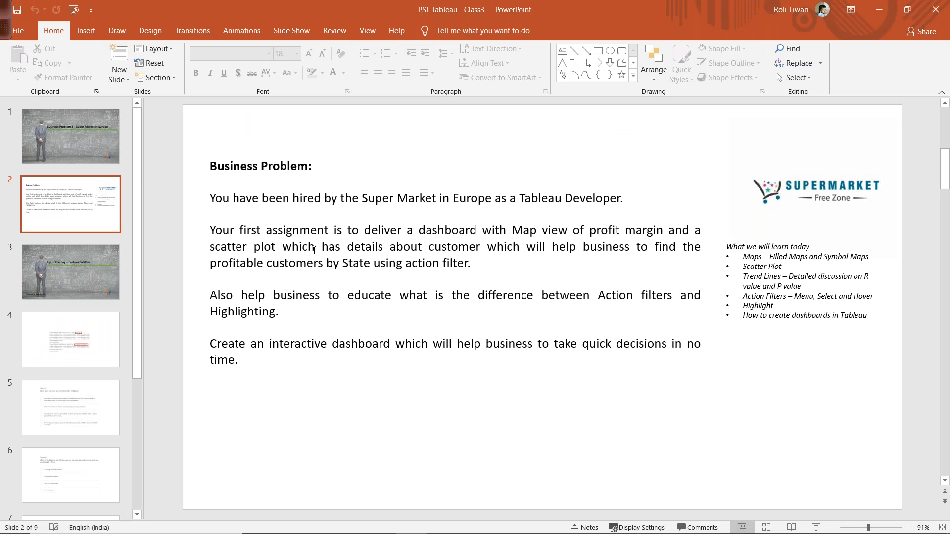
Highlight "scatter plot" in the Business Problem text, switch back to Tableau and examine the scatter plot requirements in Show Me
left_click_drag(211, 248, 281, 247)
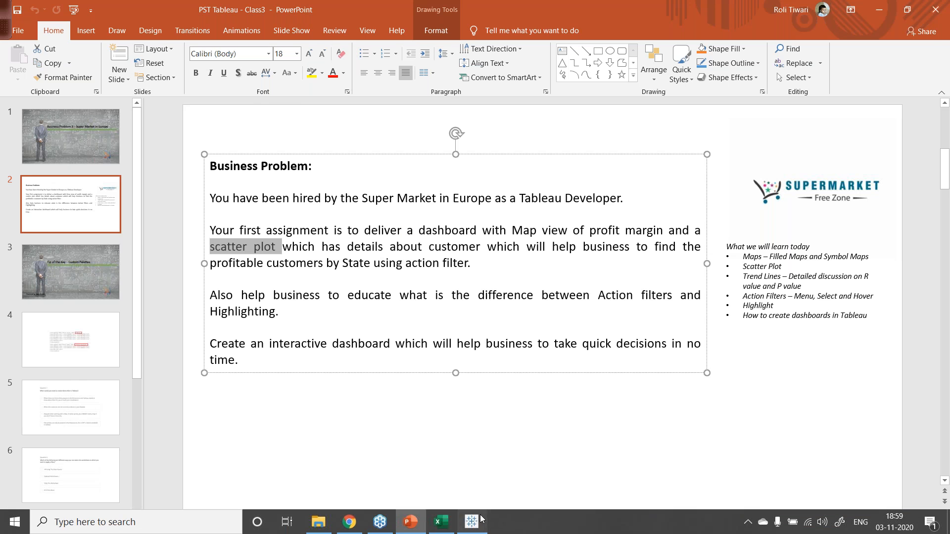
left_click(472, 529)
left_click(915, 39)
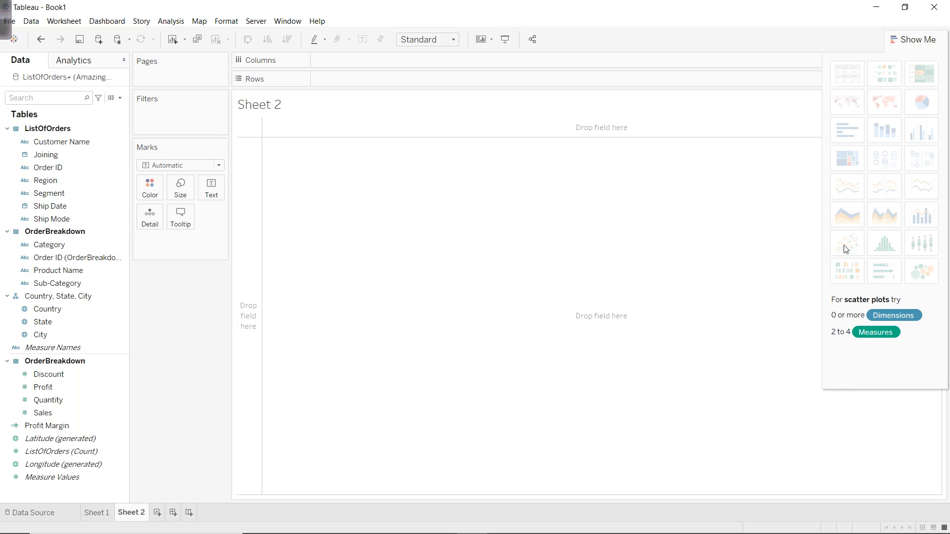
Build a scatter plot with Sales on Columns, Profit on Rows and Customer Name as the mark detail, and close Show Me
left_click(48, 391)
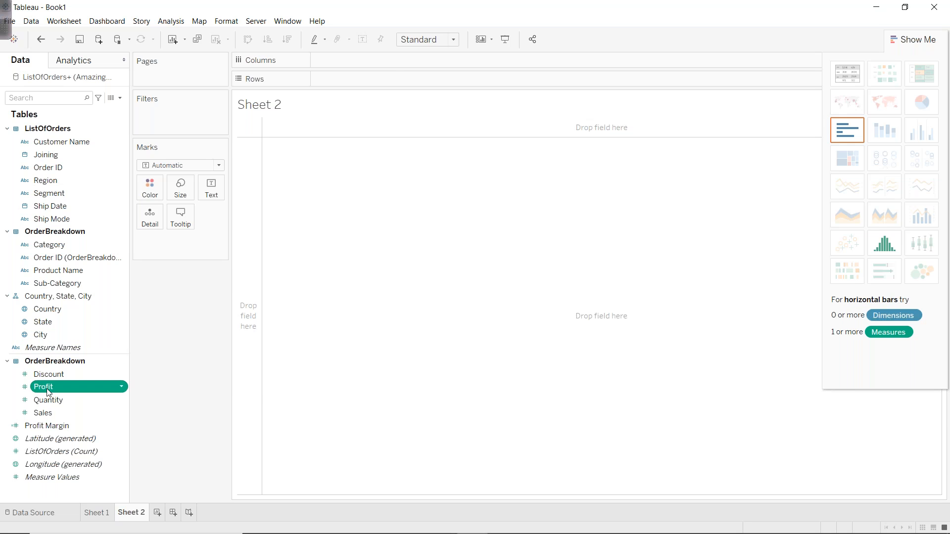
double_click(49, 391)
double_click(42, 412)
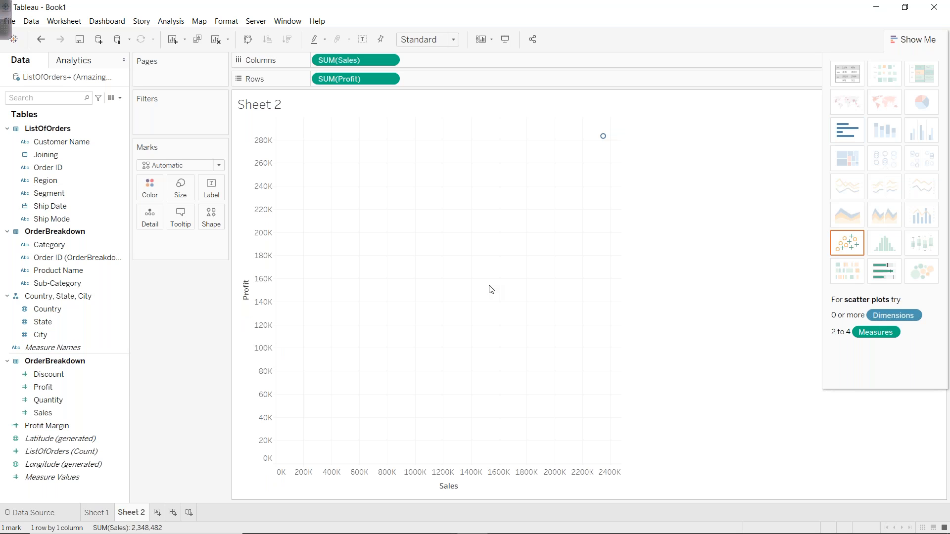
mouse_move(603, 142)
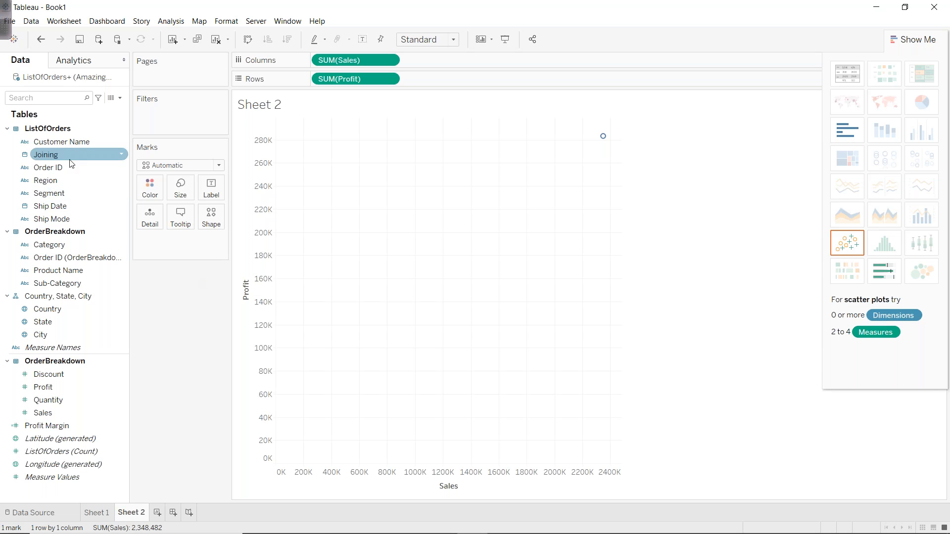
left_click_drag(65, 143, 162, 229)
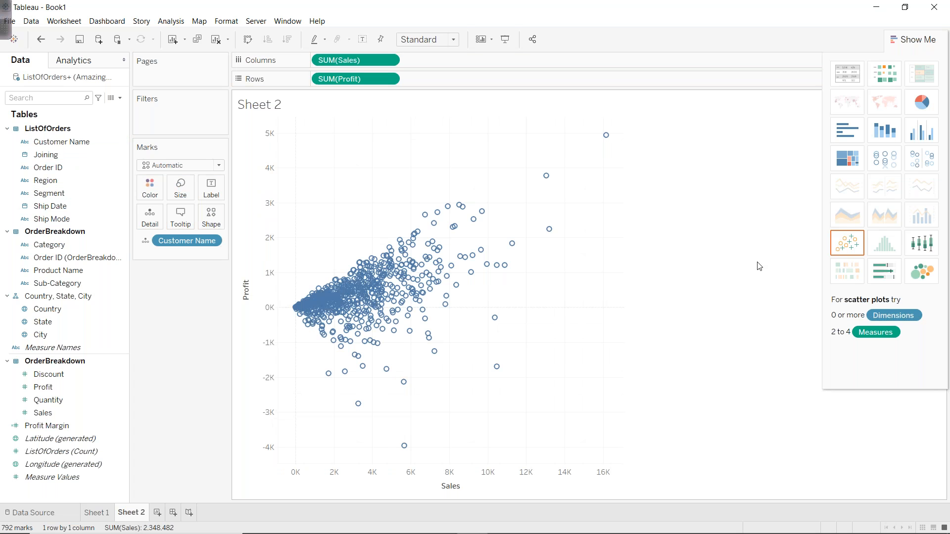
left_click(898, 40)
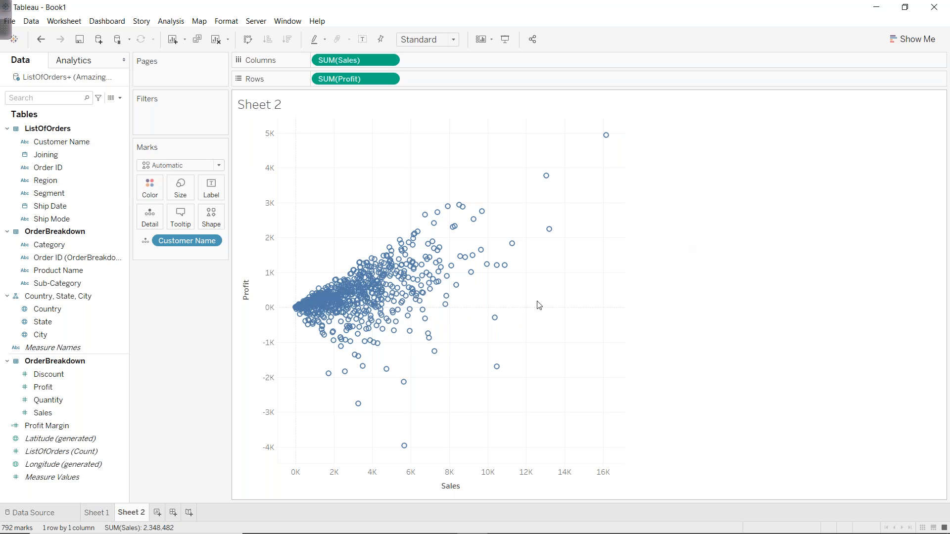
mouse_move(440, 230)
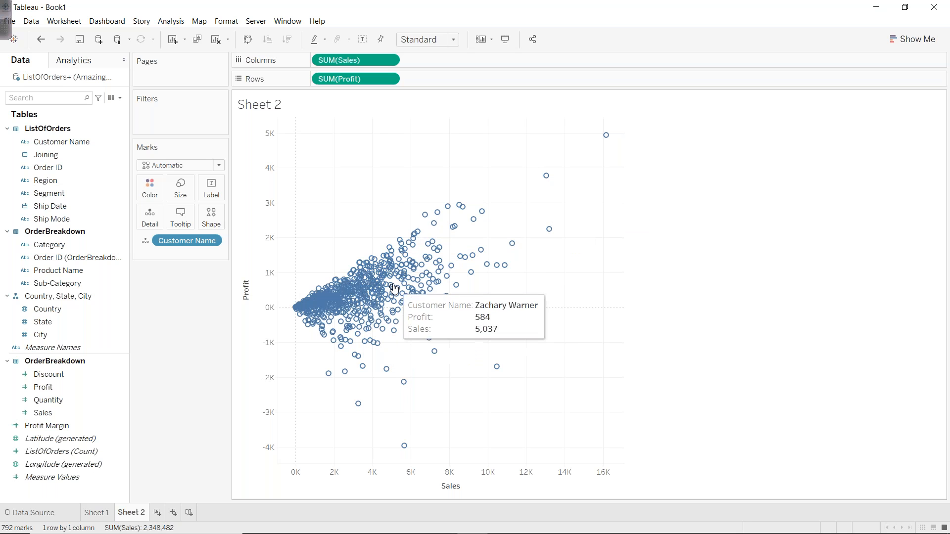
mouse_move(448, 295)
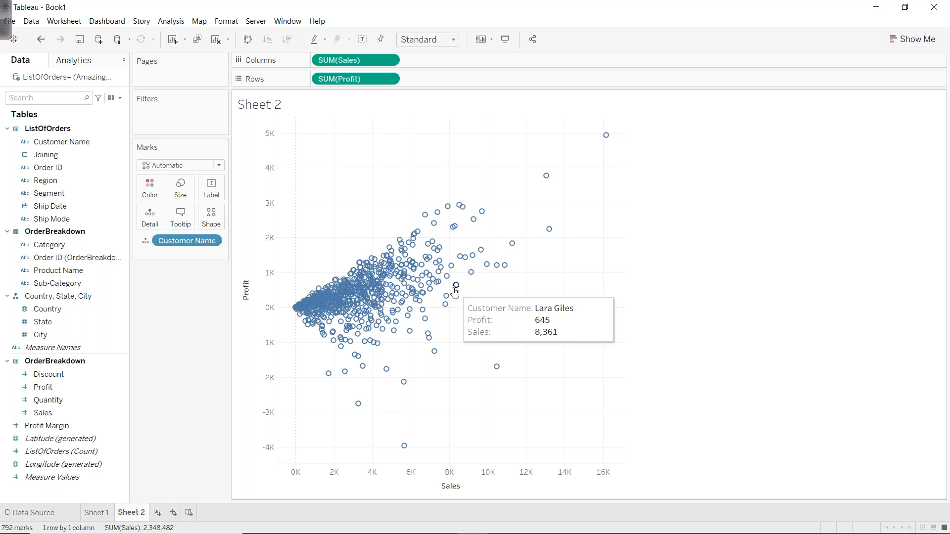
Color the customer marks by Profit Margin, and select the loss-making and profitable groups in turn before clearing the selection
left_click_drag(47, 426, 150, 189)
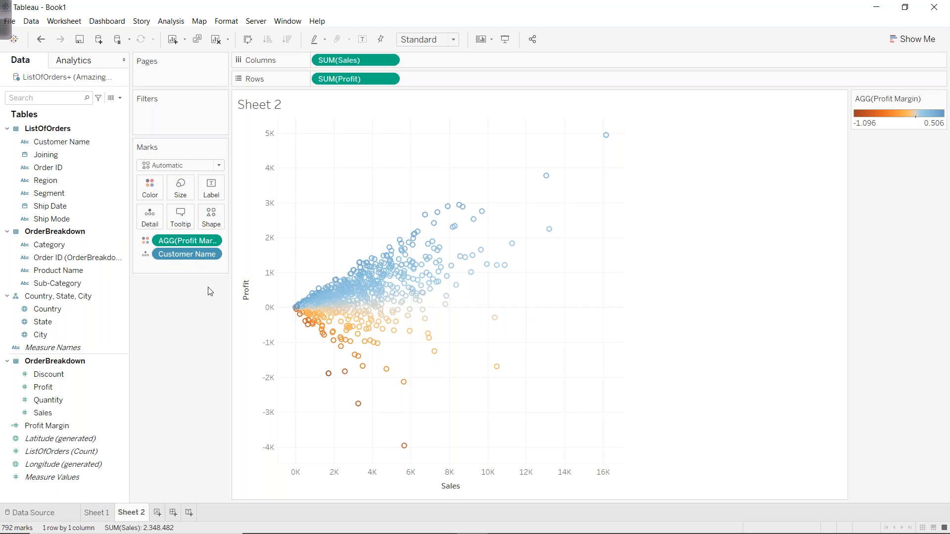
left_click_drag(546, 451, 307, 322)
left_click_drag(307, 150, 540, 299)
left_click(584, 291)
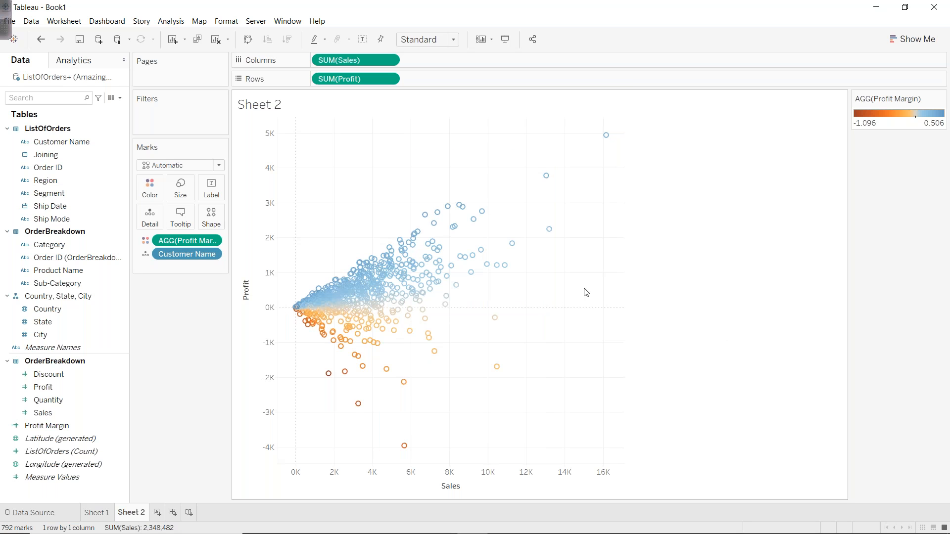
Format the scatter plot marks as slightly larger filled circles with reduced opacity
left_click(211, 217)
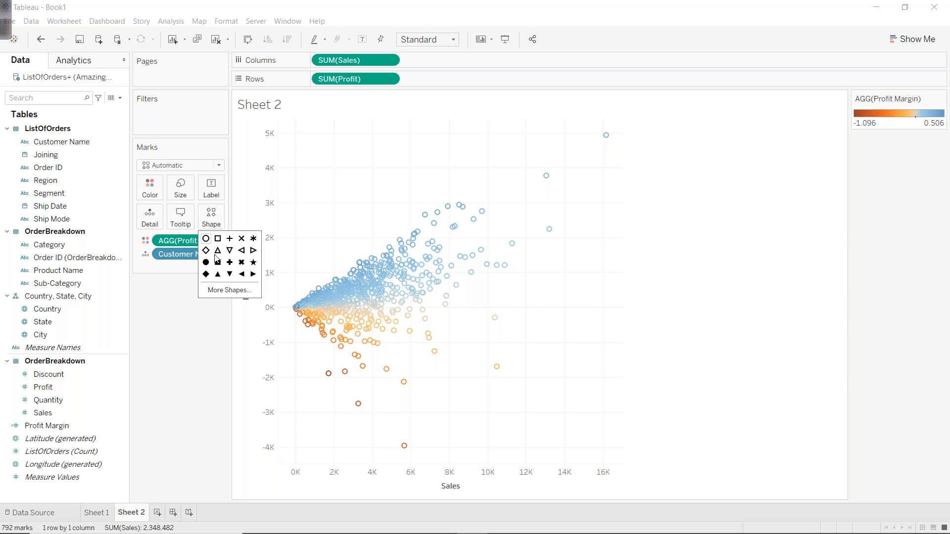
left_click(206, 262)
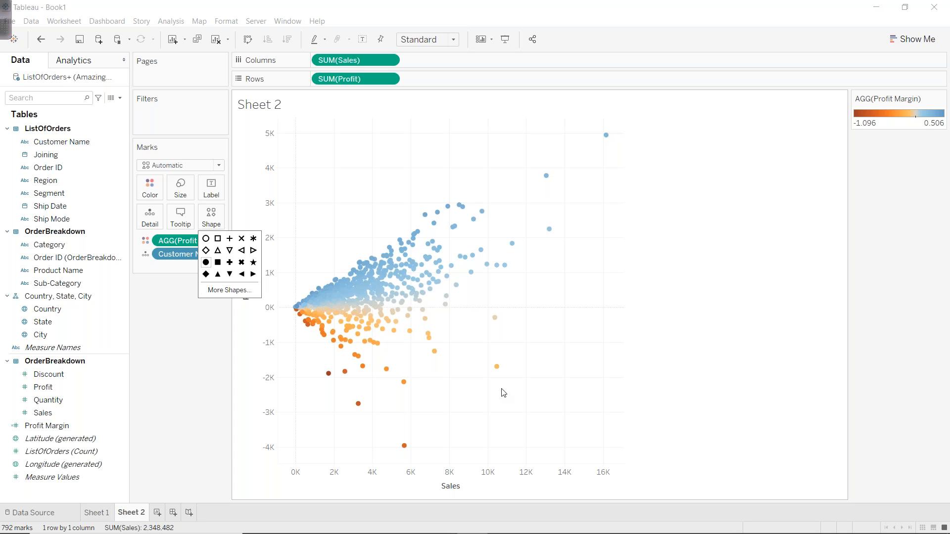
left_click(180, 188)
left_click_drag(195, 216, 203, 216)
left_click(150, 187)
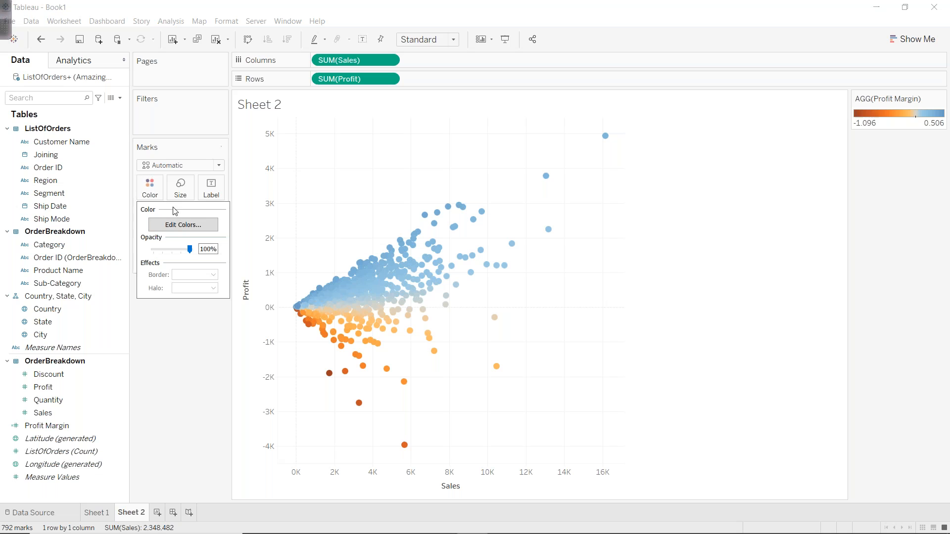
left_click(179, 249)
left_click(187, 353)
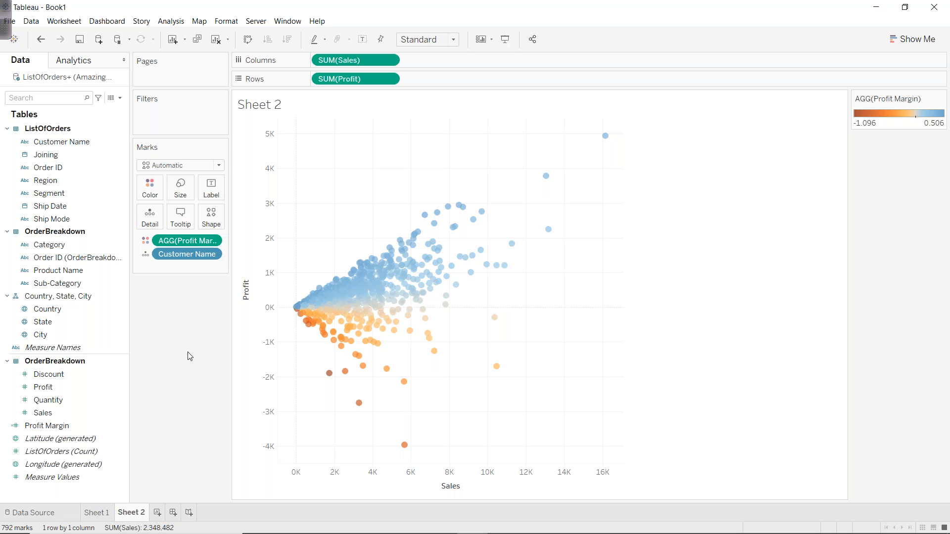
left_click(150, 187)
left_click(178, 353)
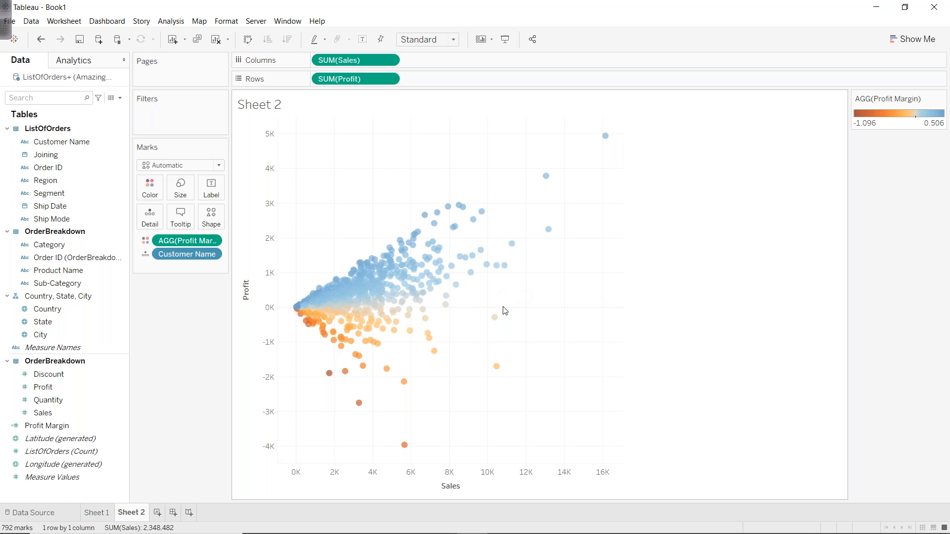
Create a new dashboard with the Sheet 1 map and the Sheet 2 scatter plot placed side by side, the map first
left_click(173, 514)
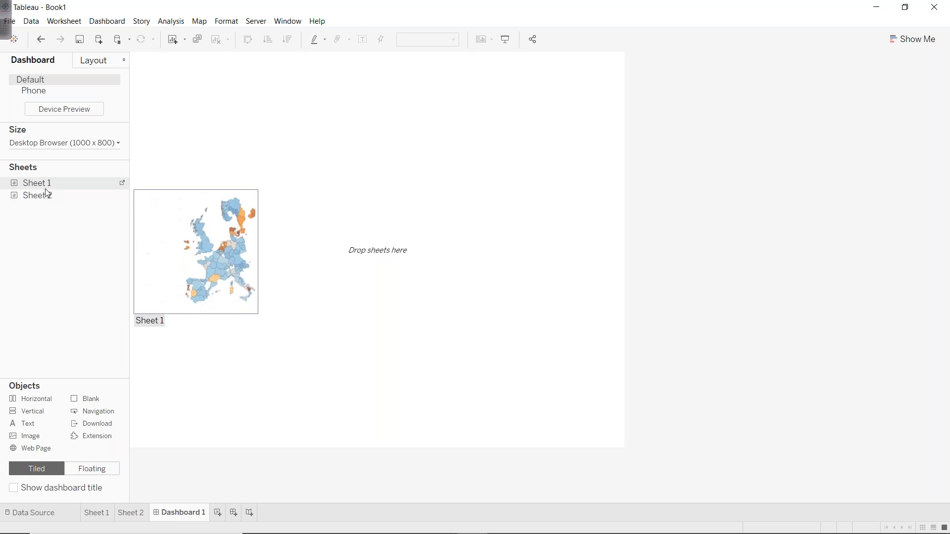
left_click_drag(51, 187, 415, 187)
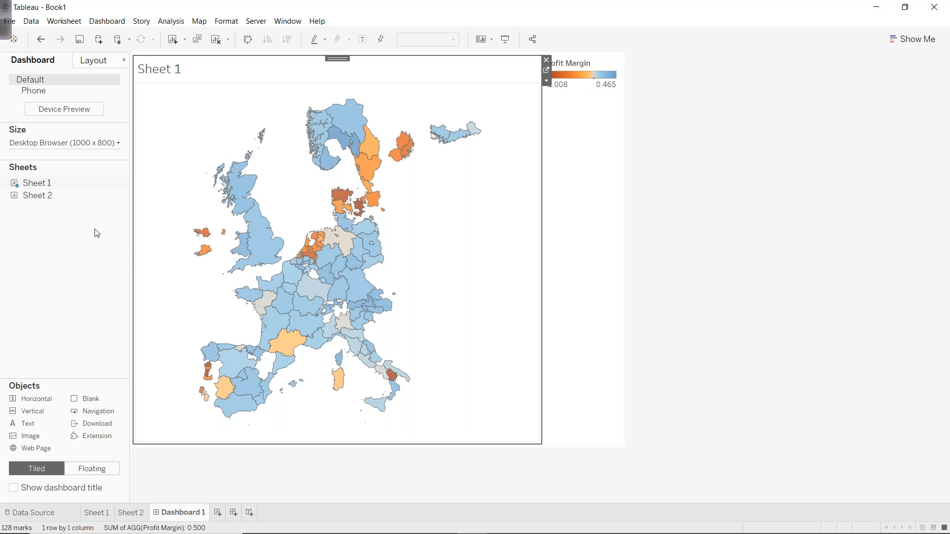
left_click_drag(37, 195, 371, 329)
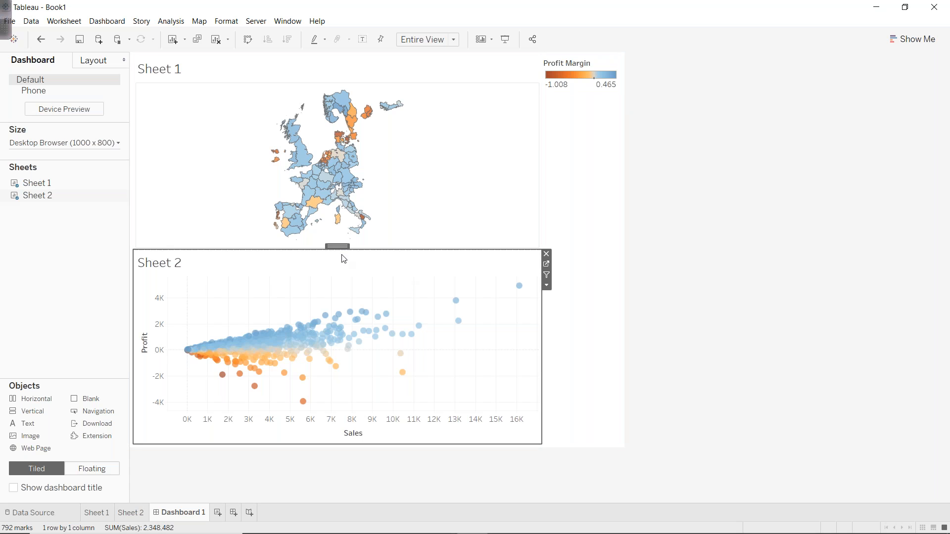
left_click_drag(337, 246, 450, 163)
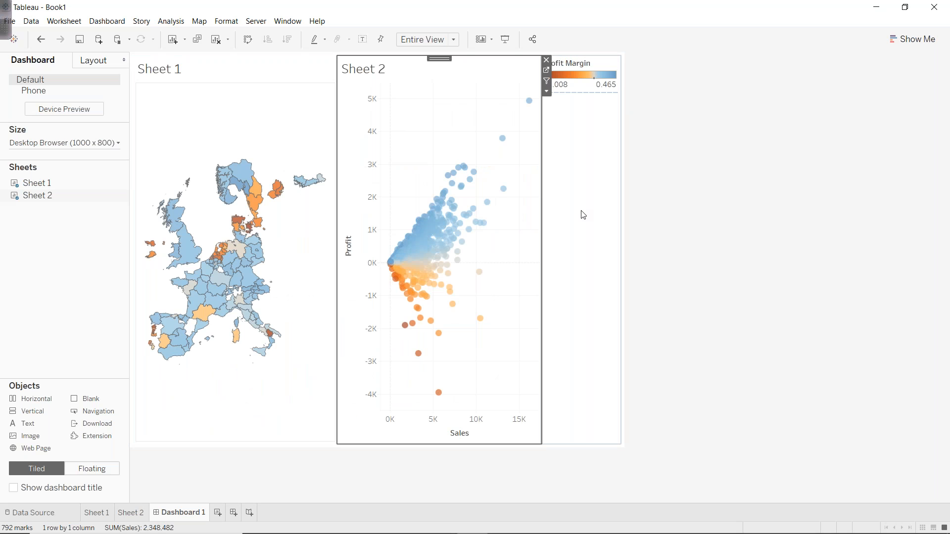
Set the dashboard size to Automatic
left_click(30, 143)
left_click(27, 162)
left_click(34, 186)
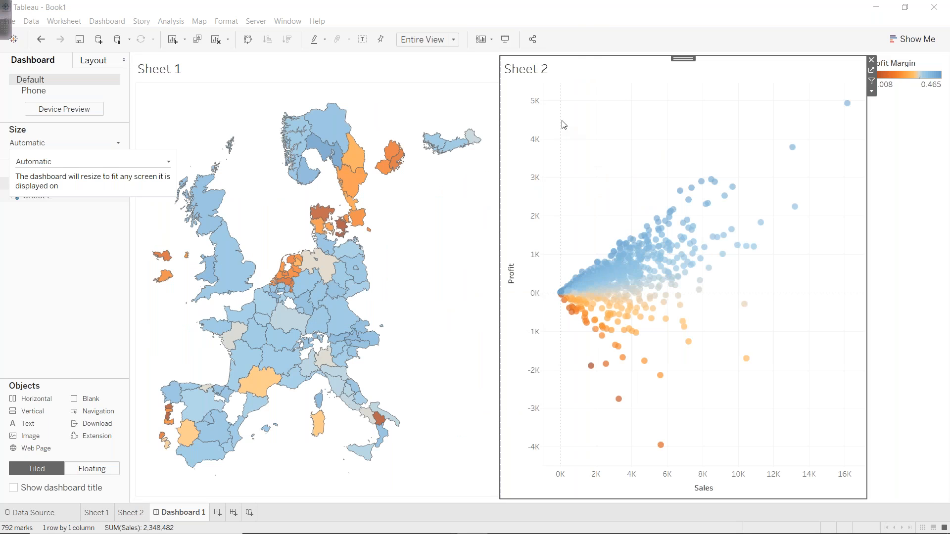
left_click(411, 292)
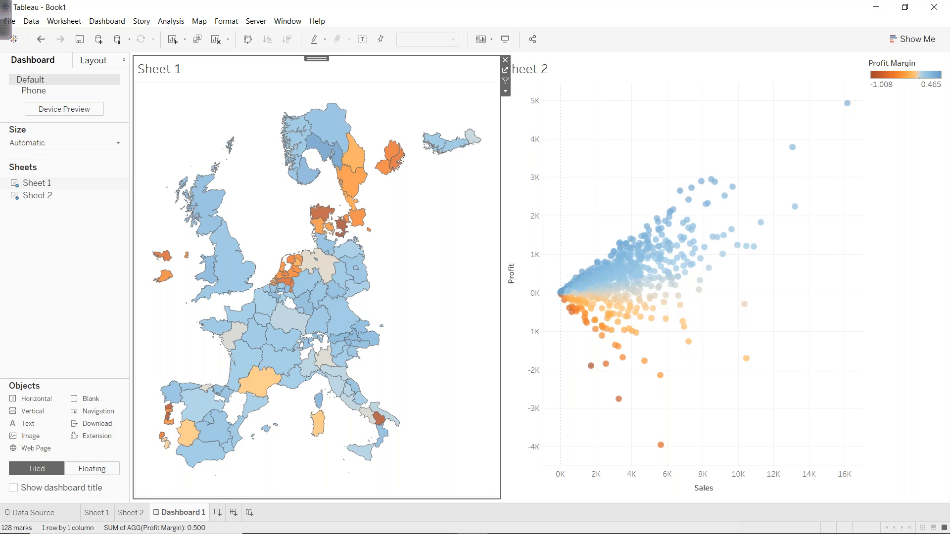
Select a Norwegian region and England on the map to check the scatter plot's response, and clear the selection
left_click(325, 127)
left_click(238, 268)
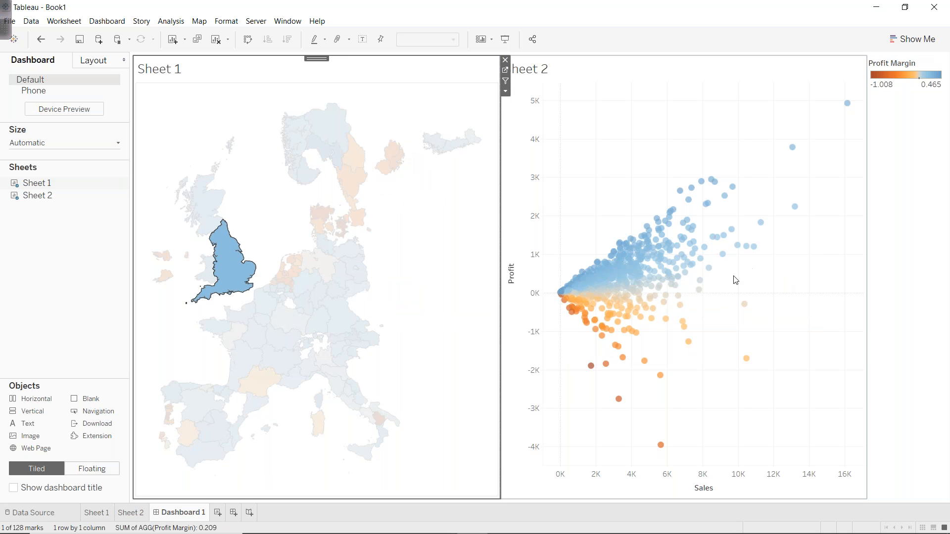
mouse_move(713, 249)
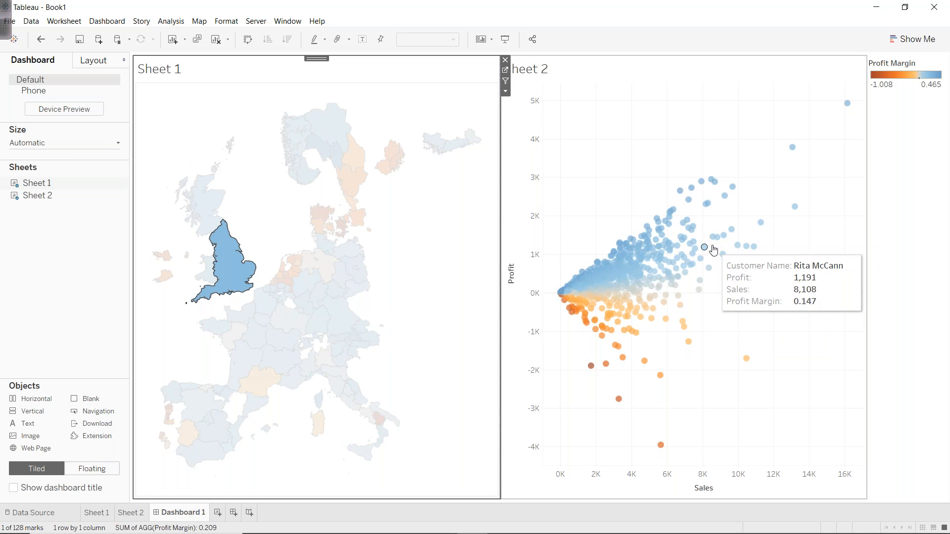
left_click(433, 262)
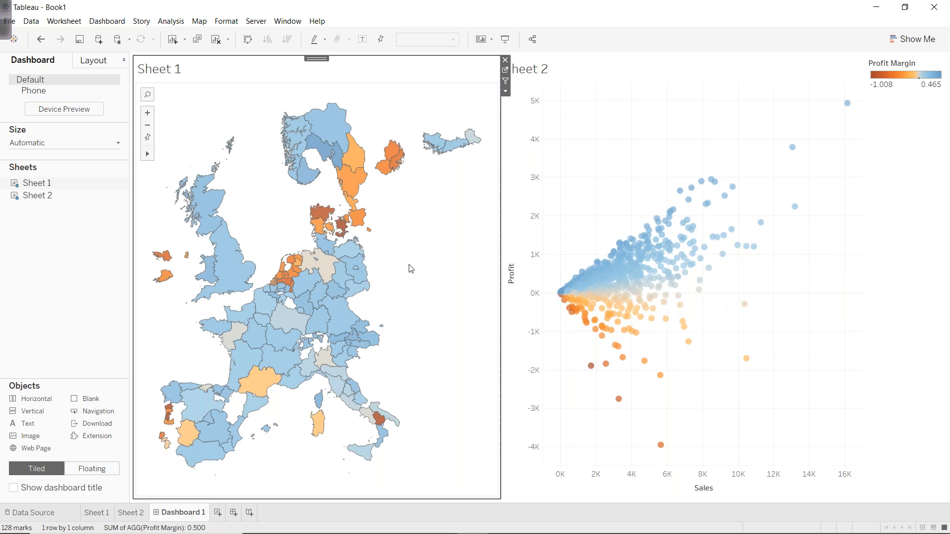
Add a dashboard filter action from Sheet 1 to Sheet 2 that runs on Select and shows all values when the selection is cleared
left_click(107, 21)
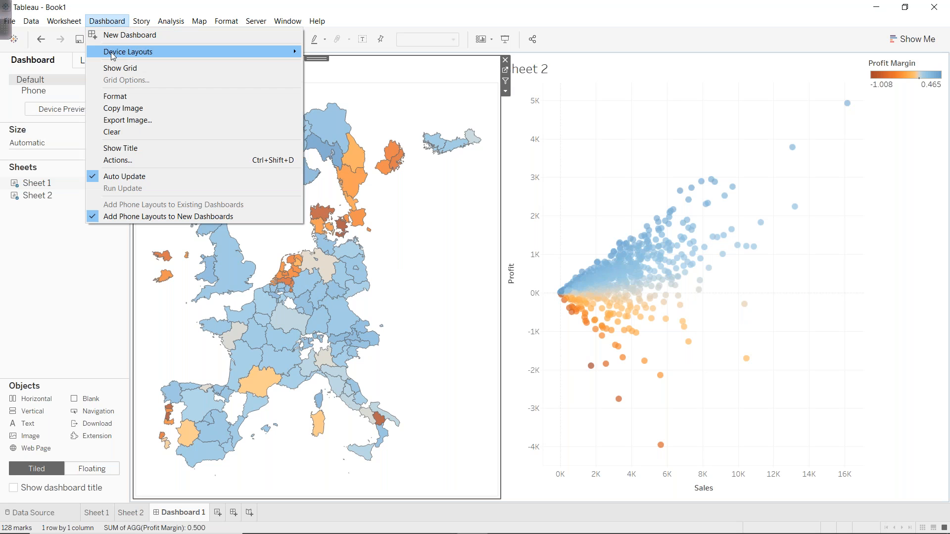
left_click(112, 160)
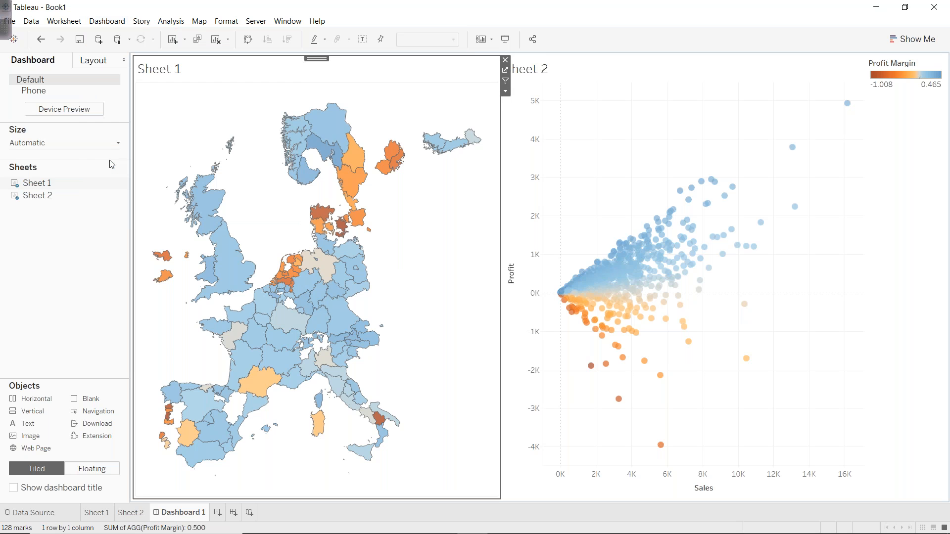
left_click(366, 308)
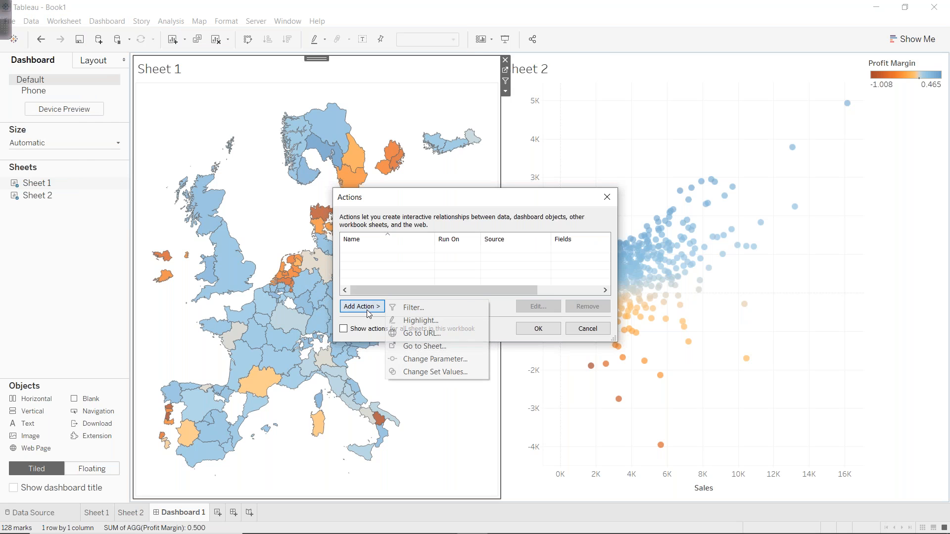
left_click(410, 308)
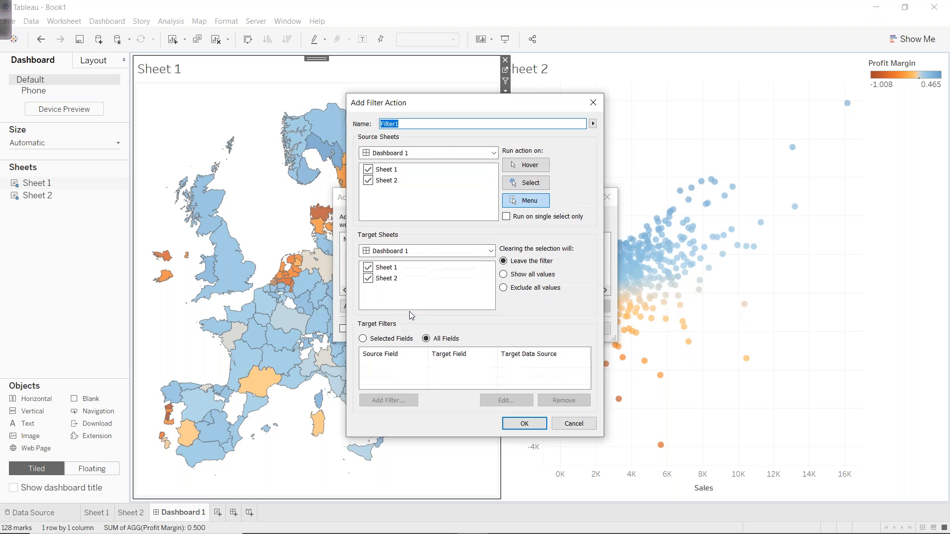
left_click(368, 180)
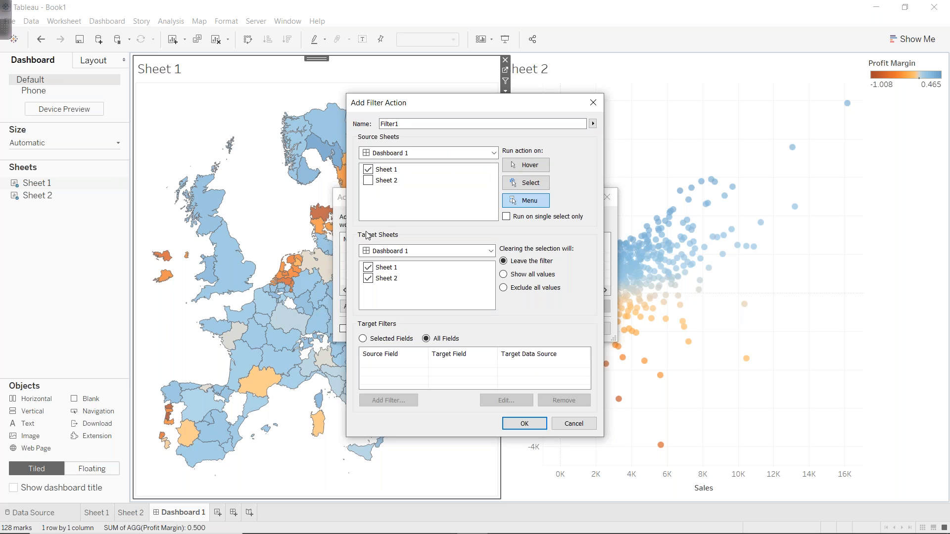
left_click(367, 267)
left_click(517, 183)
left_click(504, 275)
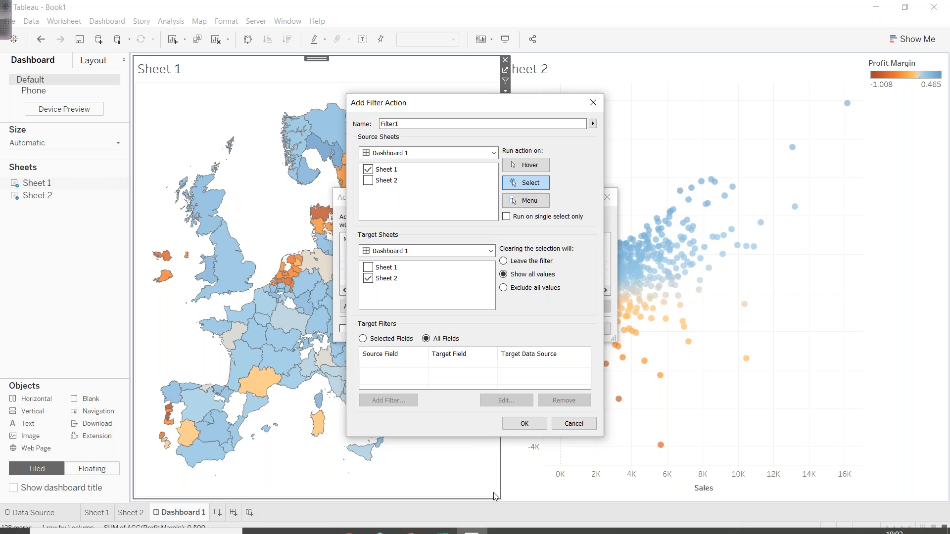
left_click(527, 424)
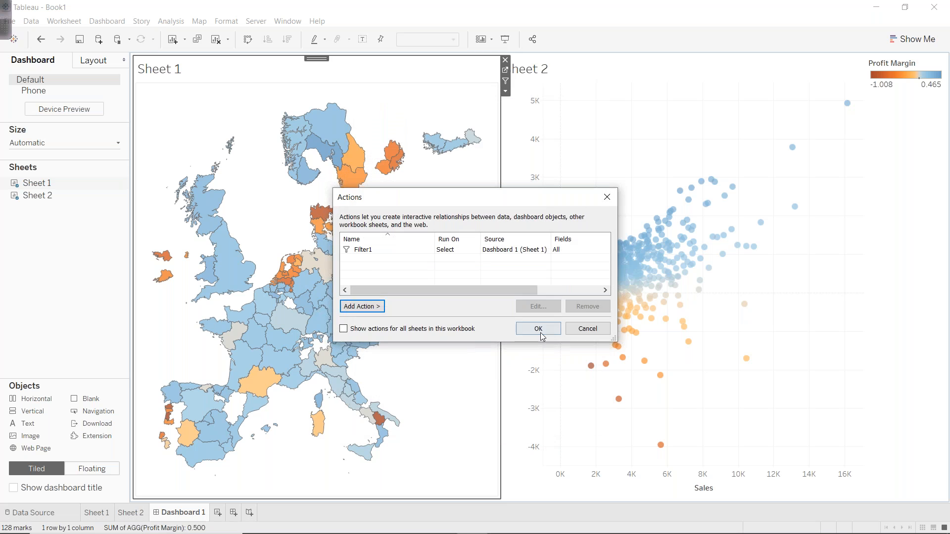
left_click(538, 328)
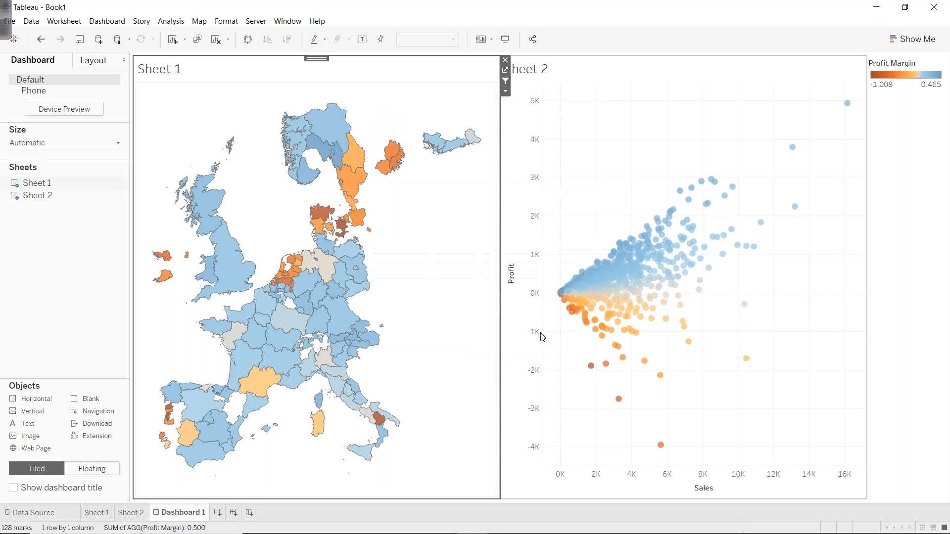
Test the filter action by selecting several Scandinavian states and England on the map
left_click(346, 181)
left_click(334, 141)
left_click(304, 144)
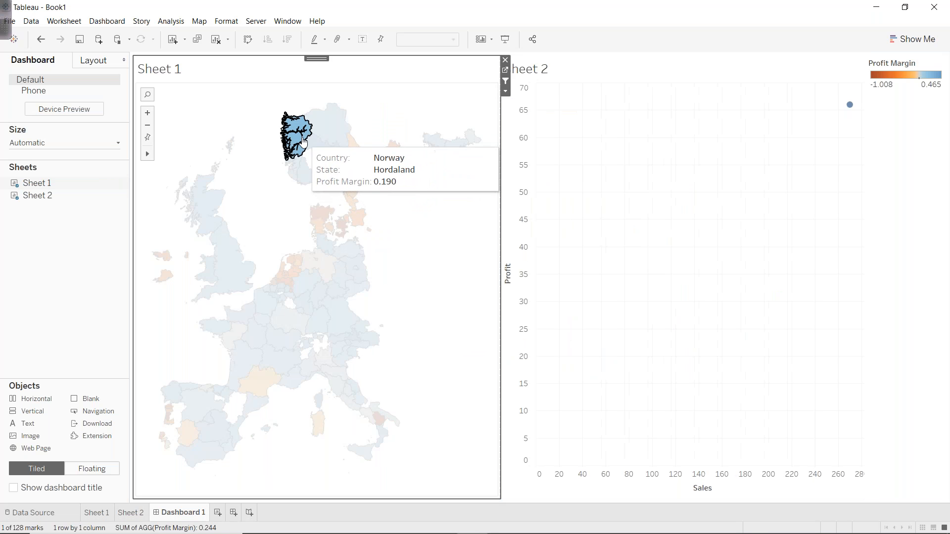
left_click(229, 266)
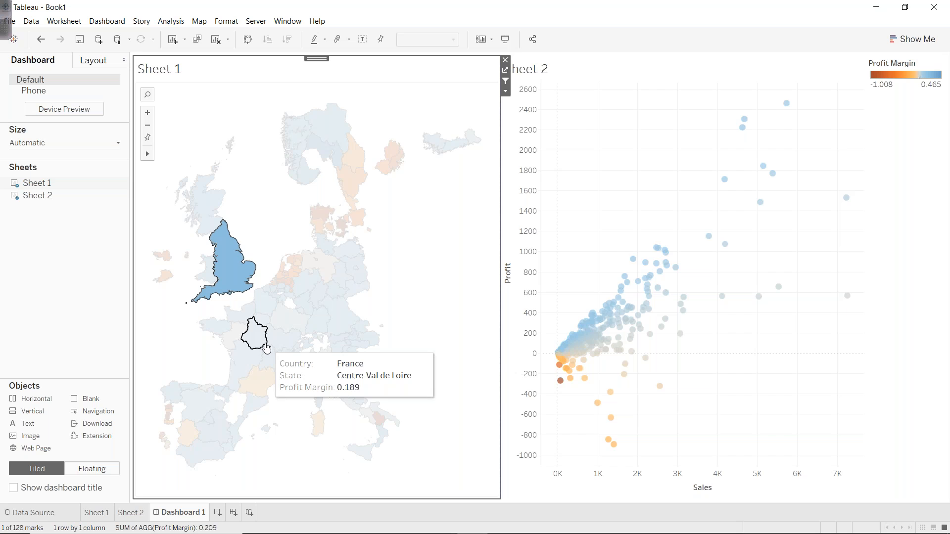
Test the filter action by selecting several French regions, a German state and England on the map, and clear the selection
left_click(246, 359)
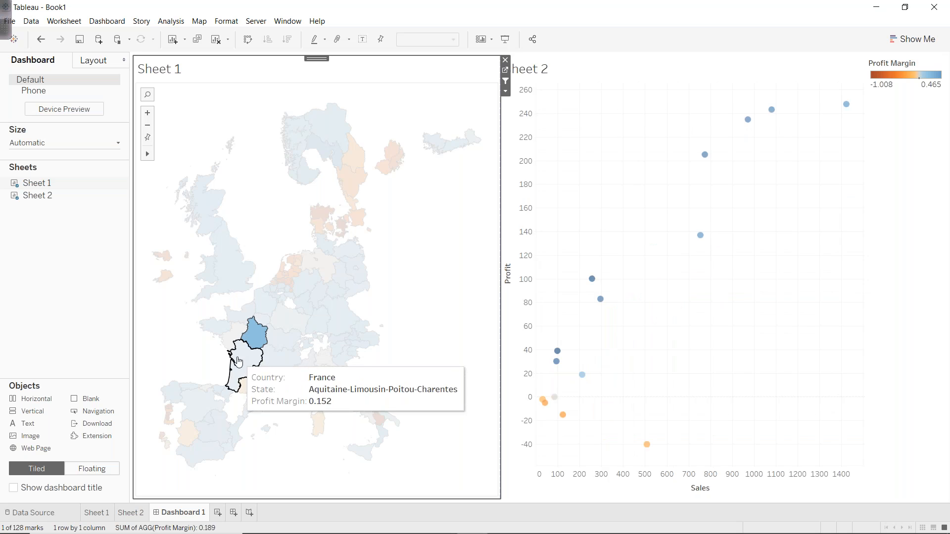
left_click(290, 318)
left_click(280, 359)
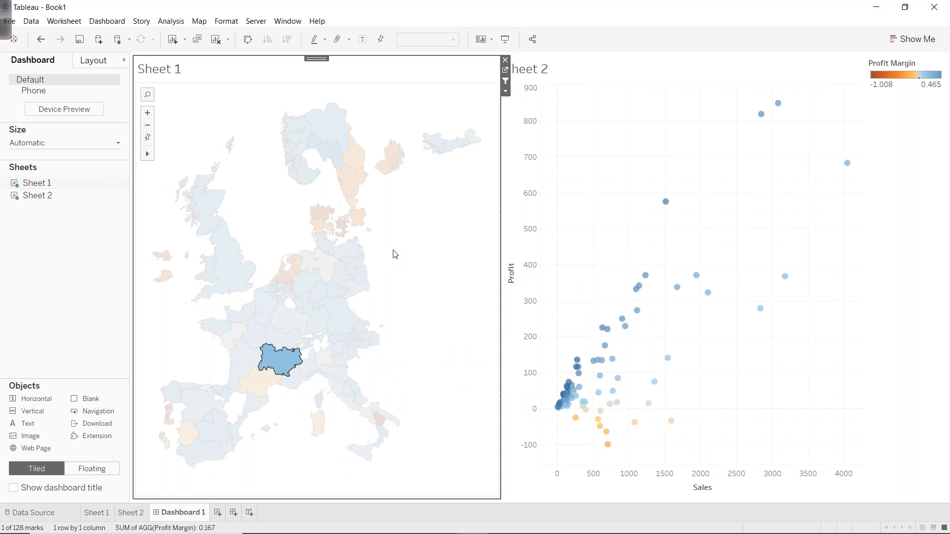
mouse_move(280, 369)
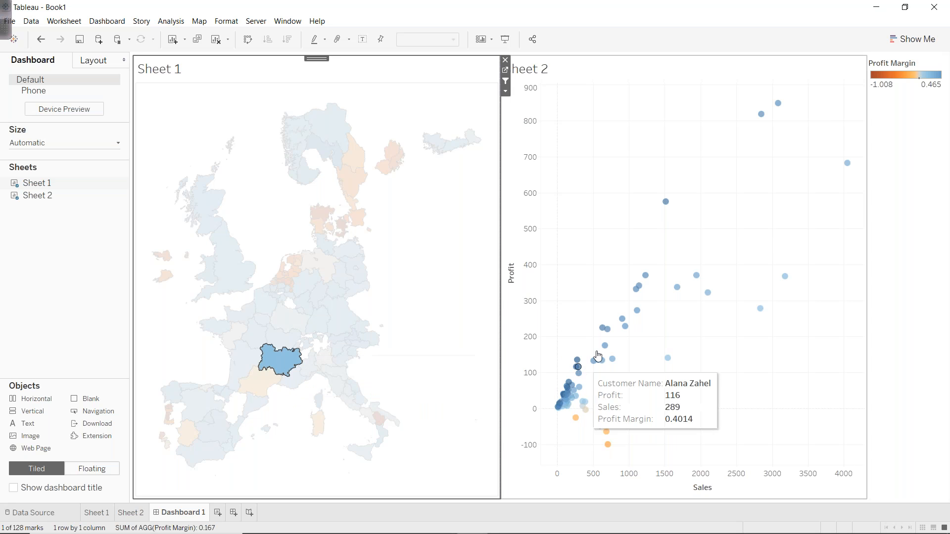
mouse_move(616, 337)
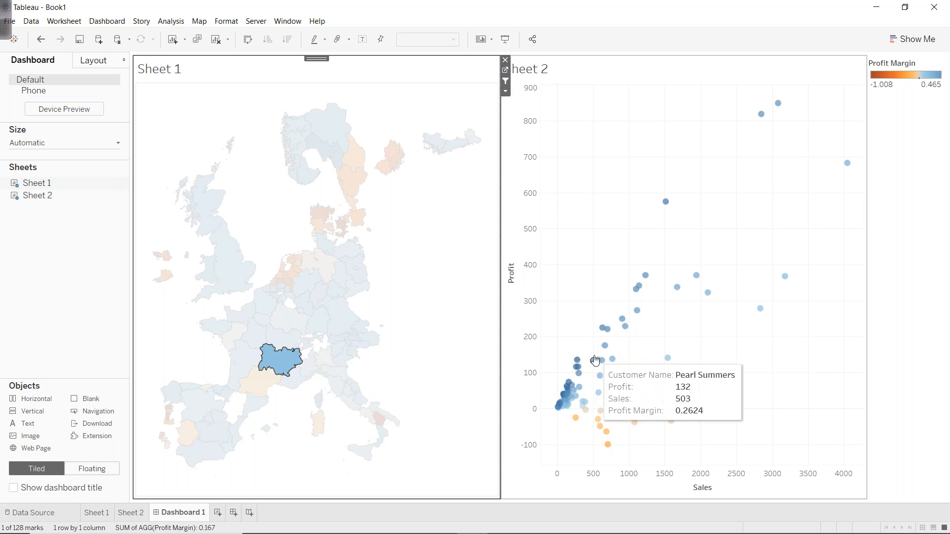
left_click(316, 295)
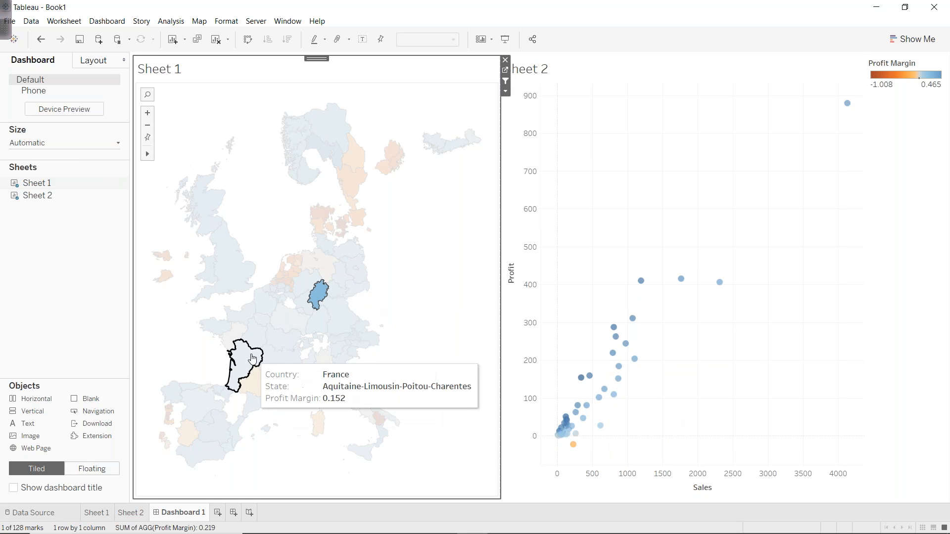
left_click(245, 368)
left_click(233, 262)
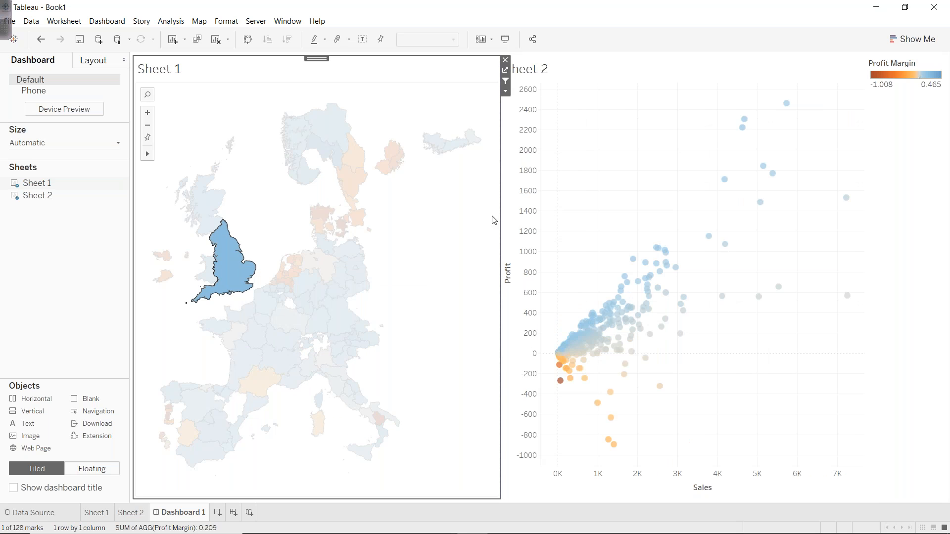
left_click(391, 218)
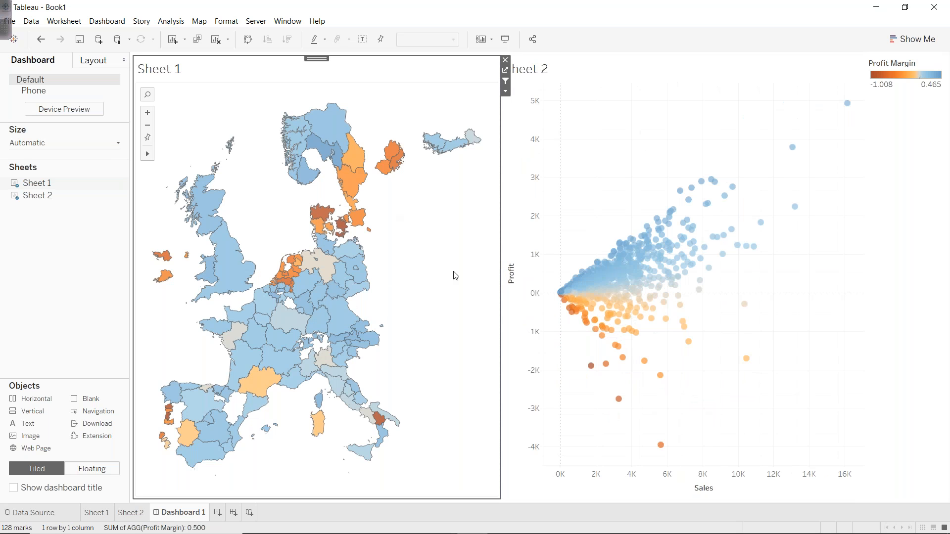
Select the customer mark near 13K sales in the scatter plot to check the map's response, and clear the selection
mouse_move(793, 149)
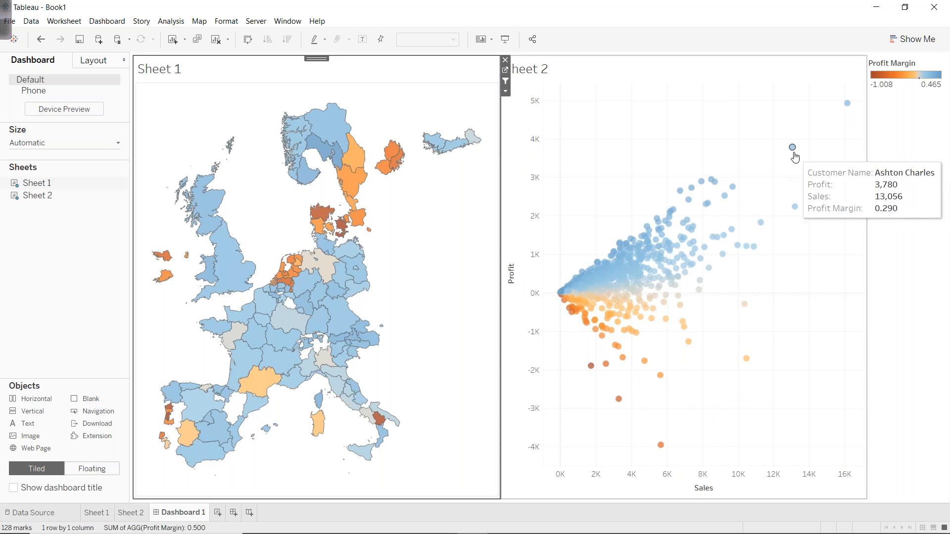
left_click(793, 148)
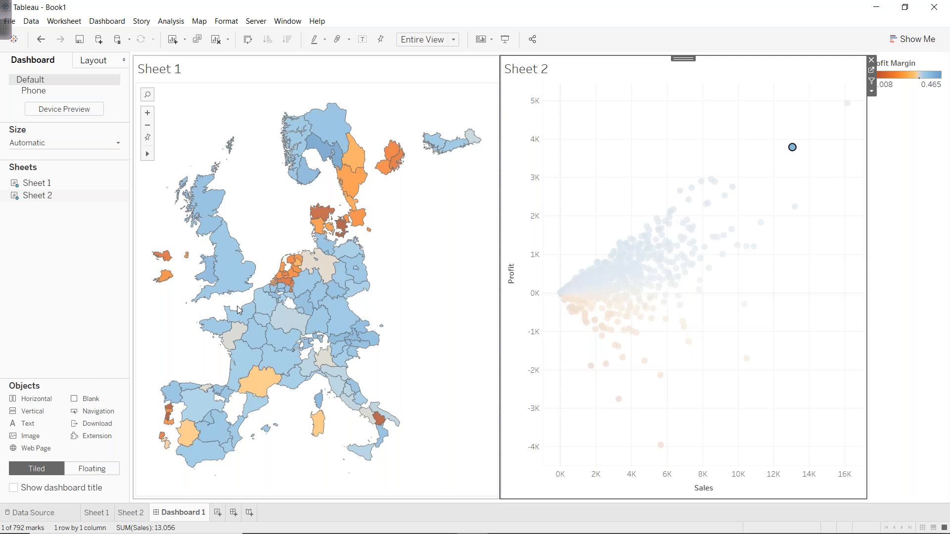
left_click(694, 138)
Set the Sheet 2 scatter plot to be used as a filter on the dashboard
key("alt+b")
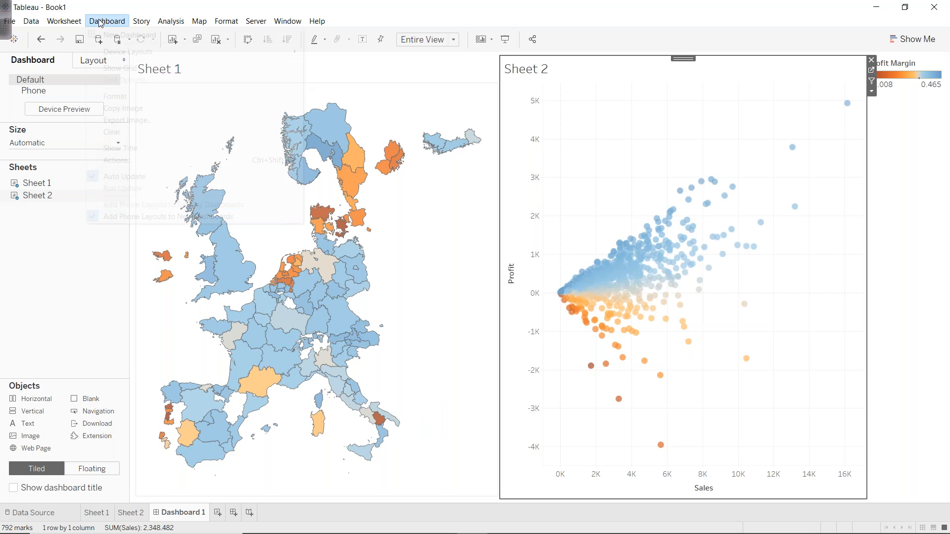
left_click(648, 85)
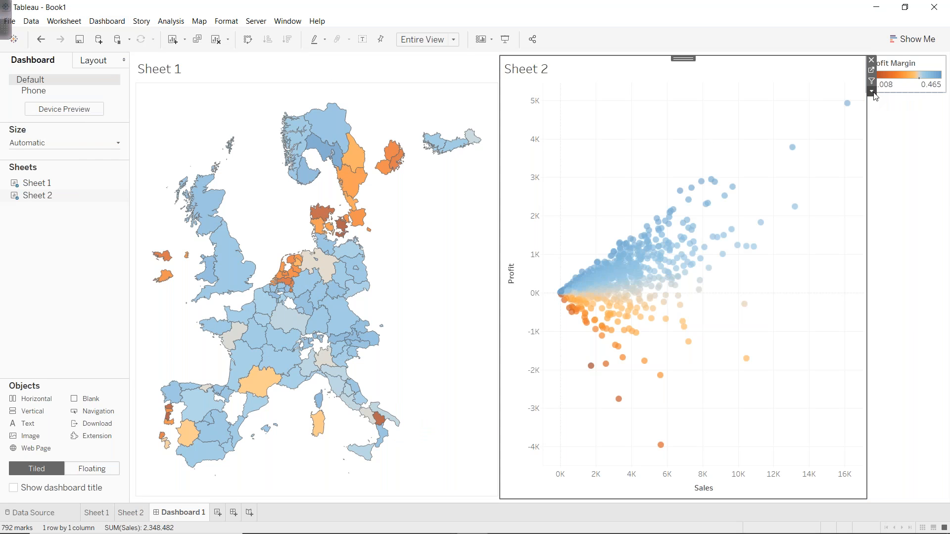
left_click(871, 91)
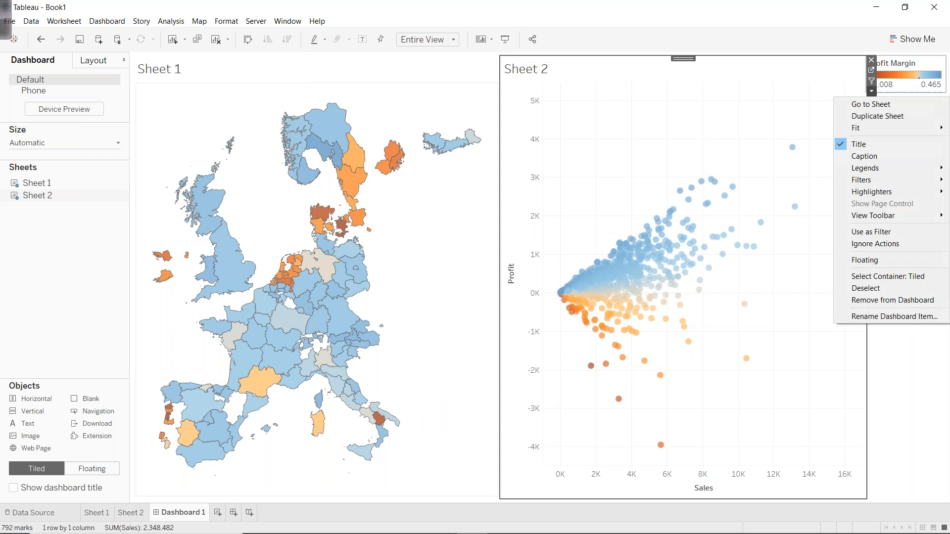
left_click(847, 236)
Test the scatter plot's filter on the map by selecting several profitable customer marks one by one, and clear the selection
left_click(792, 147)
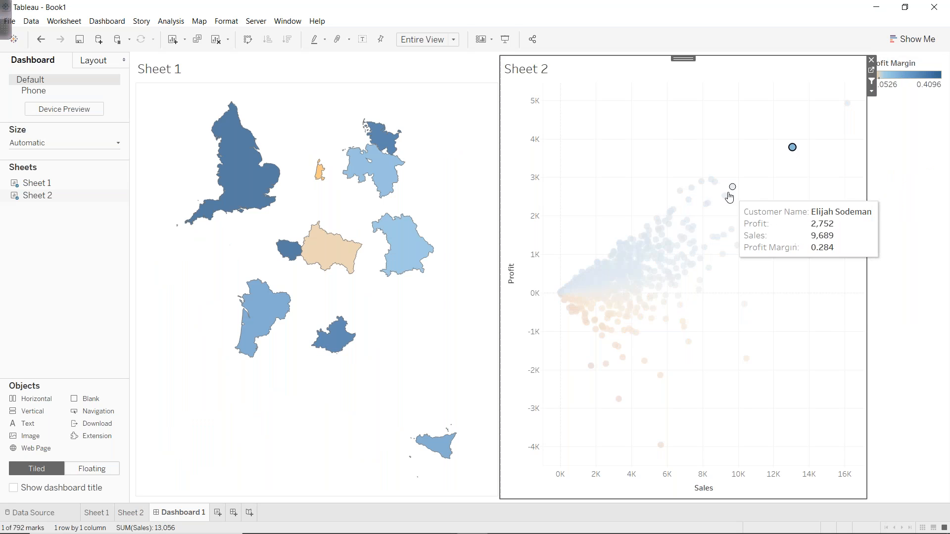
left_click(731, 188)
left_click(691, 188)
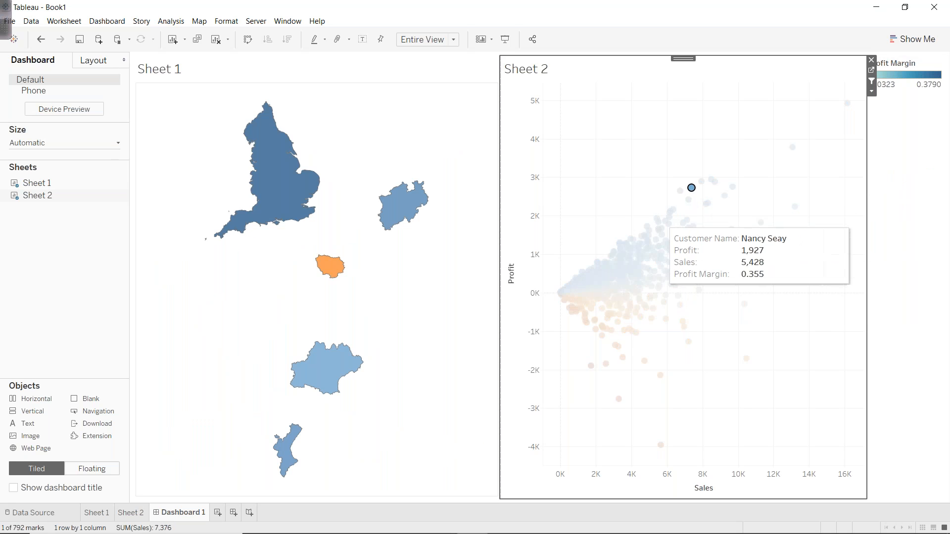
left_click(657, 219)
left_click(671, 245)
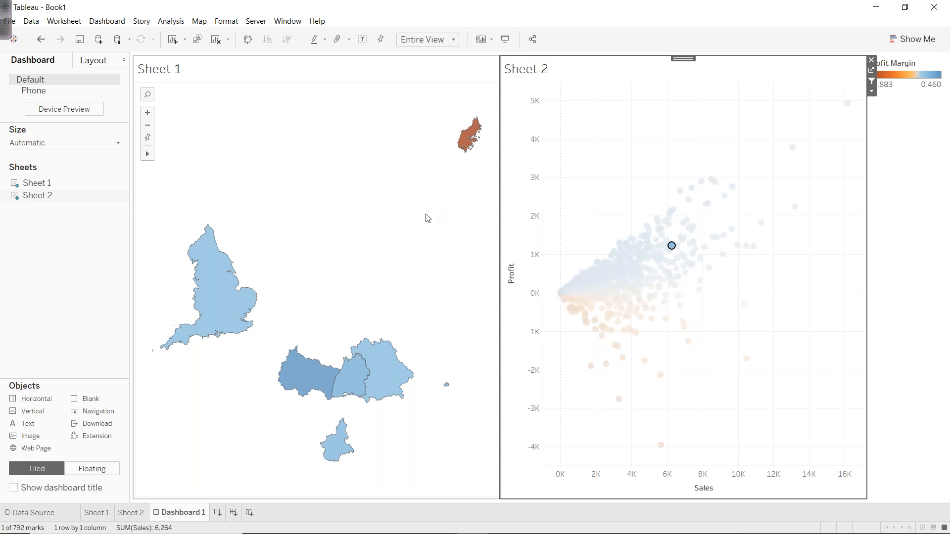
left_click(599, 157)
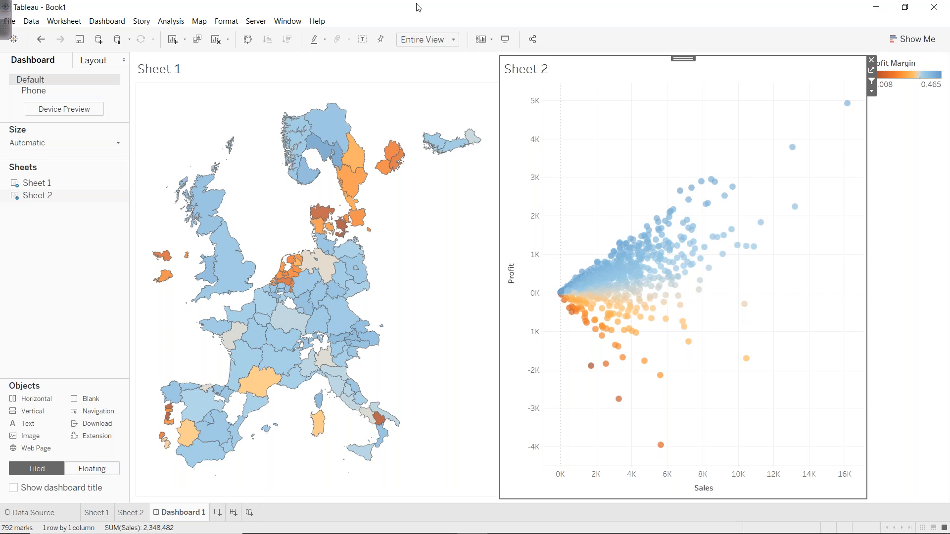
Remove both filter actions, the generated one and Filter1, from the dashboard's actions
left_click(105, 21)
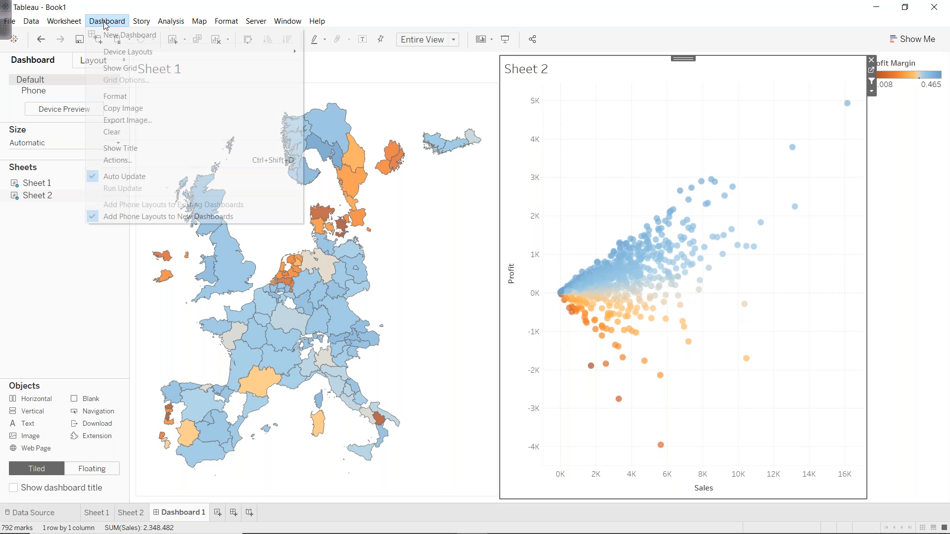
left_click(121, 159)
left_click(442, 251)
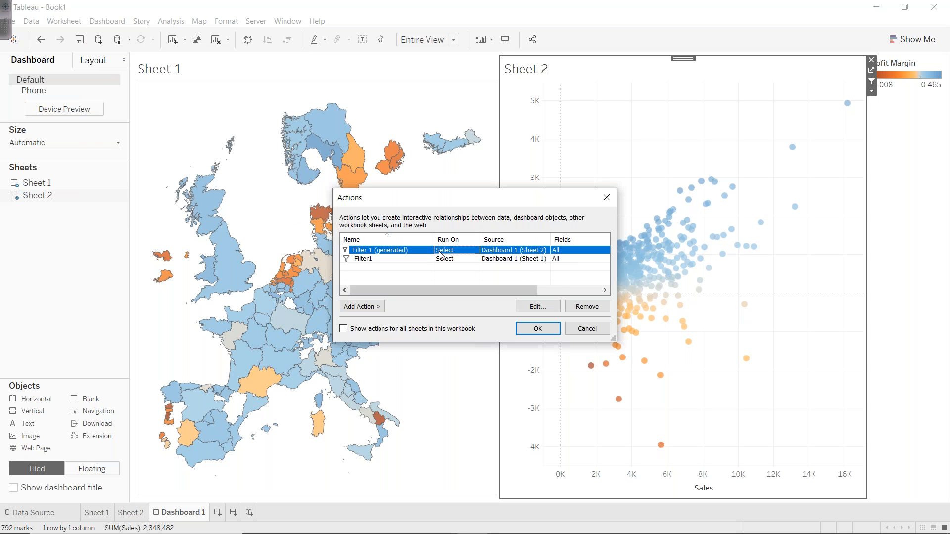
left_click(573, 306)
left_click(529, 254)
left_click(587, 306)
Add a dashboard highlight action from Sheet 1 to Sheet 2 only, running on Select with all fields as target highlighting
left_click(377, 313)
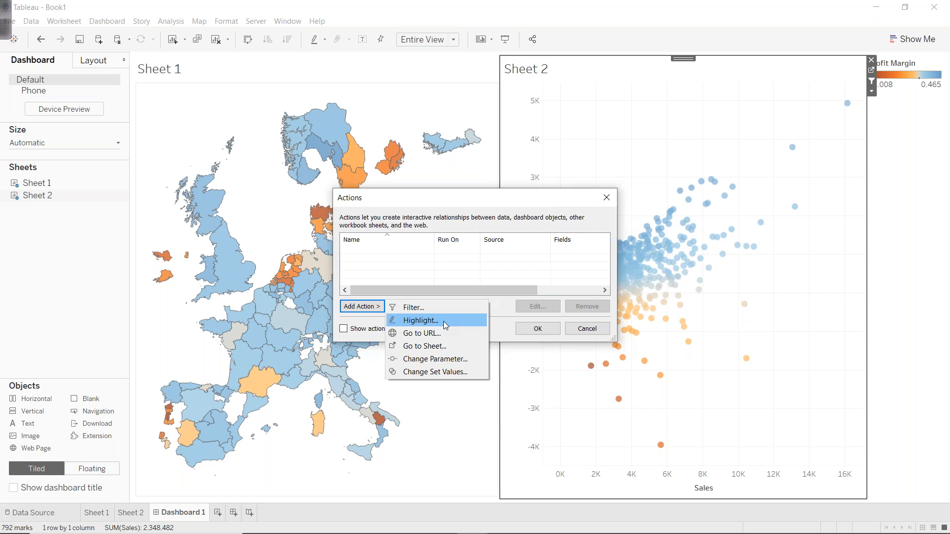
left_click(444, 321)
left_click(386, 203)
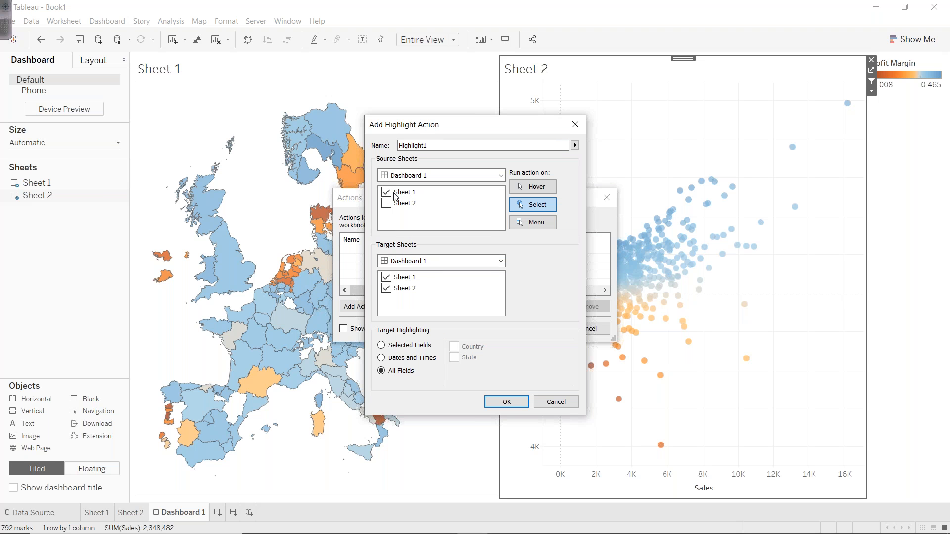
left_click(386, 278)
left_click(508, 402)
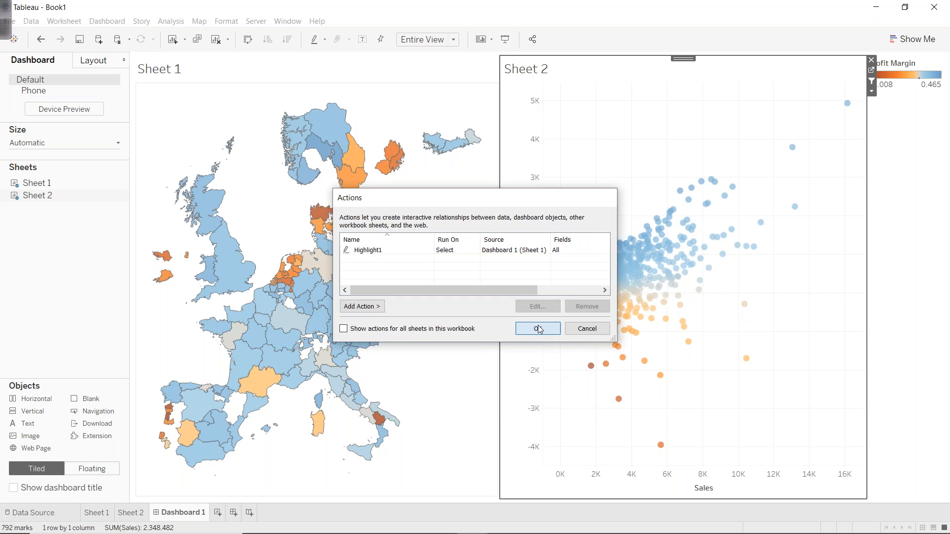
left_click(538, 329)
Test the highlight action by selecting several central European and Scandinavian states on the map, and clear the selection
left_click(331, 292)
left_click(291, 321)
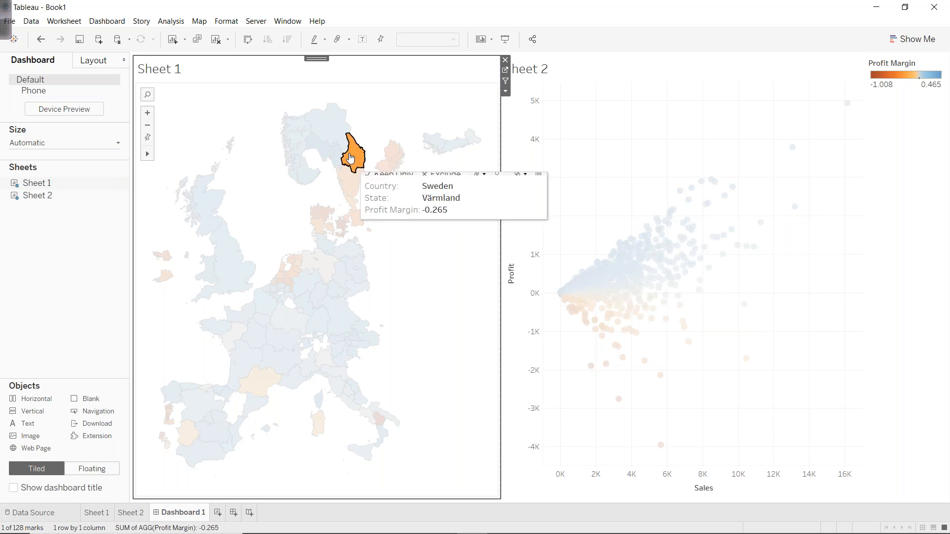
left_click(341, 131)
left_click(421, 245)
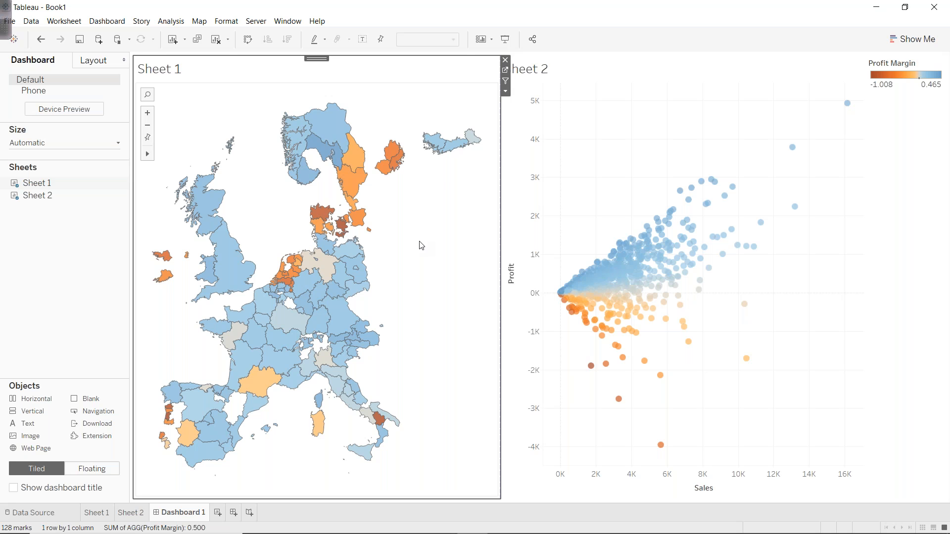
left_click(337, 125)
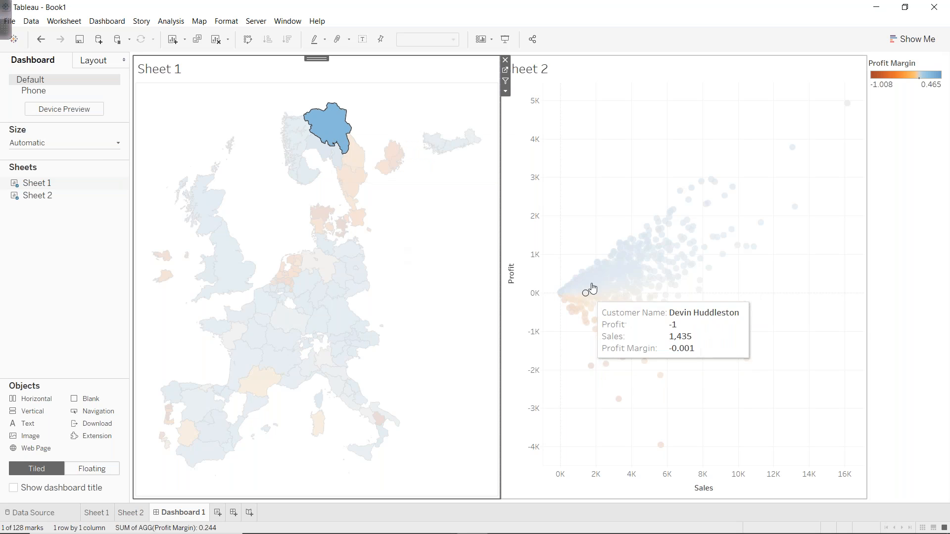
mouse_move(650, 270)
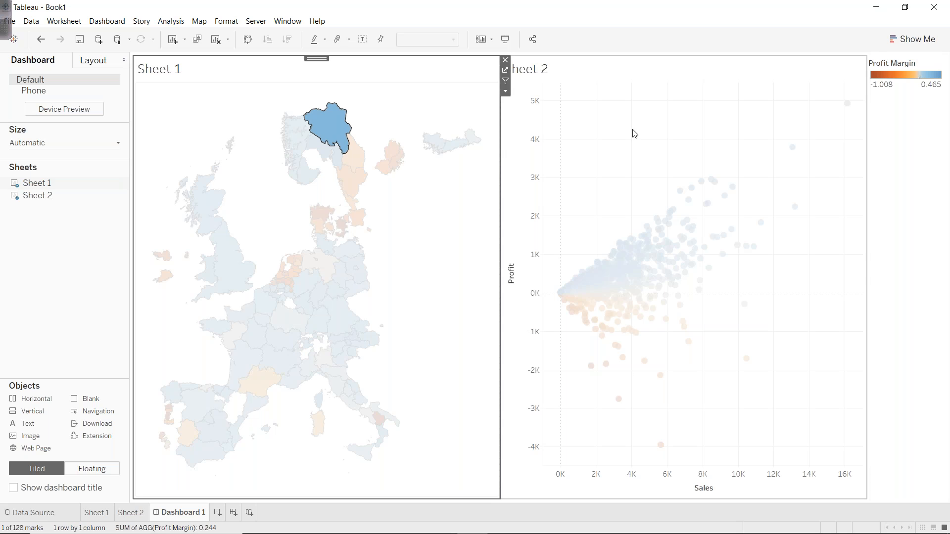
left_click(653, 167)
left_click(654, 166)
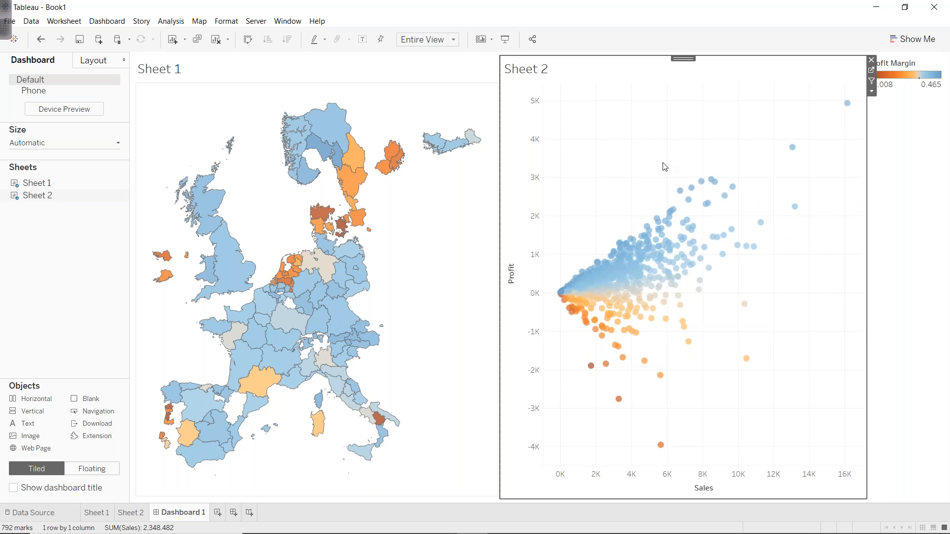
Compare selecting the customer mark near 13K sales with selecting the northernmost Scandinavian region on the map, and clear the selection
left_click(792, 147)
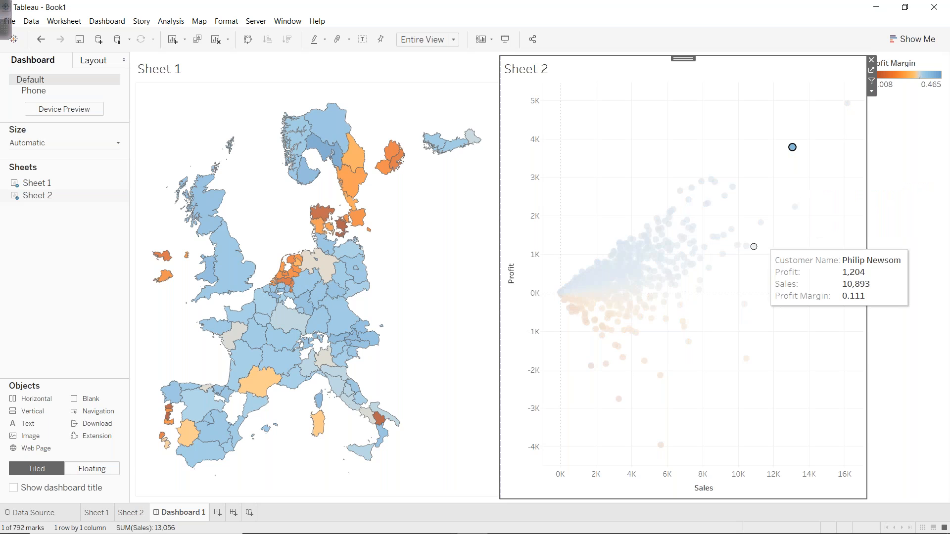
left_click(323, 125)
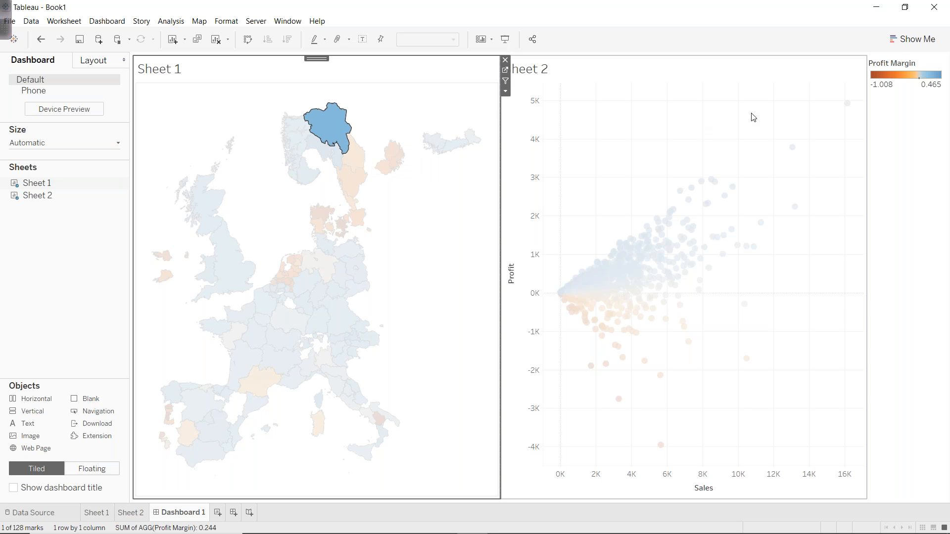
left_click(750, 129)
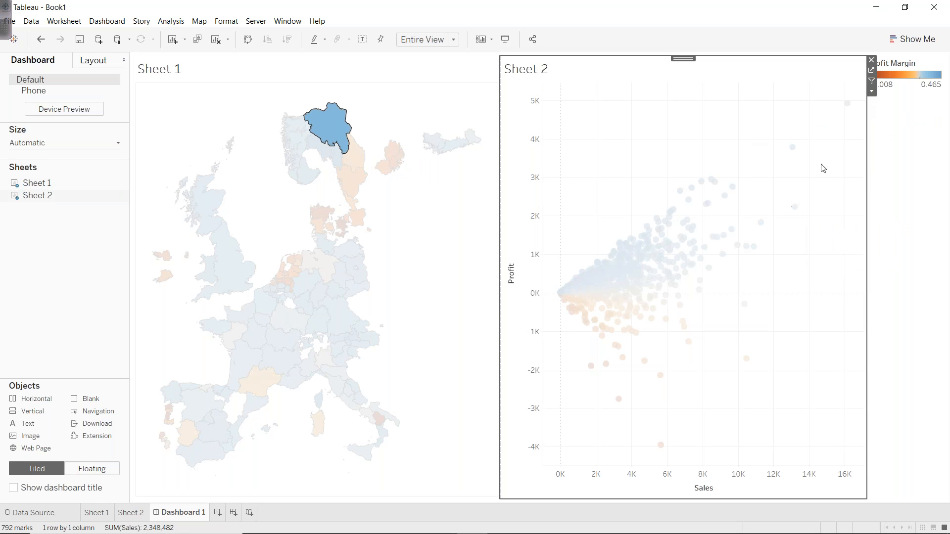
left_click(685, 145)
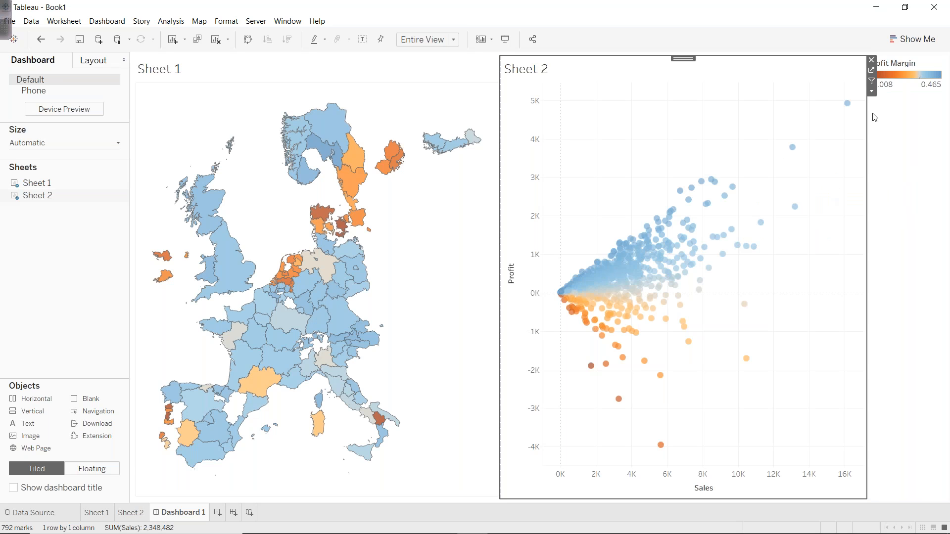
Add State to the marks' detail in the Sheet 2 scatter plot and return to Dashboard 1
left_click(872, 74)
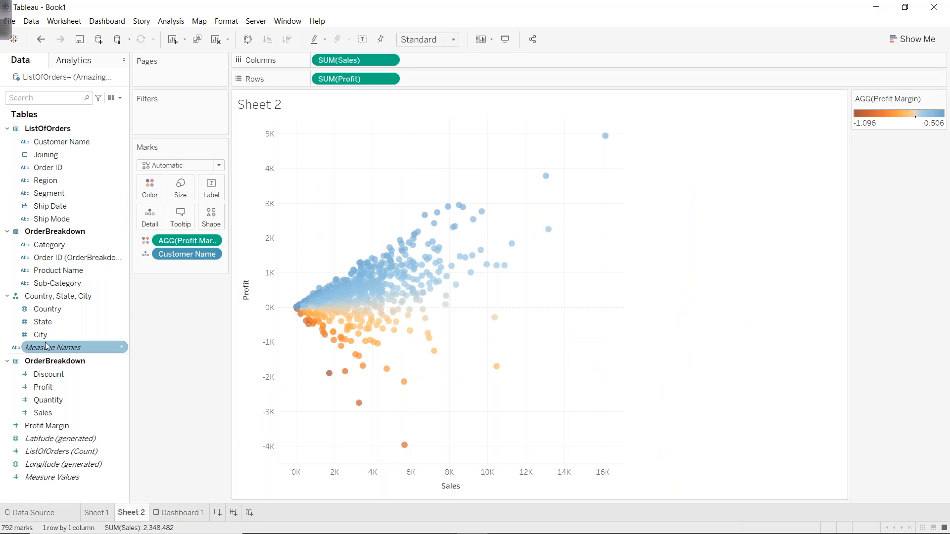
left_click_drag(42, 323, 148, 216)
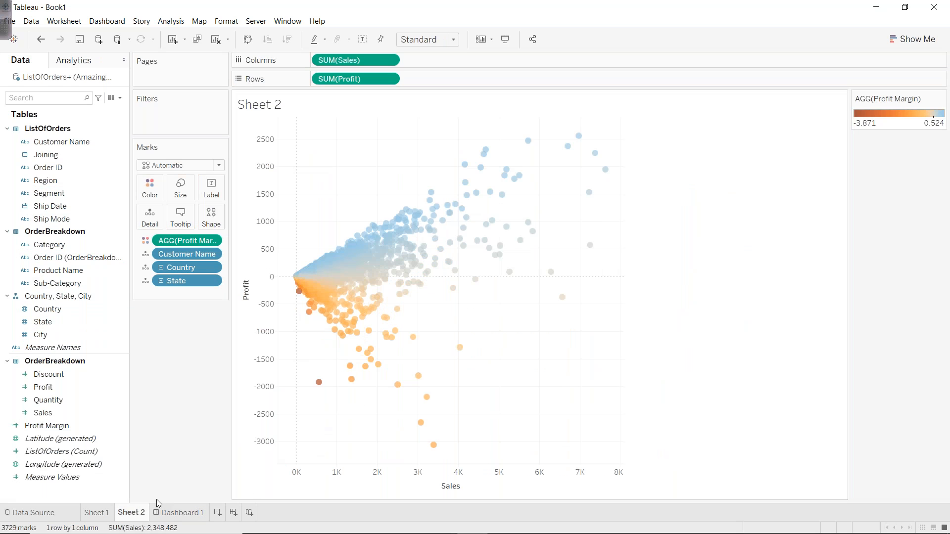
left_click(170, 513)
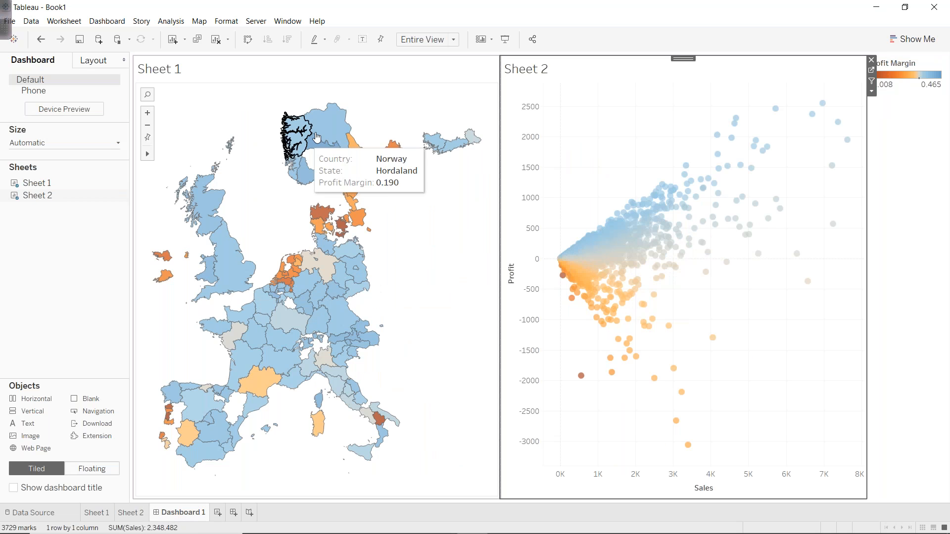
Retest the highlight action by selecting the northernmost Scandinavian region and England on the map
left_click(325, 124)
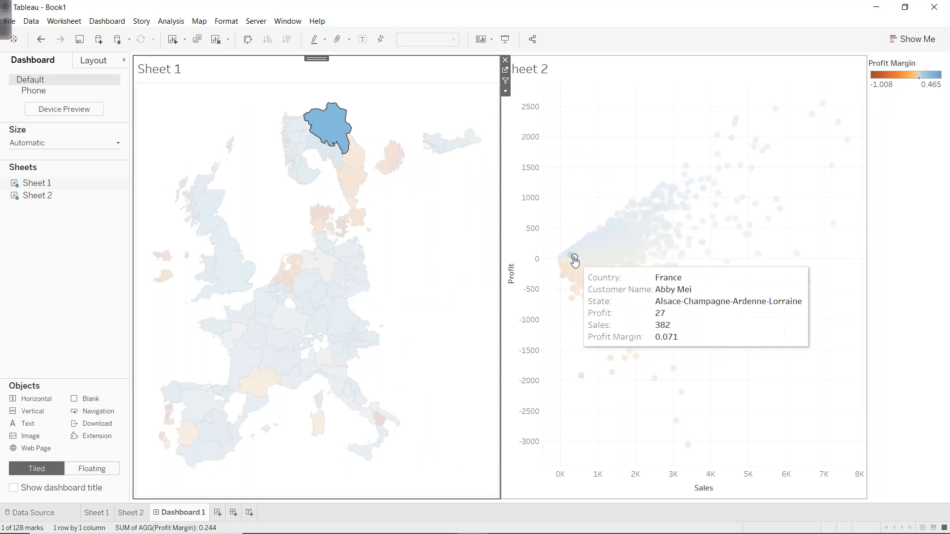
key("Escape")
left_click(238, 280)
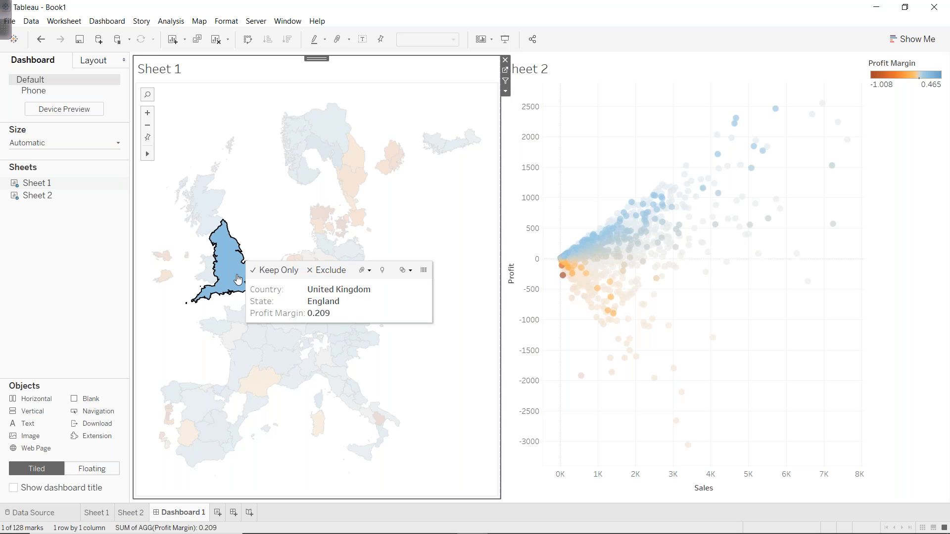
Continue testing the highlight action by selecting several French and German states on the map, and clear the selection
left_click(258, 342)
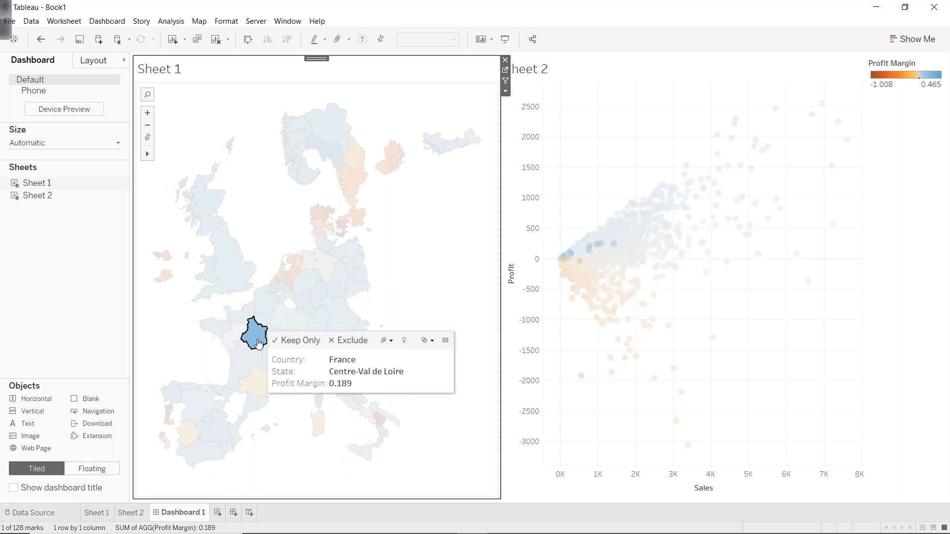
left_click(337, 313)
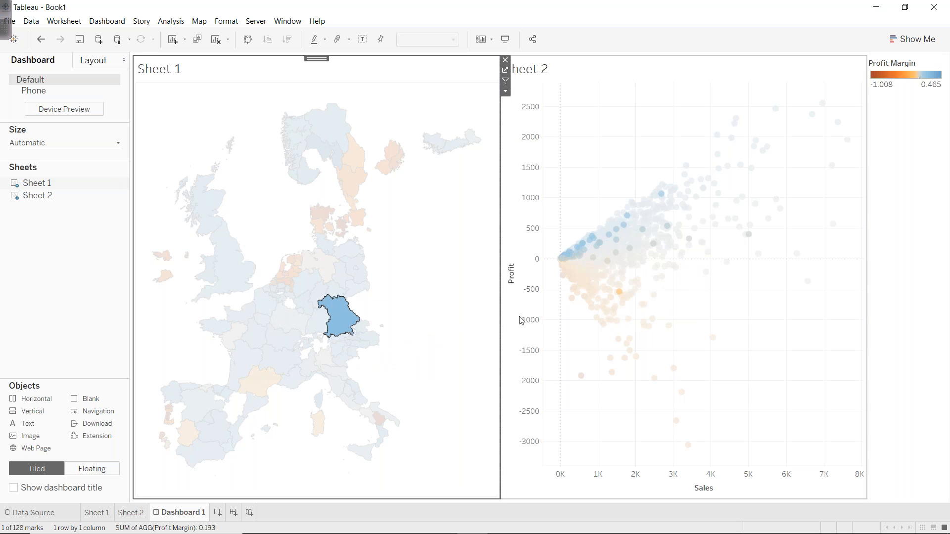
left_click(311, 264)
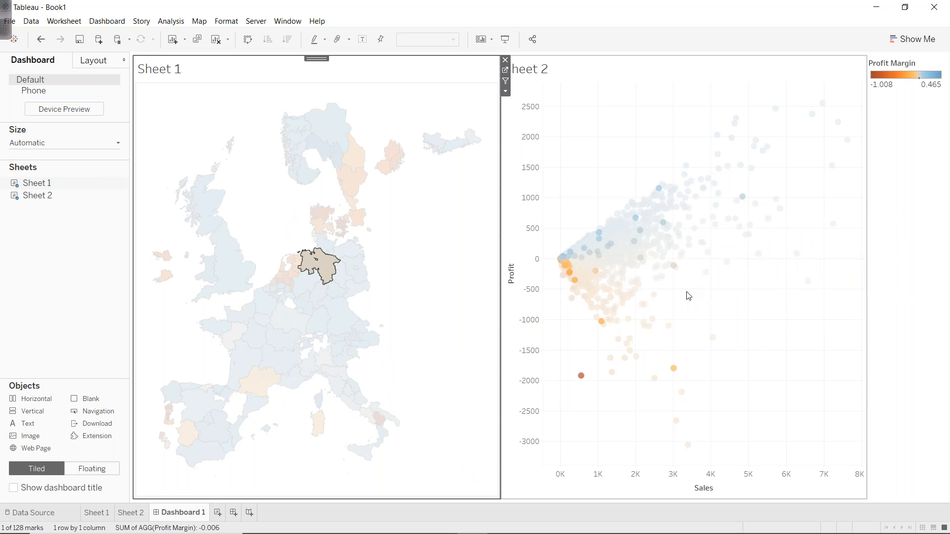
left_click(410, 243)
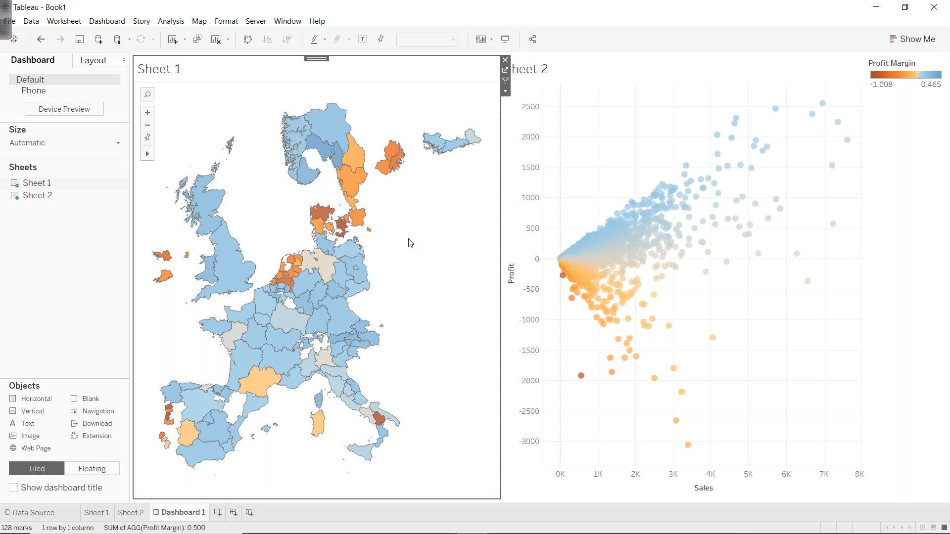
left_click(244, 356)
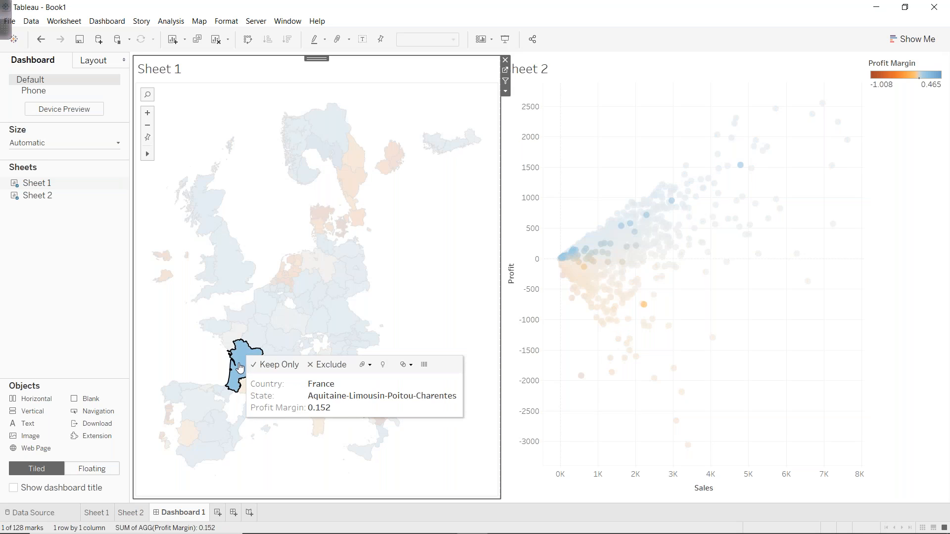
left_click(286, 339)
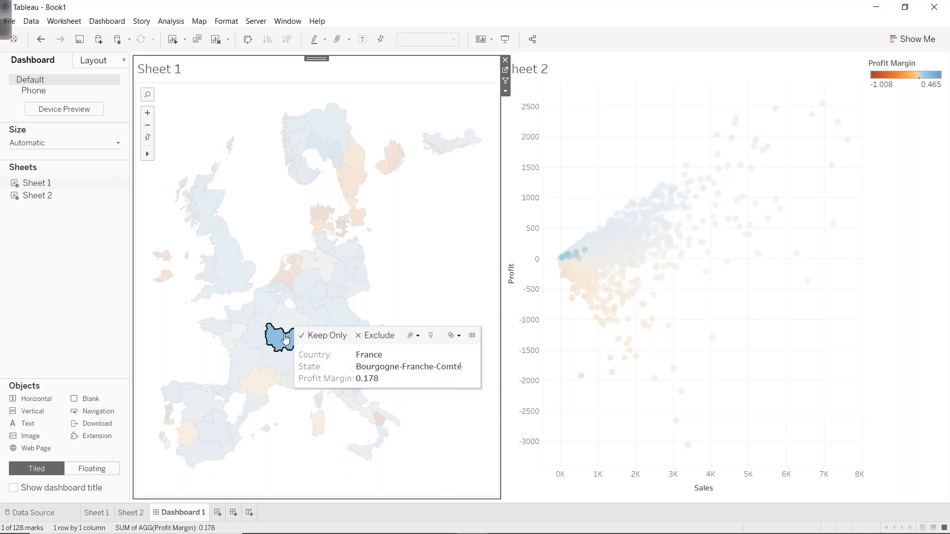
left_click(439, 284)
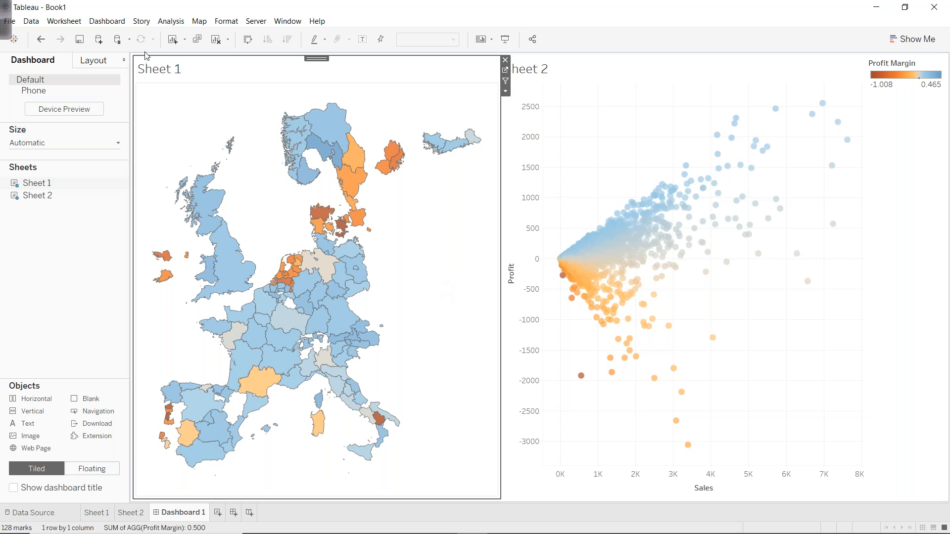
Edit the Highlight1 dashboard action so that it runs on Hover, and try it on the map
left_click(107, 21)
left_click(128, 162)
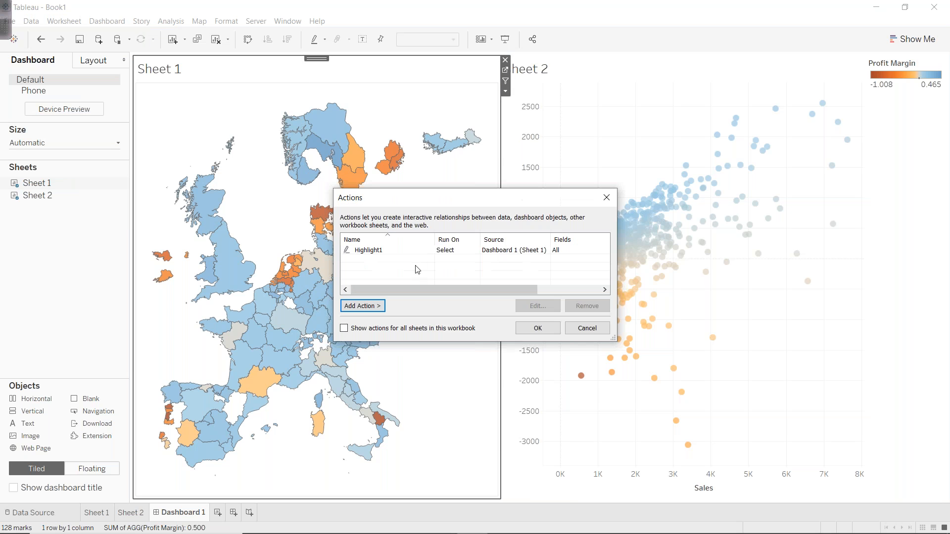
double_click(416, 254)
left_click(537, 187)
left_click(506, 402)
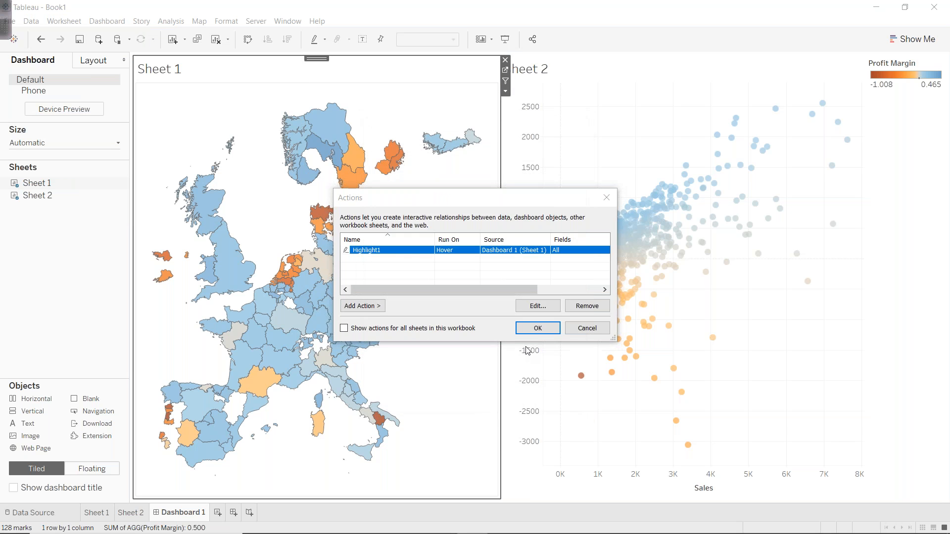
left_click(538, 328)
mouse_move(334, 160)
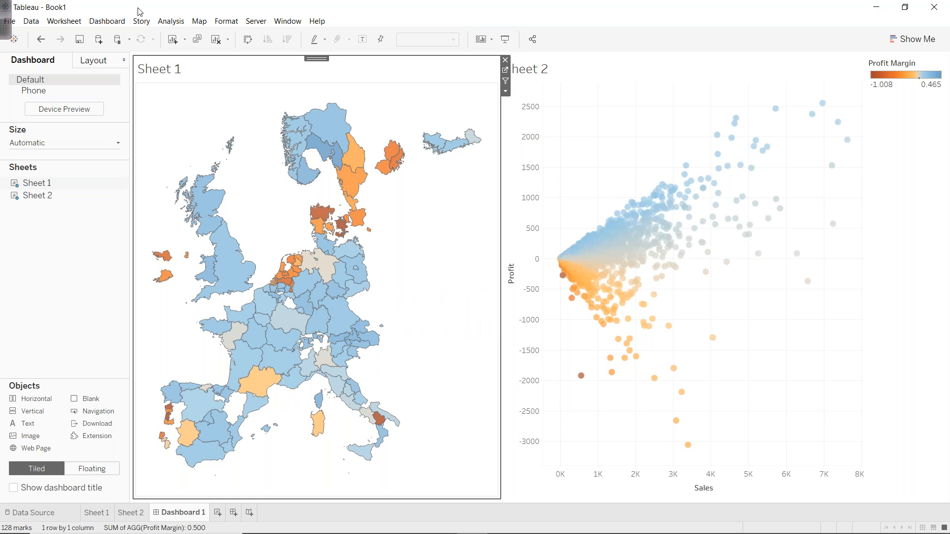
Change the Highlight1 dashboard action so that it runs on Menu
left_click(109, 21)
left_click(153, 133)
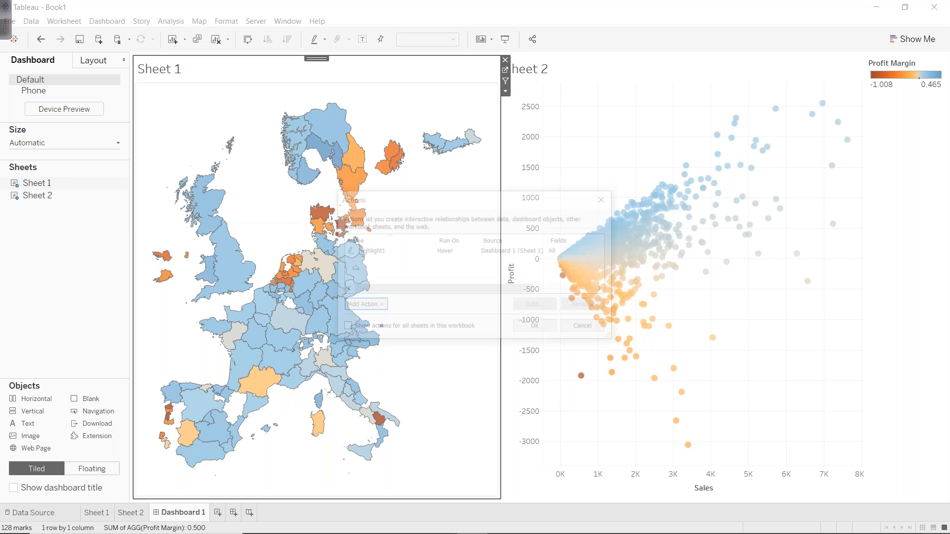
double_click(432, 253)
left_click(540, 227)
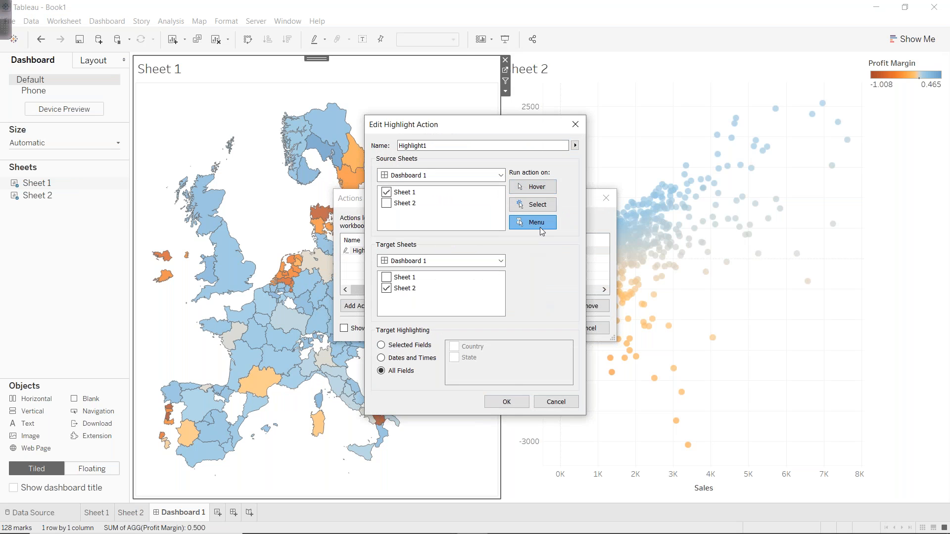
left_click(506, 402)
left_click(538, 328)
Test the Highlight1 menu link on Saarland and on the southeastern French region, and clear the selection
left_click(301, 313)
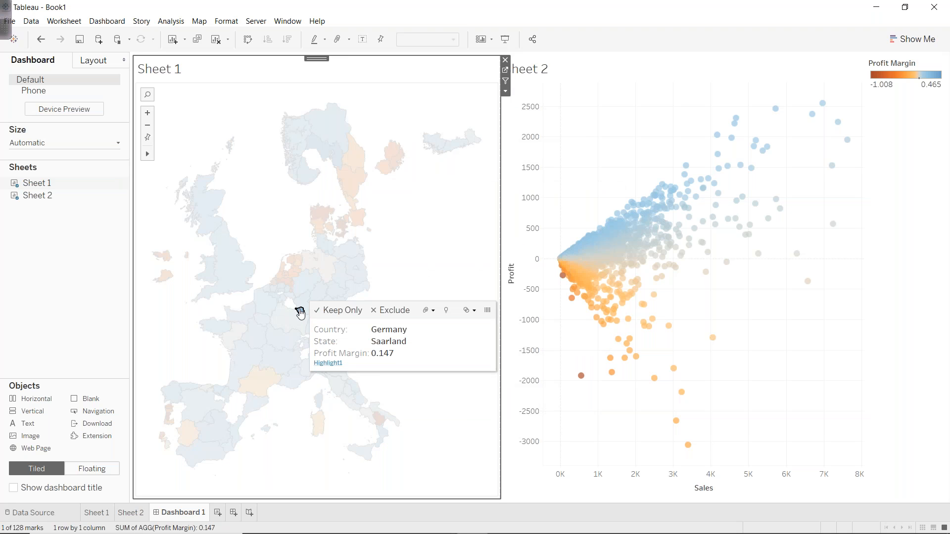
left_click(331, 364)
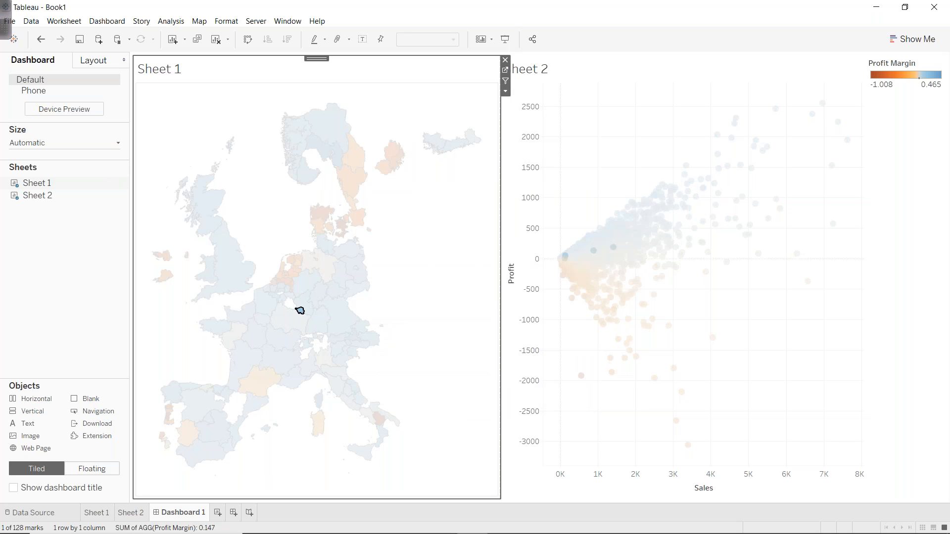
left_click(270, 356)
left_click(299, 403)
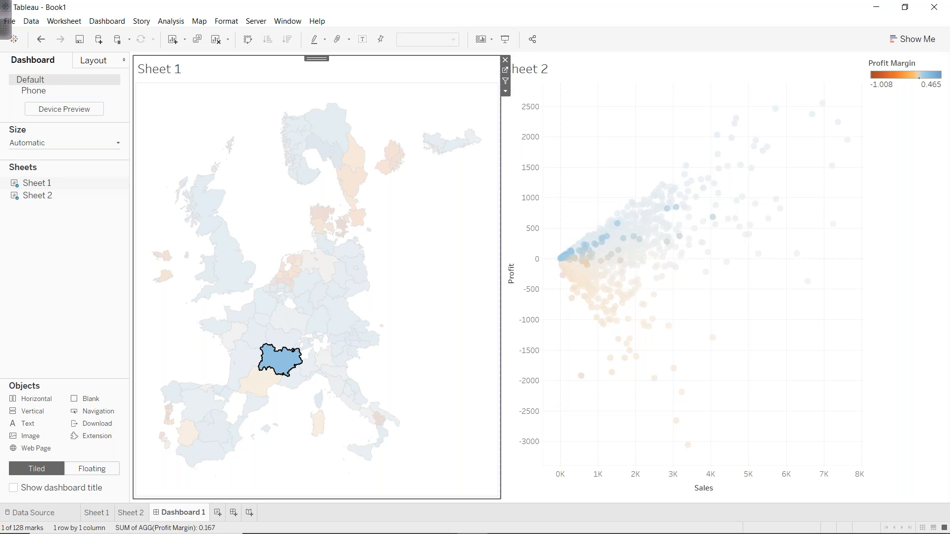
left_click(437, 257)
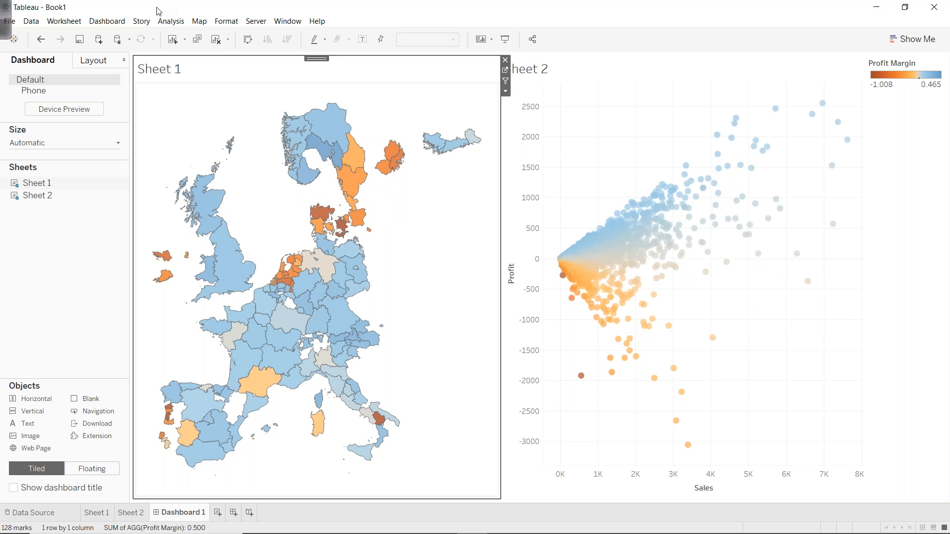
Remove the Highlight1 action from Dashboard 1's list of actions
left_click(107, 21)
left_click(119, 159)
left_click(375, 252)
left_click(583, 307)
Add a filter action from Sheet 1 to Sheet 2 that runs on Hover and shows all values when cleared, and try it
left_click(366, 306)
left_click(402, 308)
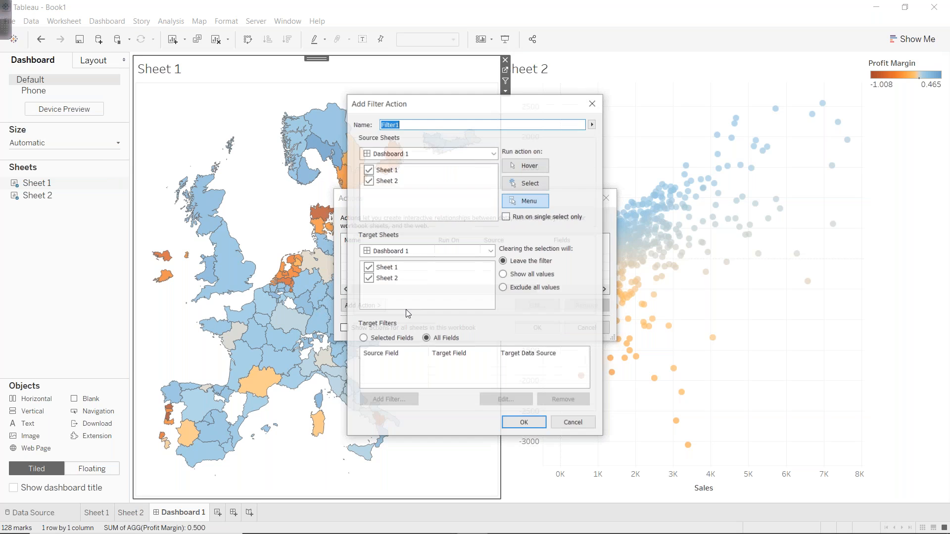
left_click(368, 180)
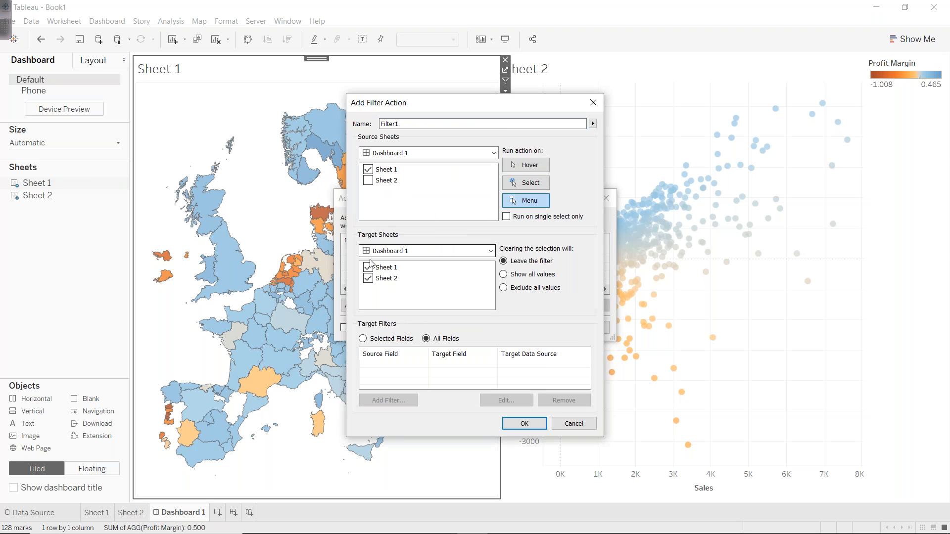
left_click(368, 267)
left_click(515, 183)
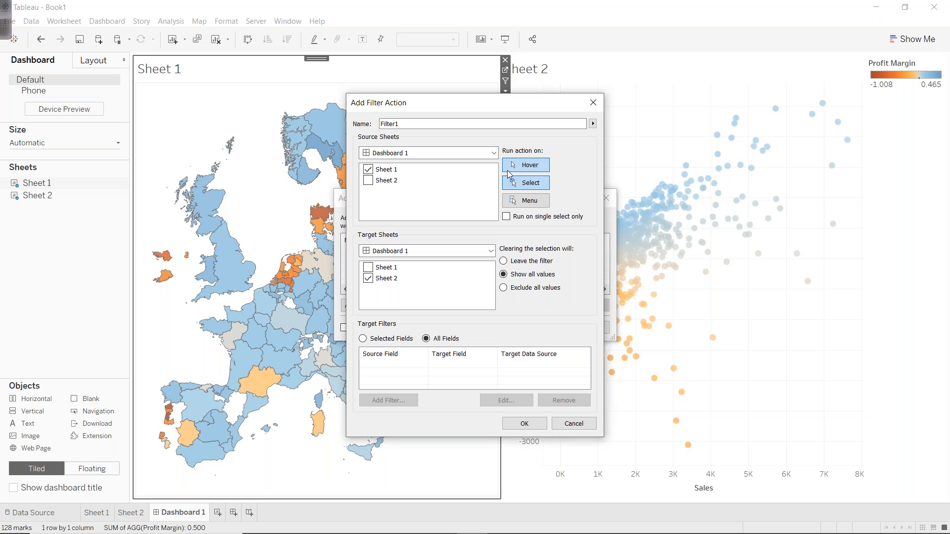
left_click(515, 165)
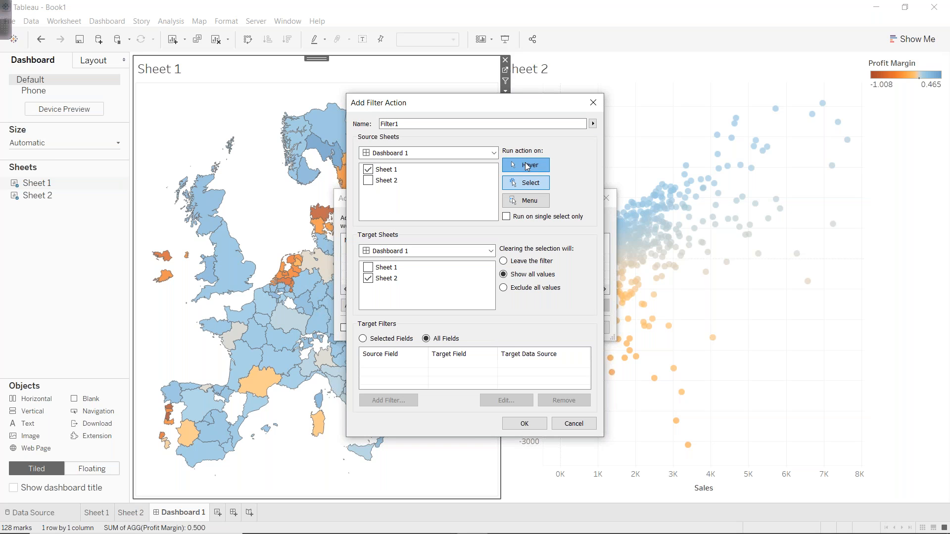
left_click(520, 424)
left_click(539, 327)
mouse_move(295, 318)
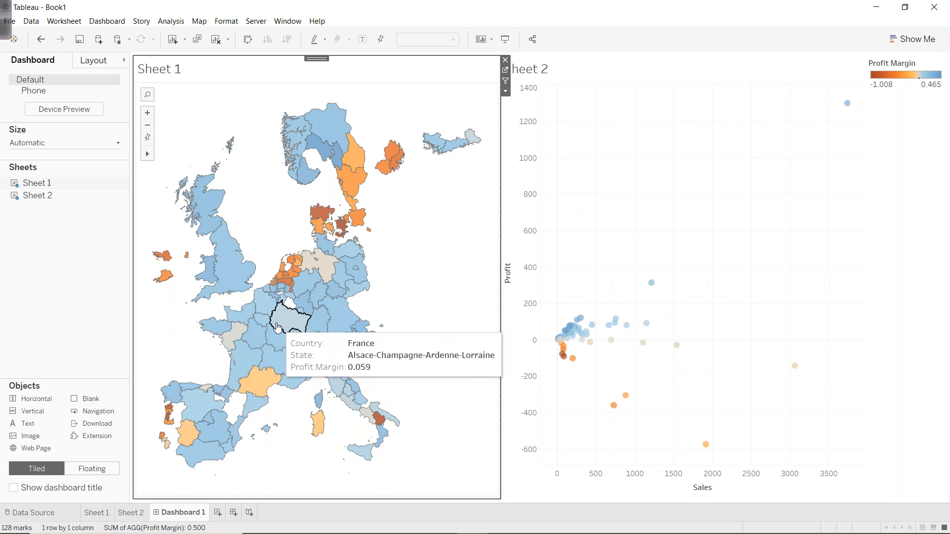
Change the Filter1 dashboard action so that it runs on Menu
left_click(107, 21)
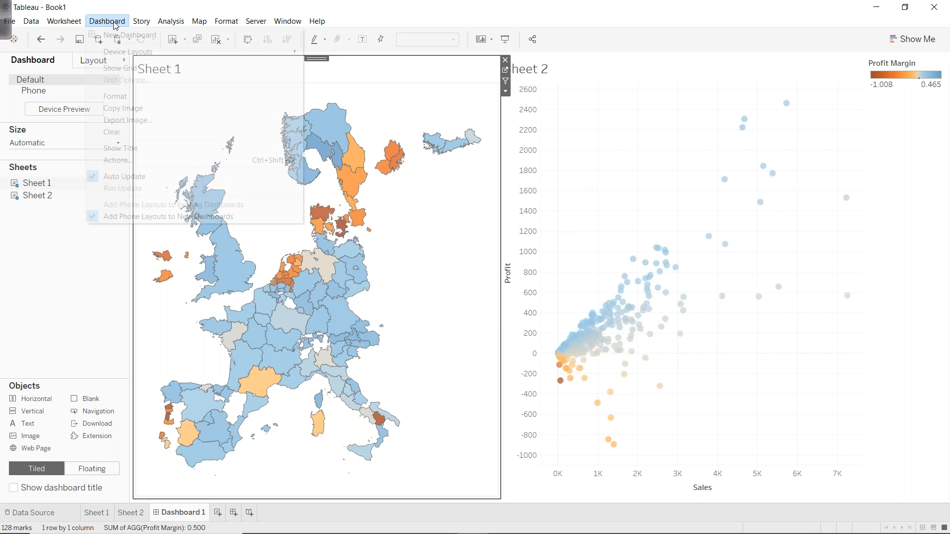
left_click(129, 161)
double_click(396, 256)
left_click(525, 200)
left_click(525, 425)
left_click(539, 326)
Test the Filter1 menu link on Alsace-Champagne-Ardenne-Lorraine in the map, and clear the selection
left_click(297, 321)
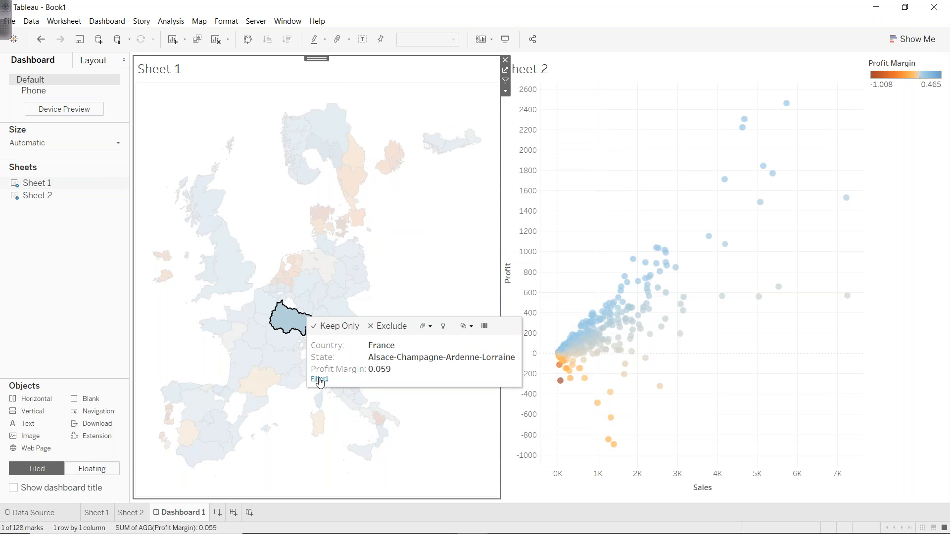
left_click(319, 379)
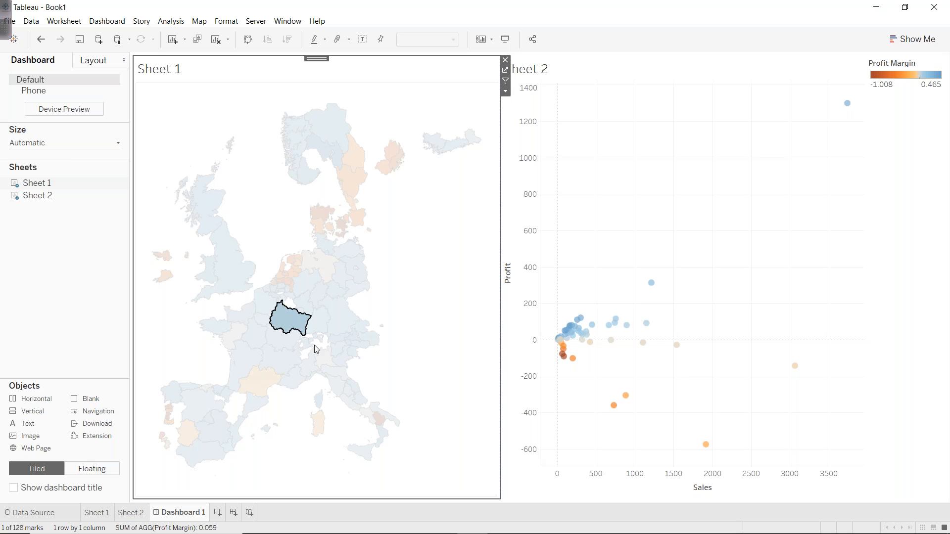
left_click(501, 316)
left_click(472, 313)
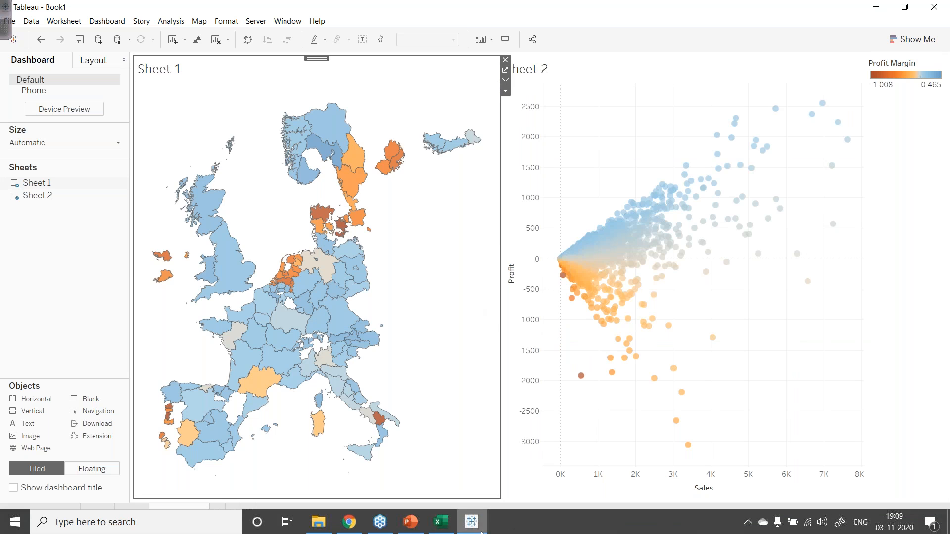
Switch to PowerPoint to review the Business Problem slide, and return to the Tableau dashboard
left_click(411, 524)
left_click(521, 414)
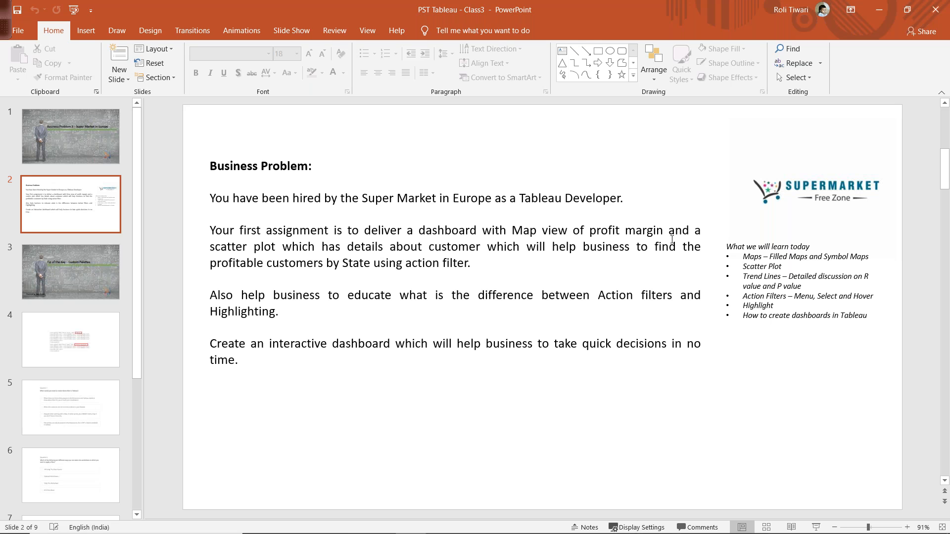
left_click(477, 523)
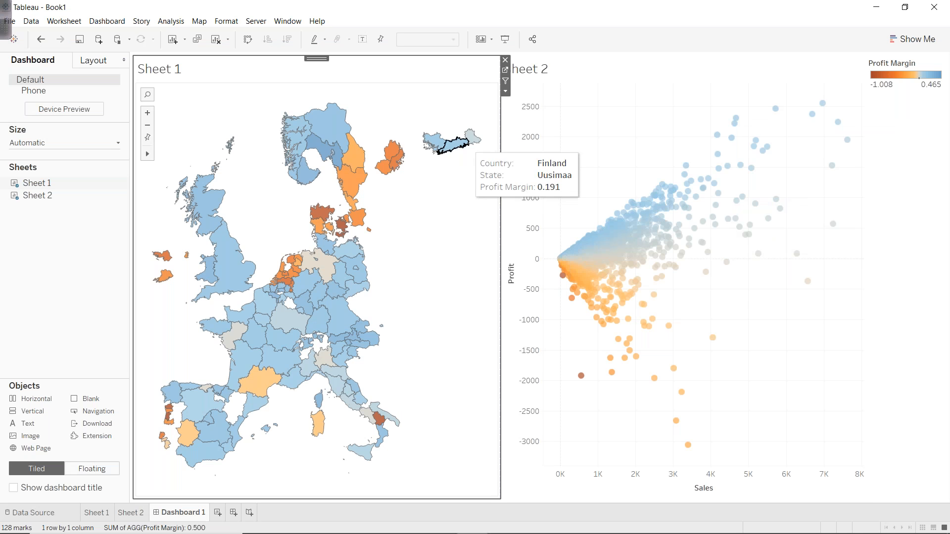
Open Sheet 1 from the dashboard and remove State from the marks to compare profit margins by country
left_click(505, 69)
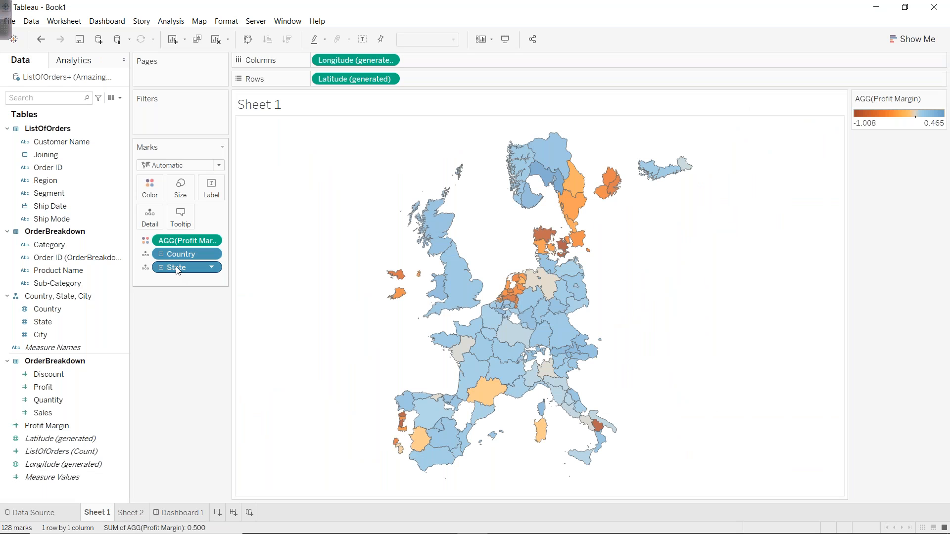
left_click_drag(176, 267, 216, 316)
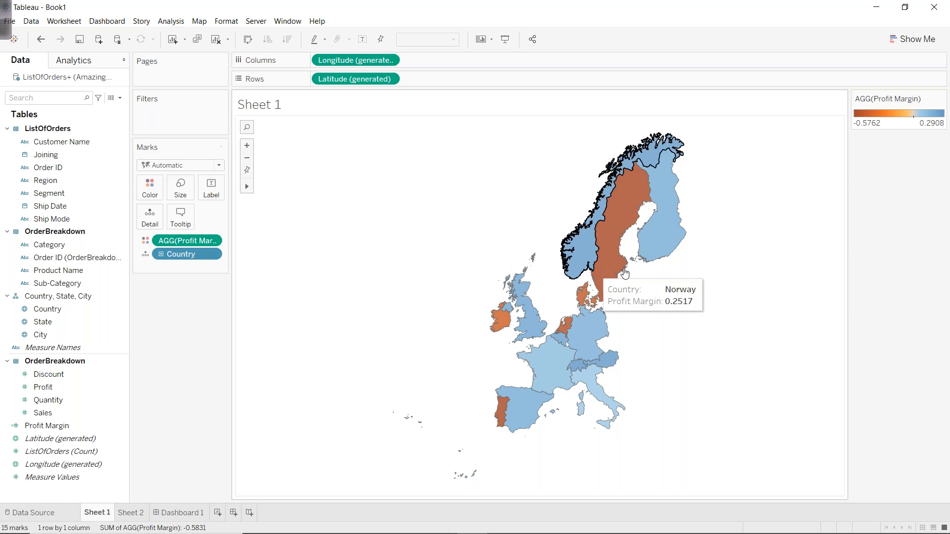
mouse_move(631, 188)
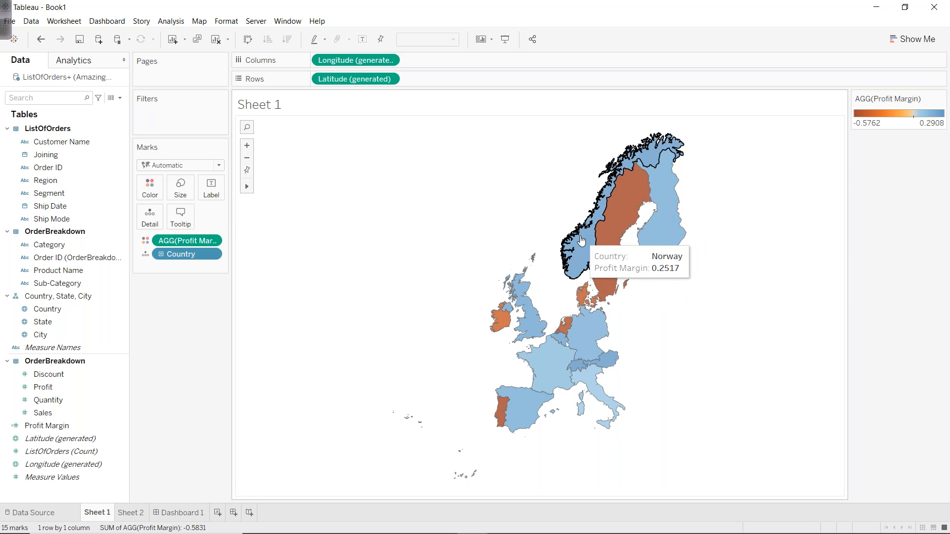
mouse_move(651, 235)
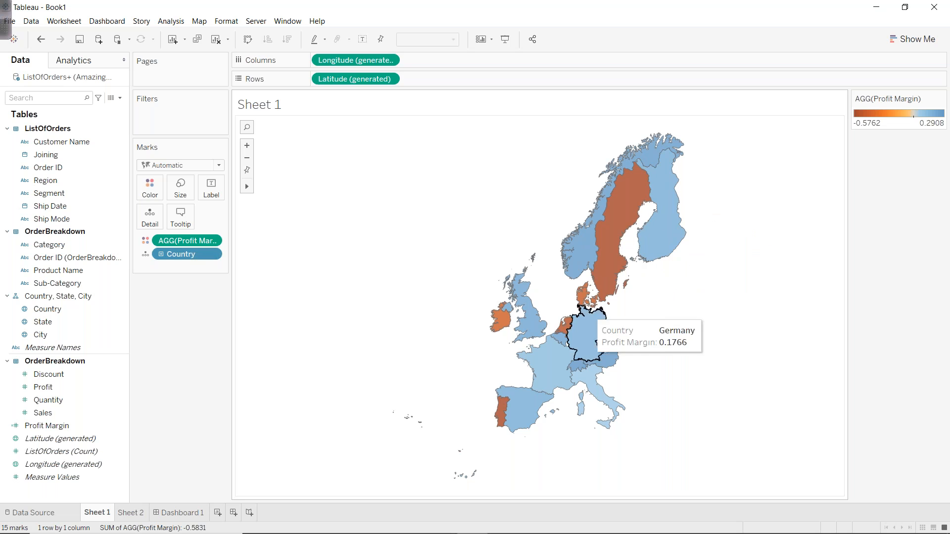
mouse_move(526, 311)
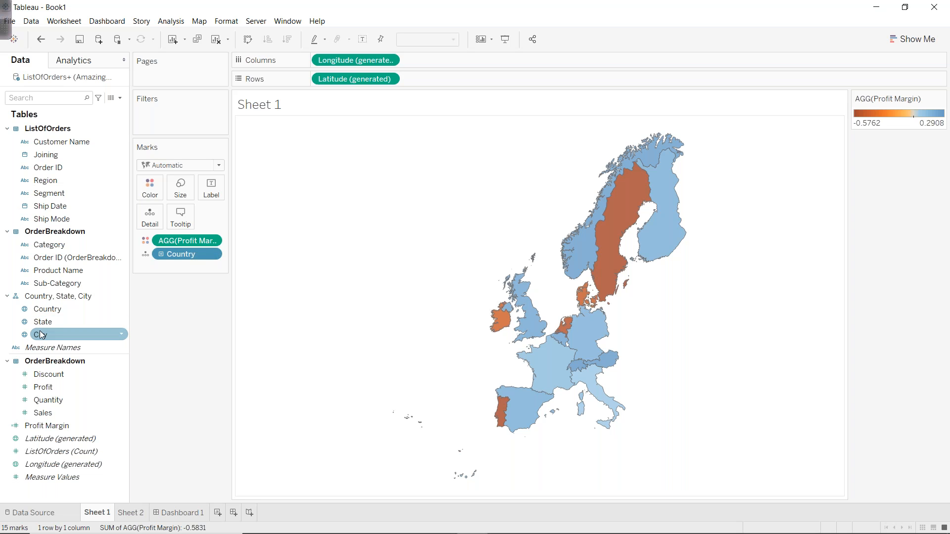
Drill the Sheet 1 map down from Country to State, and from State to City
left_click(161, 254)
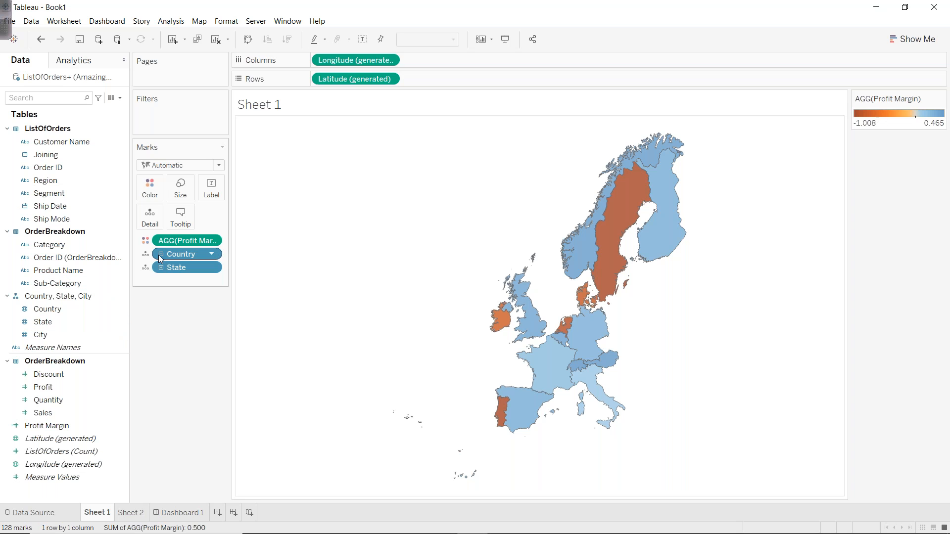
mouse_move(572, 334)
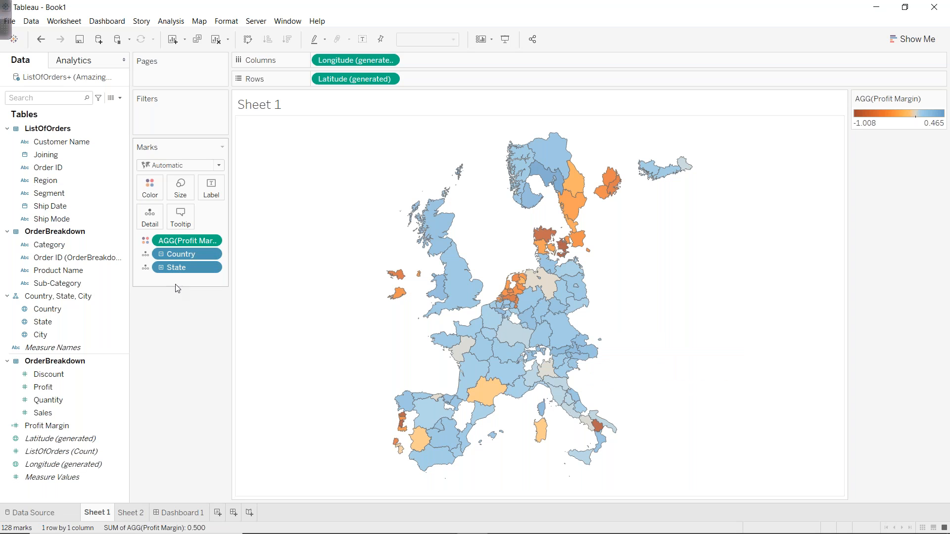
left_click(161, 267)
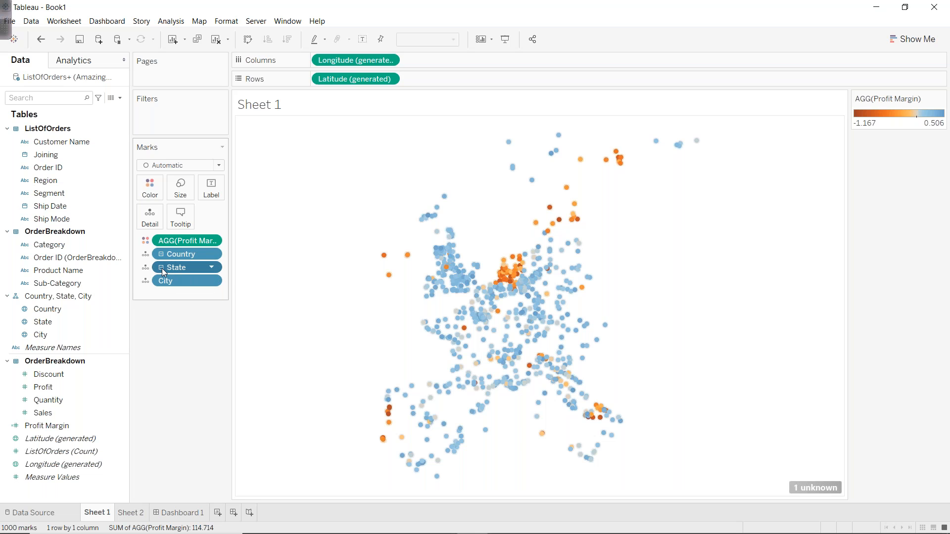
Roll the Sheet 1 map back up to Country and remove the Country, State, City hierarchy from the data fields
left_click(161, 268)
left_click(161, 254)
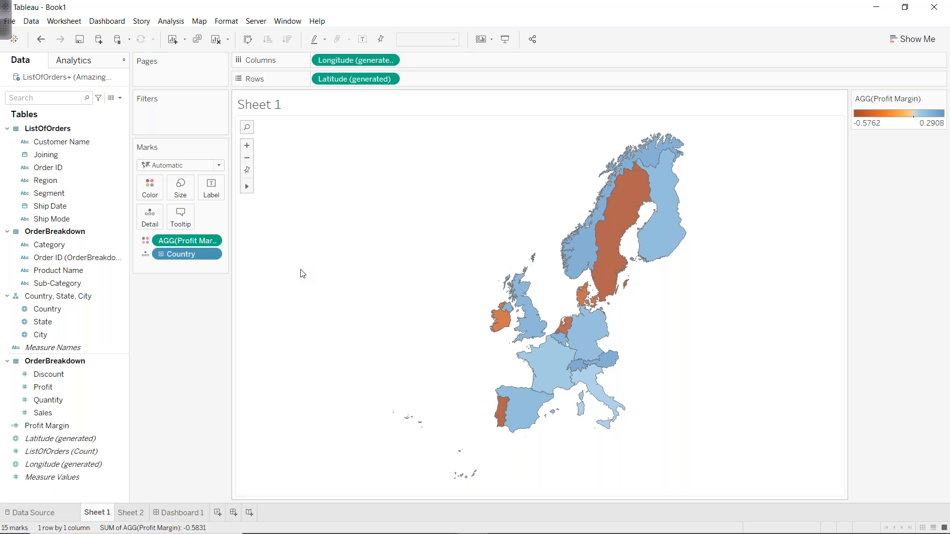
right_click(48, 298)
left_click(93, 361)
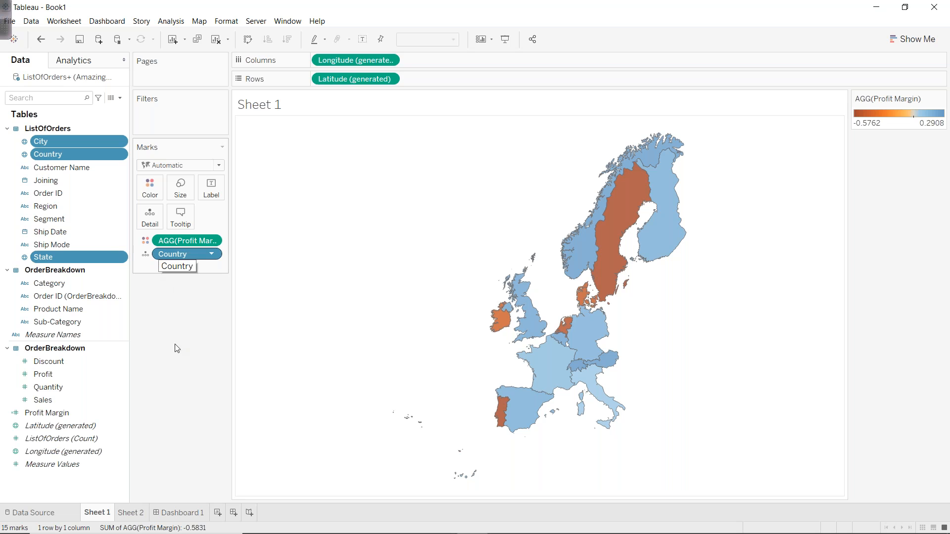
Add State to the detail of the Sheet 1 map alongside Country
left_click(48, 193)
left_click(78, 206, "ctrl")
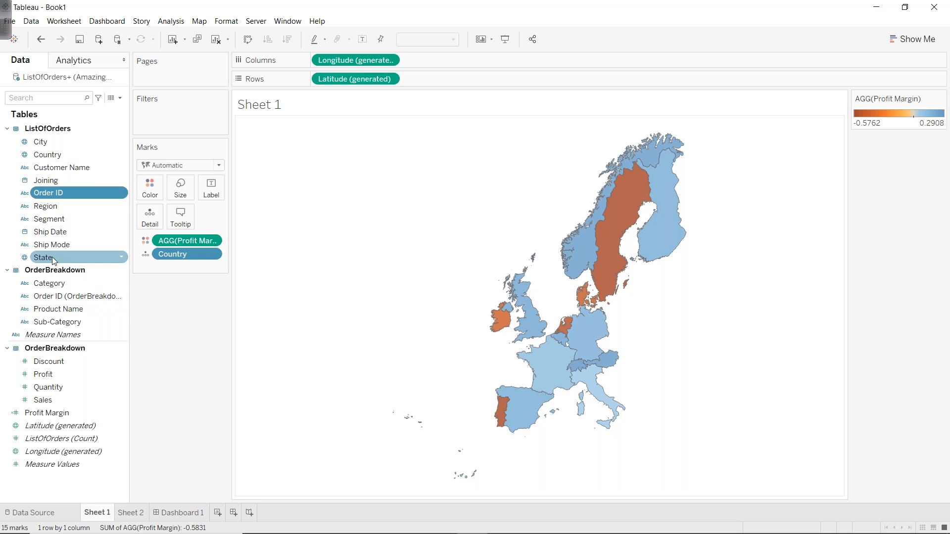
left_click_drag(52, 258, 151, 214)
left_click_drag(54, 257, 151, 214)
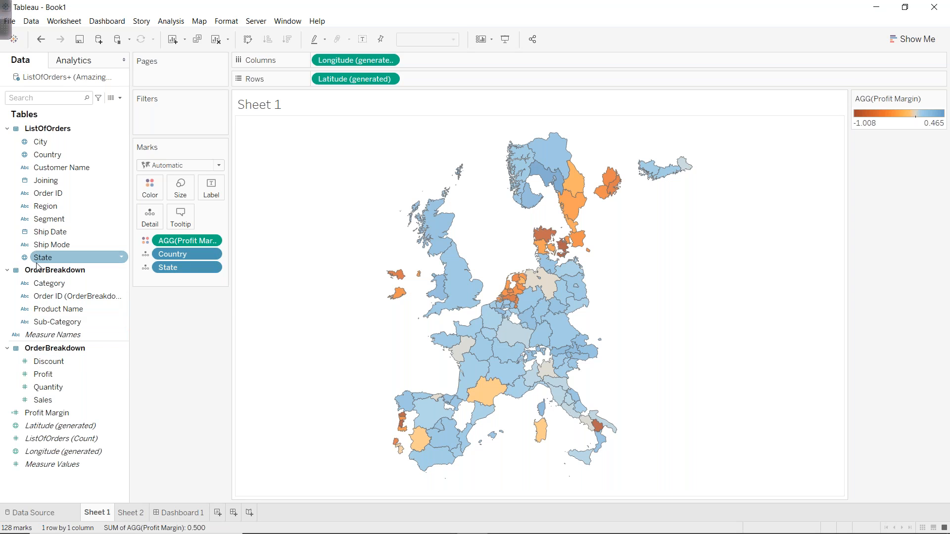
Create a hierarchy named geo from Country, with State and City as the levels beneath it
right_click(57, 157)
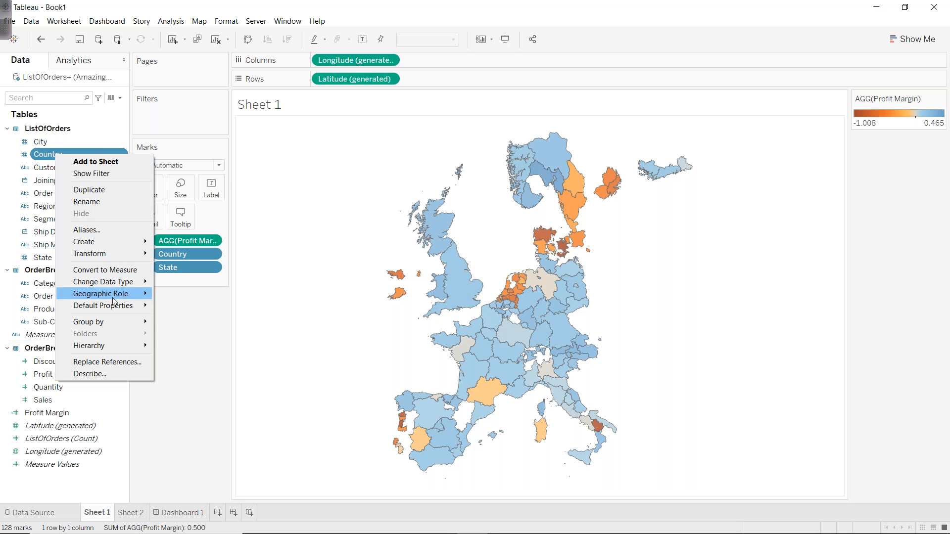
mouse_move(108, 346)
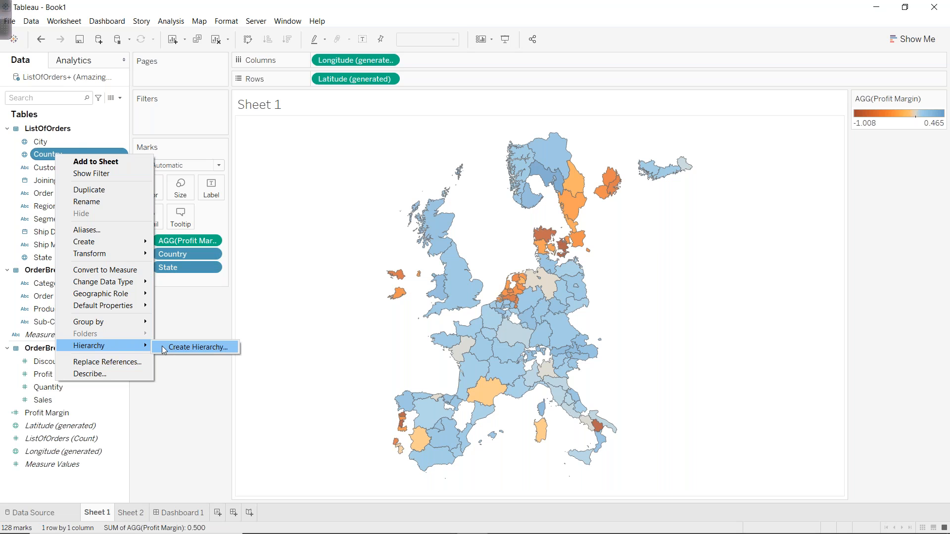
left_click(161, 346)
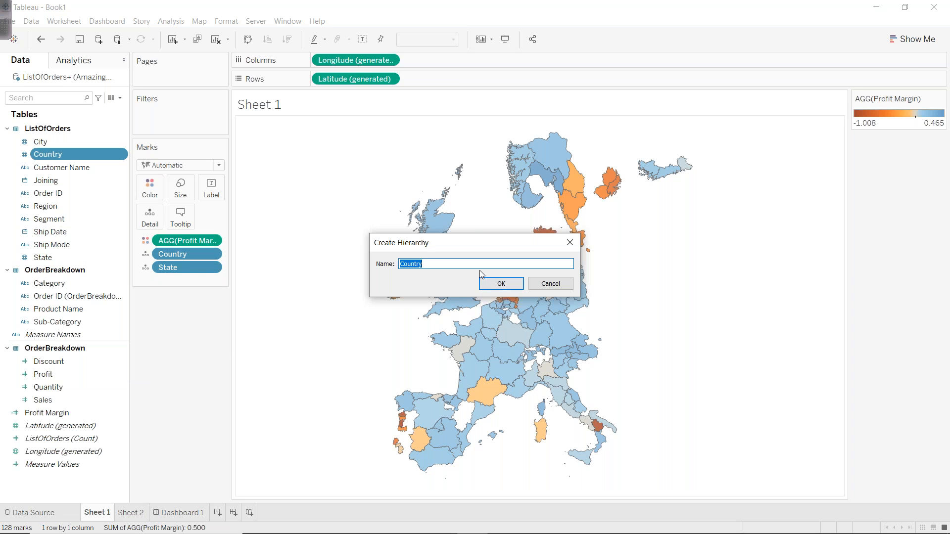
type("geo")
key("Return")
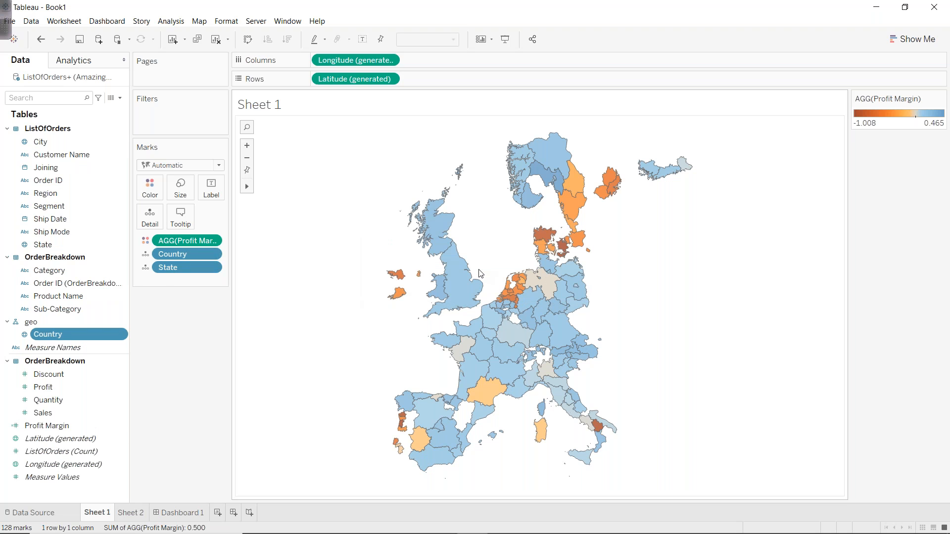
left_click_drag(43, 245, 46, 338)
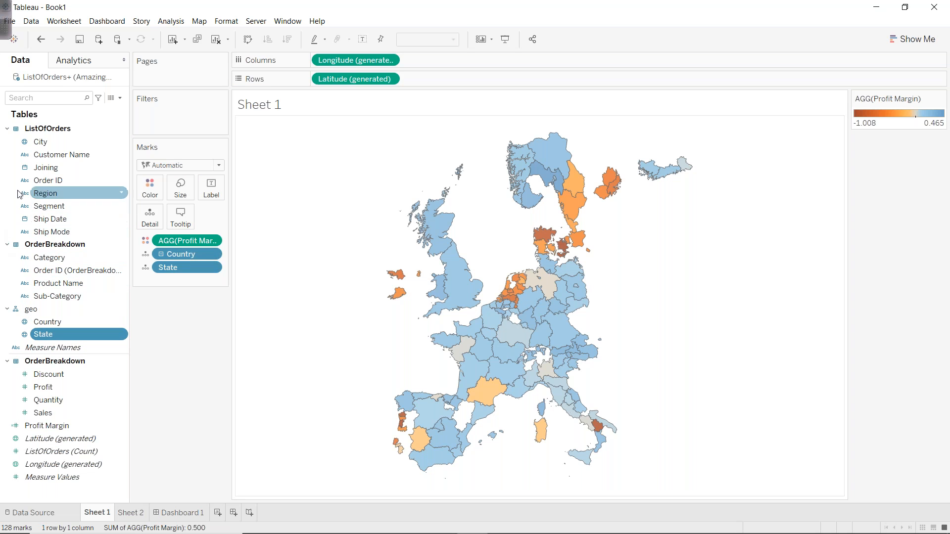
left_click(38, 142)
left_click_drag(39, 142, 43, 335)
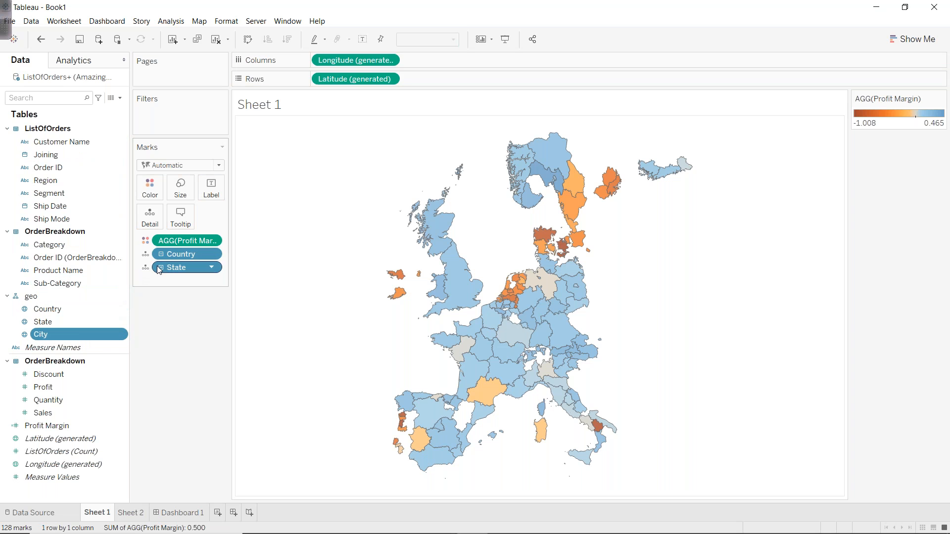
Test the geo hierarchy on the Sheet 1 map by drilling to City, rolling up, and drilling back down to City
left_click(161, 268)
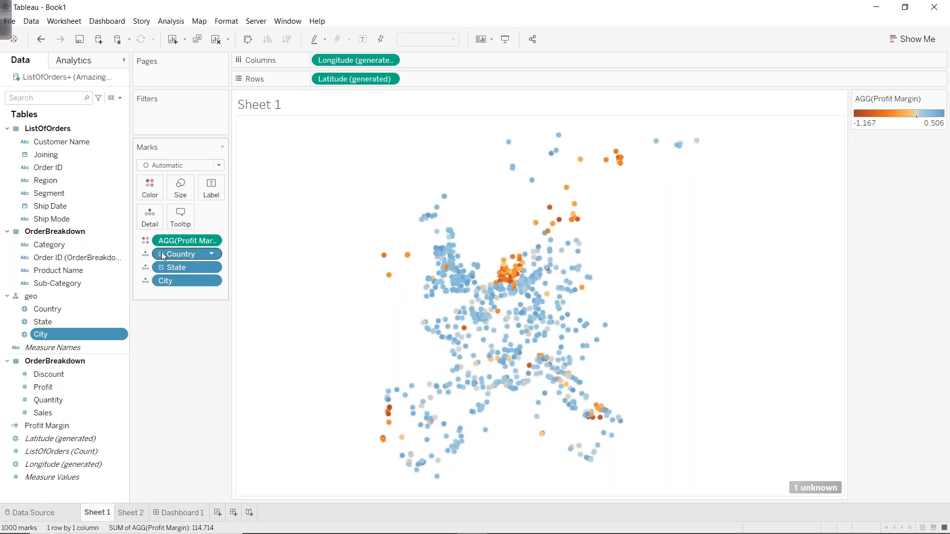
left_click(161, 255)
left_click(161, 255)
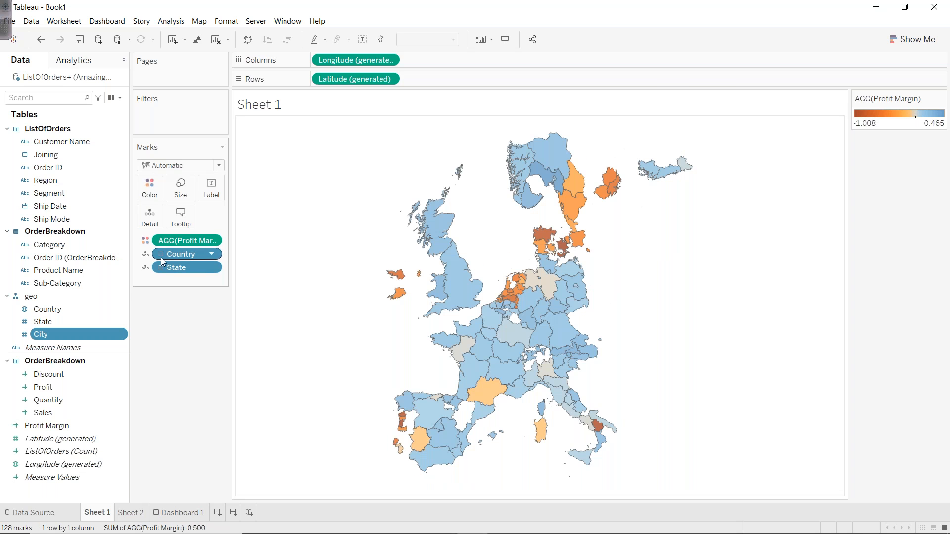
left_click(161, 268)
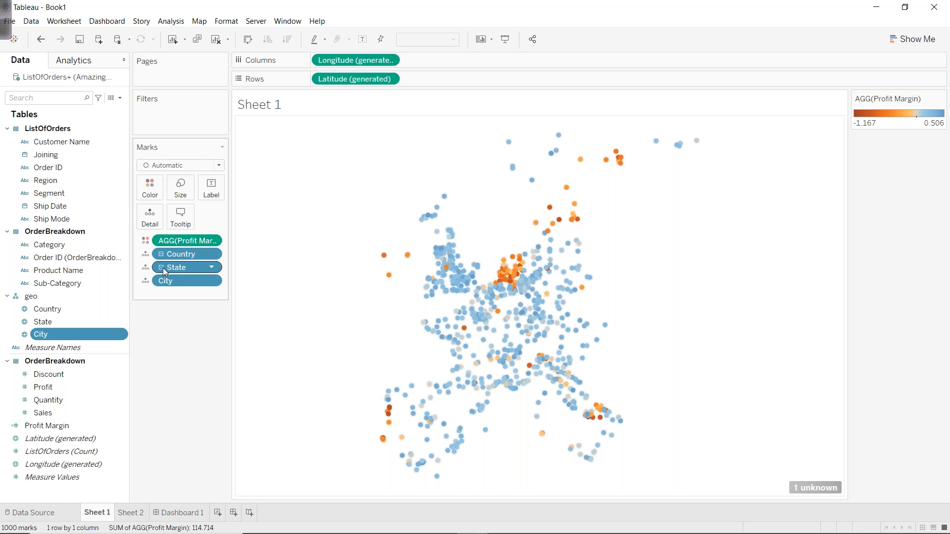
Create a hierarchy from Category and Sub-Category with its default name, and add Product Name as its lowest level
left_click(52, 284)
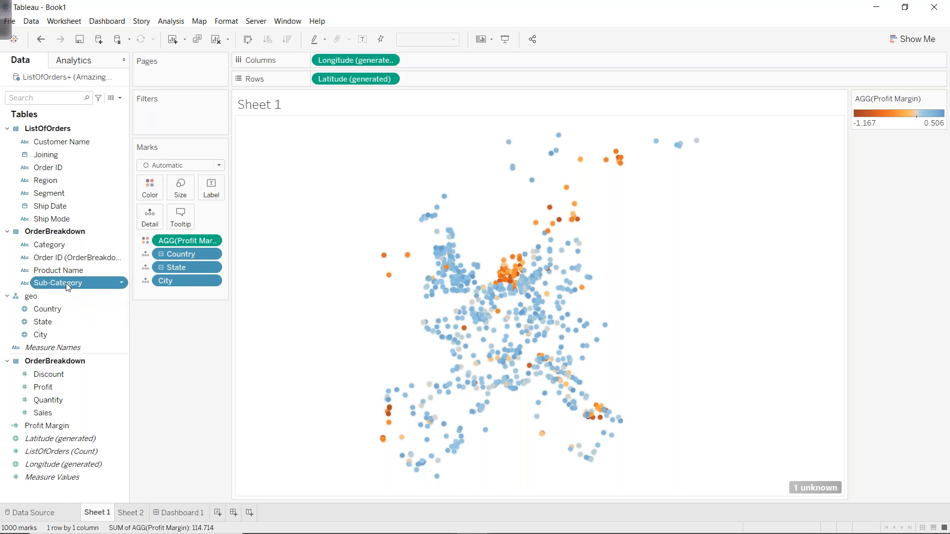
left_click_drag(64, 281, 58, 248)
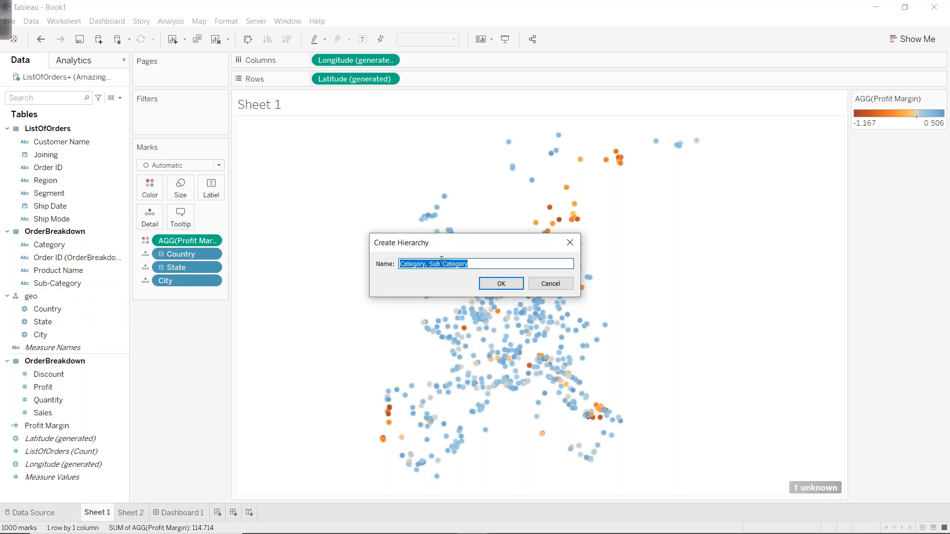
left_click(489, 286)
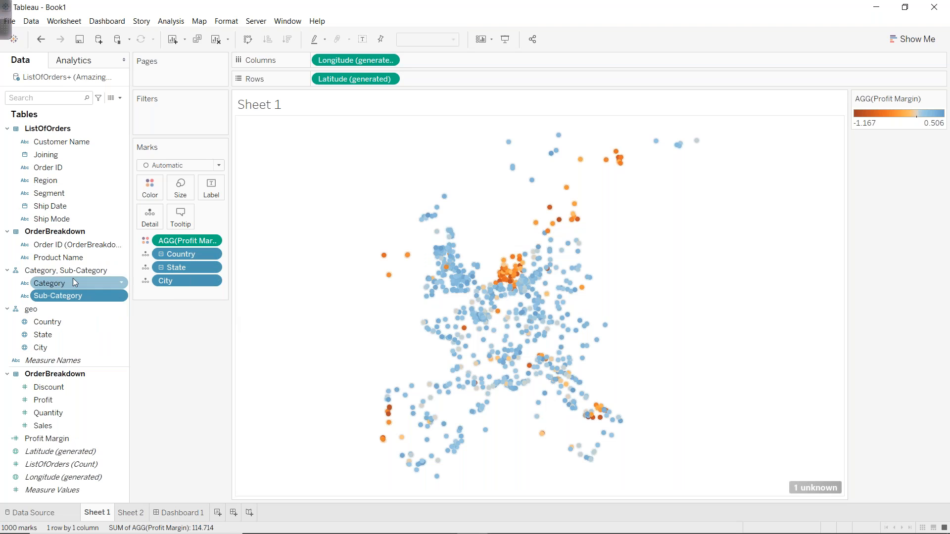
left_click(59, 258)
left_click_drag(58, 266, 58, 296)
left_click(174, 345)
left_click(43, 311)
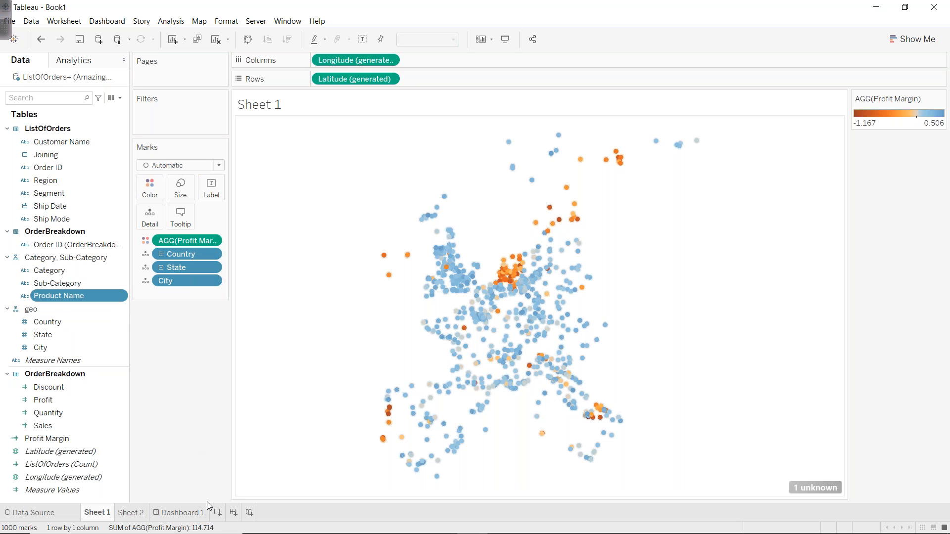
Place the Category hierarchy on the rows of a new worksheet, and drill down to Product Name and back up to Category
left_click(217, 513)
left_click_drag(59, 258, 336, 85)
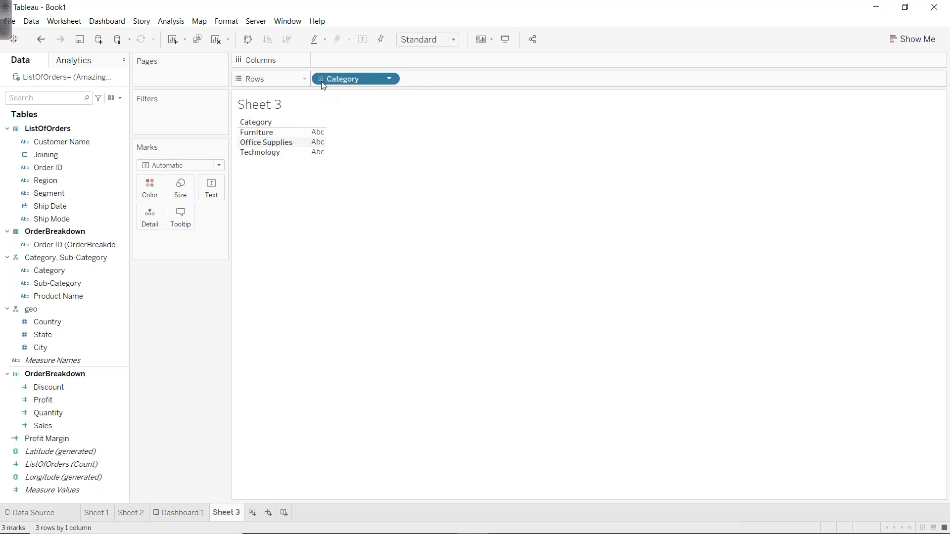
left_click(321, 79)
left_click(409, 79)
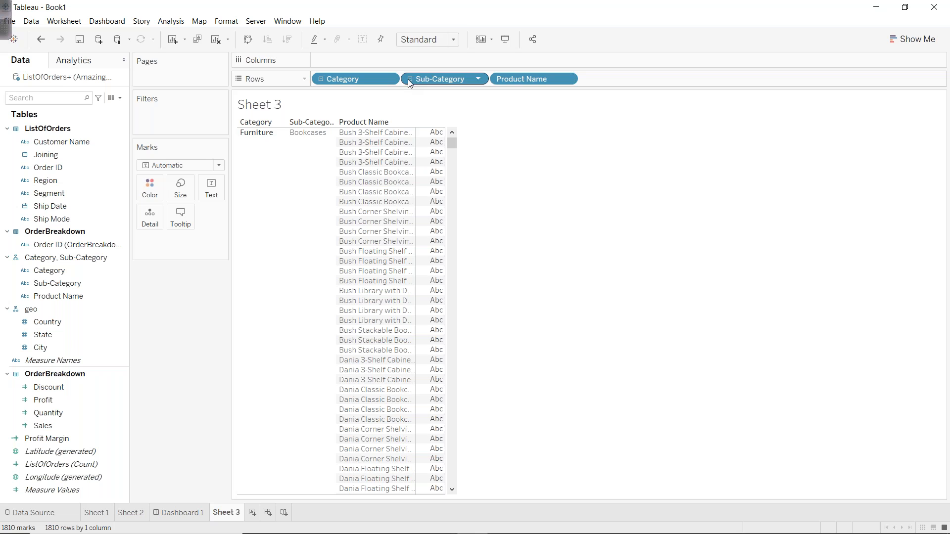
left_click(409, 79)
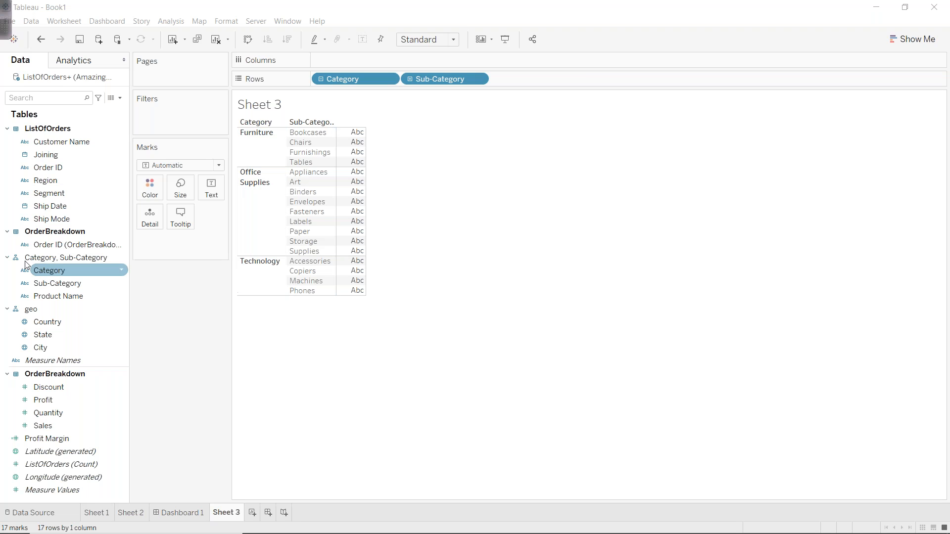
left_click(321, 80)
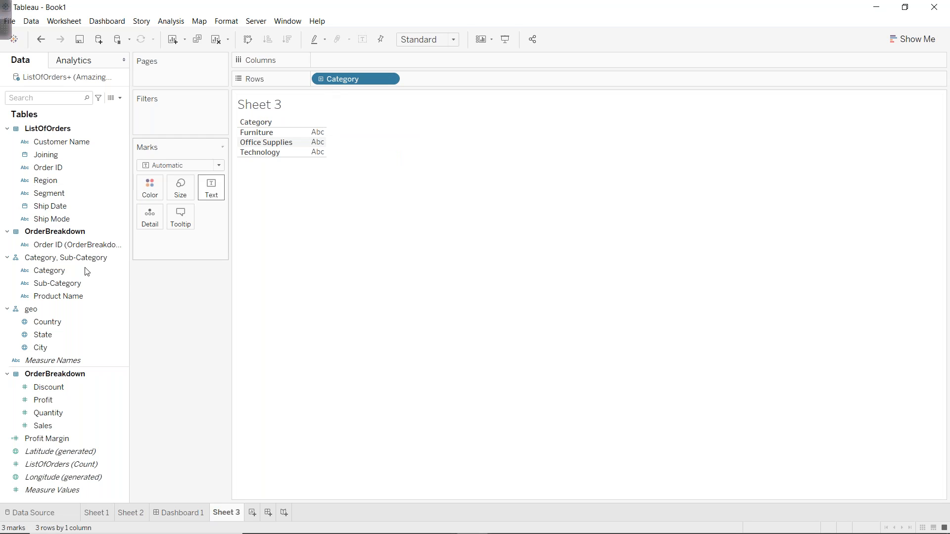
Show Sales as text in the Sheet 3 table and drill the rows down through Sub-Category to Product Name
left_click_drag(43, 425, 213, 192)
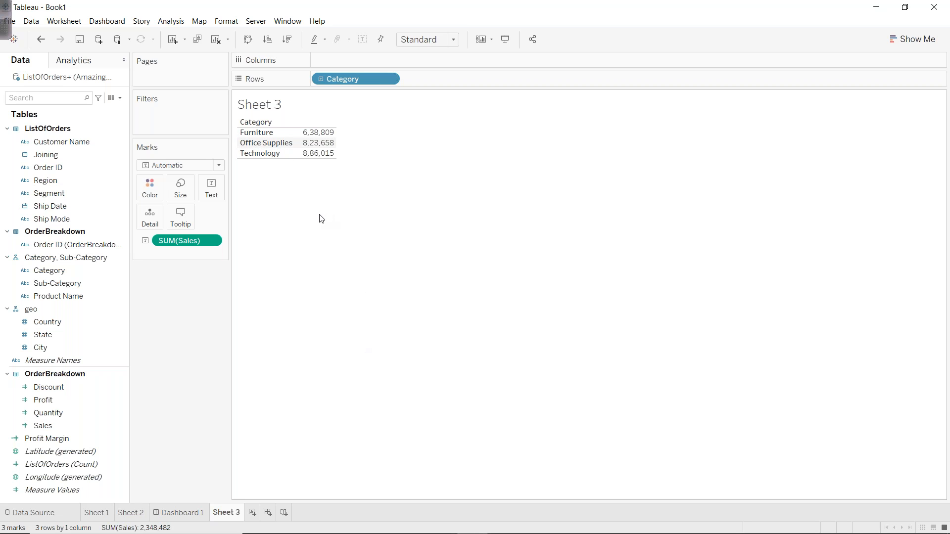
left_click(322, 80)
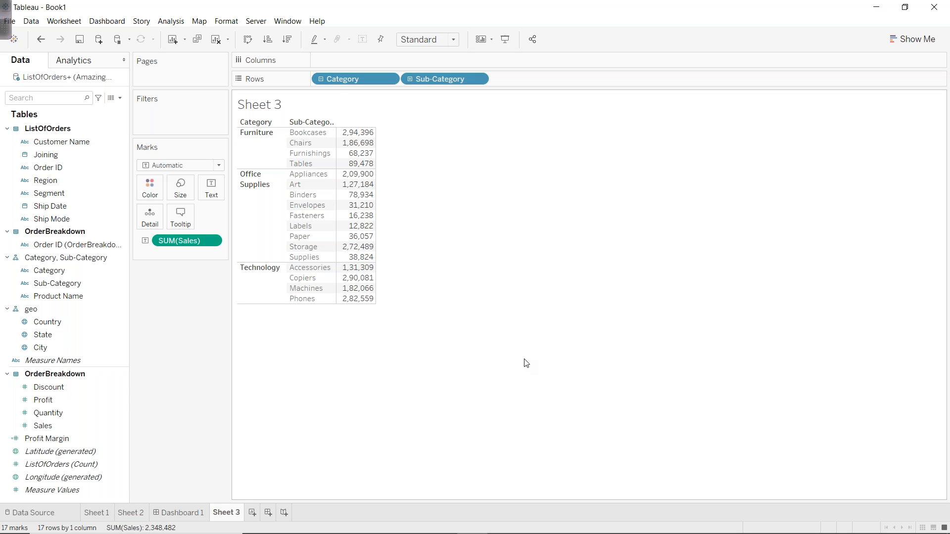
left_click(412, 81)
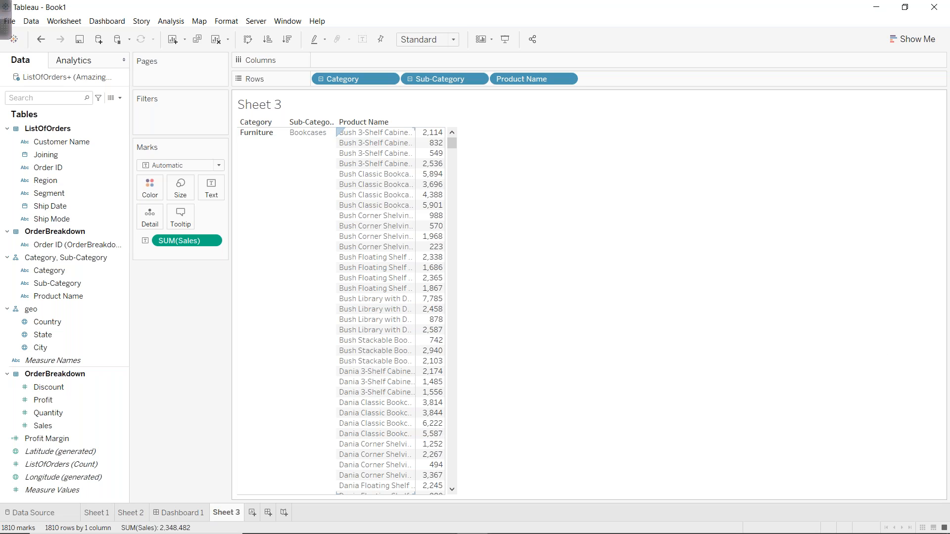
Create a new worksheet with Joining by year in the columns, and open the date level options of that field
left_click(252, 513)
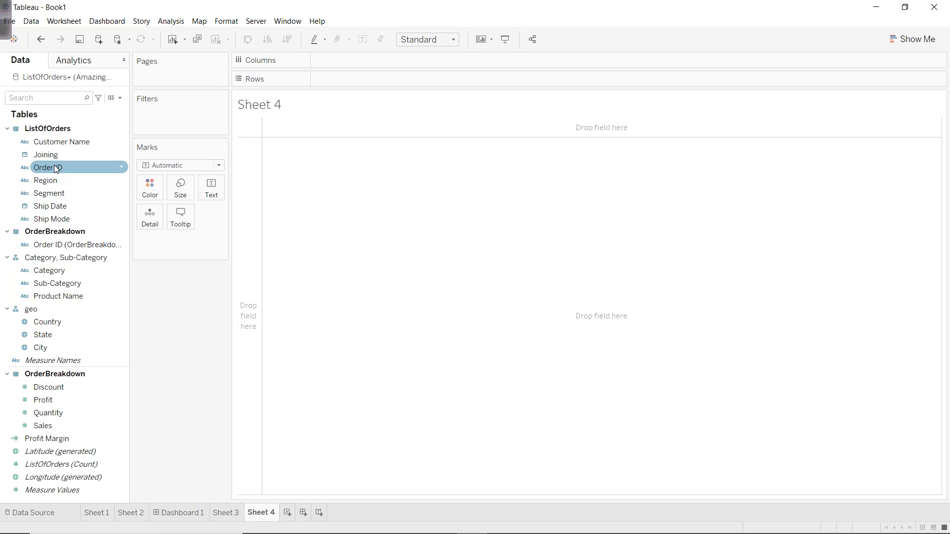
left_click_drag(45, 154, 367, 60)
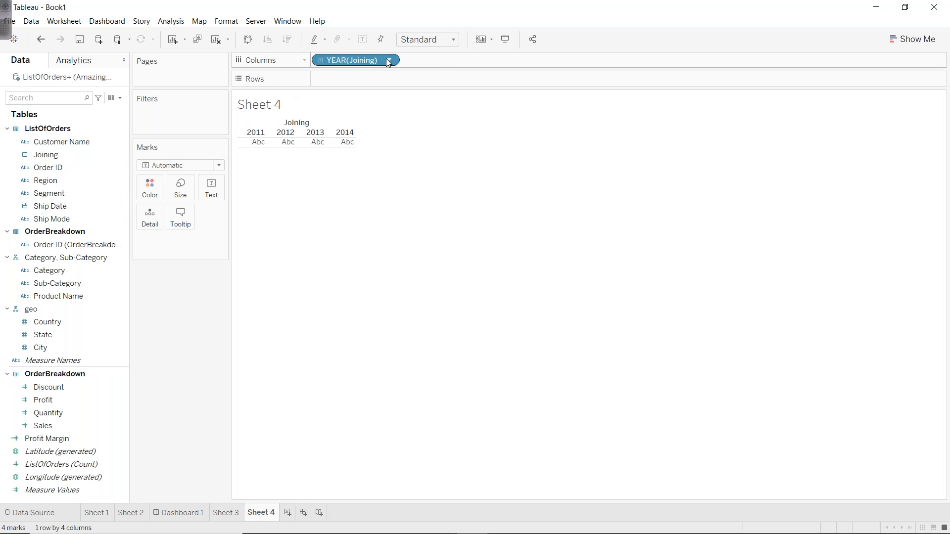
left_click(390, 60)
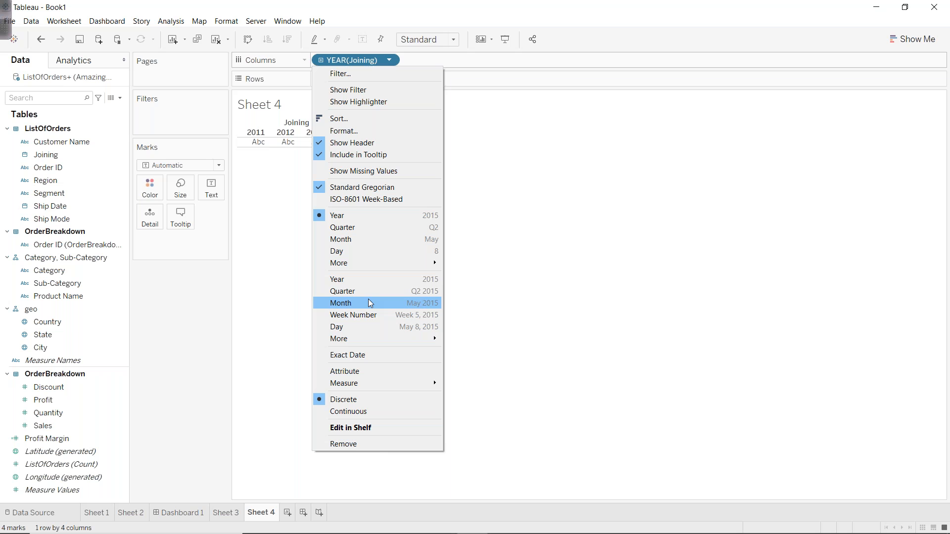
Review the customer scatter plot on Sheet 2 and return to Dashboard 1
left_click(137, 514)
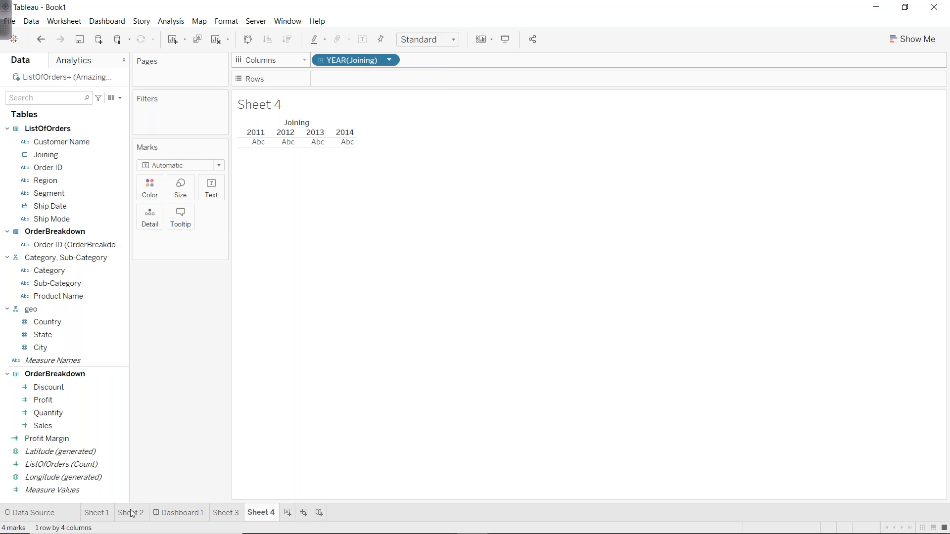
mouse_move(350, 365)
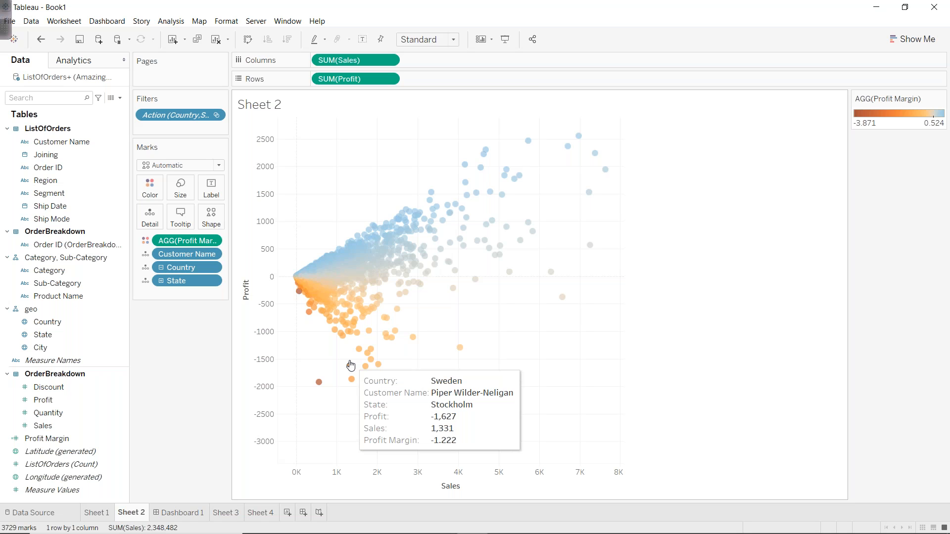
left_click(191, 518)
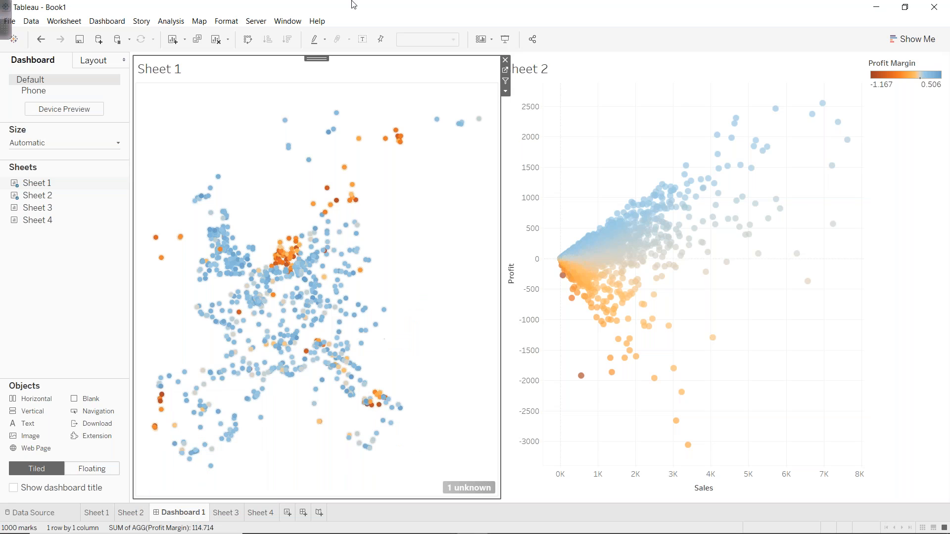
left_click(598, 270)
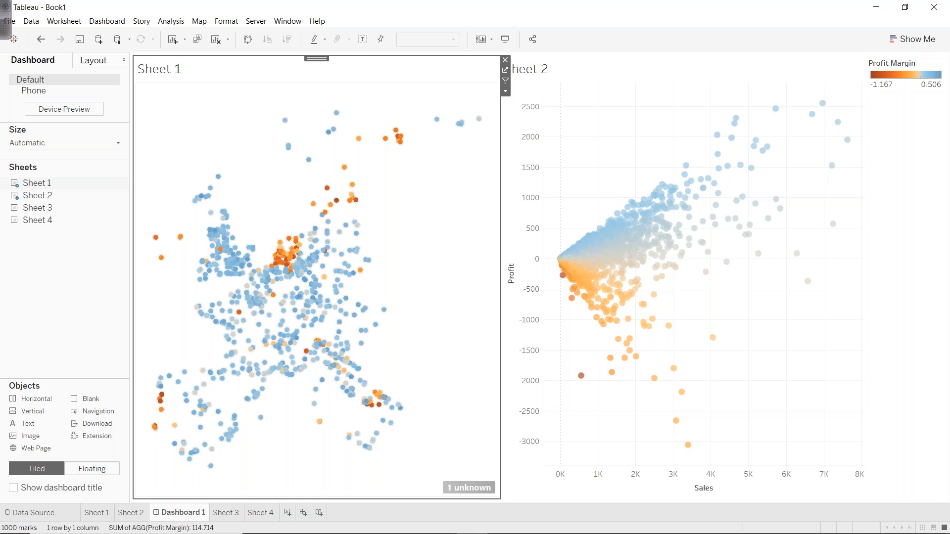
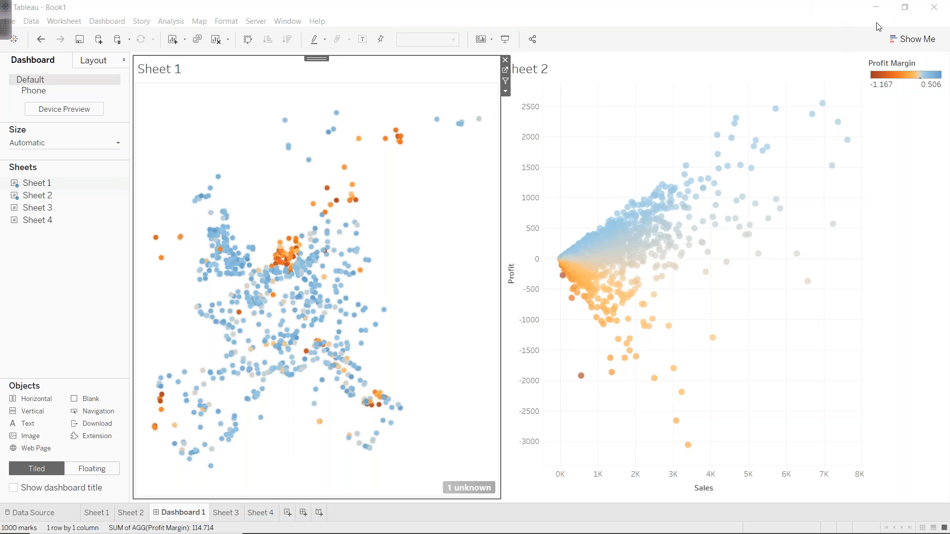
Close the Tableau workbook without saving its changes, and close the PowerPoint presentation
left_click(939, 17)
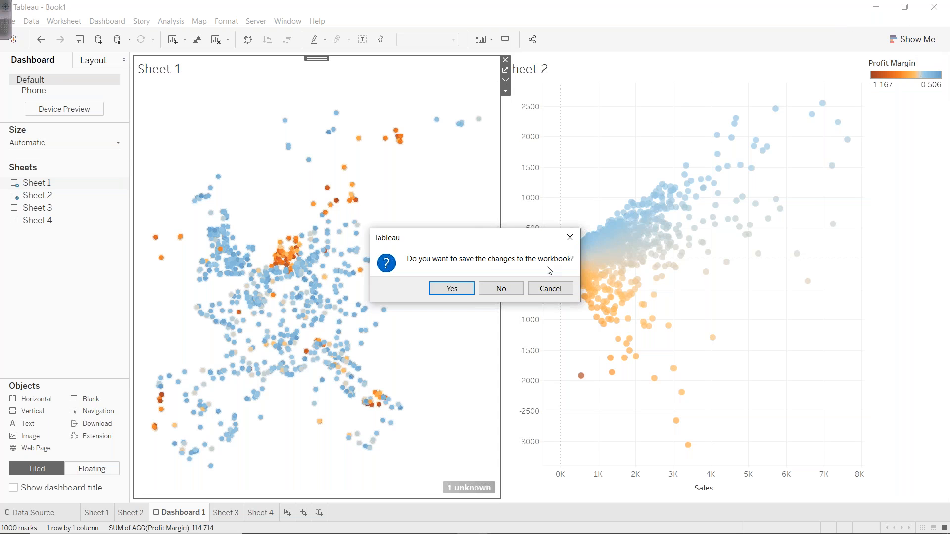
left_click(501, 287)
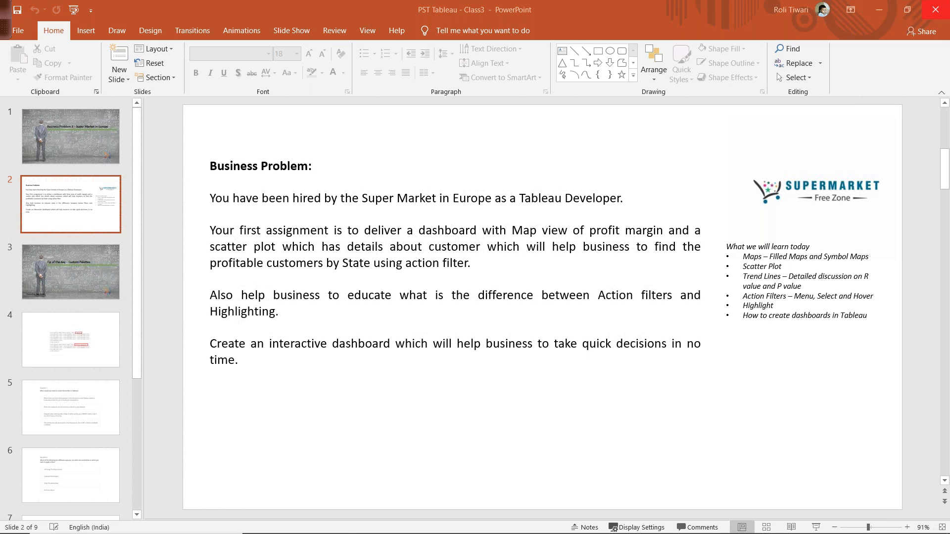
left_click(936, 9)
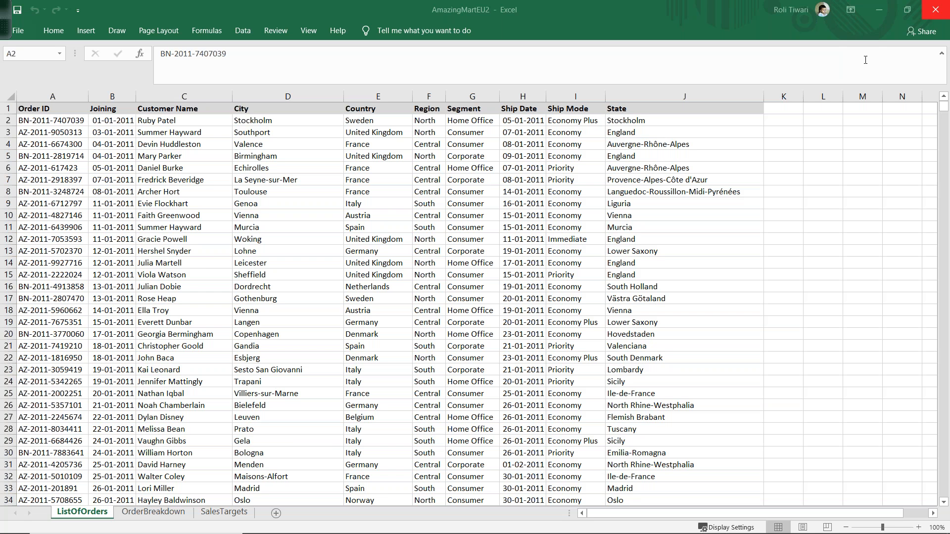